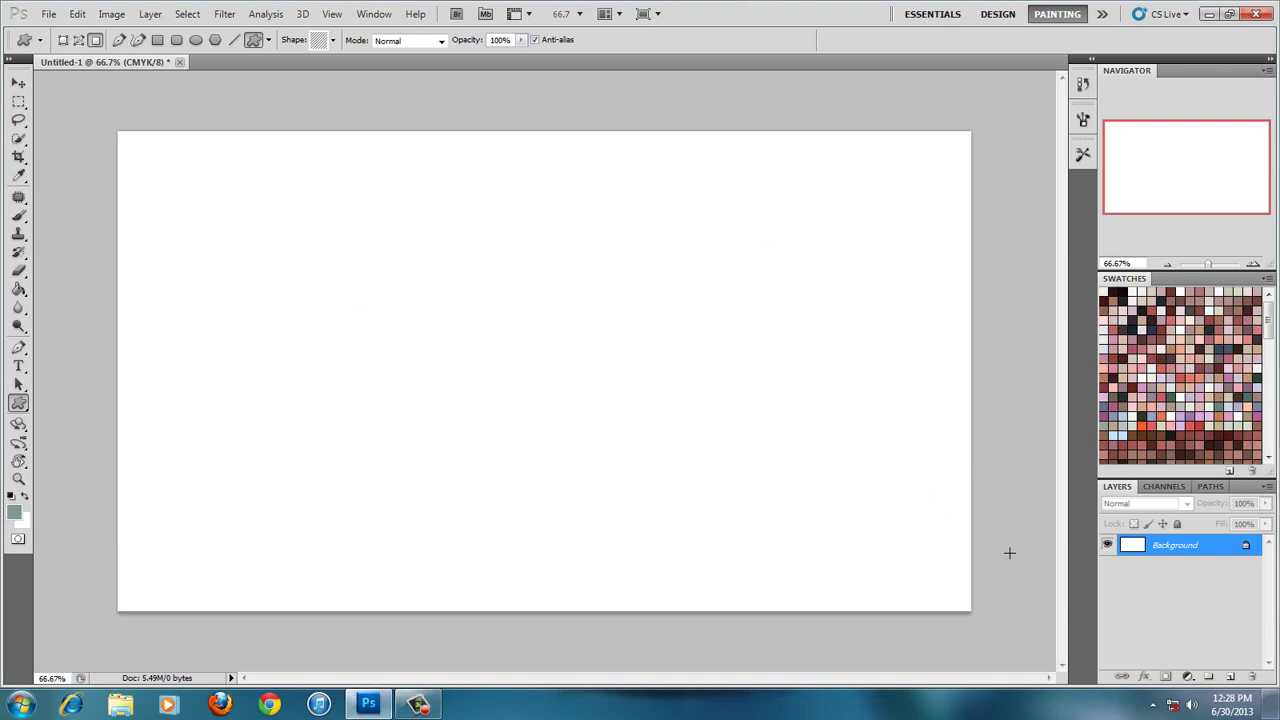
Add a new layer and set the foreground colour to dark teal
key("ctrl+shift+alt+n")
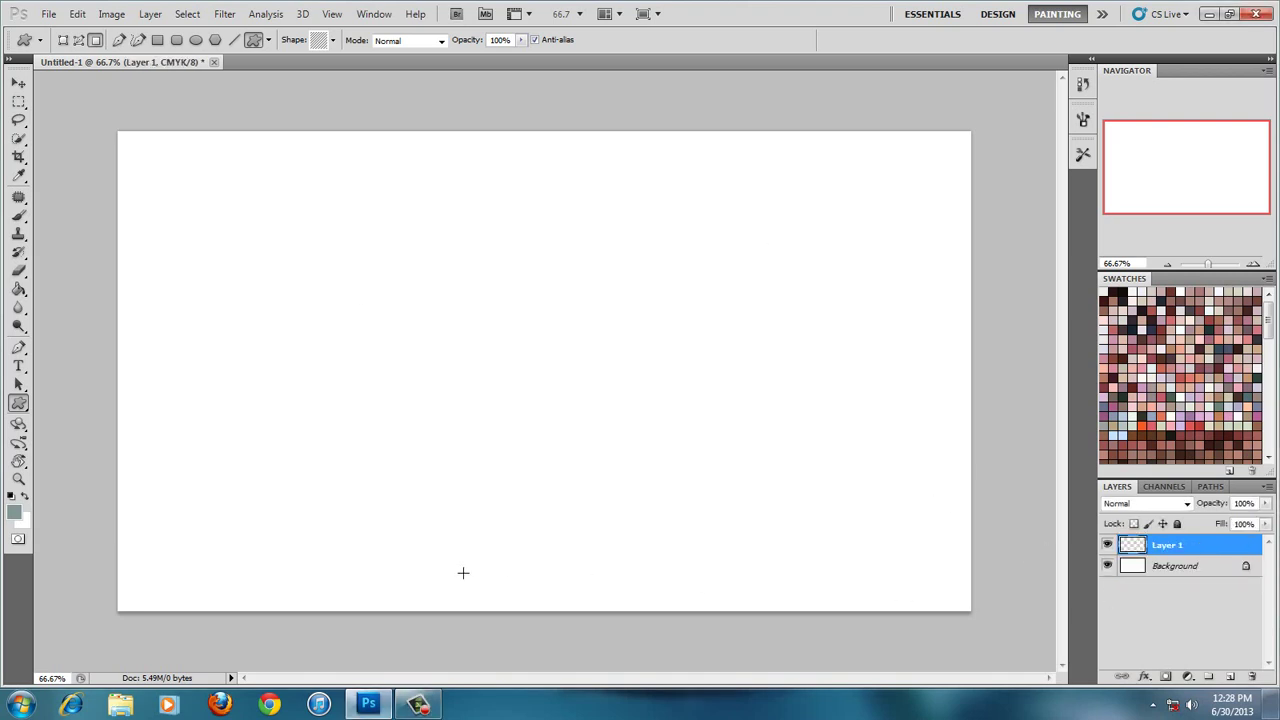
left_click(15, 516)
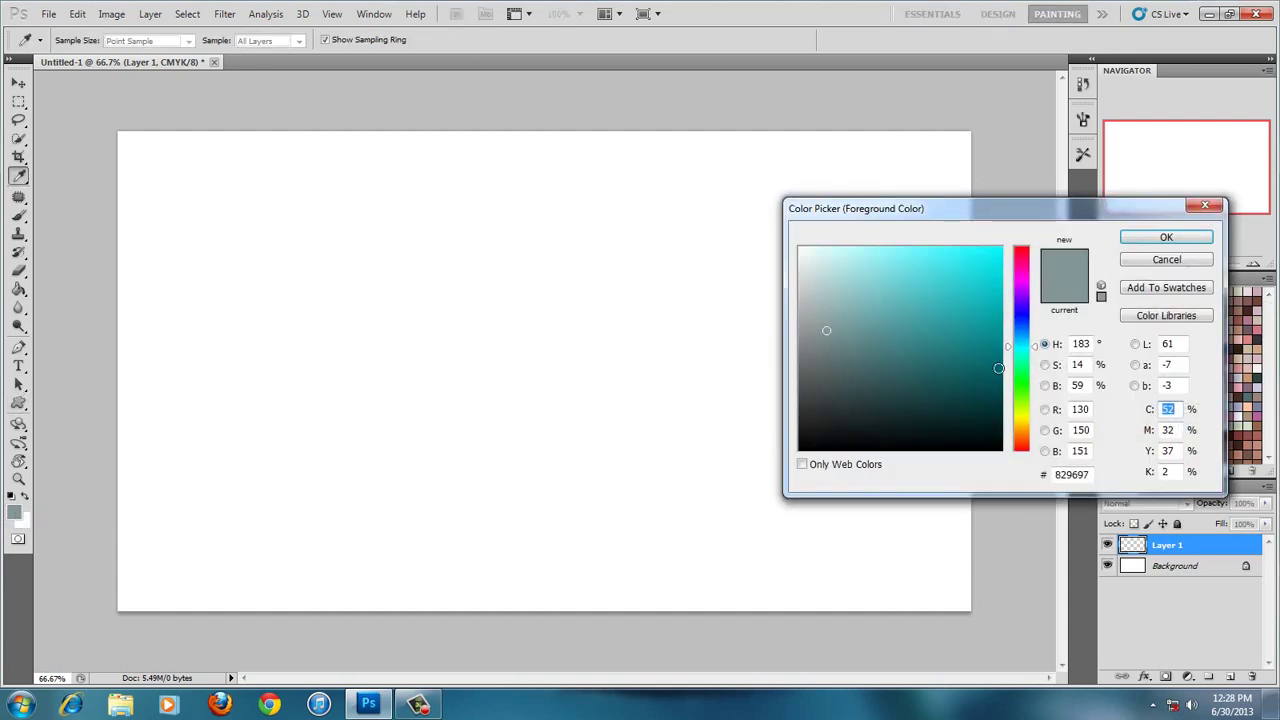
left_click(852, 384)
left_click(1176, 242)
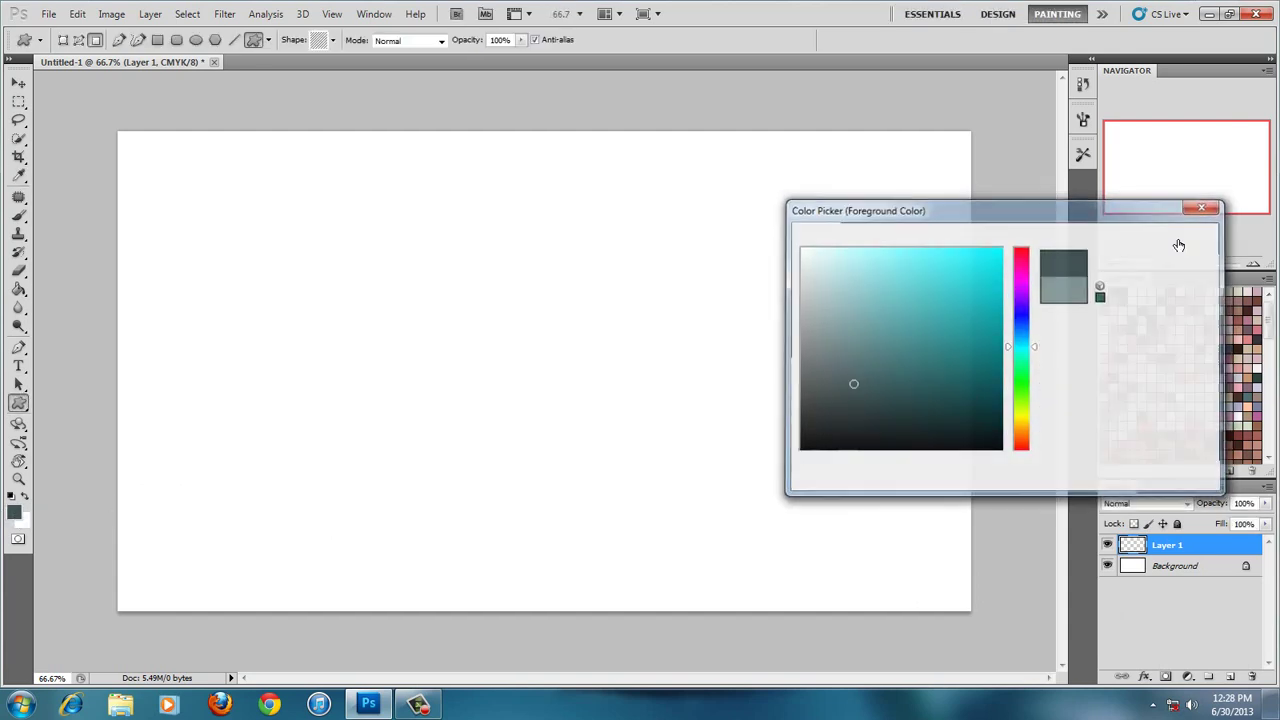
Draw a filled dark teal square left of the canvas centre and show rulers
right_click(22, 404)
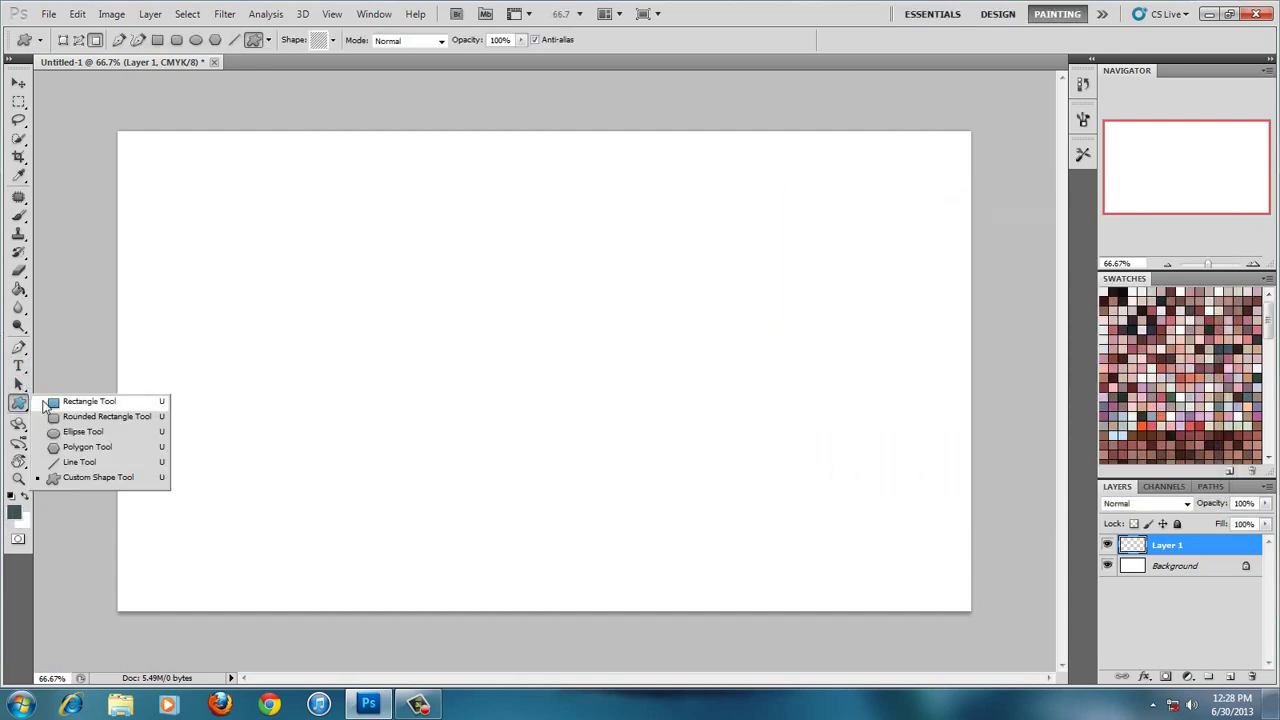
left_click(56, 407)
left_click_drag(344, 238, 760, 534)
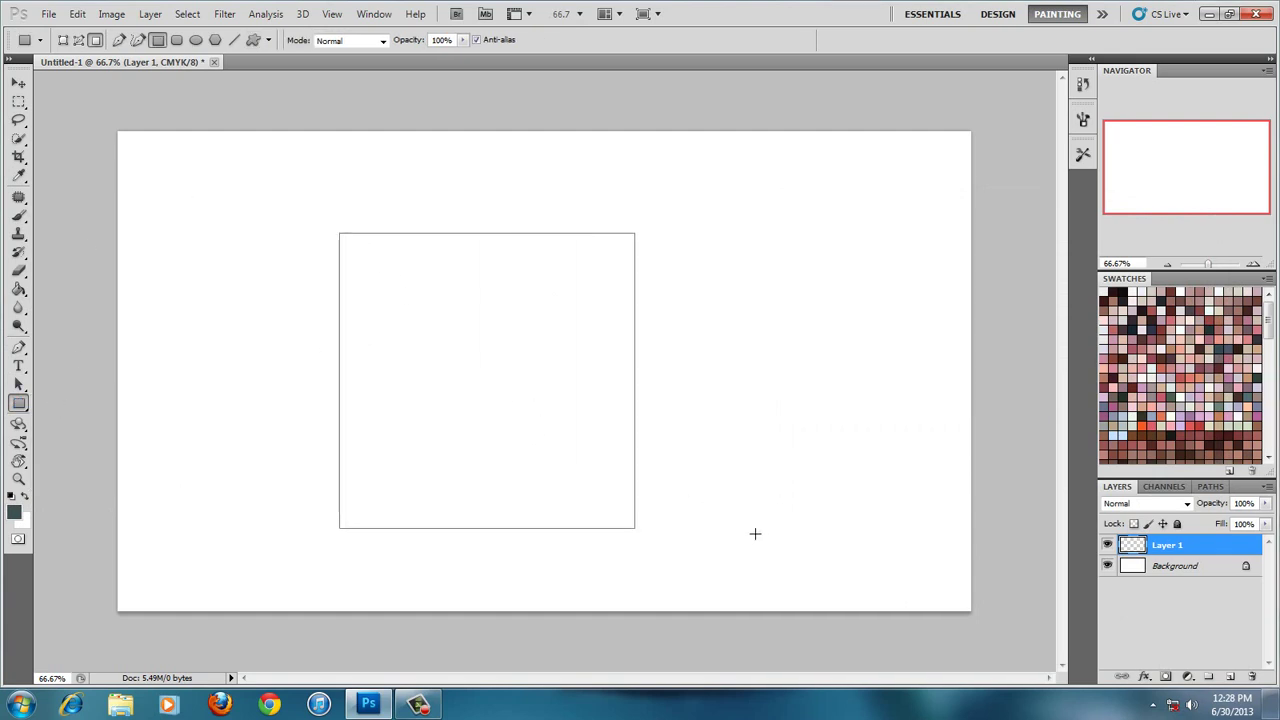
left_click_drag(755, 533, 752, 530)
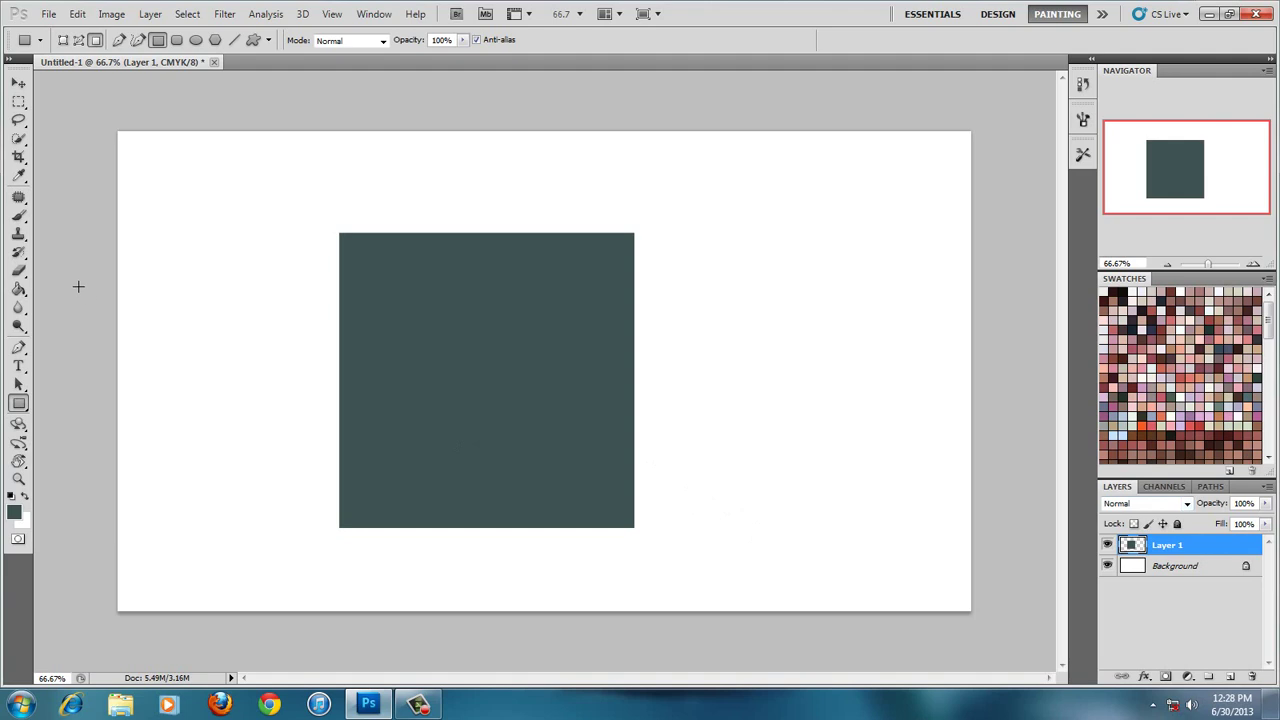
key("ctrl+r")
Place guides on all four square edges and fade Layer 1 to 9% opacity
left_click_drag(43, 305, 345, 357)
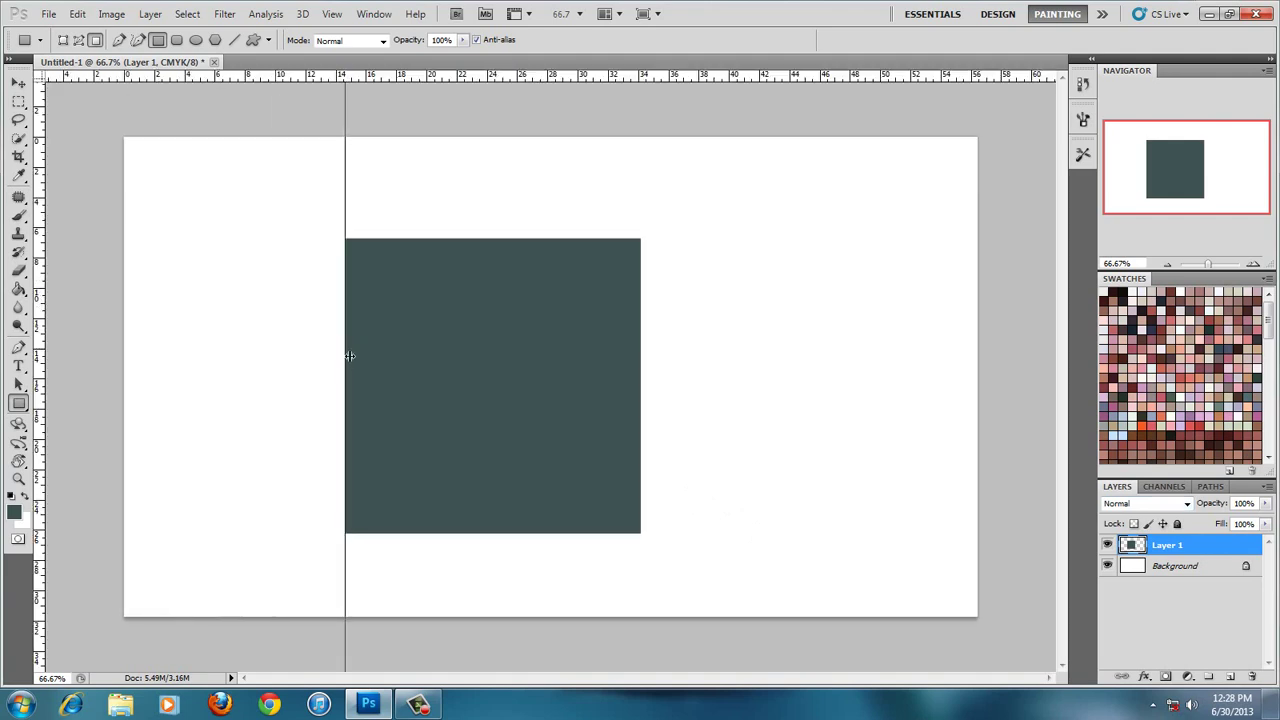
left_click_drag(600, 74, 593, 239)
left_click_drag(41, 401, 653, 527)
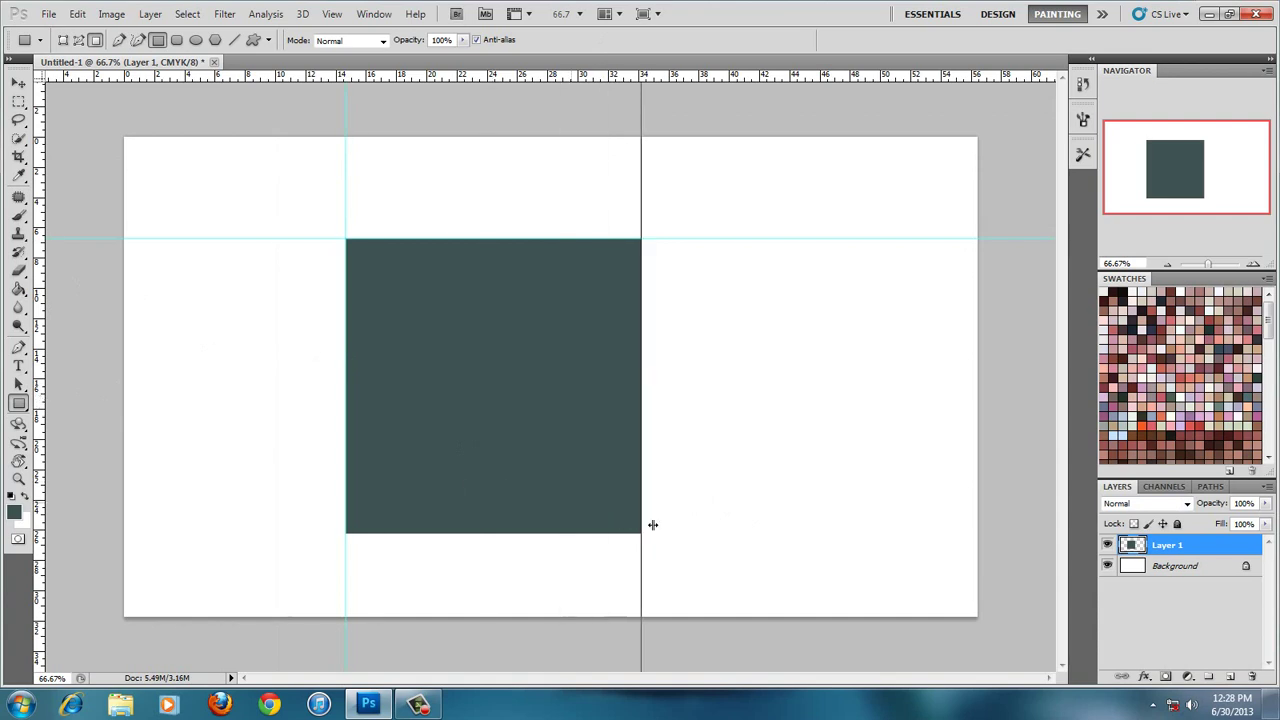
left_click_drag(585, 80, 620, 533)
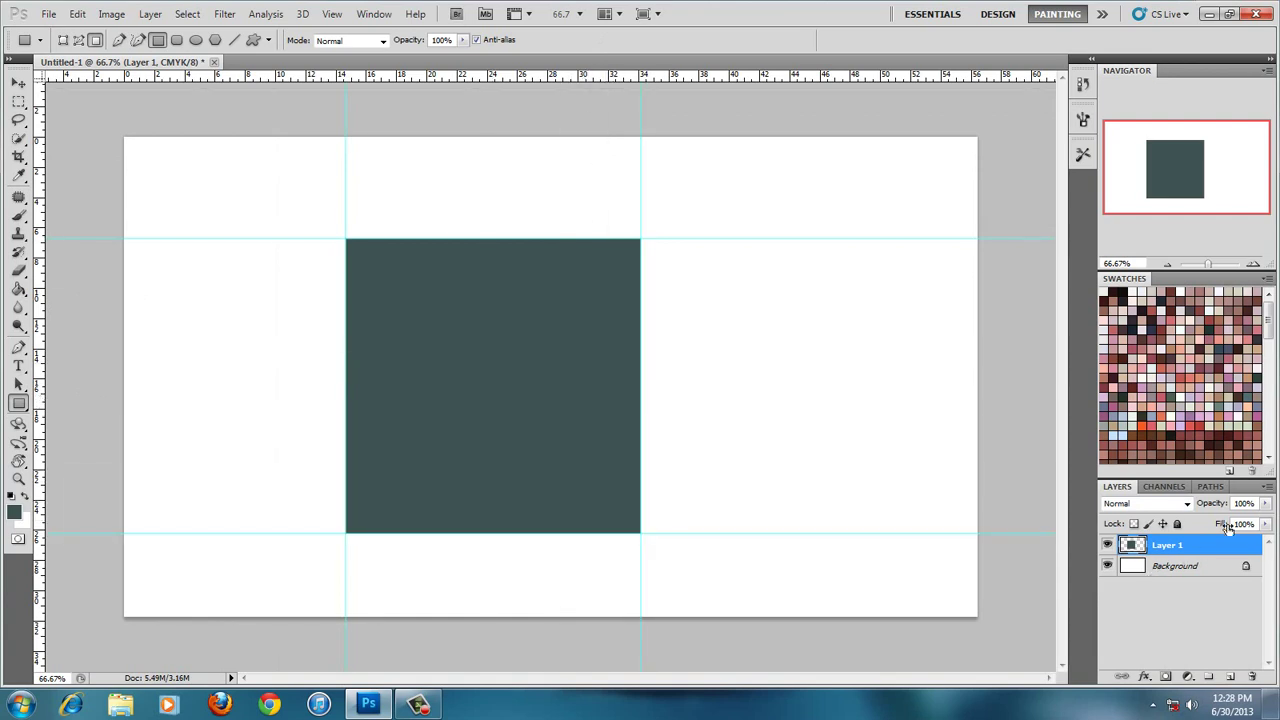
left_click_drag(1226, 508, 1153, 513)
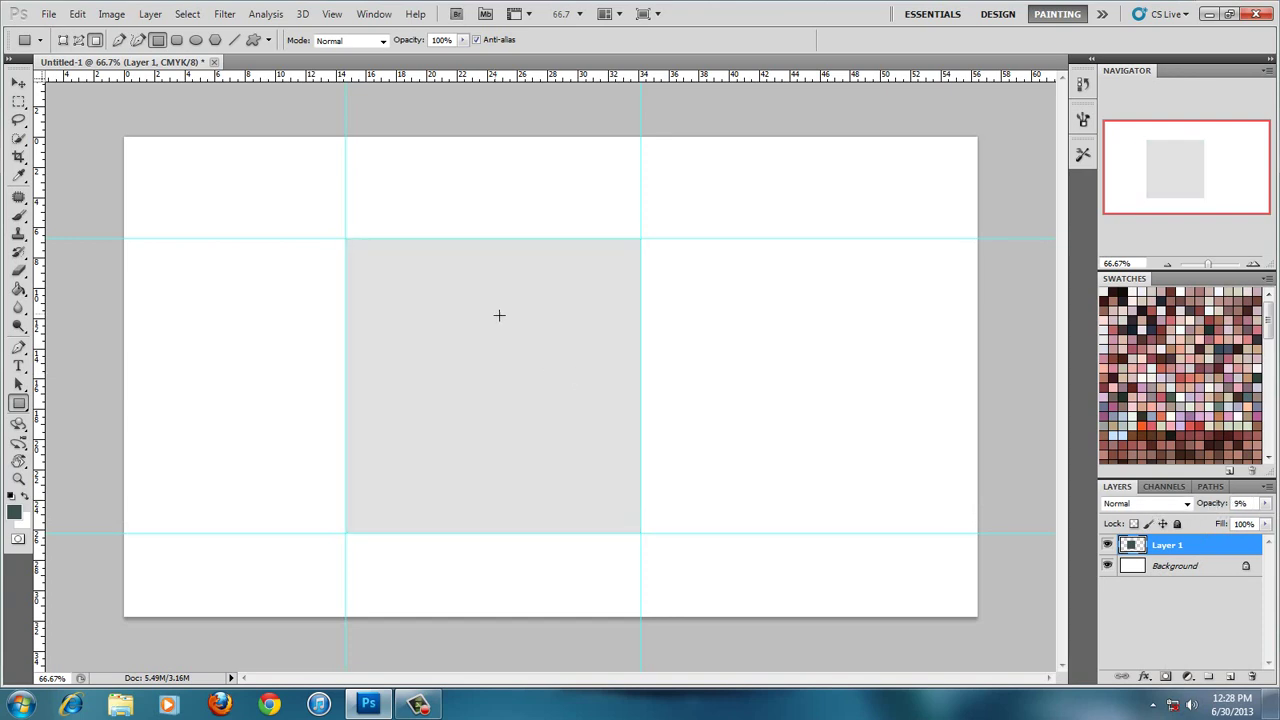
left_click(1257, 270)
Set the Pen Tool to Paths mode and start a vertical path
mouse_move(831, 371)
left_mouse_down()
mouse_move(938, 345)
mouse_move(917, 360)
left_mouse_up()
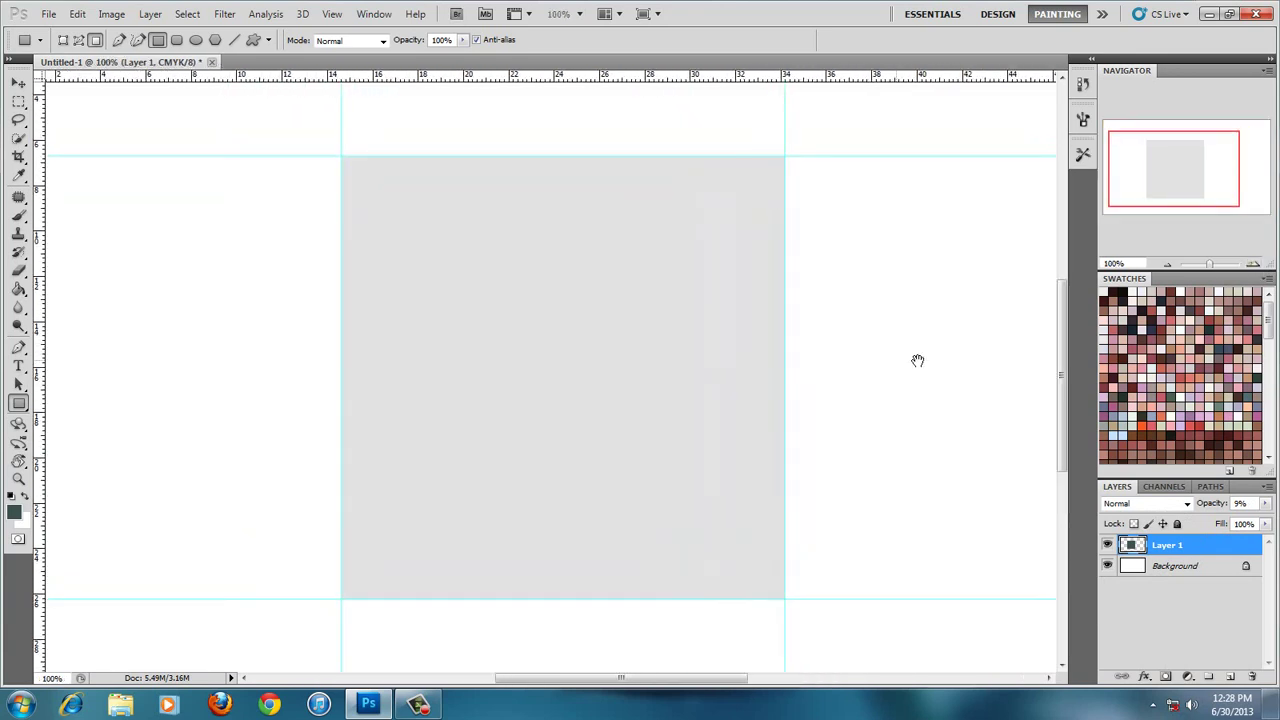
left_click_drag(18, 347, 65, 350)
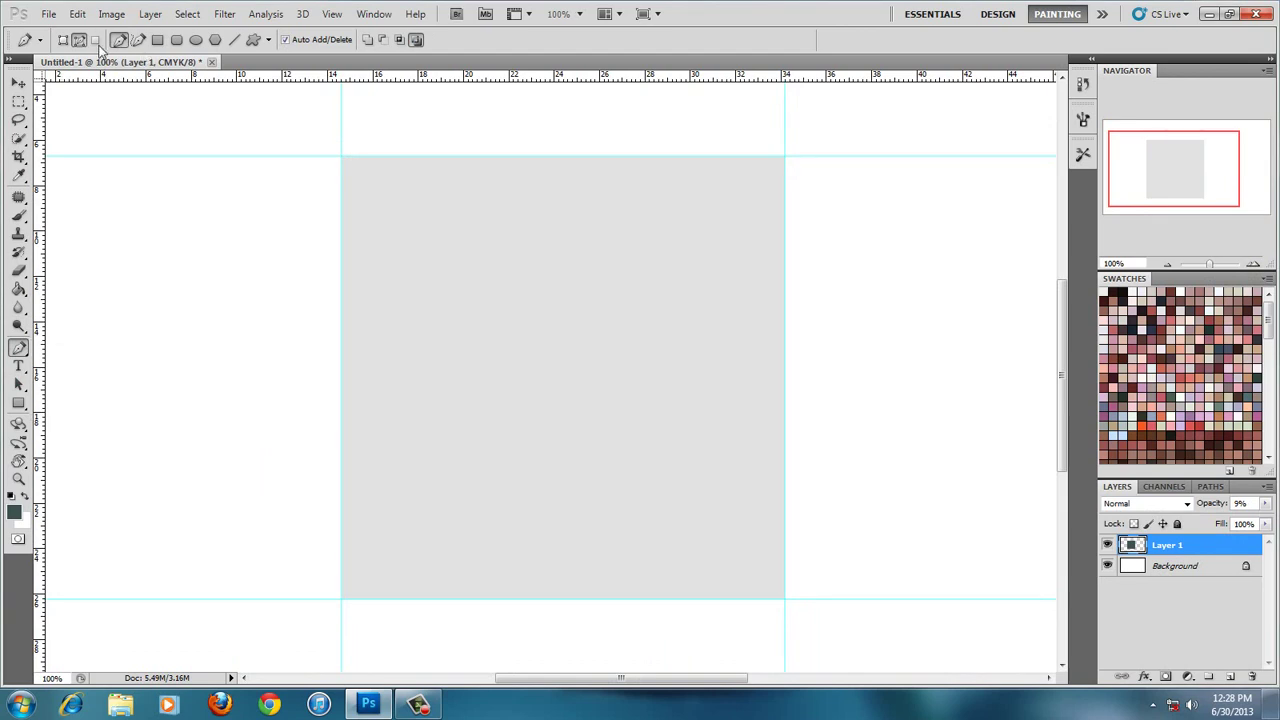
left_click(80, 42)
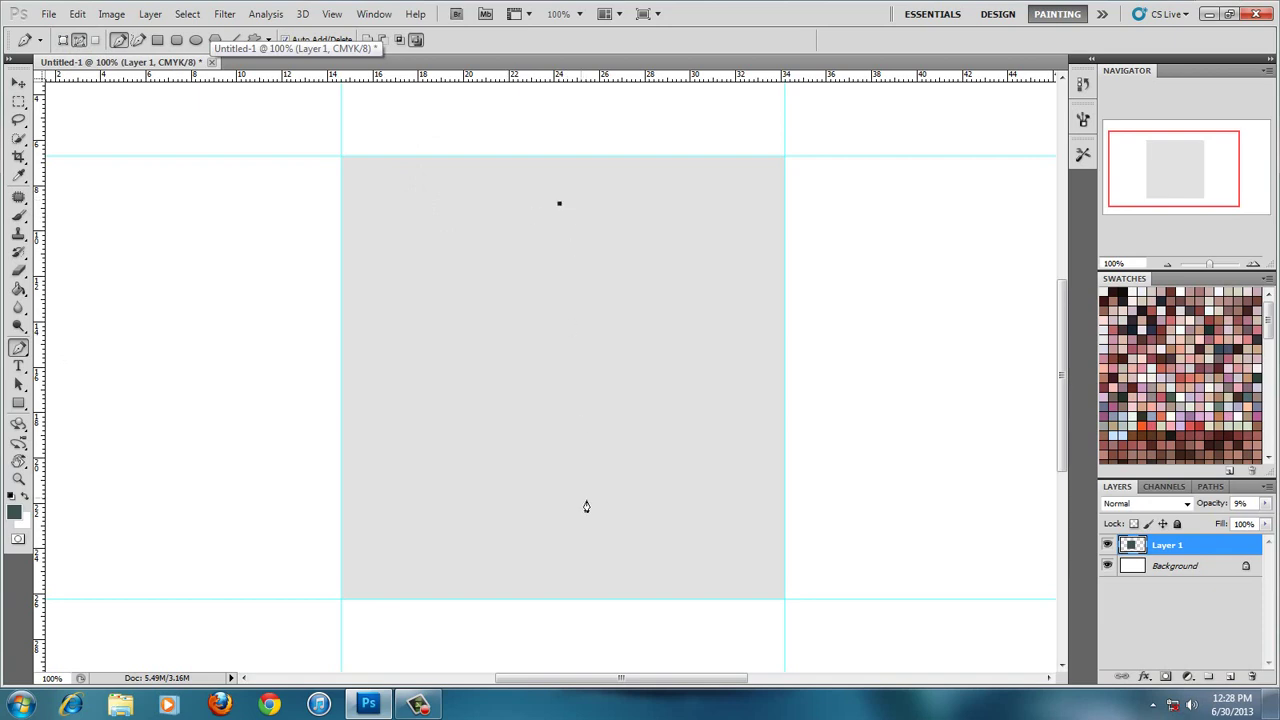
left_click(567, 527, "shift")
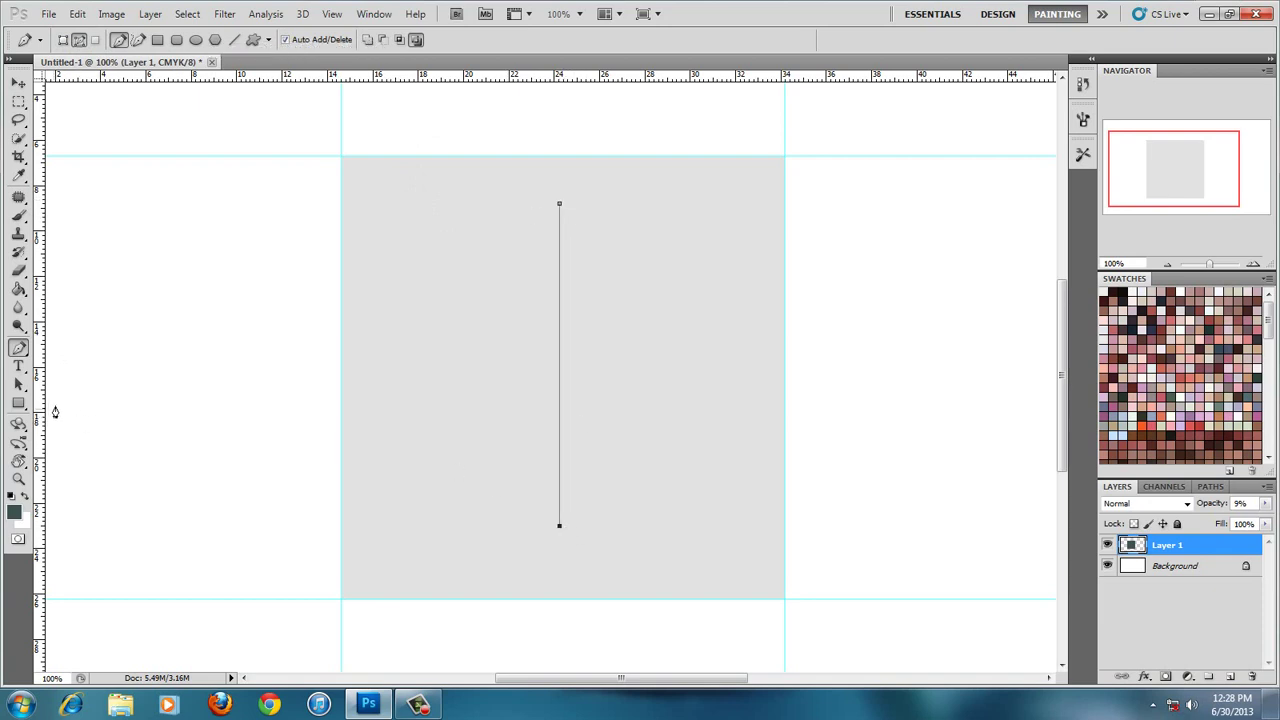
Snap both path anchors to the top-left and bottom-left guide corners
left_click(22, 388)
right_click(27, 395)
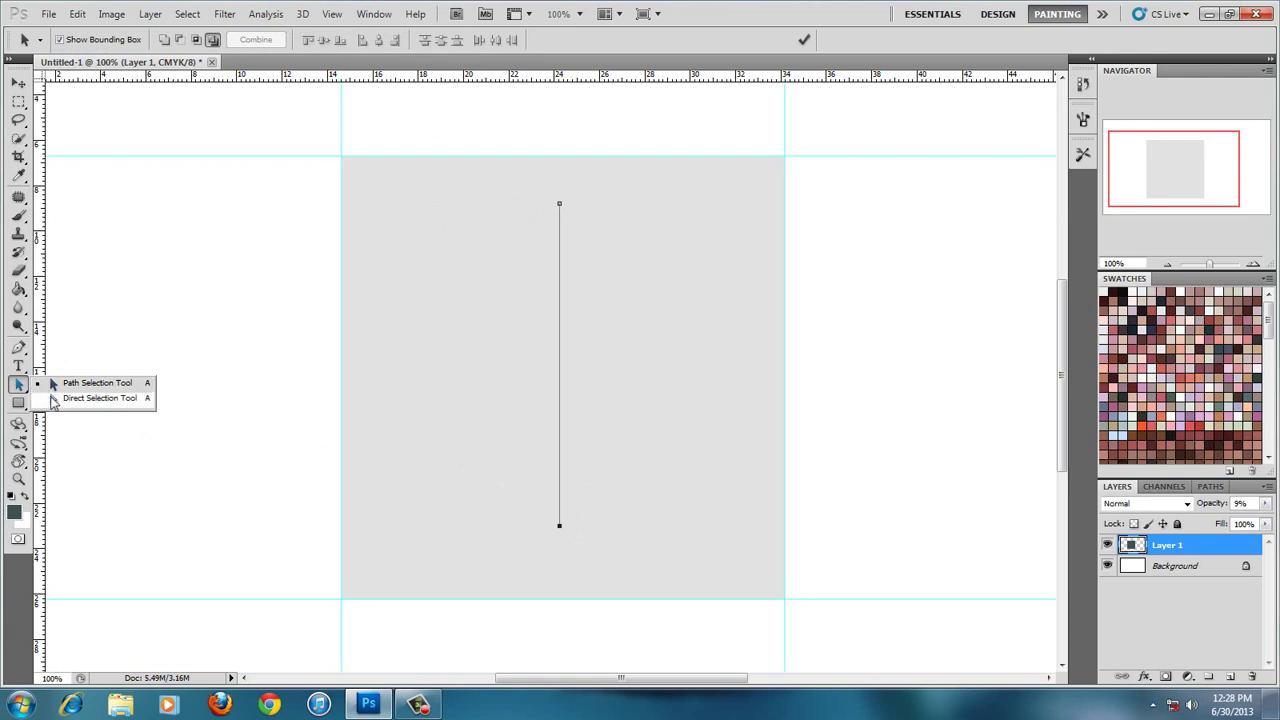
left_click(73, 403)
mouse_move(576, 221)
left_mouse_down()
mouse_move(560, 206)
mouse_move(343, 158)
left_mouse_up()
mouse_move(560, 529)
left_mouse_down()
mouse_move(408, 614)
mouse_move(345, 609)
left_mouse_up()
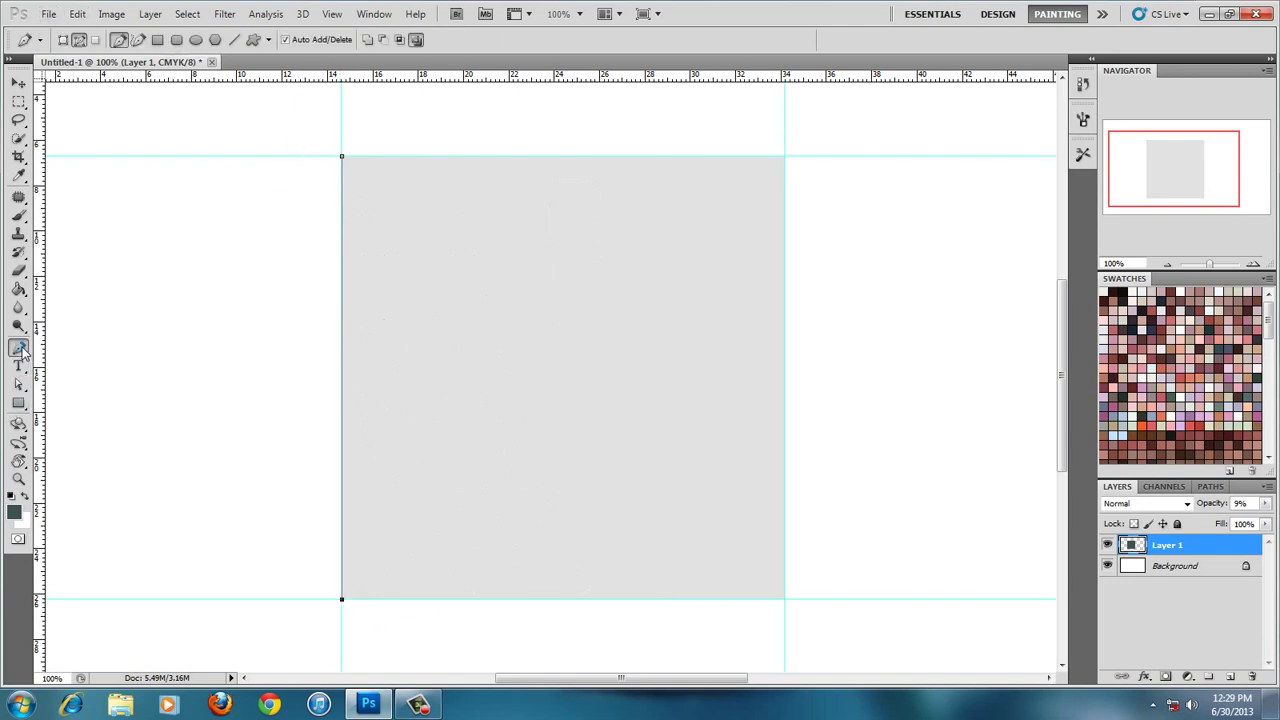
left_click_drag(18, 346, 75, 406)
Copy the left-edge path, paste it and nudge the copy right
left_click_drag(308, 145, 400, 612)
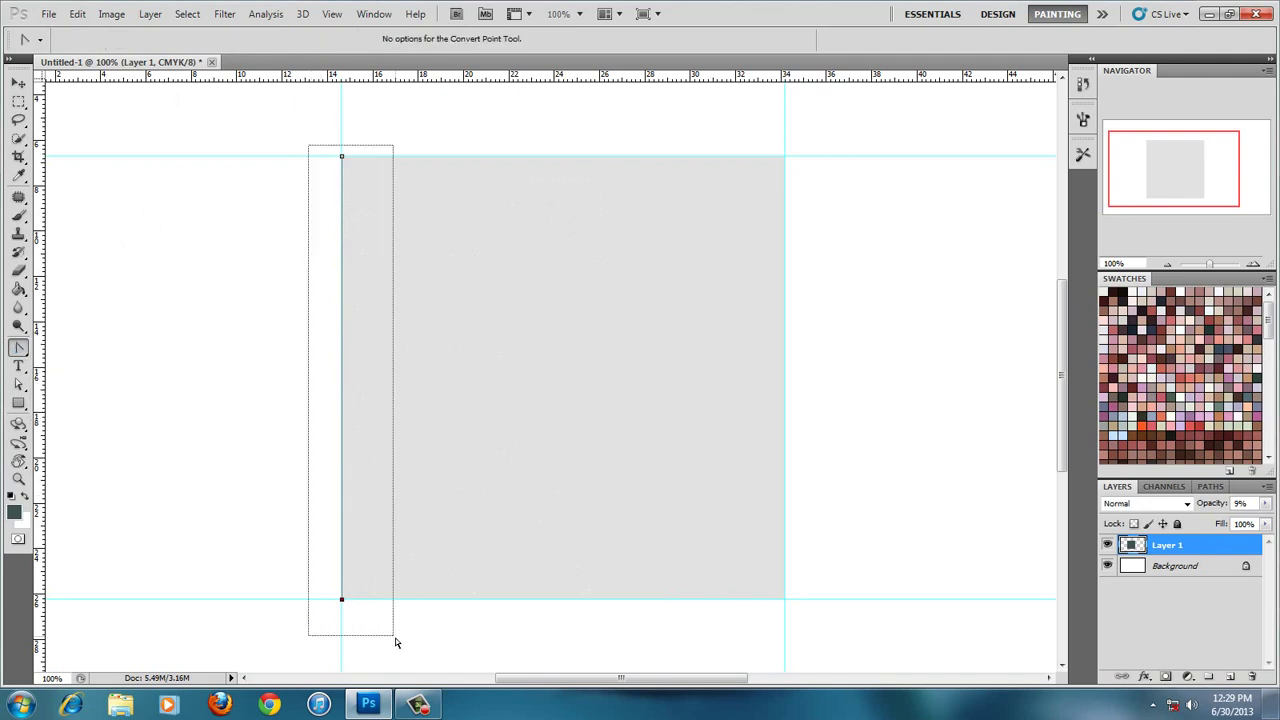
left_click(80, 14)
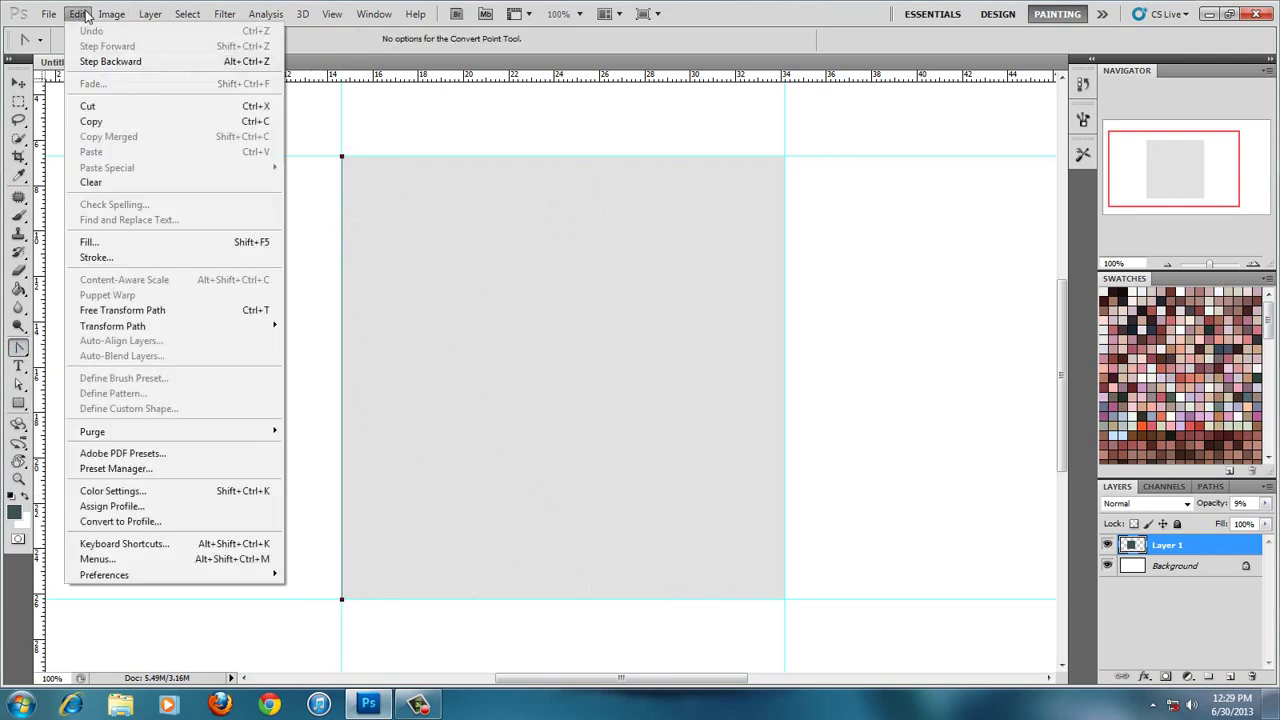
left_click(95, 121)
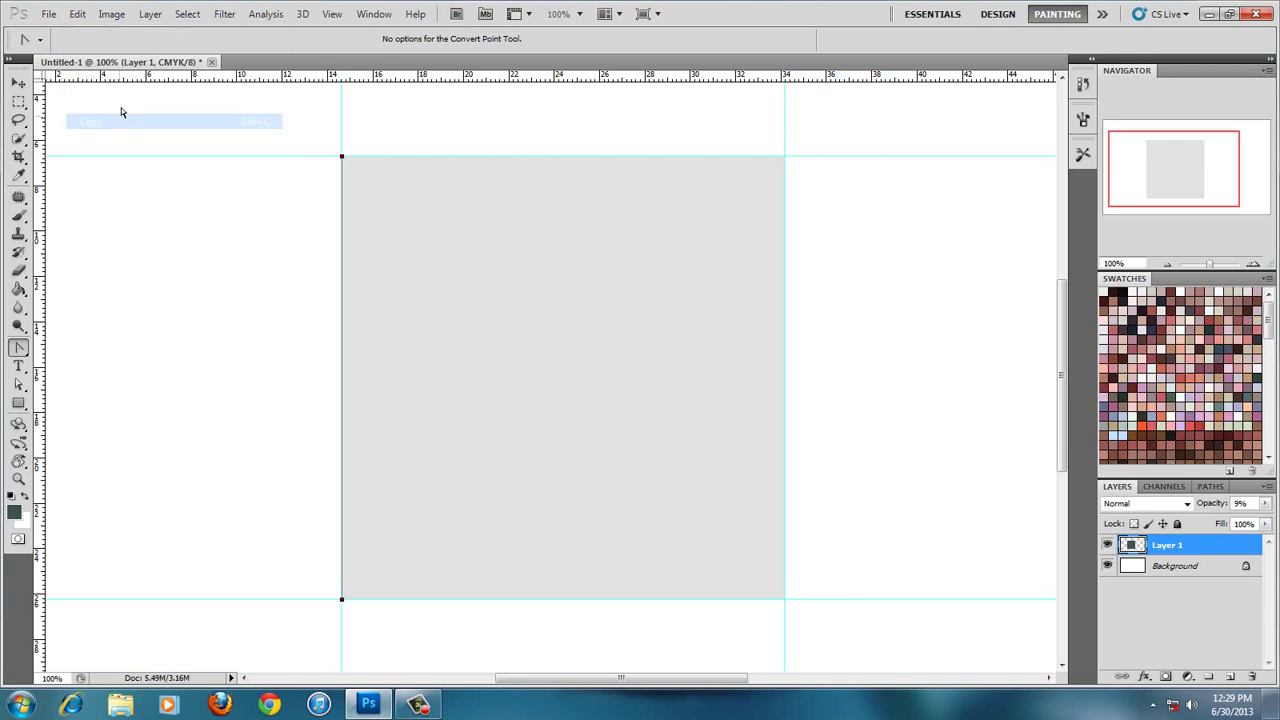
left_click(78, 14)
left_click(111, 153)
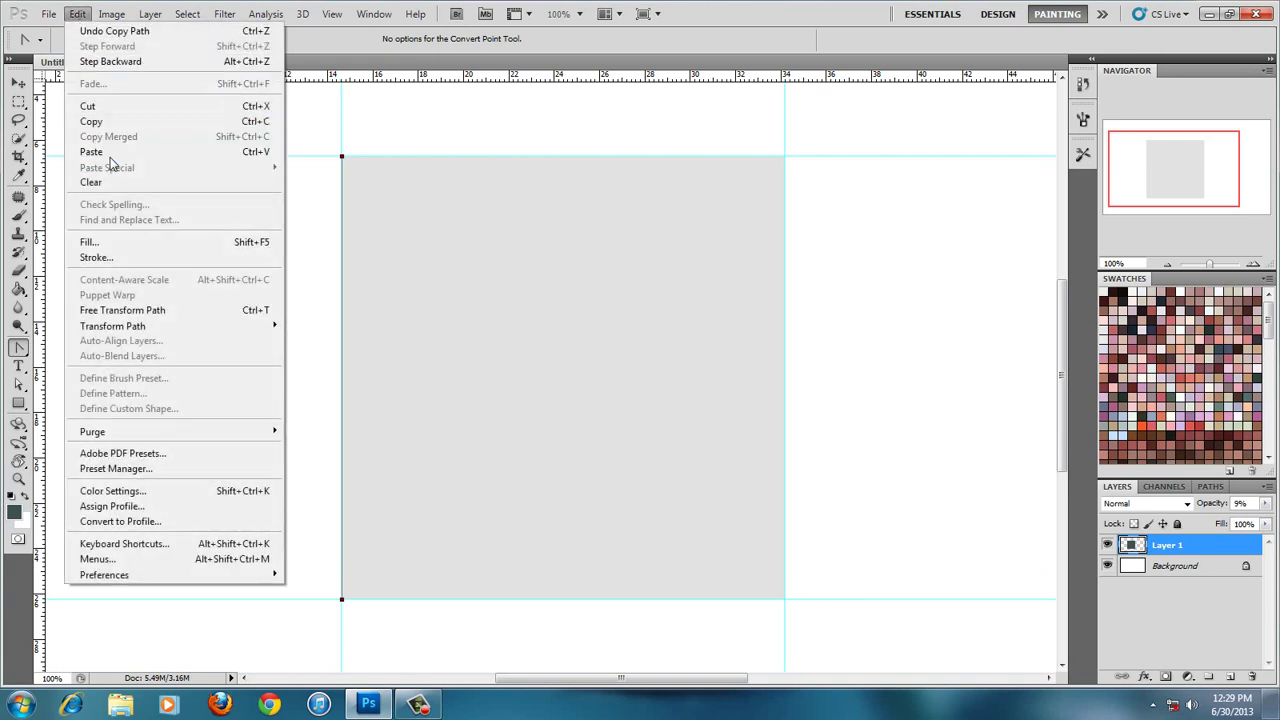
key("Right")
key("Right")
key("Right")
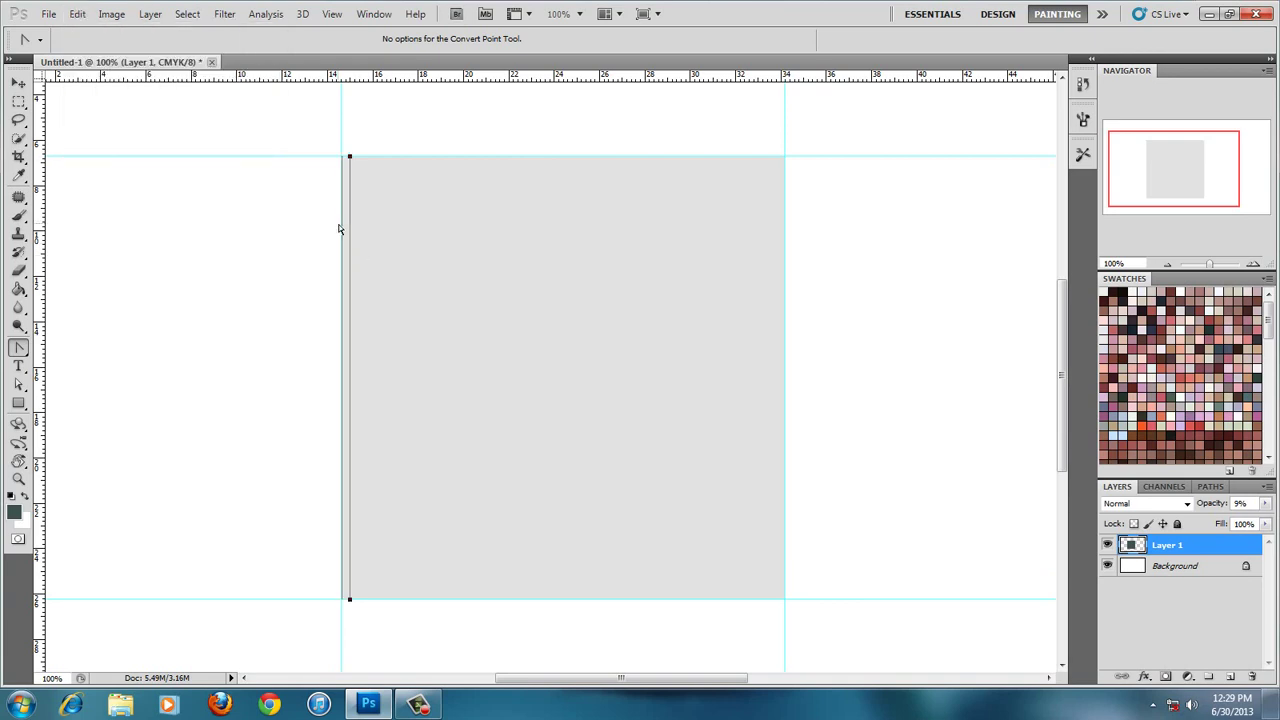
key("Right")
key("Right")
key("Right")
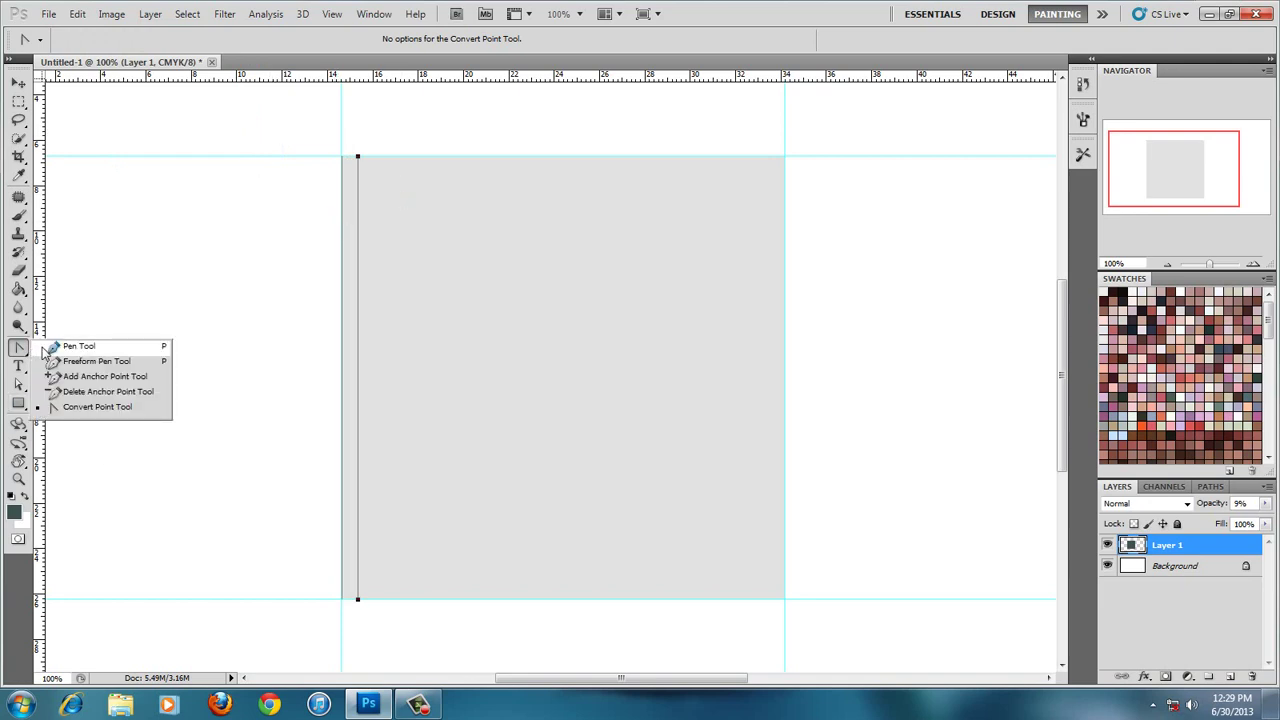
Duplicate the left path strip and shift the copy about 23 px right
left_click_drag(18, 347, 50, 350)
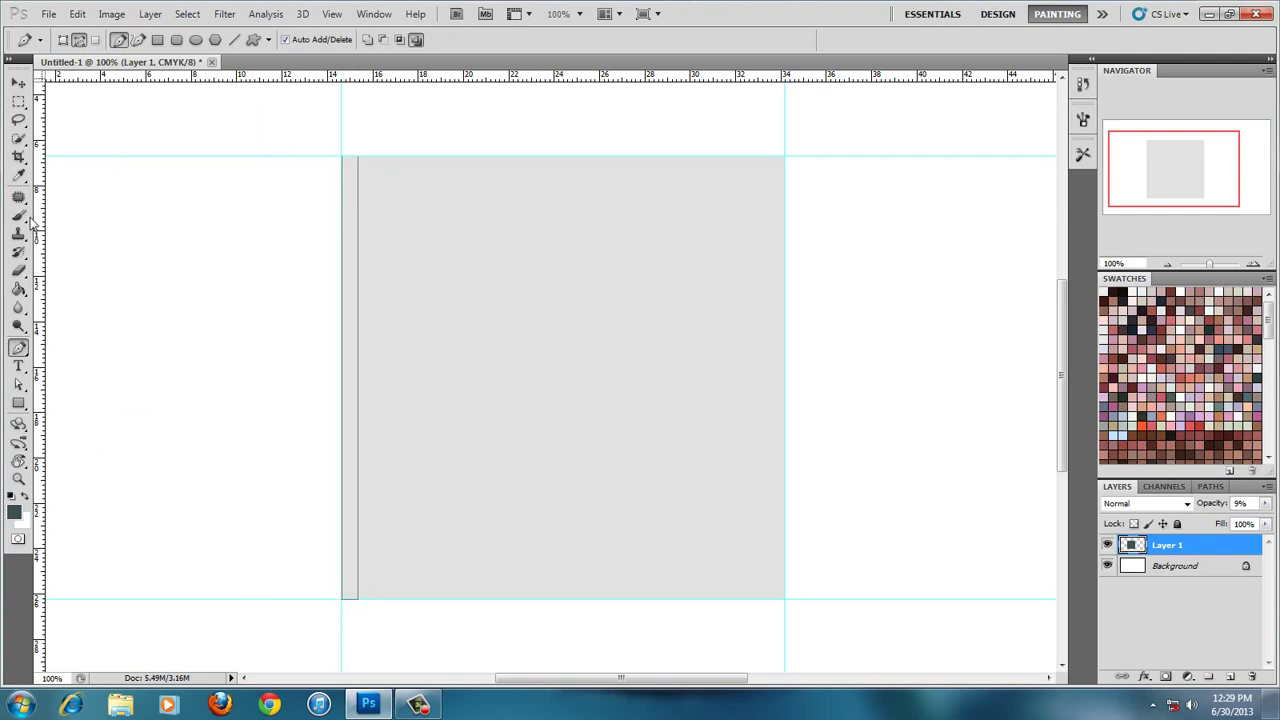
left_click_drag(18, 347, 68, 410)
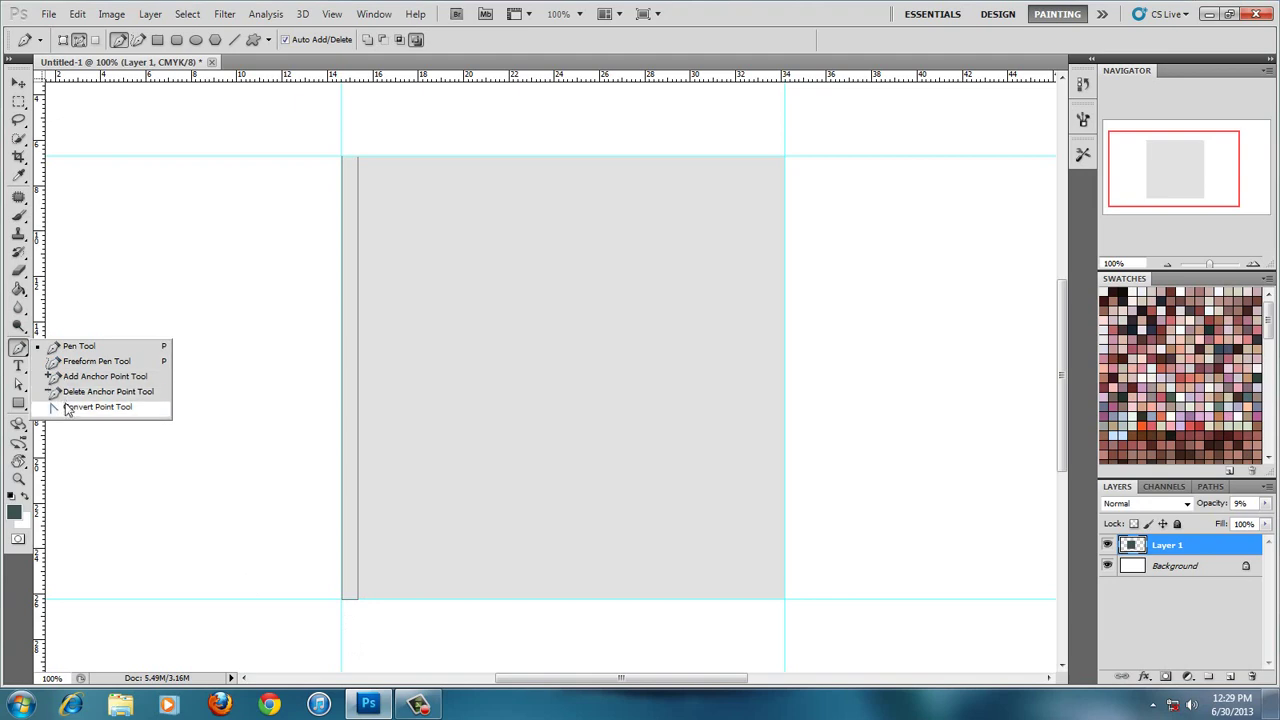
left_click_drag(327, 130, 388, 619)
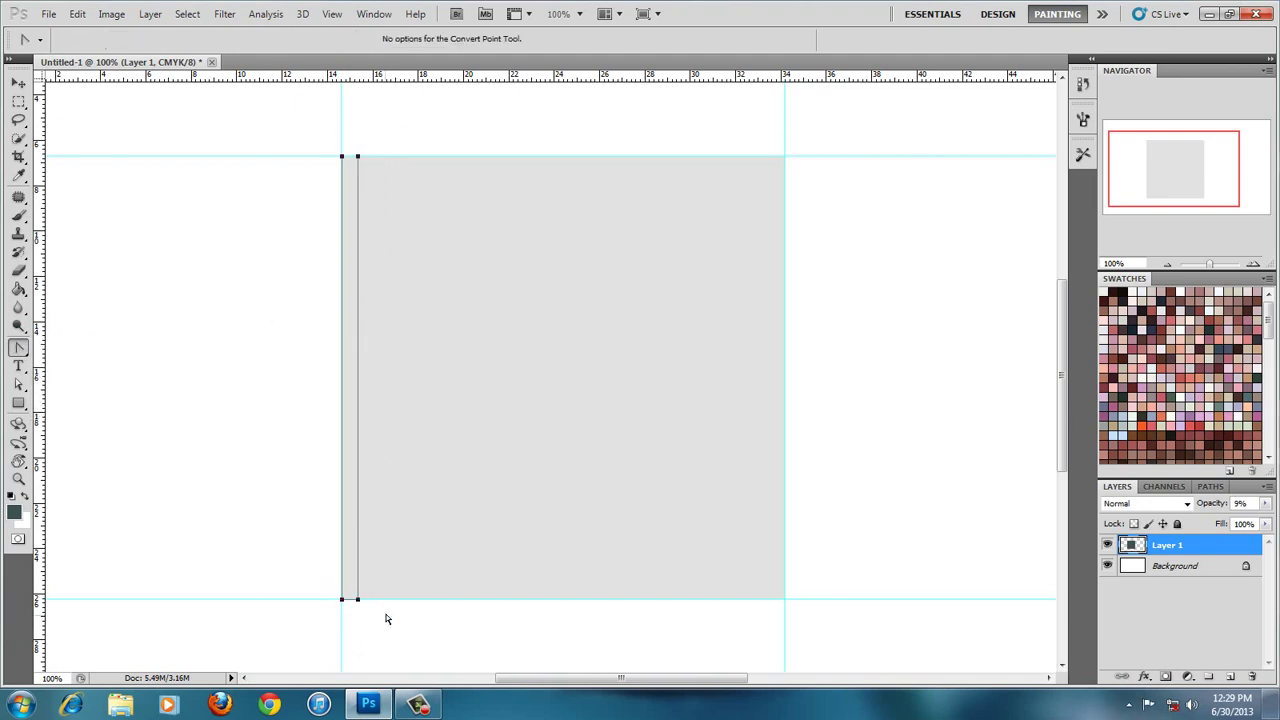
left_click(78, 14)
left_click(106, 122)
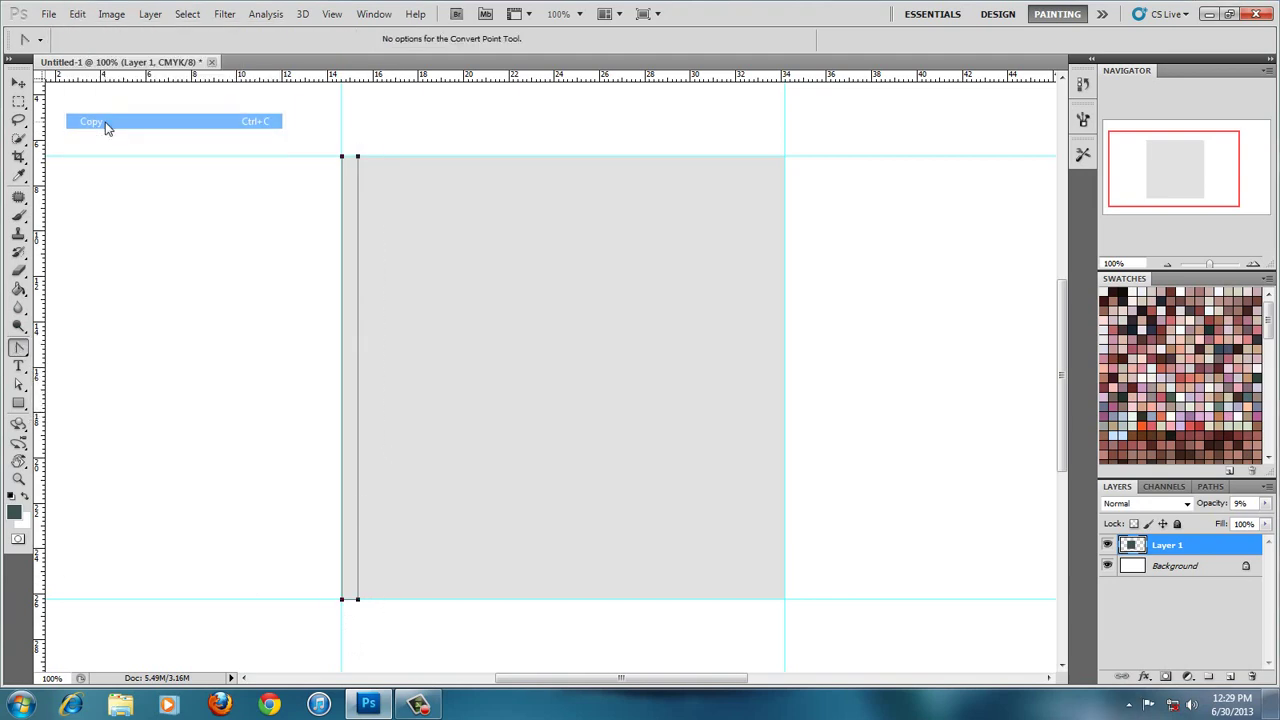
left_click(78, 14)
left_click(110, 140)
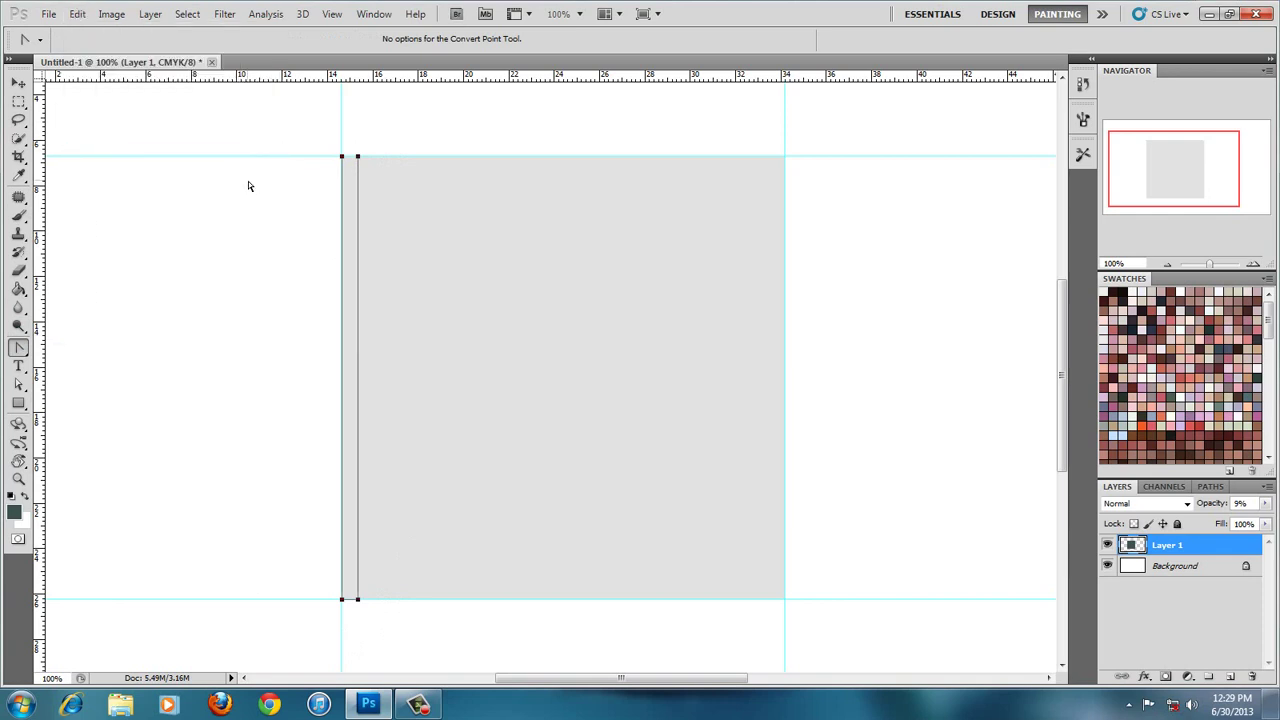
key("shift+Right")
key("shift+Right")
key("shift+Right")
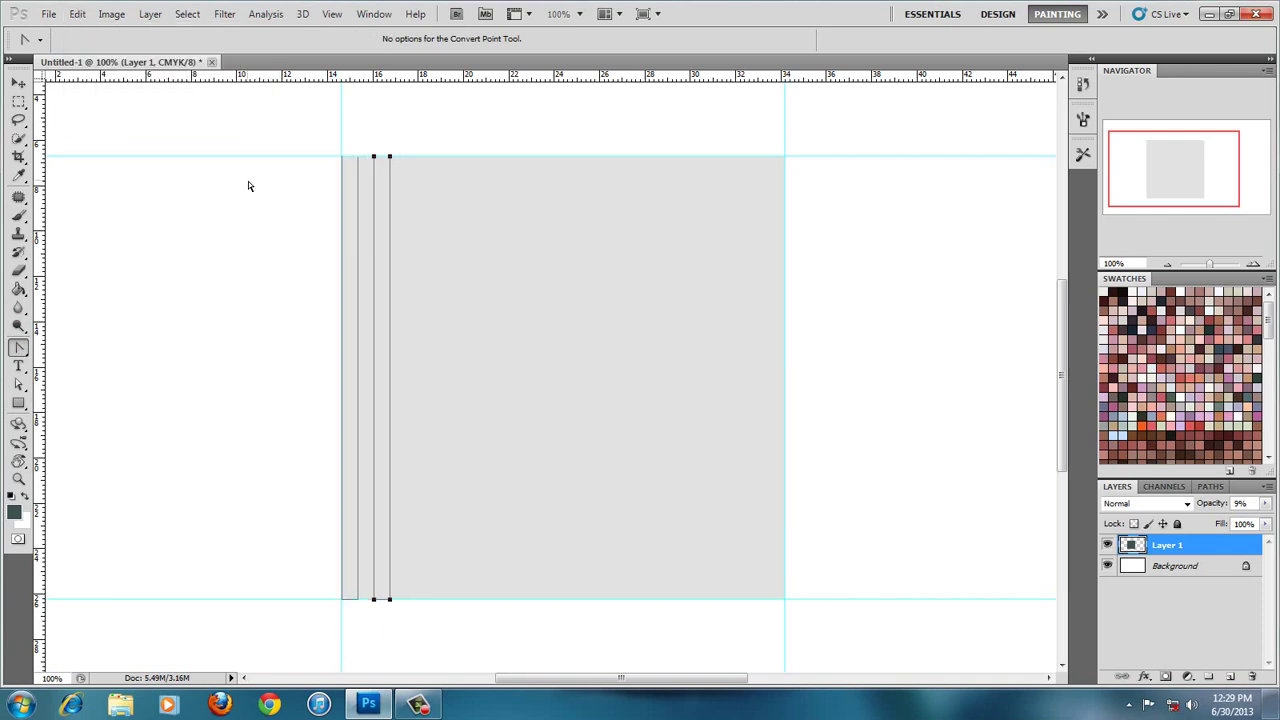
Duplicate all four vertical path lines and nudge the copies right
left_click_drag(288, 132, 446, 648)
left_click(78, 14)
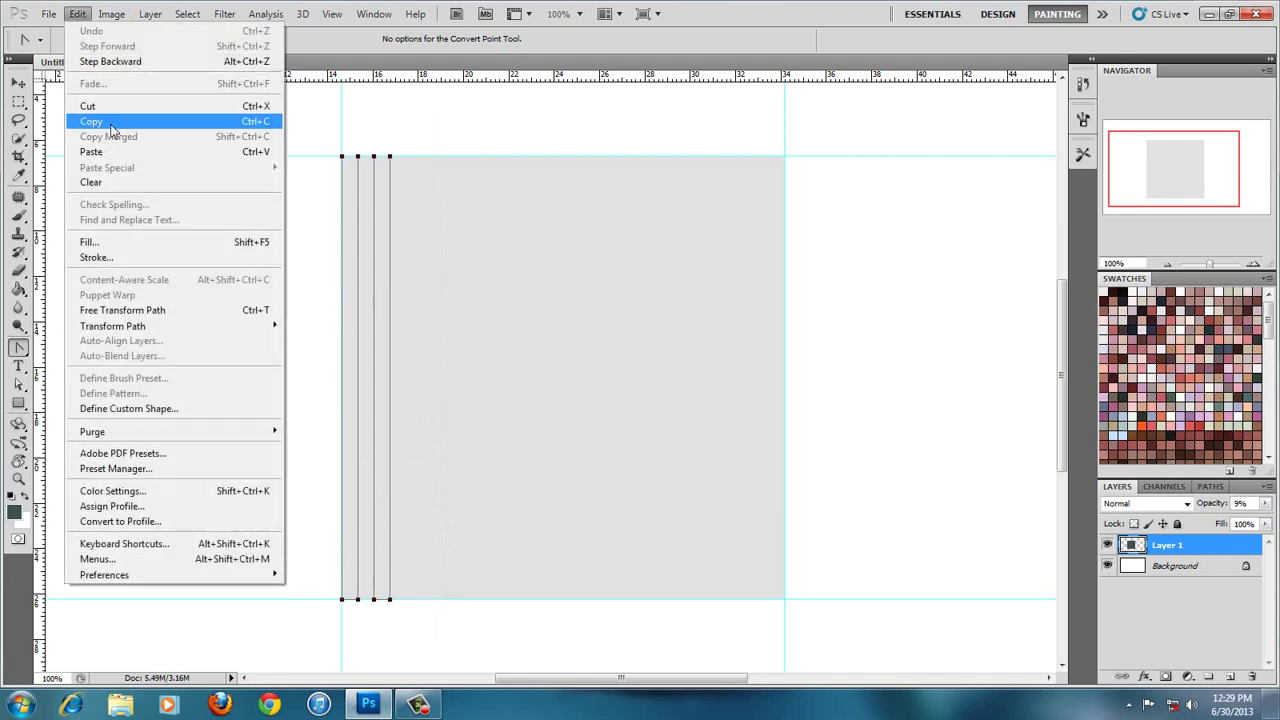
left_click(90, 121)
left_click(77, 14)
left_click(88, 146)
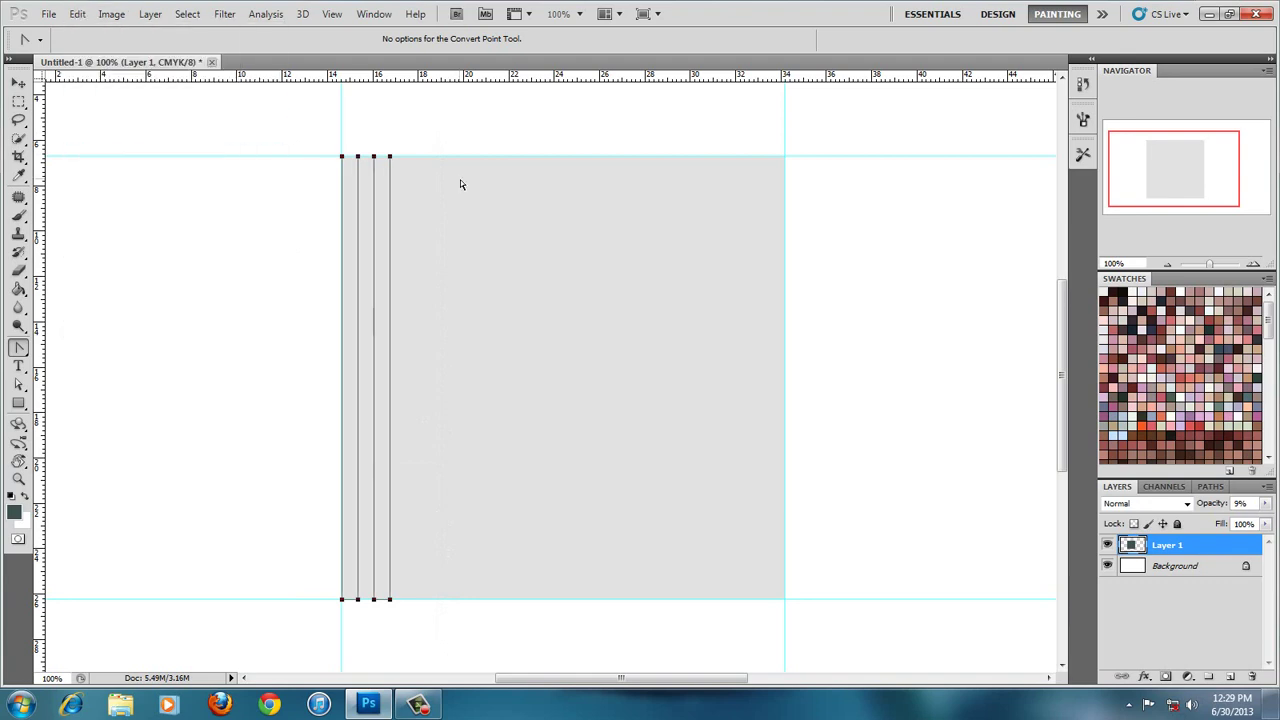
key("shift+Right")
key("shift+Right")
key("shift+Right")
key("shift+Right")
key("shift+Right")
key("shift+Right")
key("shift+Right")
Paste another copy of the newest lines beside the originals
mouse_move(305, 130)
left_mouse_down()
mouse_move(528, 350)
mouse_move(532, 645)
left_mouse_up()
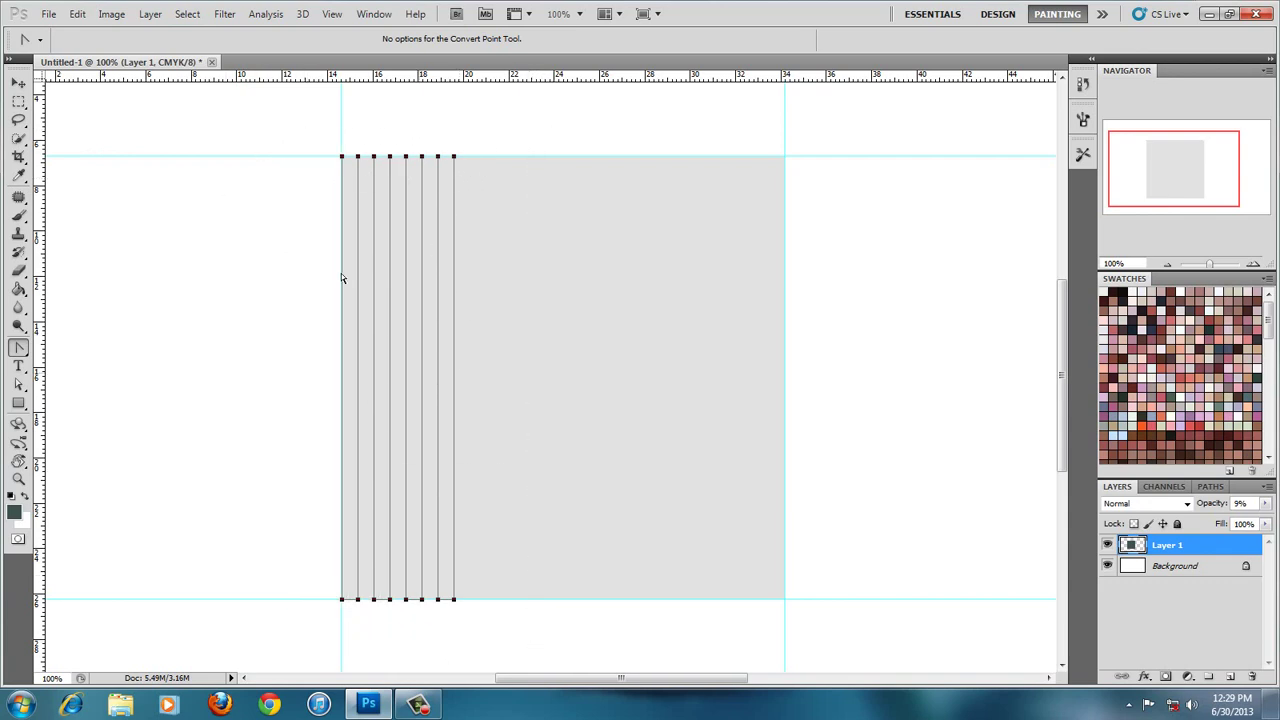
left_click(77, 14)
left_click(114, 125)
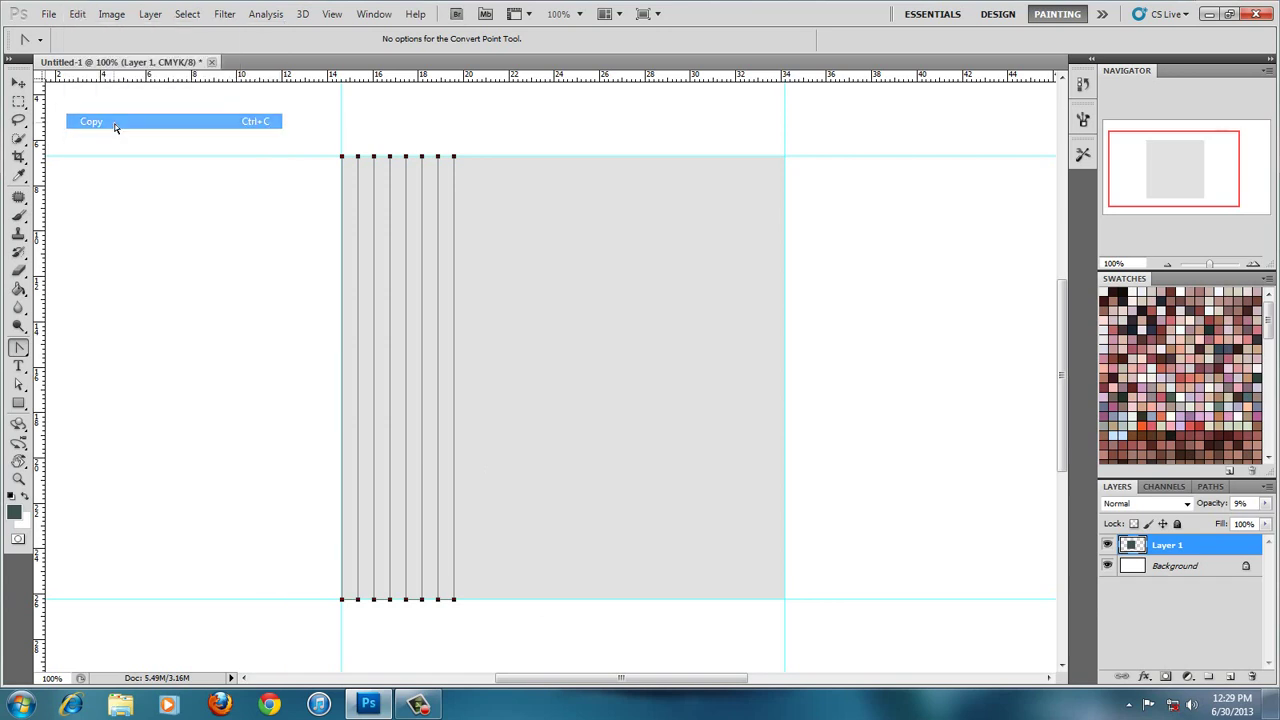
left_click(90, 22)
left_click(106, 153)
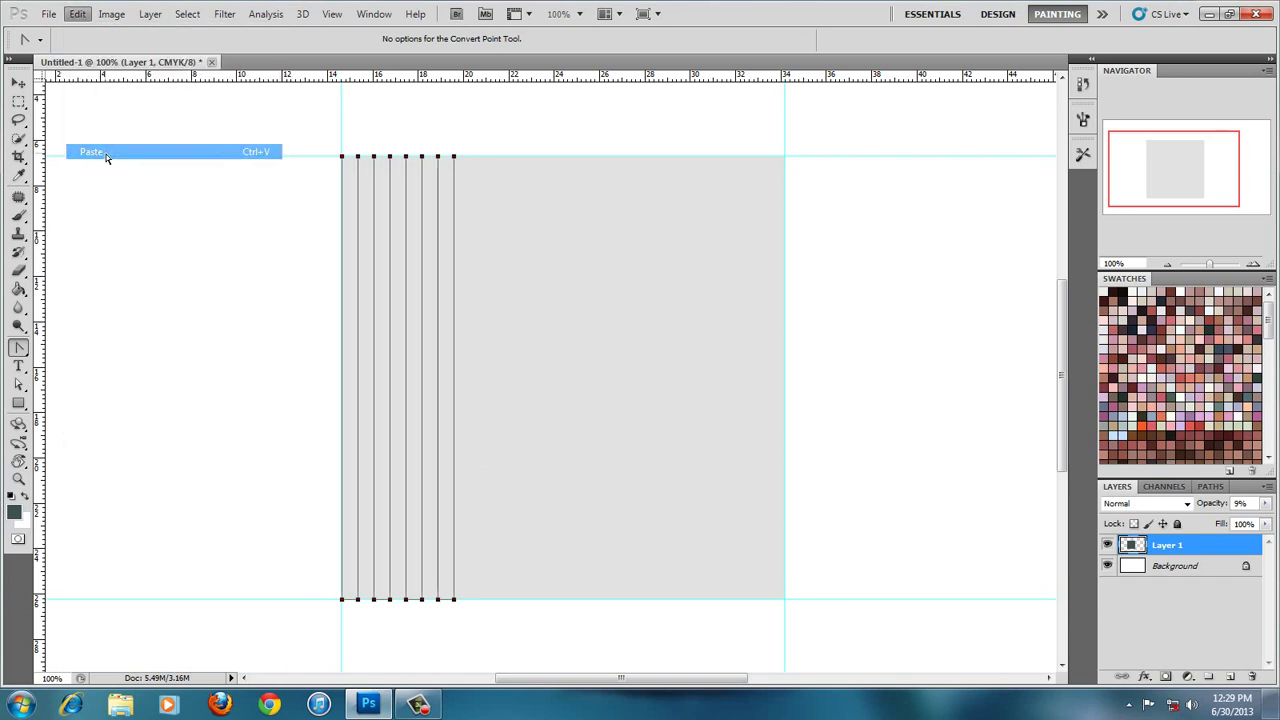
key("Right")
key("Right")
key("Right")
key("Right")
key("Right")
key("Right")
key("Right")
key("Right")
key("Right")
key("Right")
key("Right")
key("Right")
key("Right")
key("Right")
key("Right")
key("Right")
key("Right")
key("Right")
key("Right")
key("Right")
key("Right")
key("Right")
key("Right")
key("Right")
key("Right")
key("Right")
key("Right")
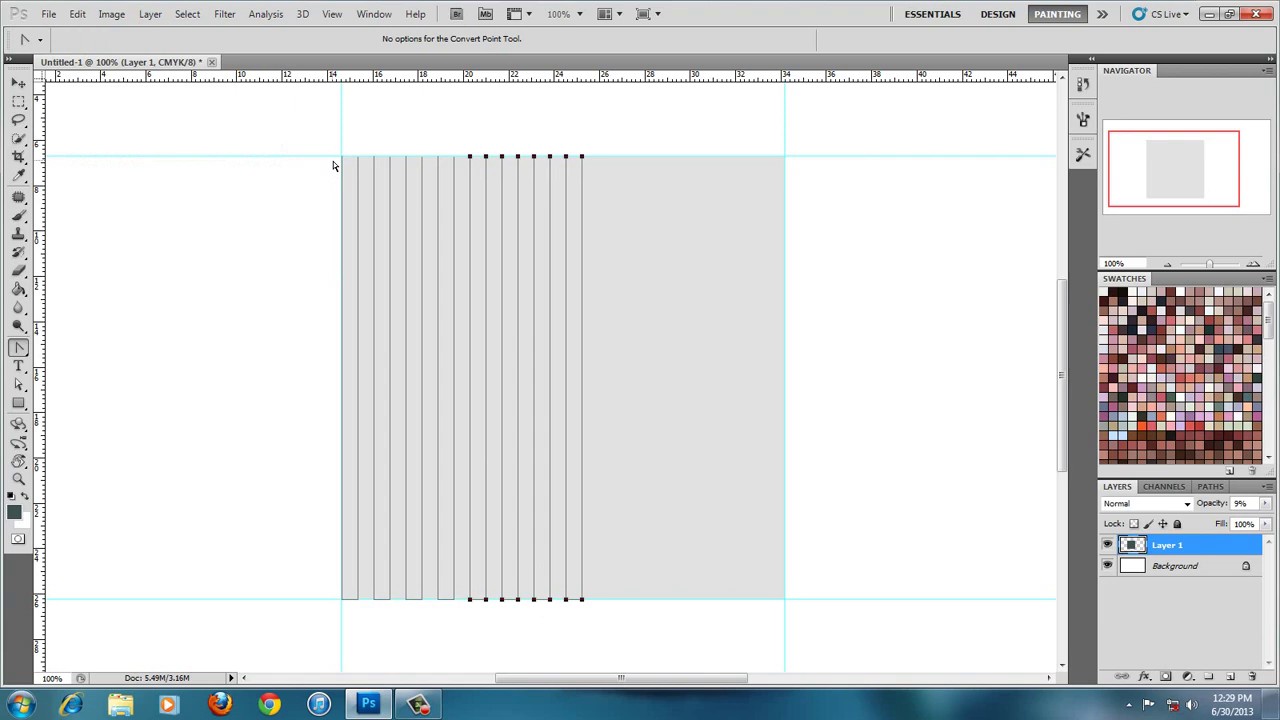
Position the new lines, then delete those past the panel's right edge
key("Right")
key("Right")
key("Right")
key("Right")
key("Right")
key("Right")
key("Right")
key("Right")
key("Right")
key("Right")
key("Right")
key("Right")
key("Right")
key("Right")
key("Right")
key("Right")
key("Right")
key("Right")
key("Right")
key("Right")
key("Right")
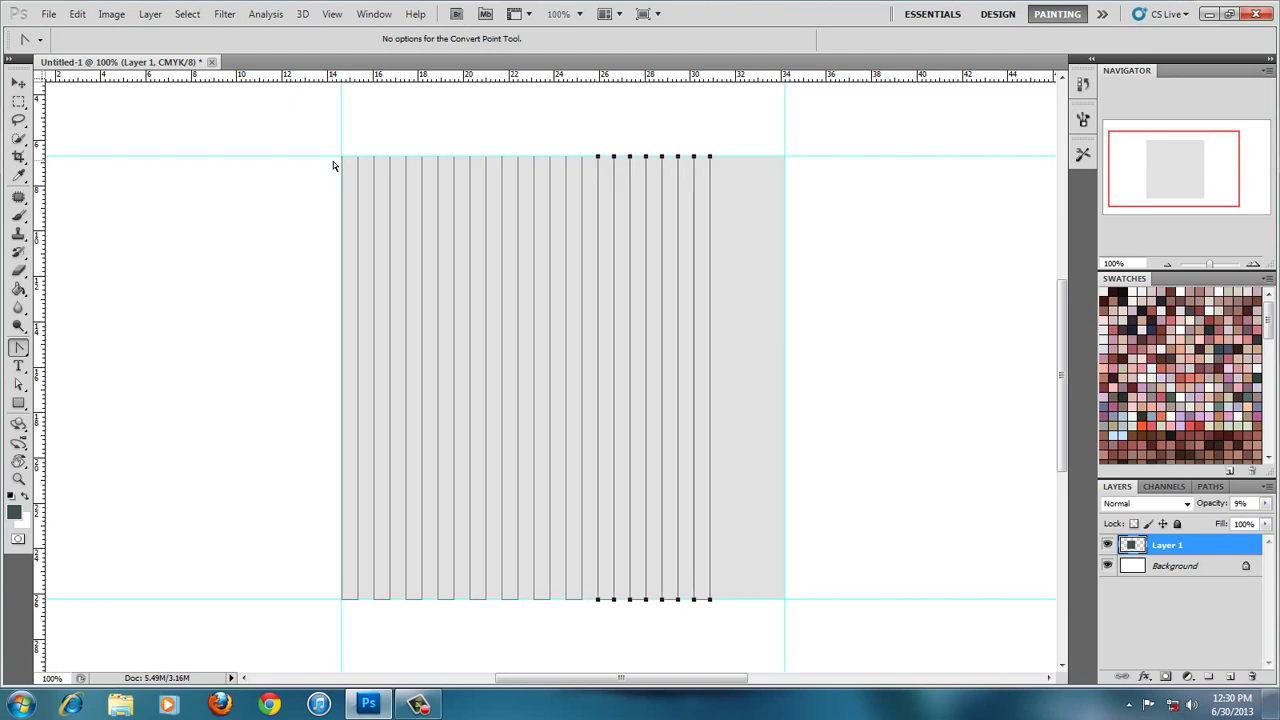
key("Right")
key("Right")
key("Right")
key("Right")
key("Right")
key("Right")
key("Right")
key("Right")
key("Right")
key("Right")
key("Right")
key("Right")
key("Right")
key("Right")
key("Right")
key("Right")
key("Right")
key("Right")
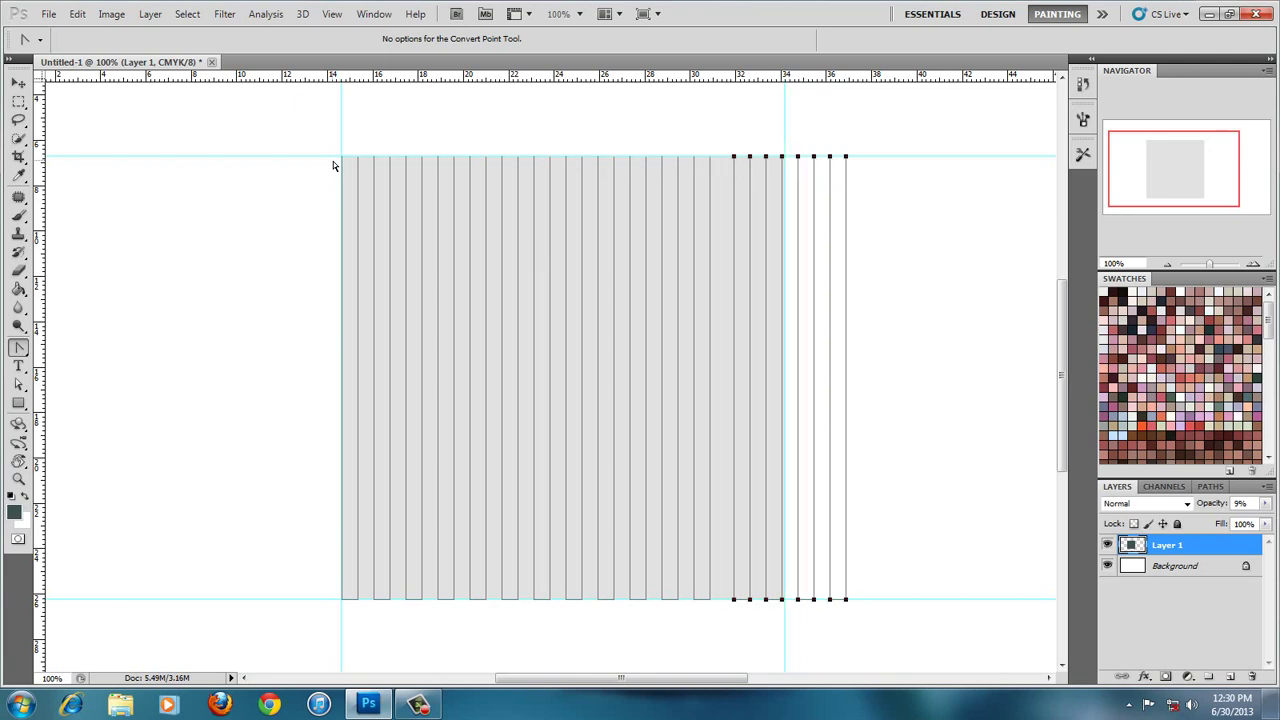
key("Left")
key("Left")
key("Left")
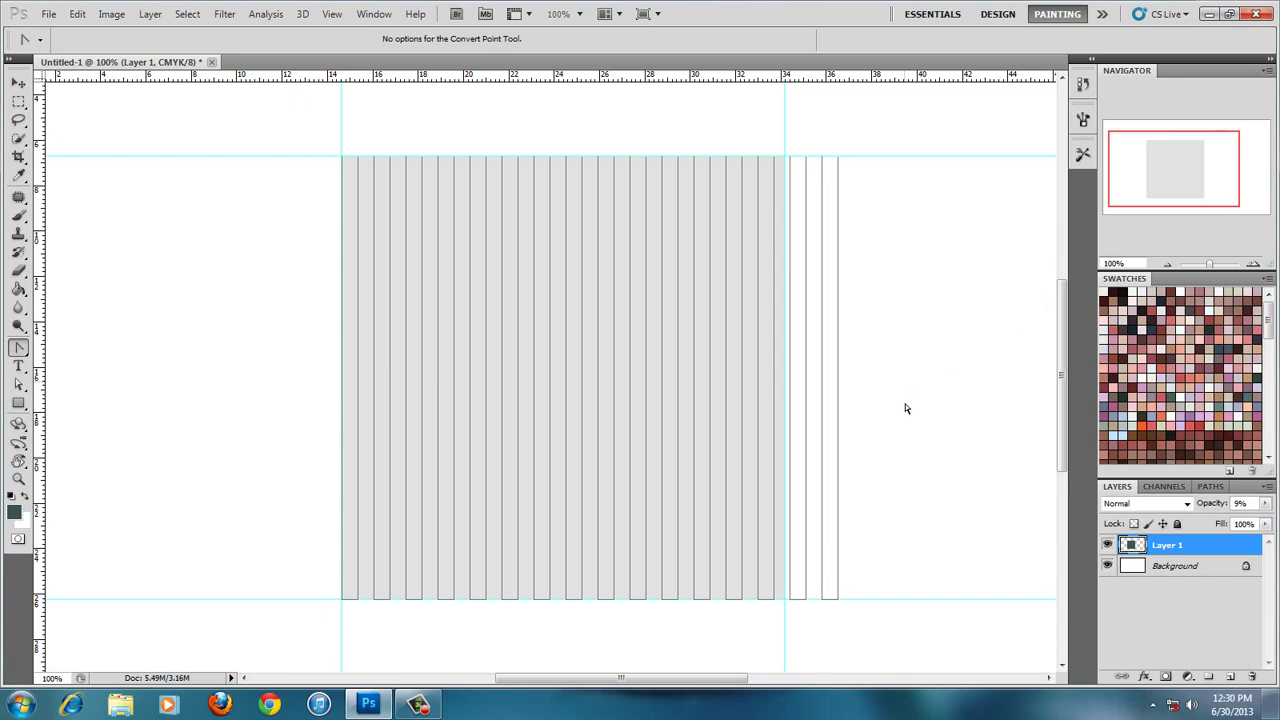
mouse_move(877, 614)
left_mouse_down()
mouse_move(773, 183)
mouse_move(783, 140)
left_mouse_up()
key("Delete")
Stretch all vertical lines to 102.59% width so they reach the right guide
left_click_drag(295, 131, 800, 631)
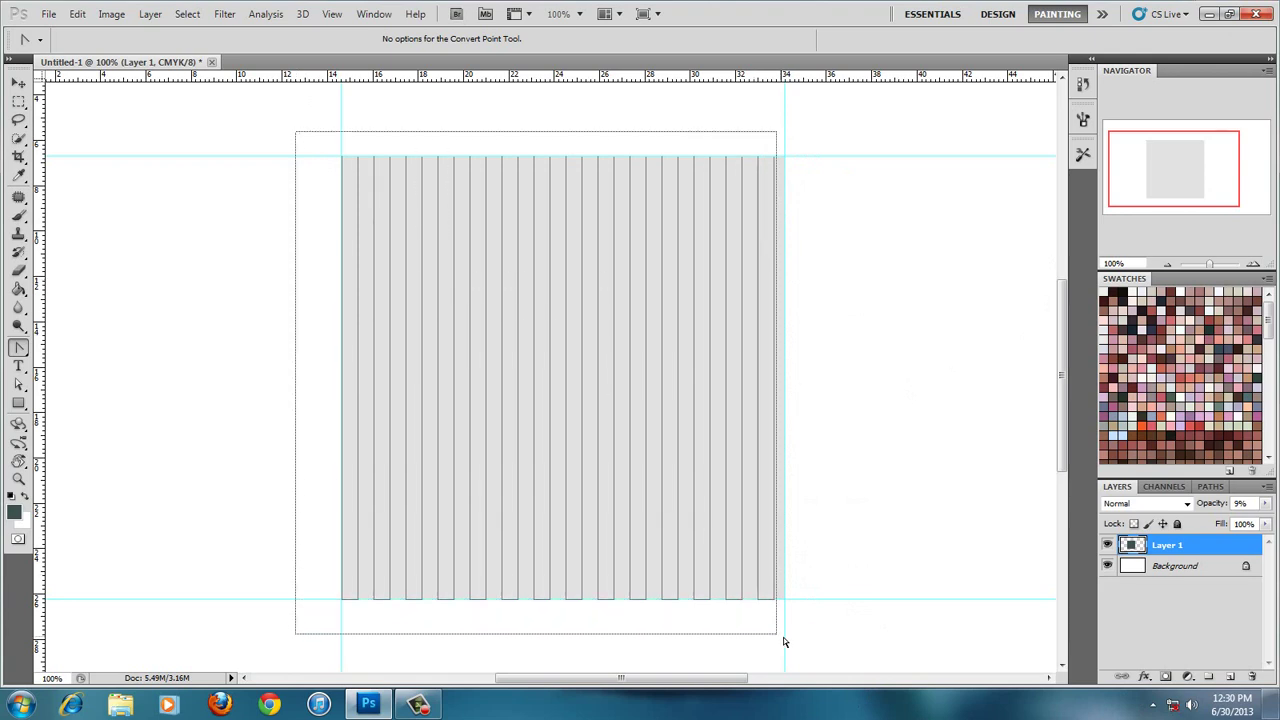
left_click(77, 14)
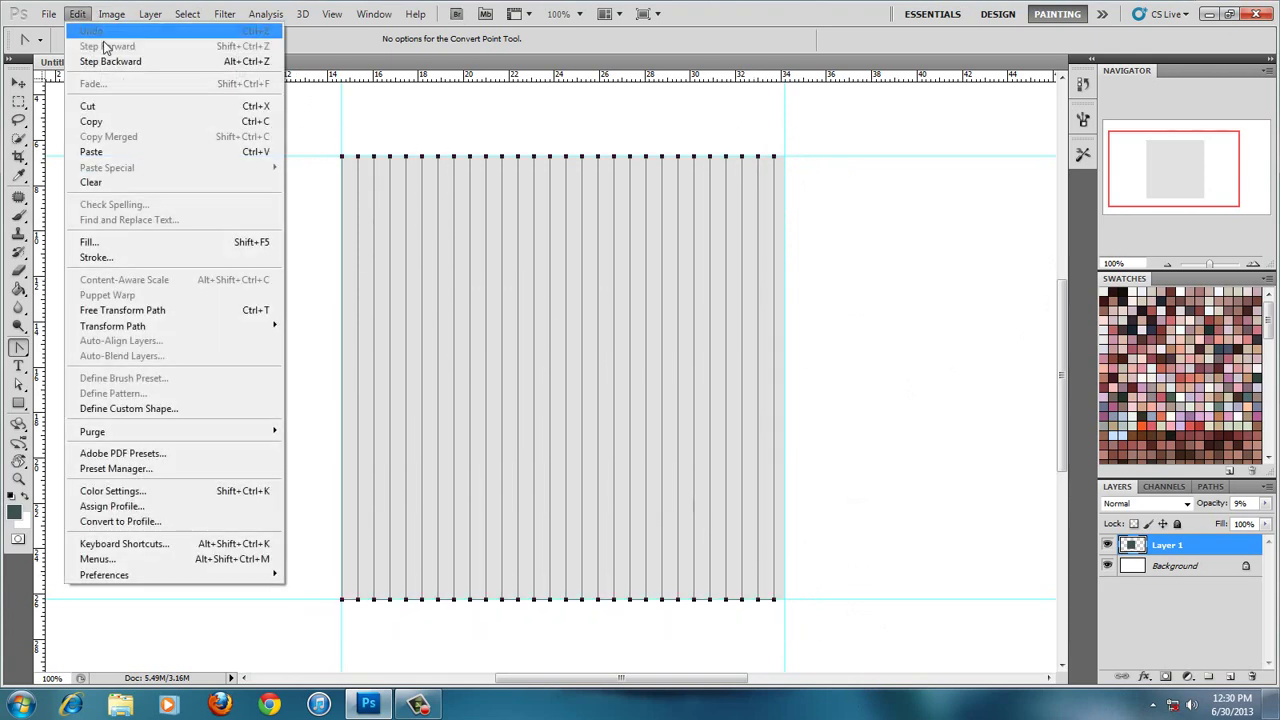
left_click(179, 316)
left_click_drag(781, 385, 786, 380)
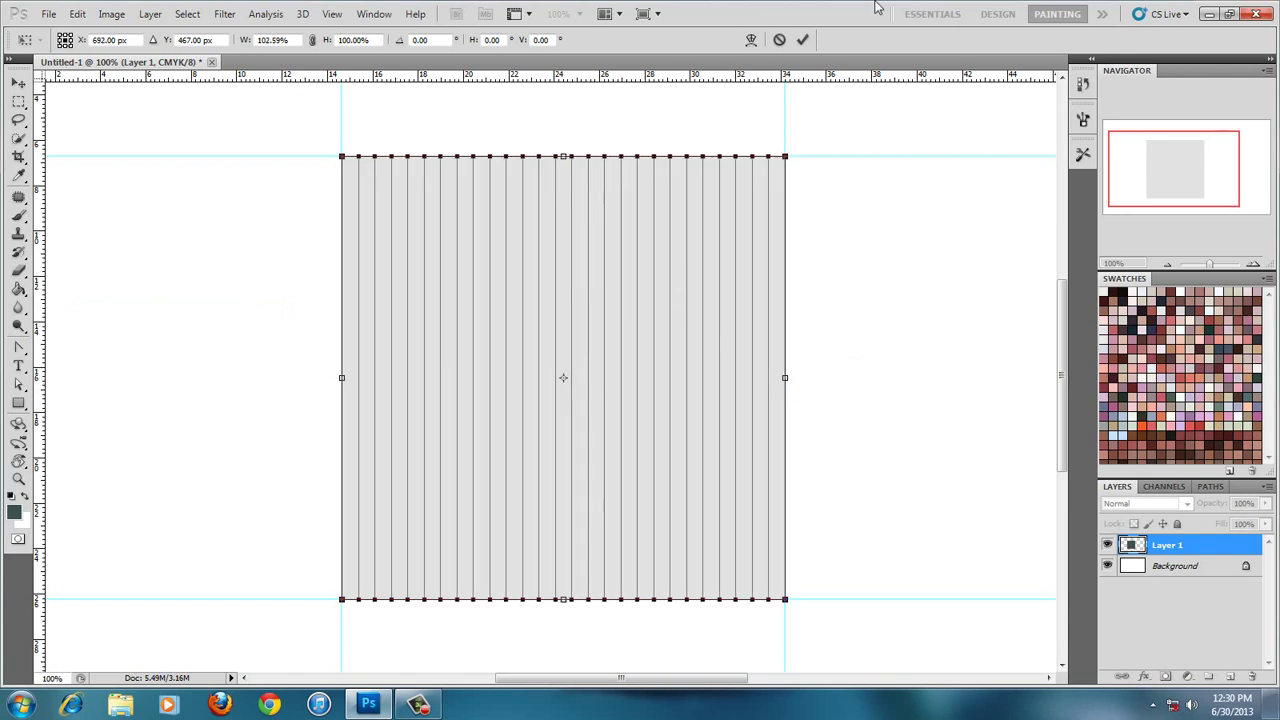
left_click(802, 39)
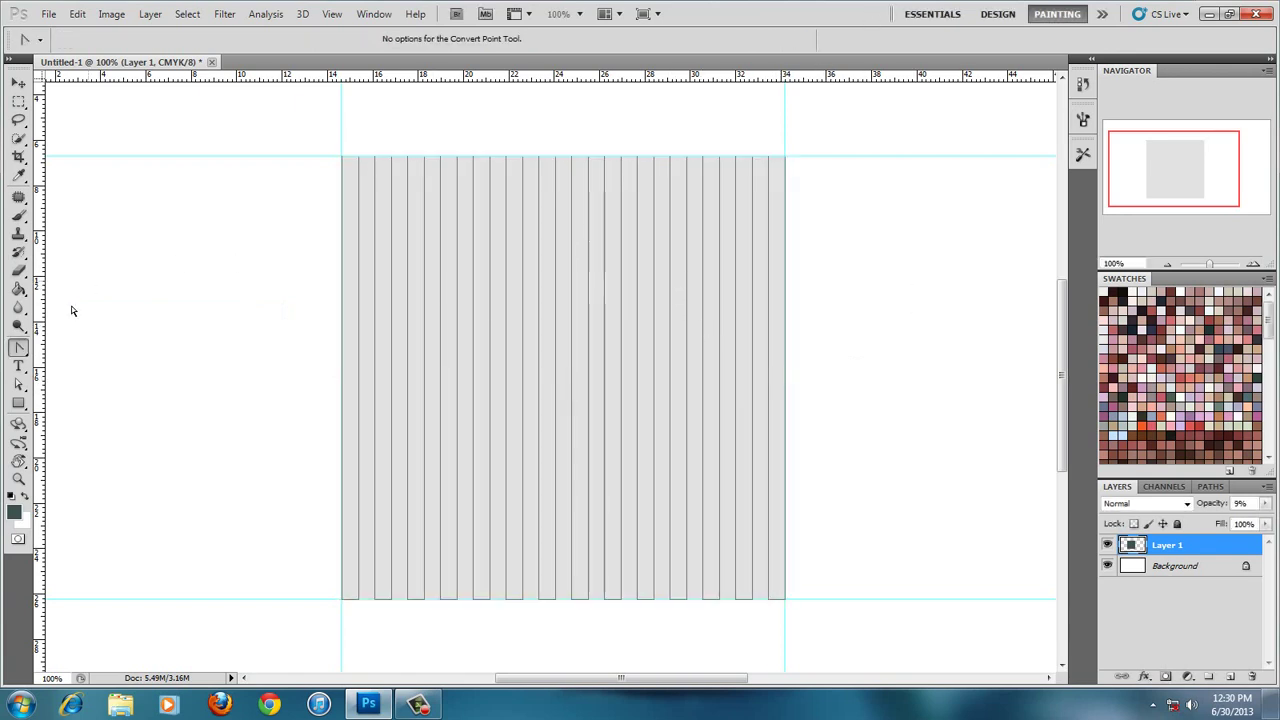
Copy and paste the full set of stretched vertical lines
mouse_move(284, 118)
left_mouse_down()
mouse_move(749, 520)
mouse_move(834, 624)
left_mouse_up()
left_click(77, 14)
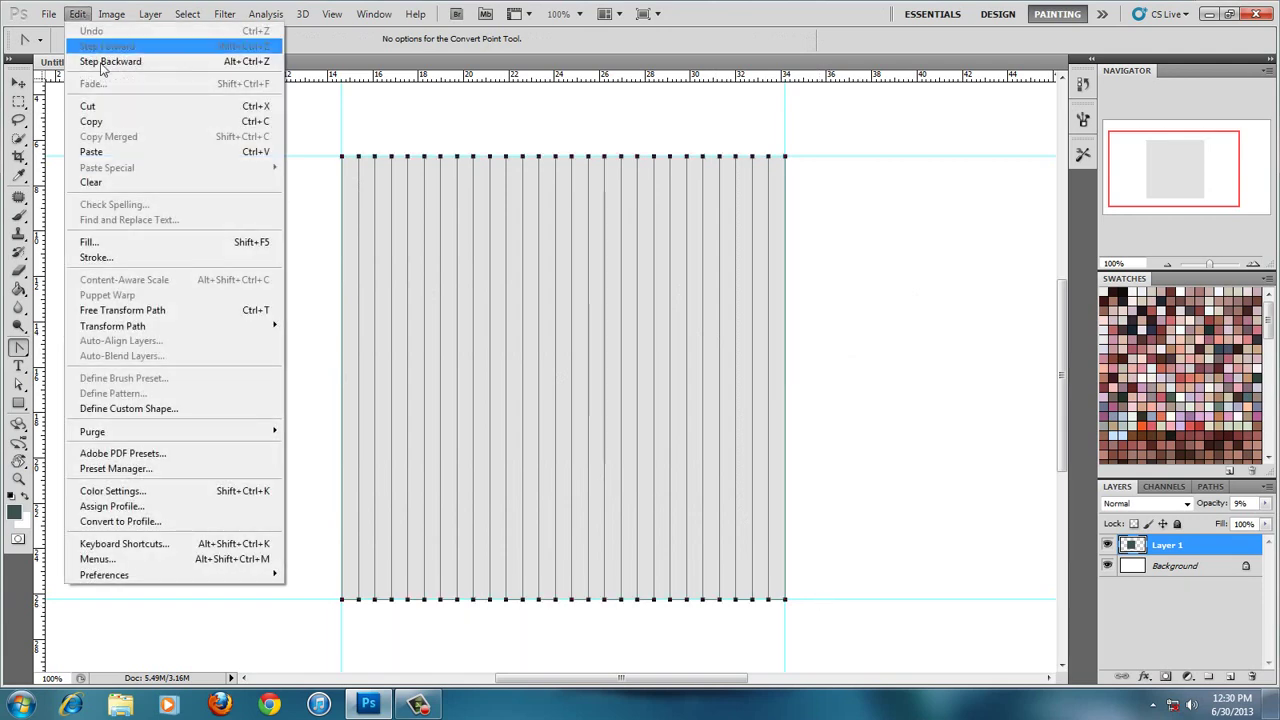
left_click(122, 124)
left_click(77, 14)
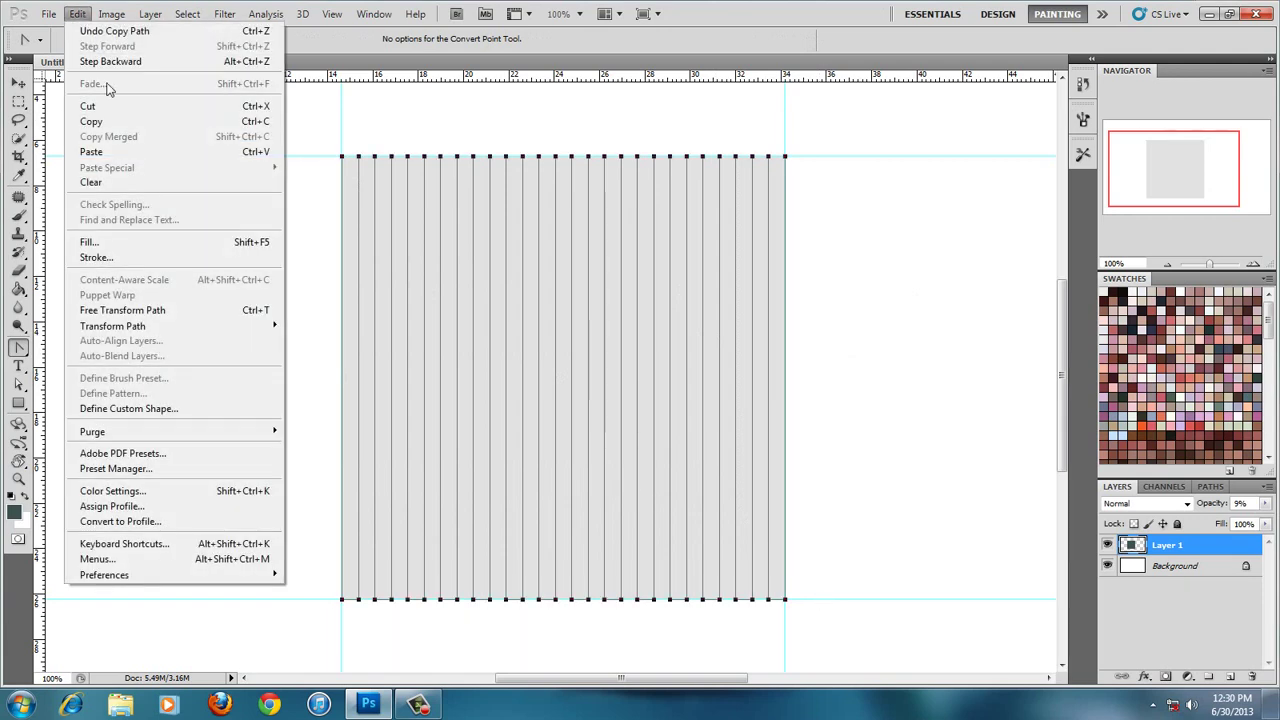
left_click(113, 153)
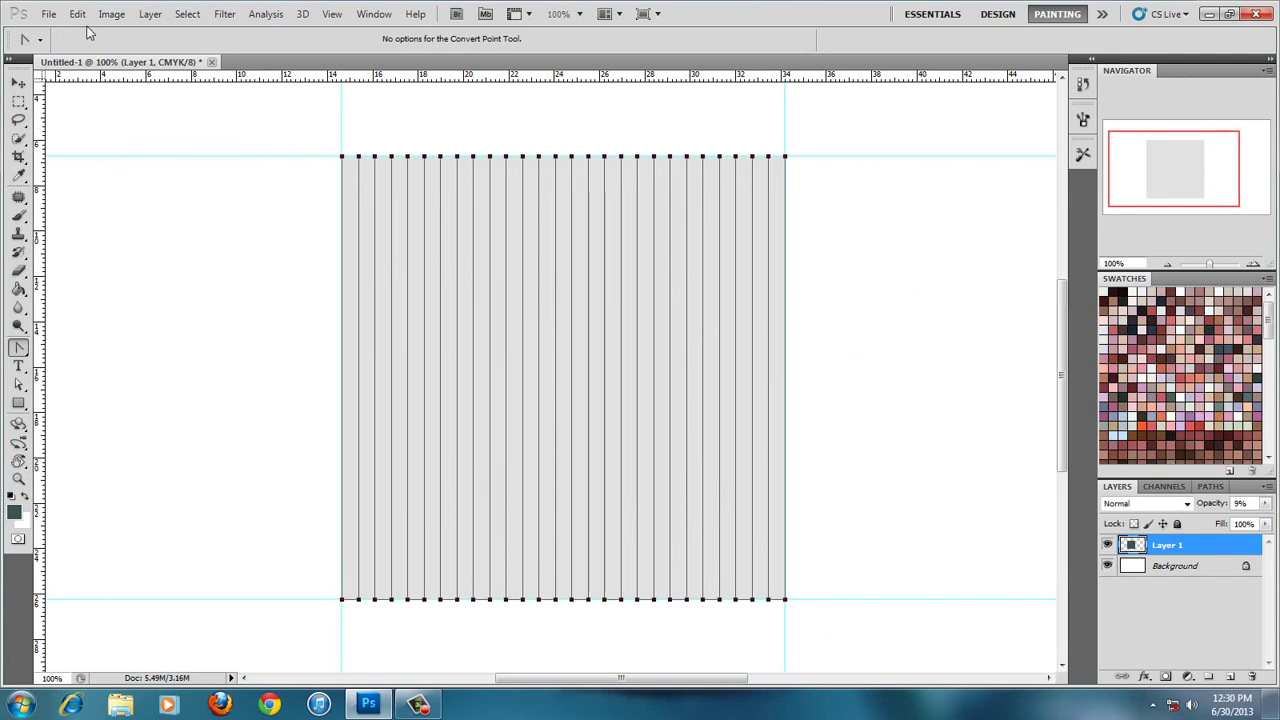
Rotate the duplicate lines 90° clockwise into a grid and zoom in to check it
left_click(77, 14)
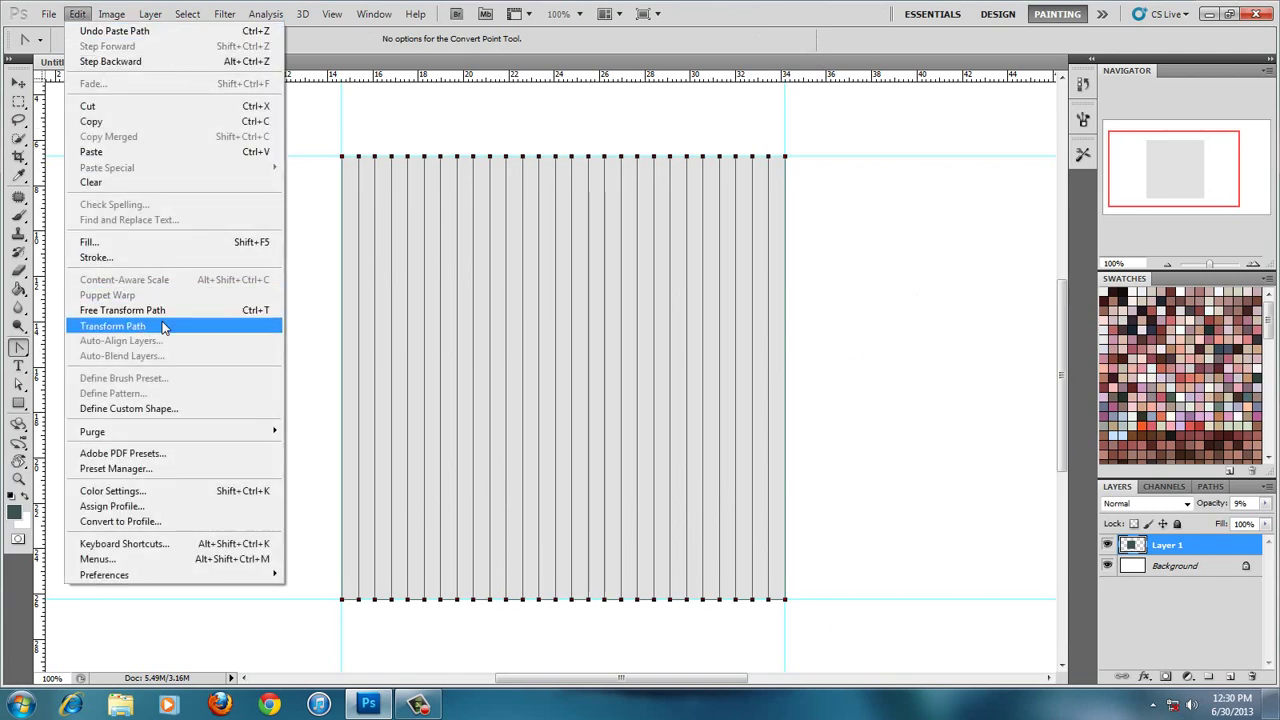
mouse_move(112, 326)
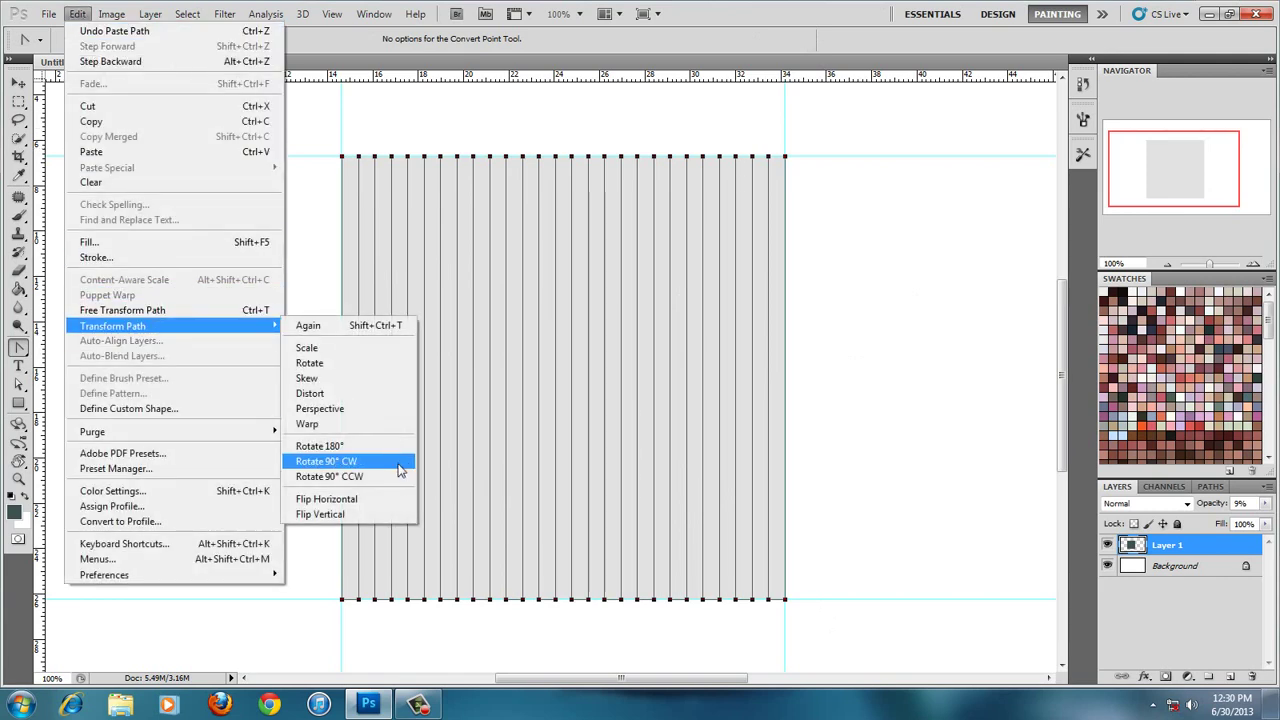
left_click(399, 463)
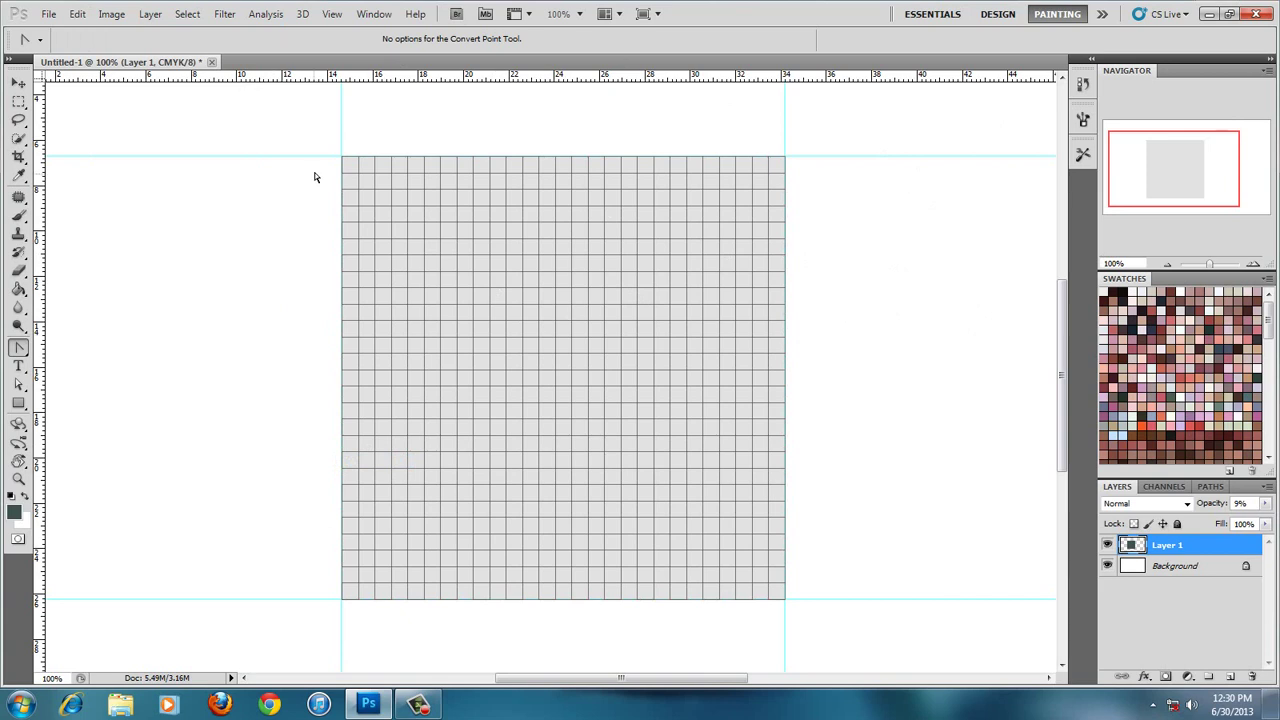
left_click_drag(1216, 266, 1220, 265)
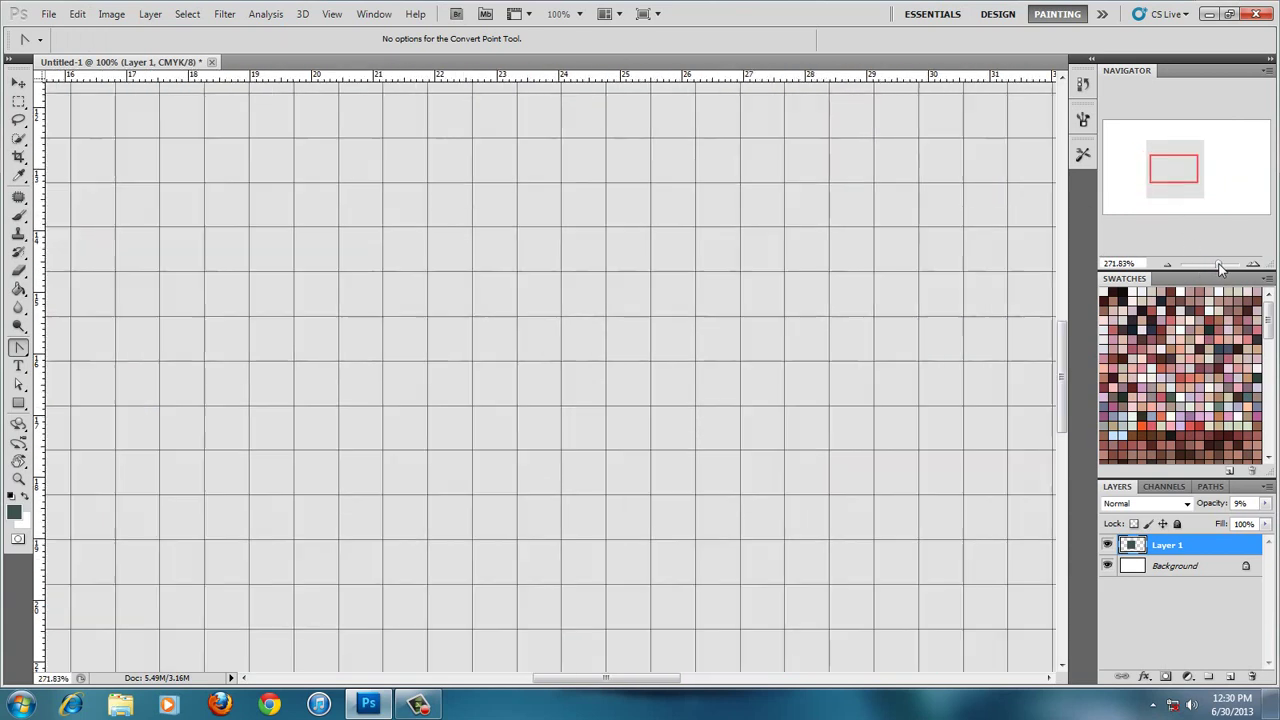
left_click_drag(1196, 167, 1208, 144)
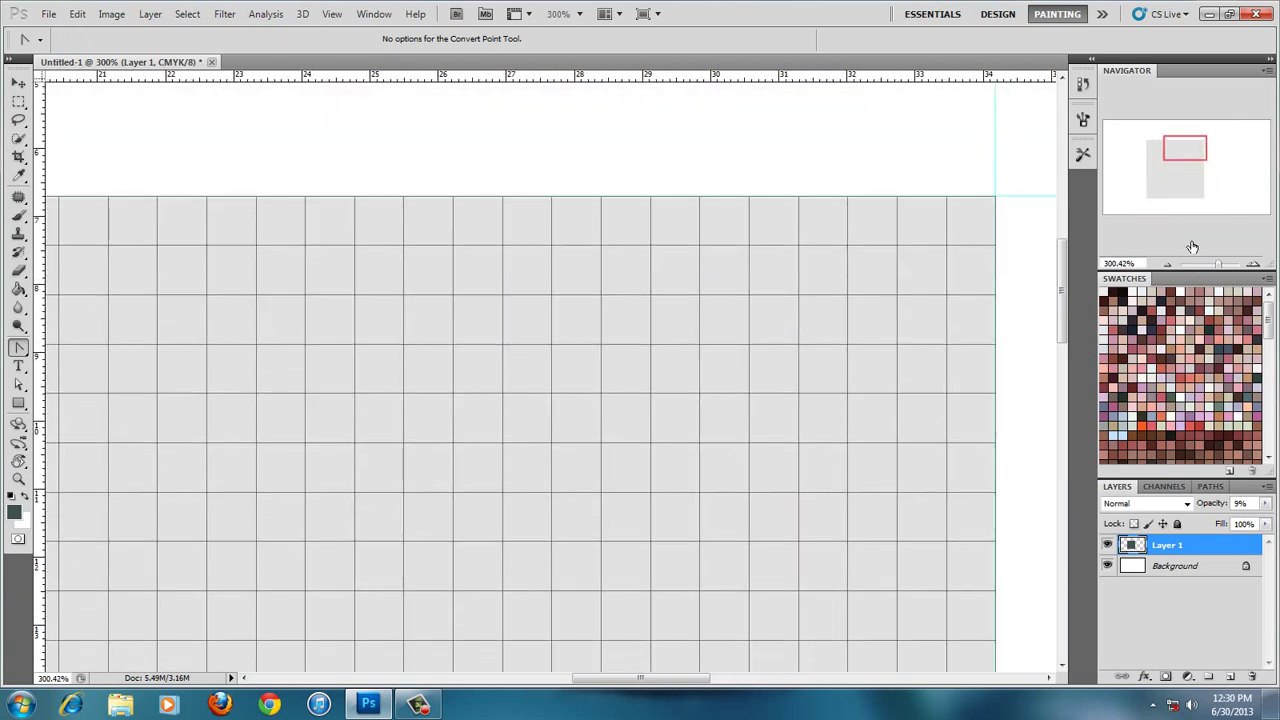
left_click_drag(1211, 266, 1222, 265)
left_click_drag(1198, 148, 1205, 139)
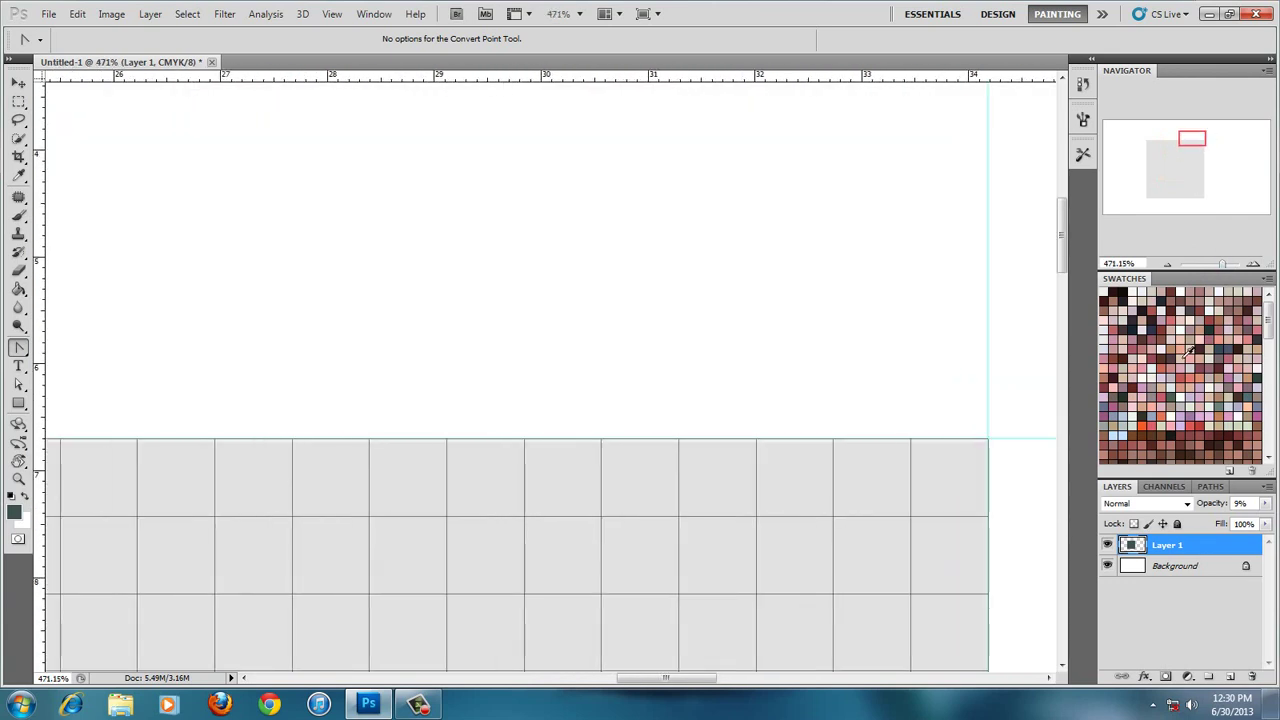
left_click_drag(1222, 265, 1232, 265)
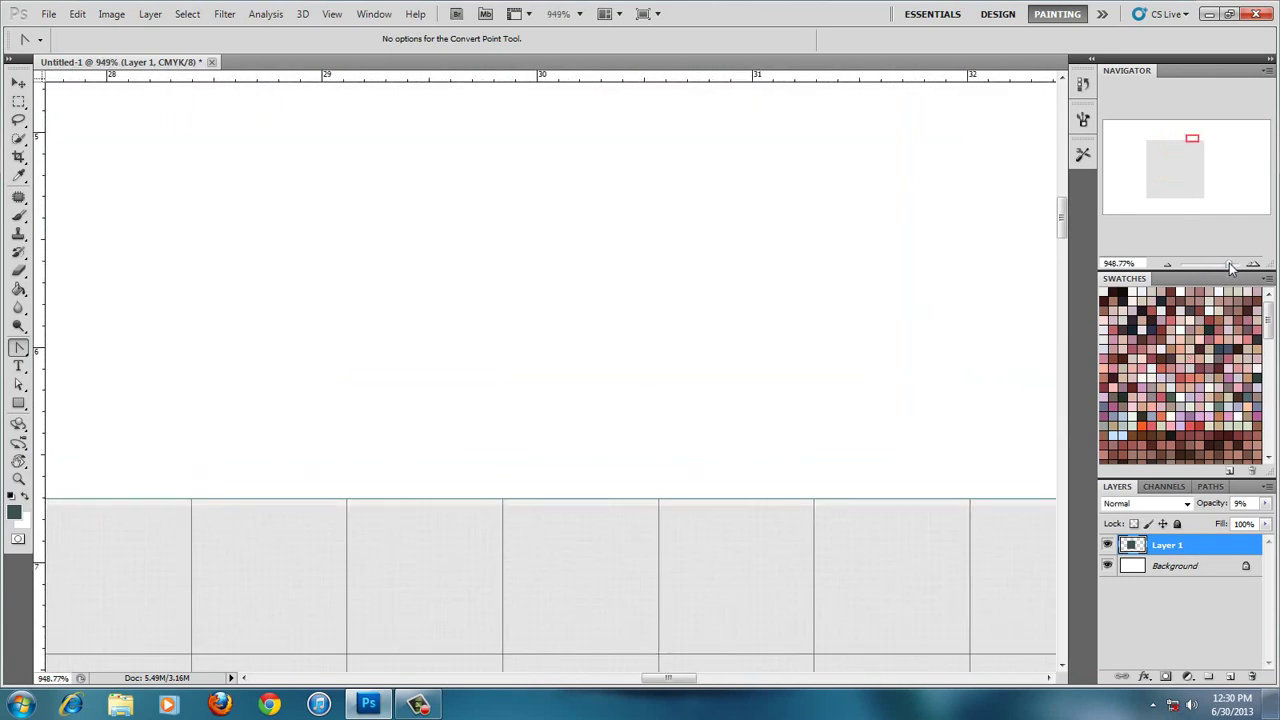
left_click(1167, 265)
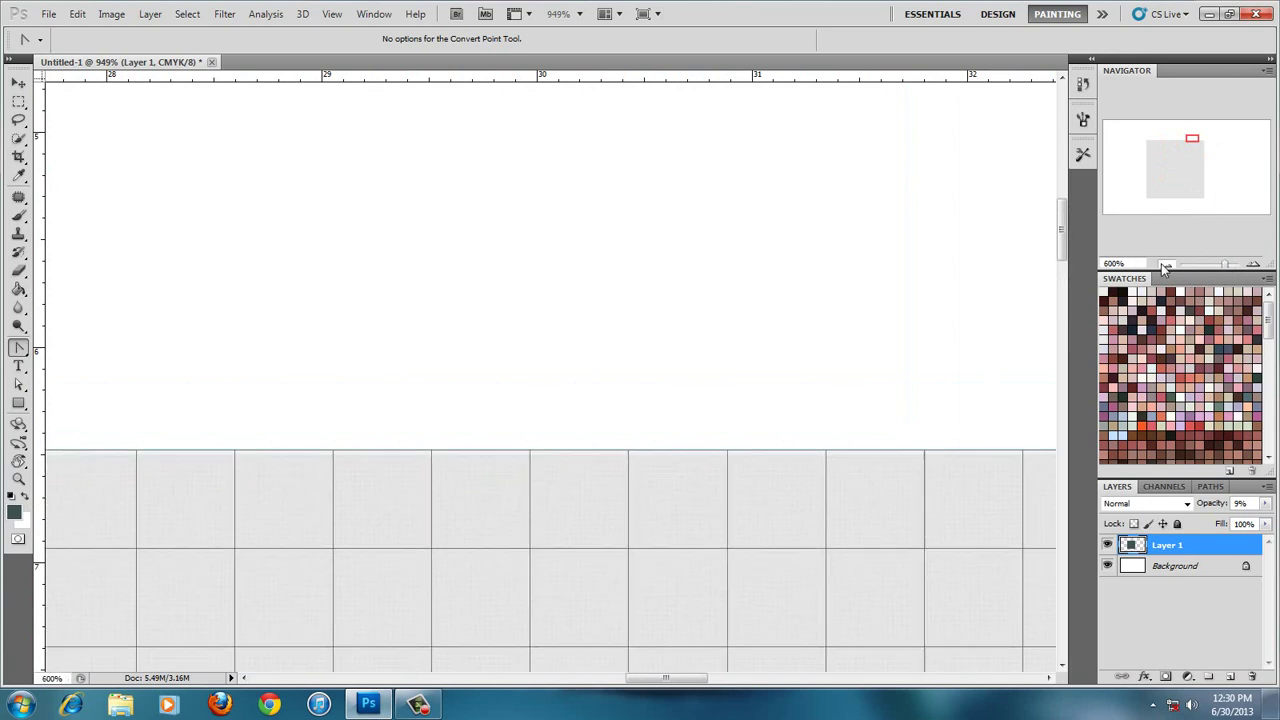
left_click(1163, 265)
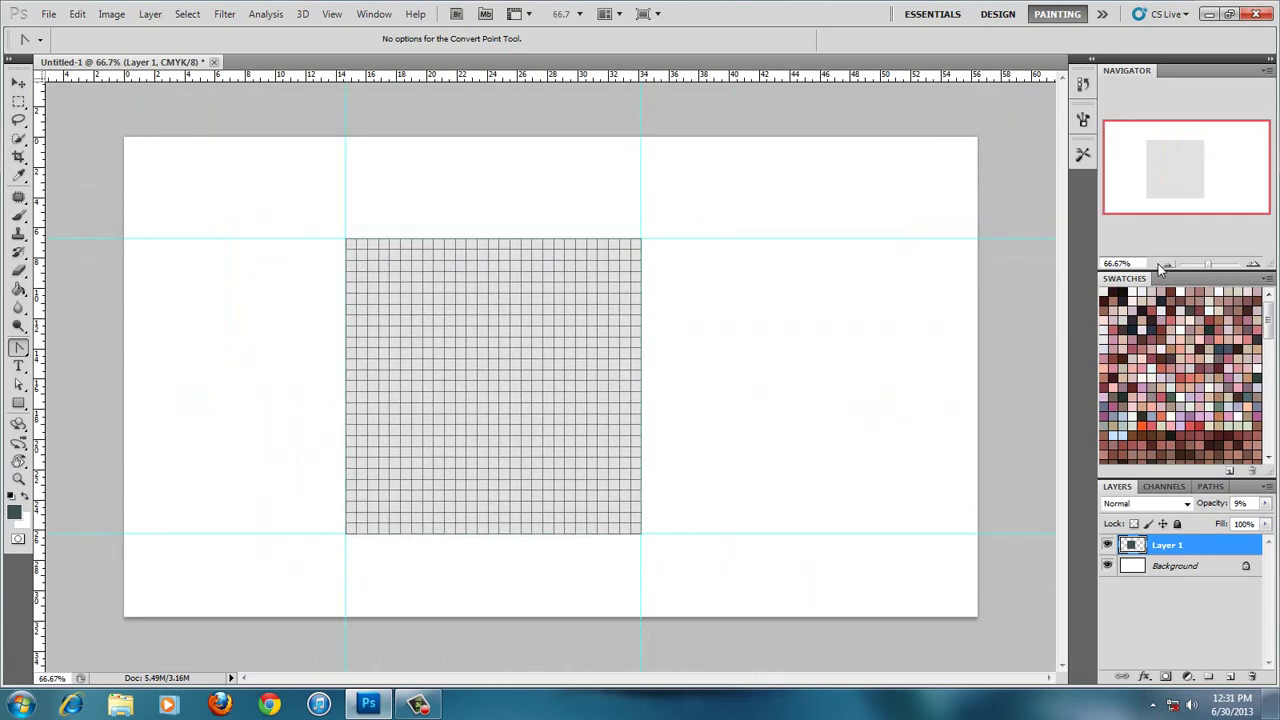
Combine the grid lines and save them as a custom shape named Grid
left_click_drag(330, 220, 650, 545)
left_click_drag(18, 386, 50, 393)
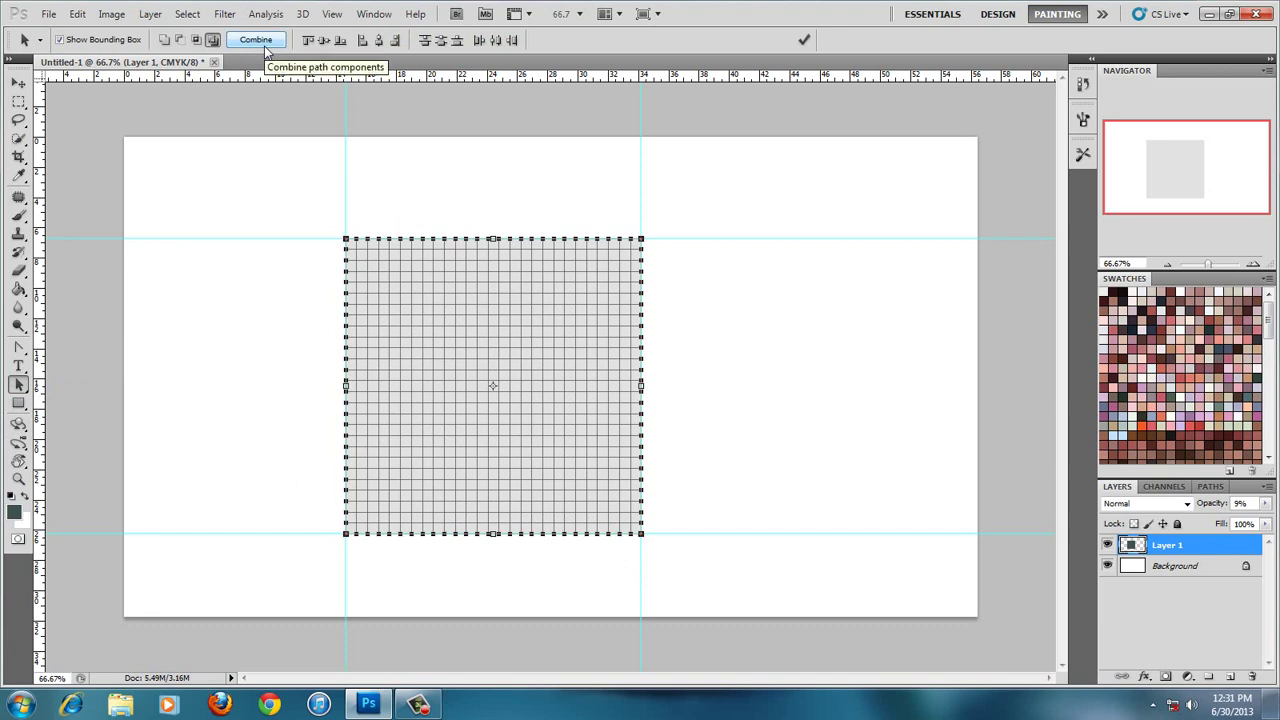
left_click(265, 44)
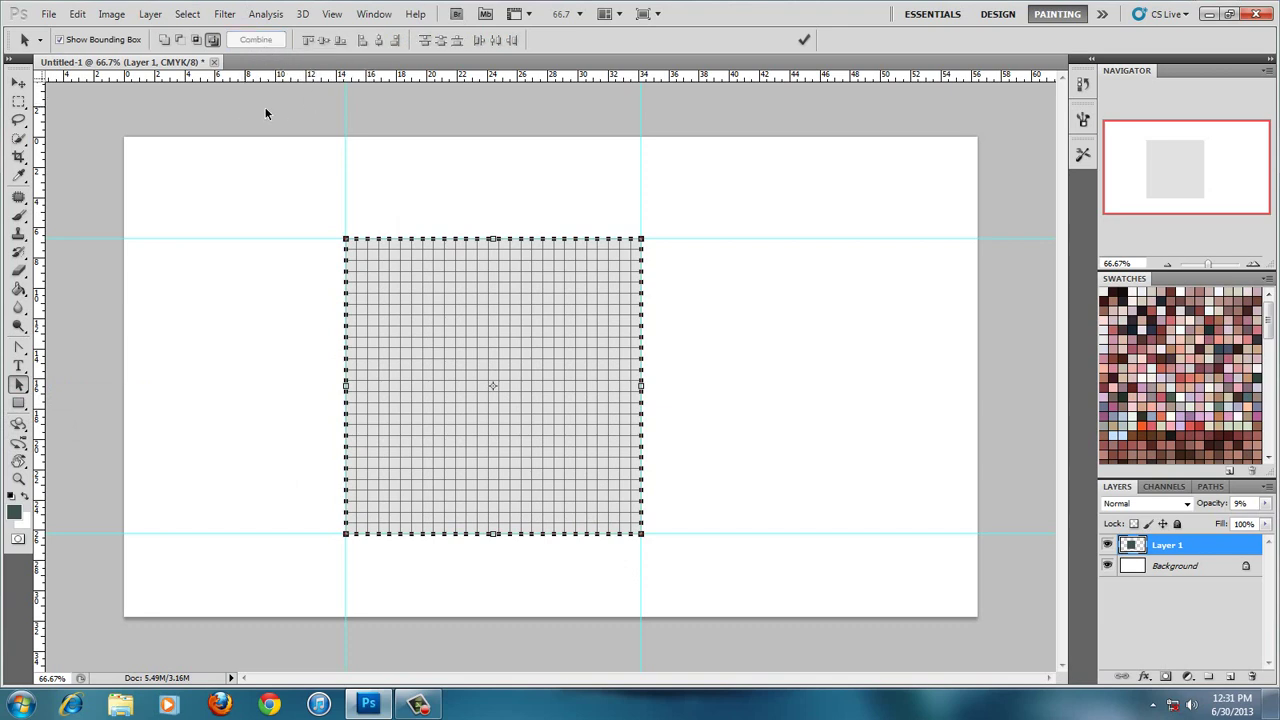
left_click(77, 14)
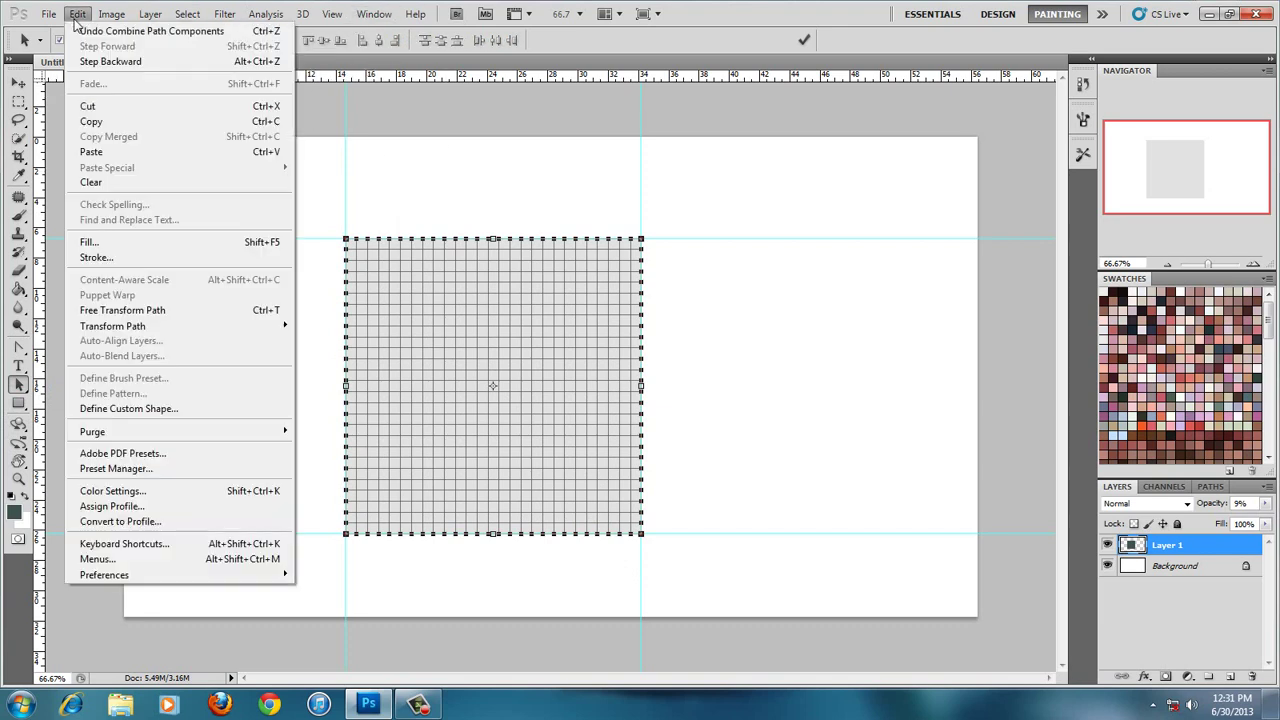
left_click(152, 408)
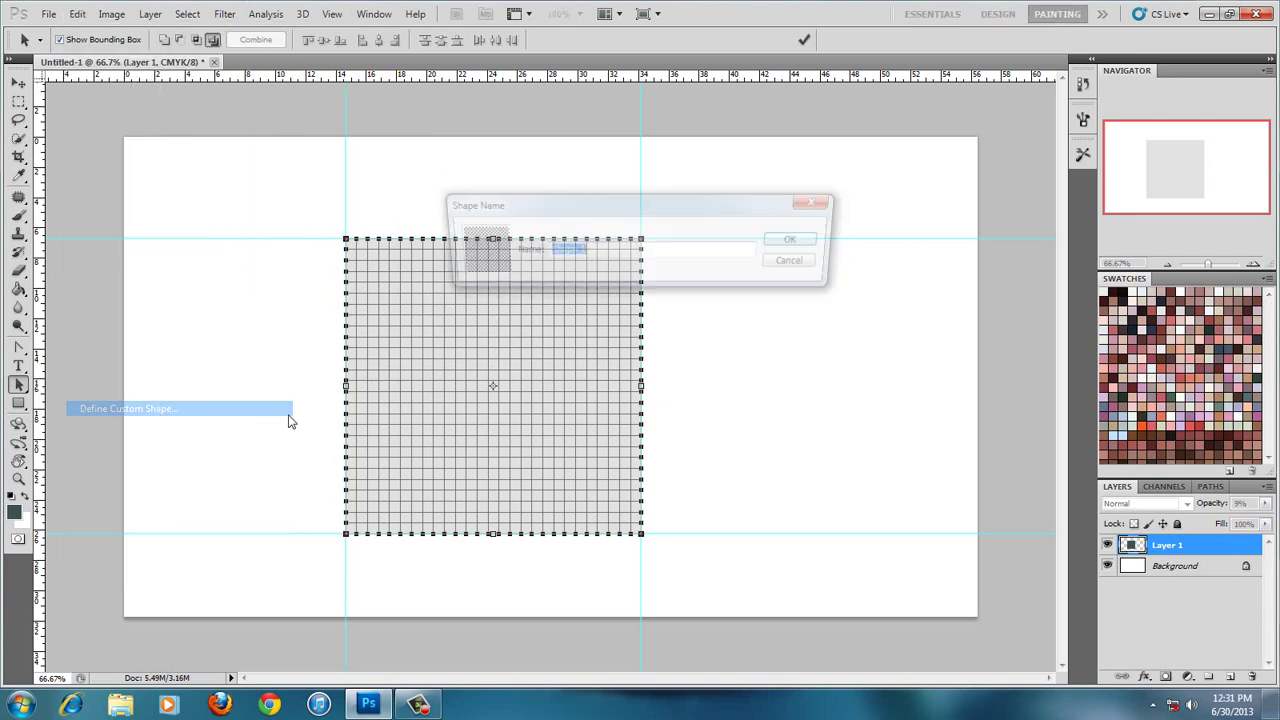
type("Grid")
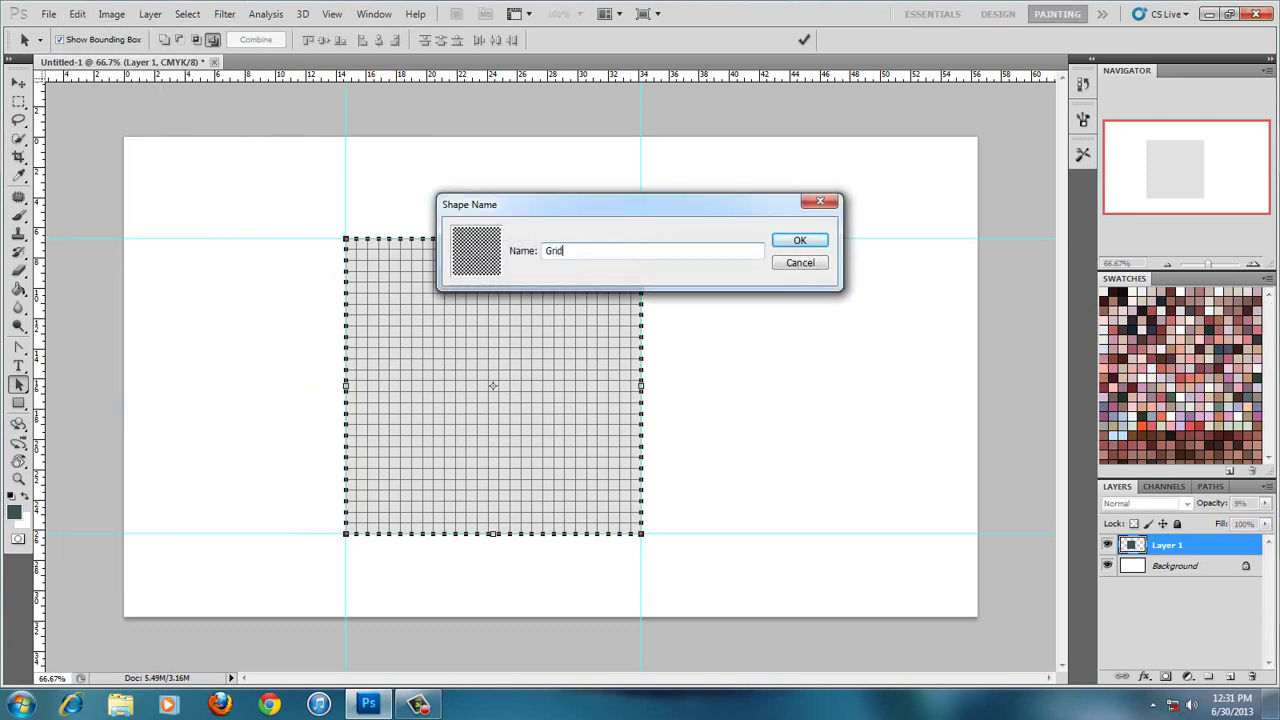
key("Return")
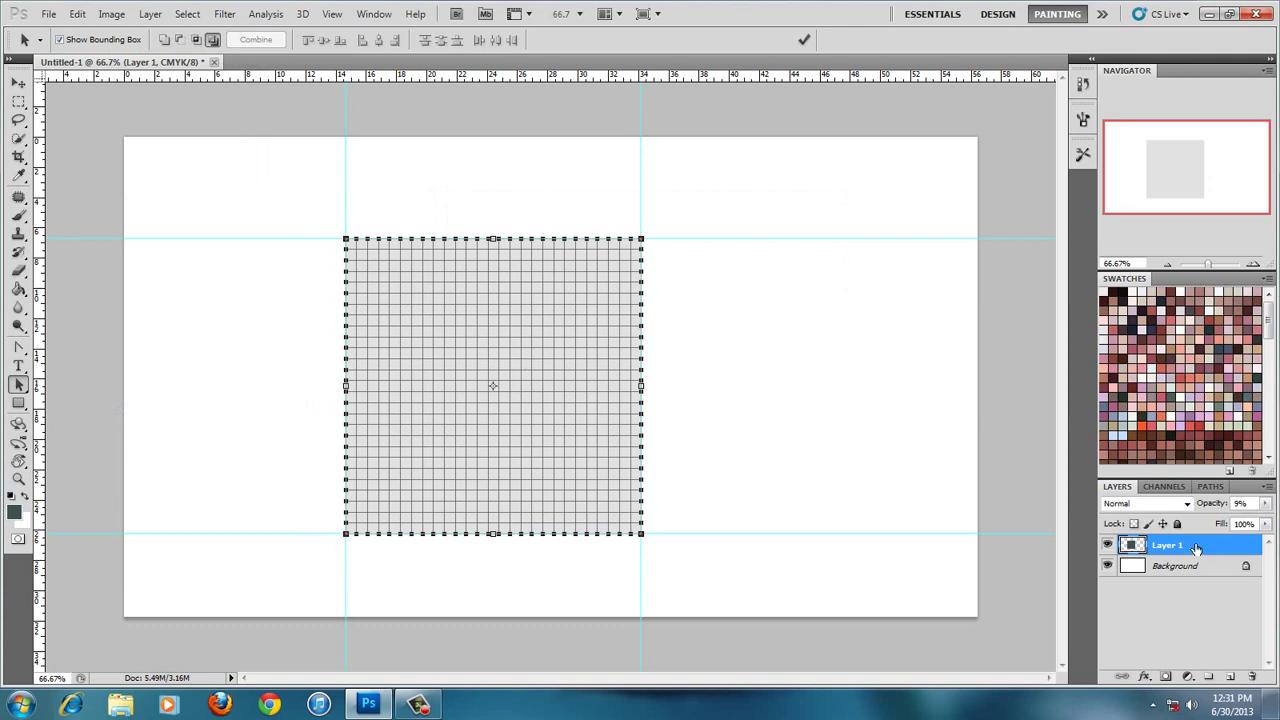
Hide and delete the grid work path in the Paths panel
left_click(331, 14)
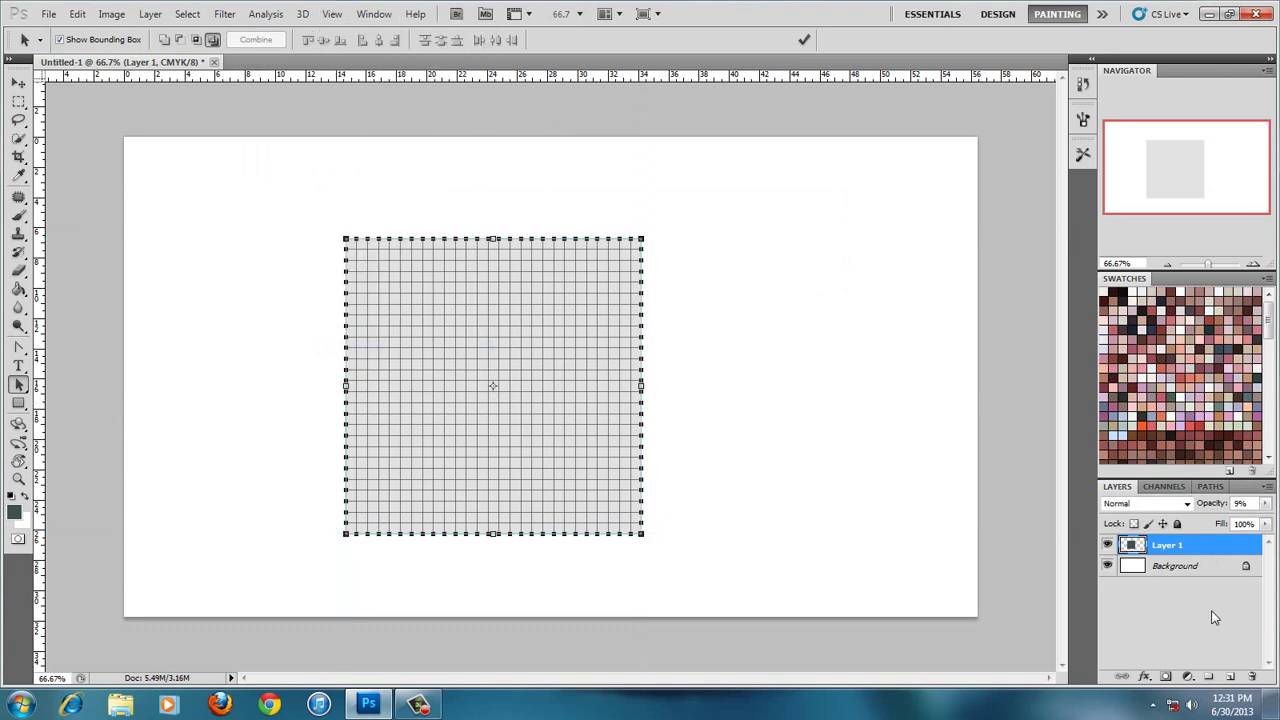
left_click(1212, 487)
left_click(1204, 558)
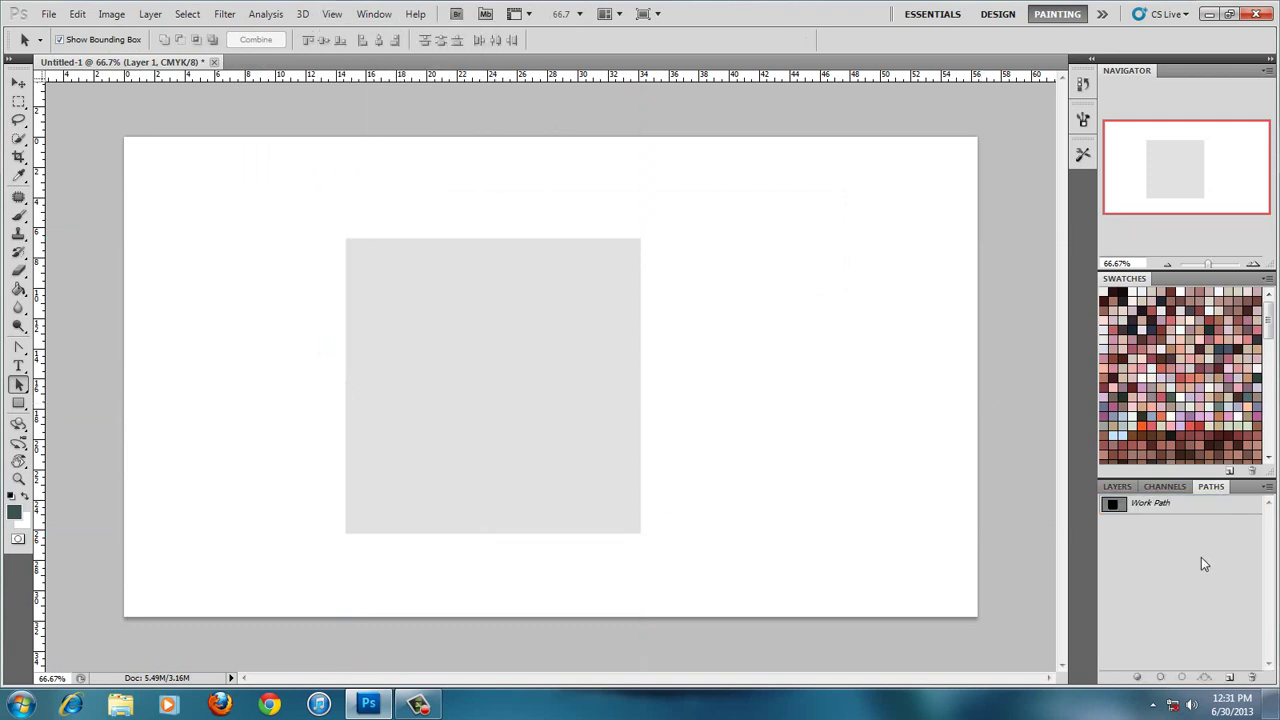
left_click(1186, 510)
key("Delete")
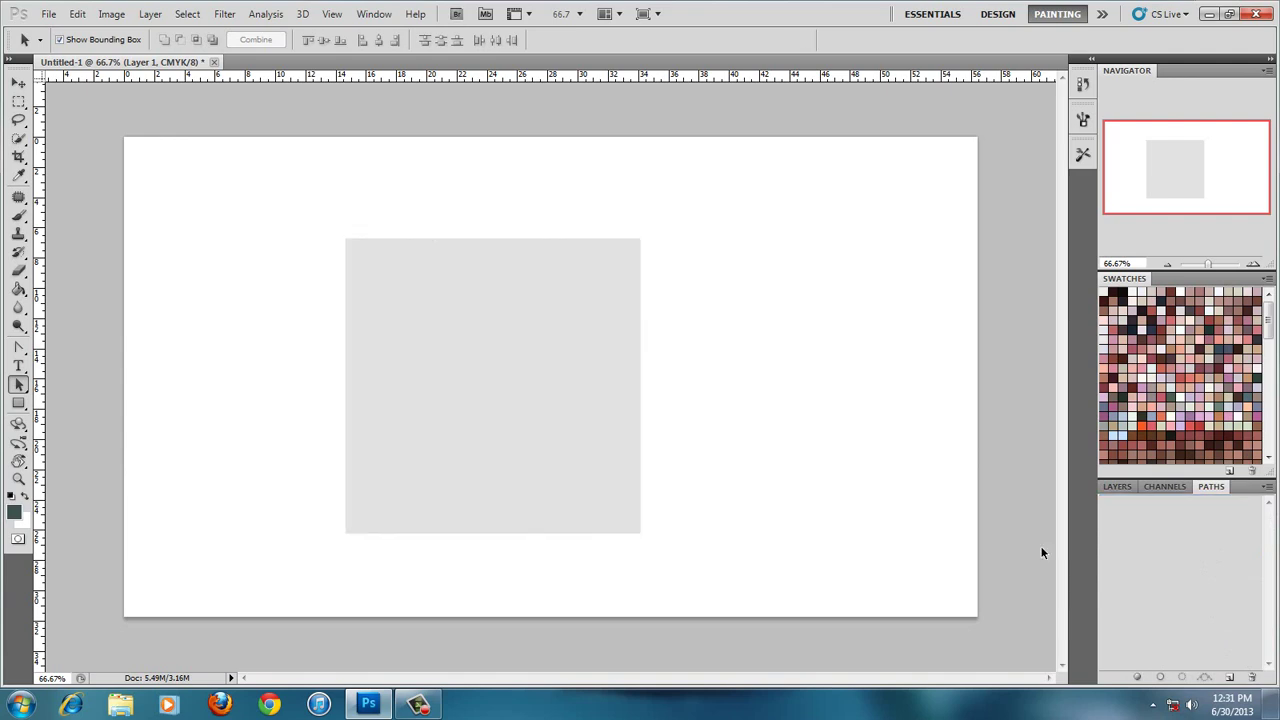
Add a new empty Layer 2 above Layer 1
left_click(1117, 487)
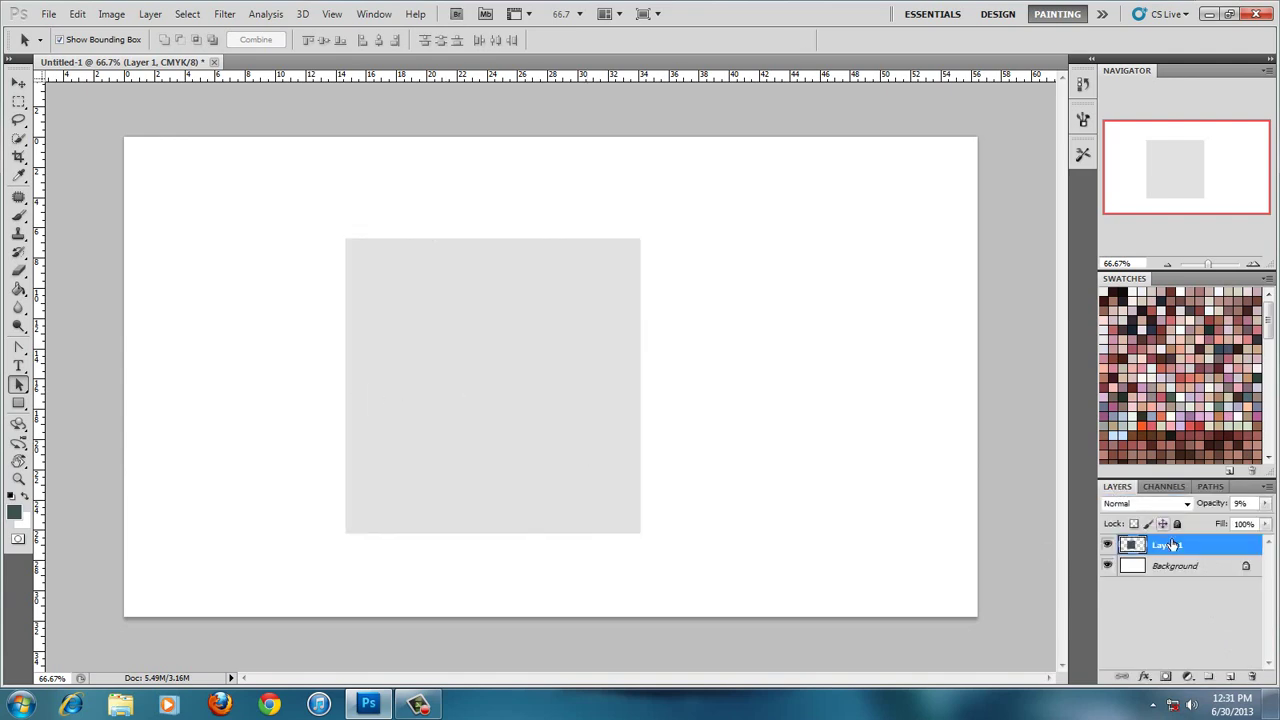
key("ctrl+shift+alt+n")
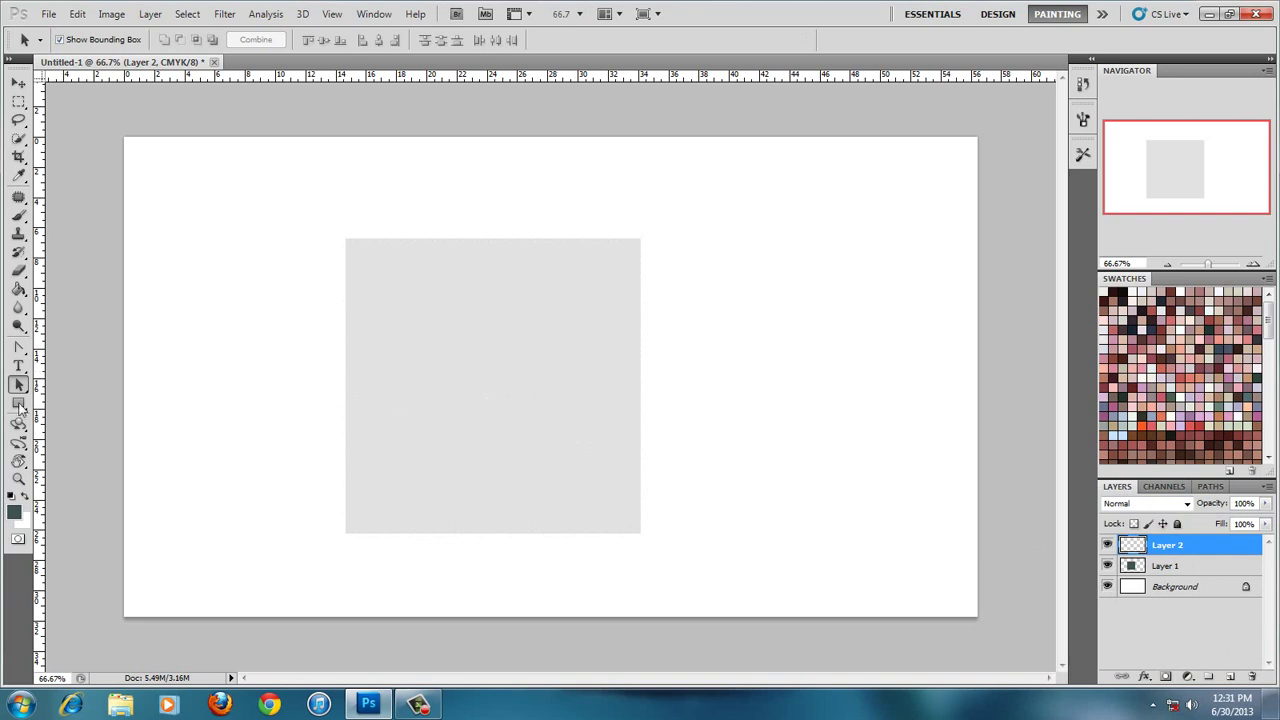
left_click(18, 403)
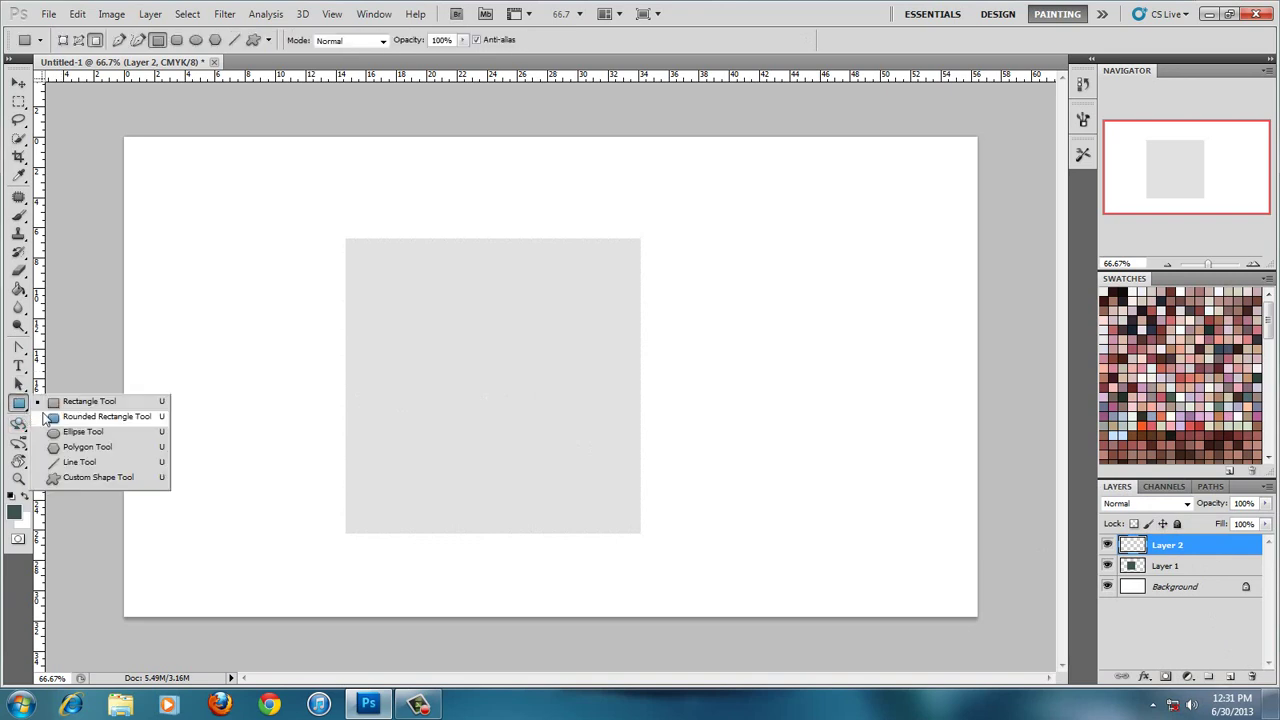
Choose the Custom Shape Tool in Shape Layers mode with the Grid shape
left_click(79, 478)
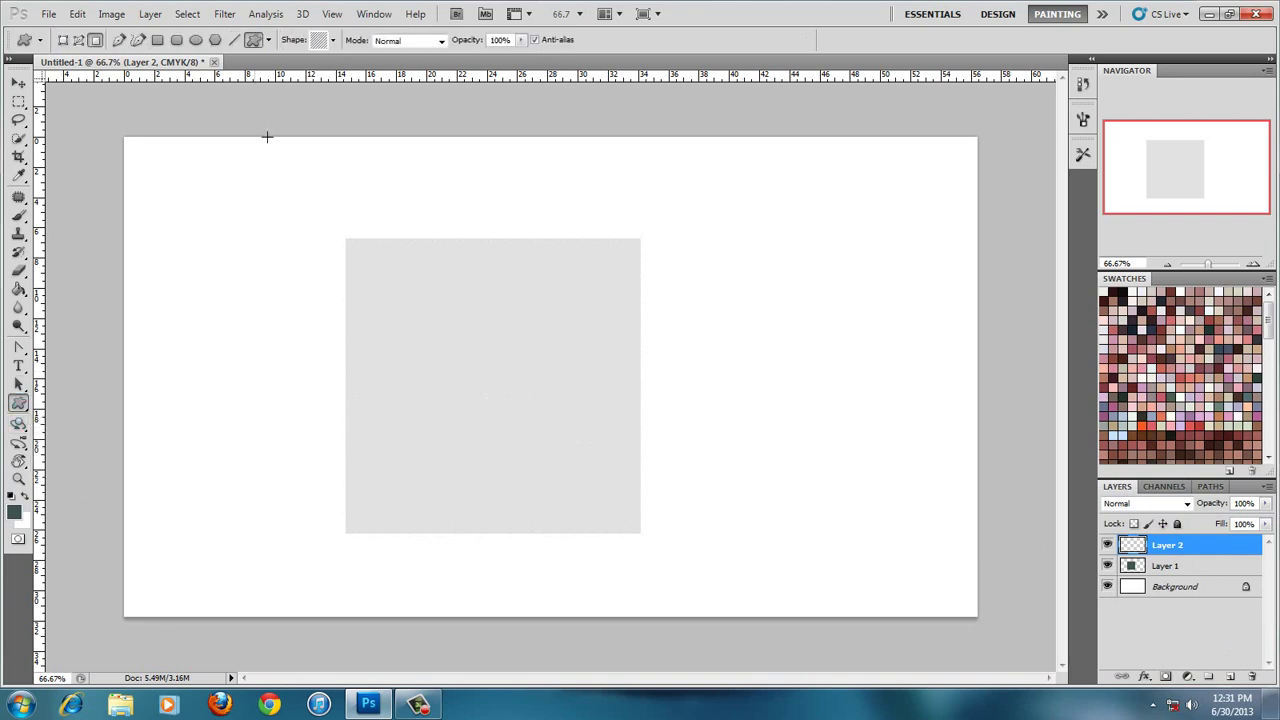
left_click(334, 40)
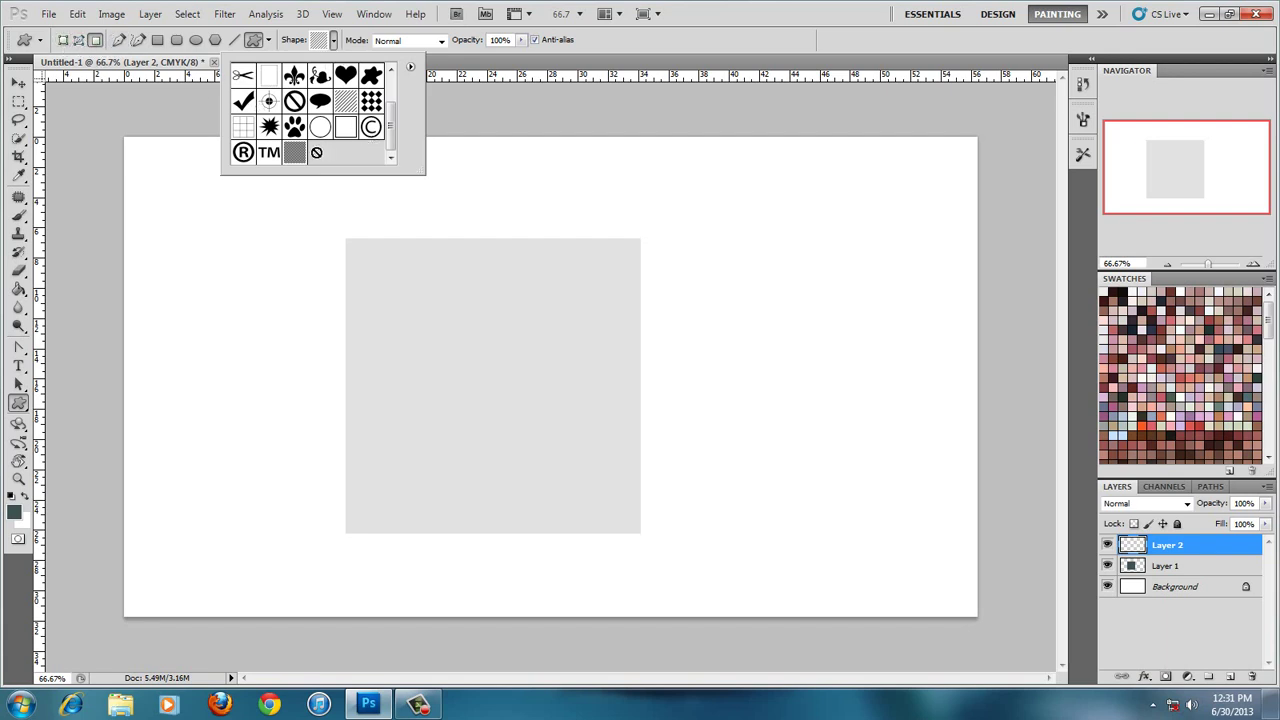
left_click(62, 41)
left_click(334, 41)
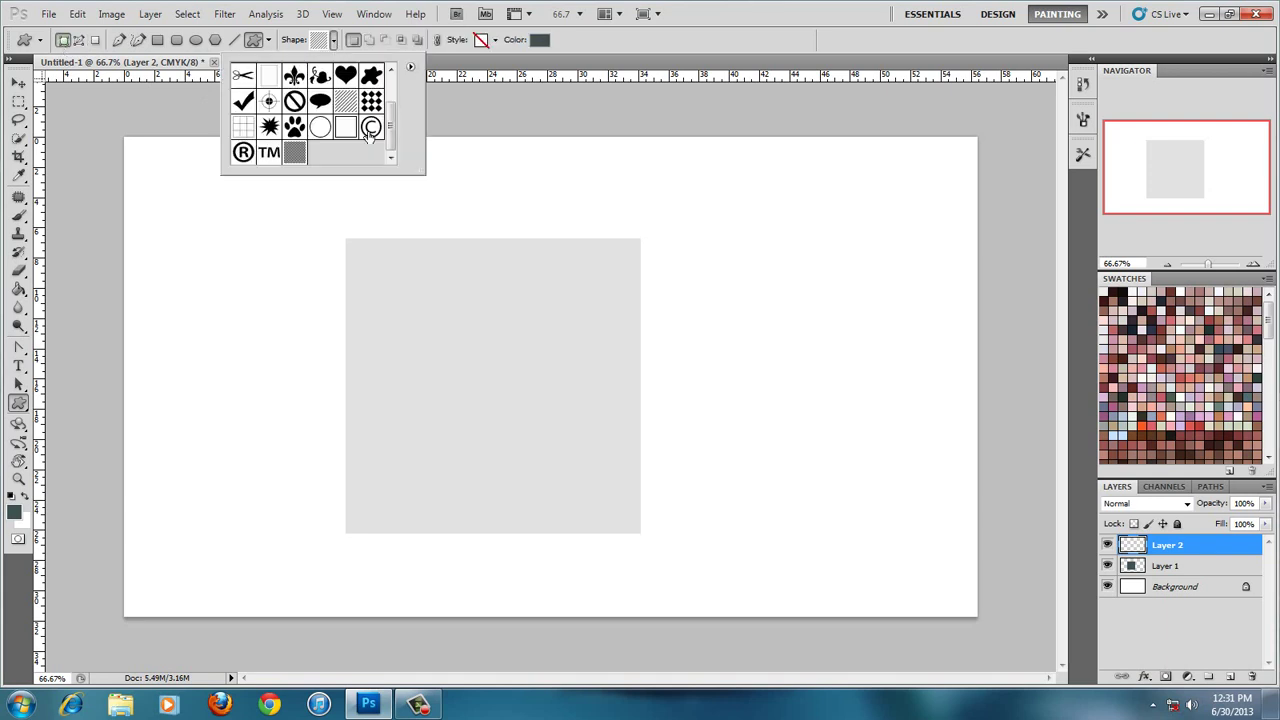
left_click(301, 158)
left_click(336, 44)
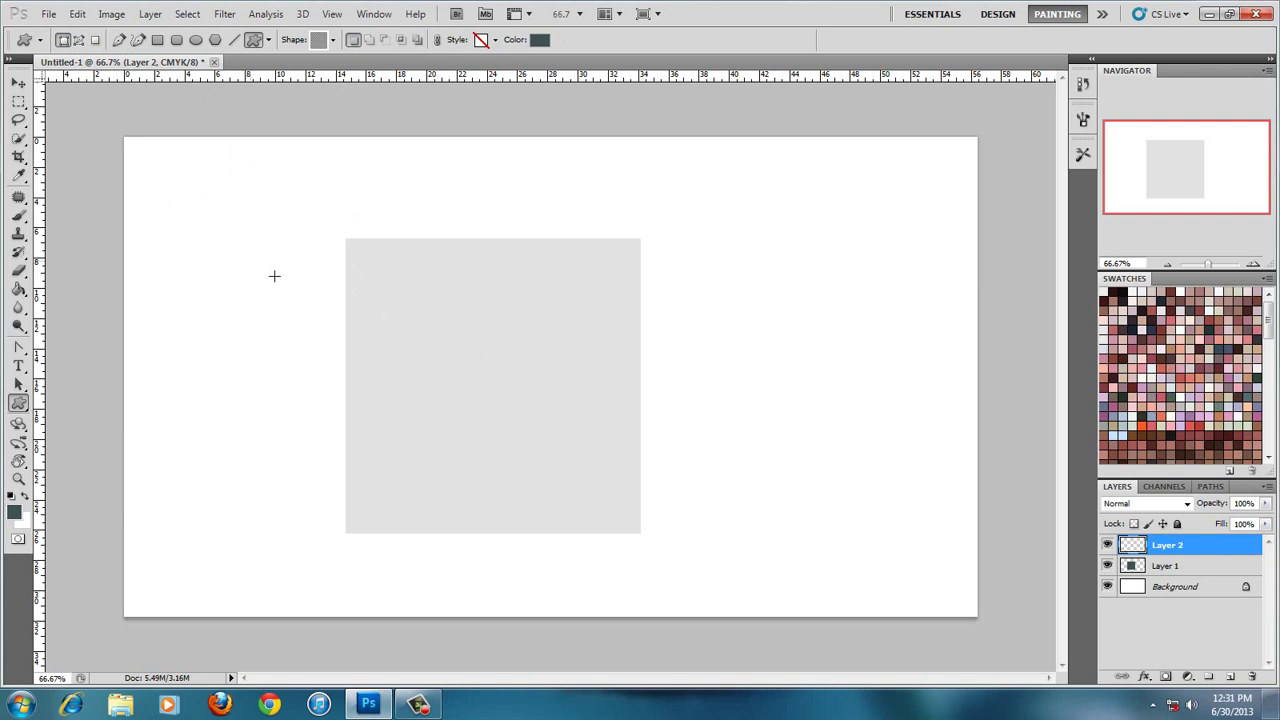
Draw a filled grid shape over the square, undo it, and switch to Paths mode
left_click_drag(270, 237, 607, 571)
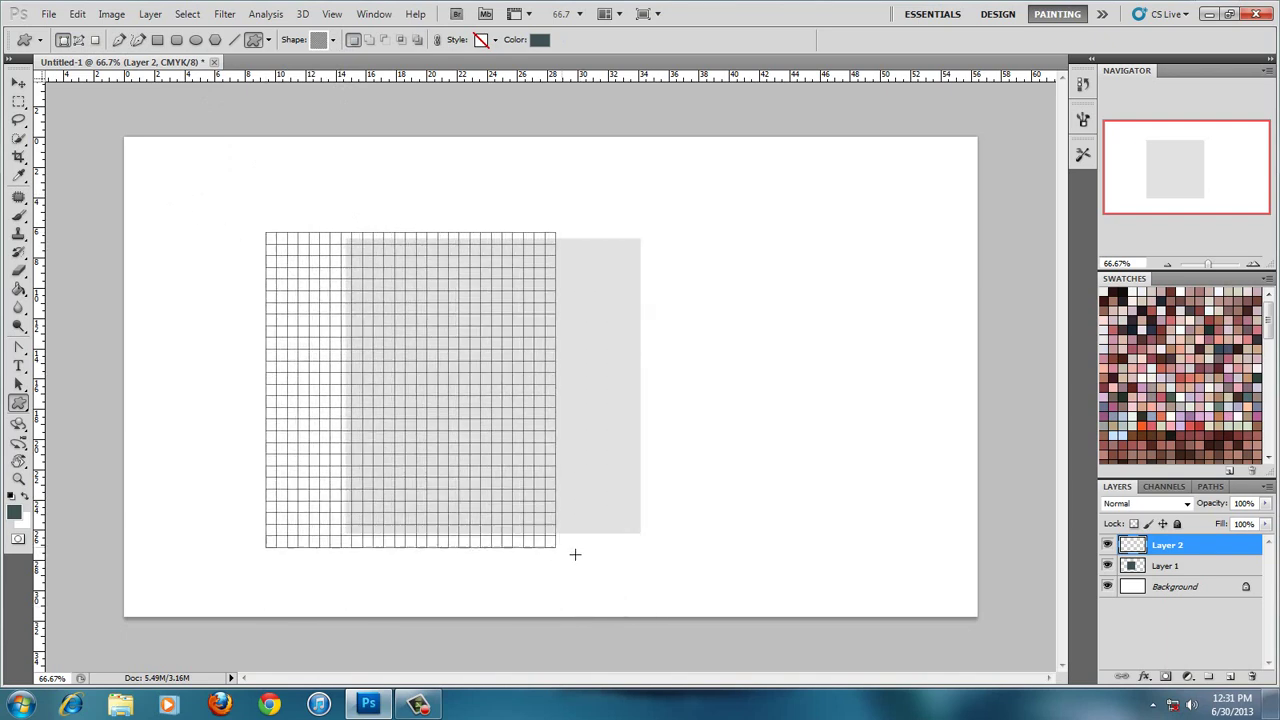
left_click_drag(607, 571, 624, 575)
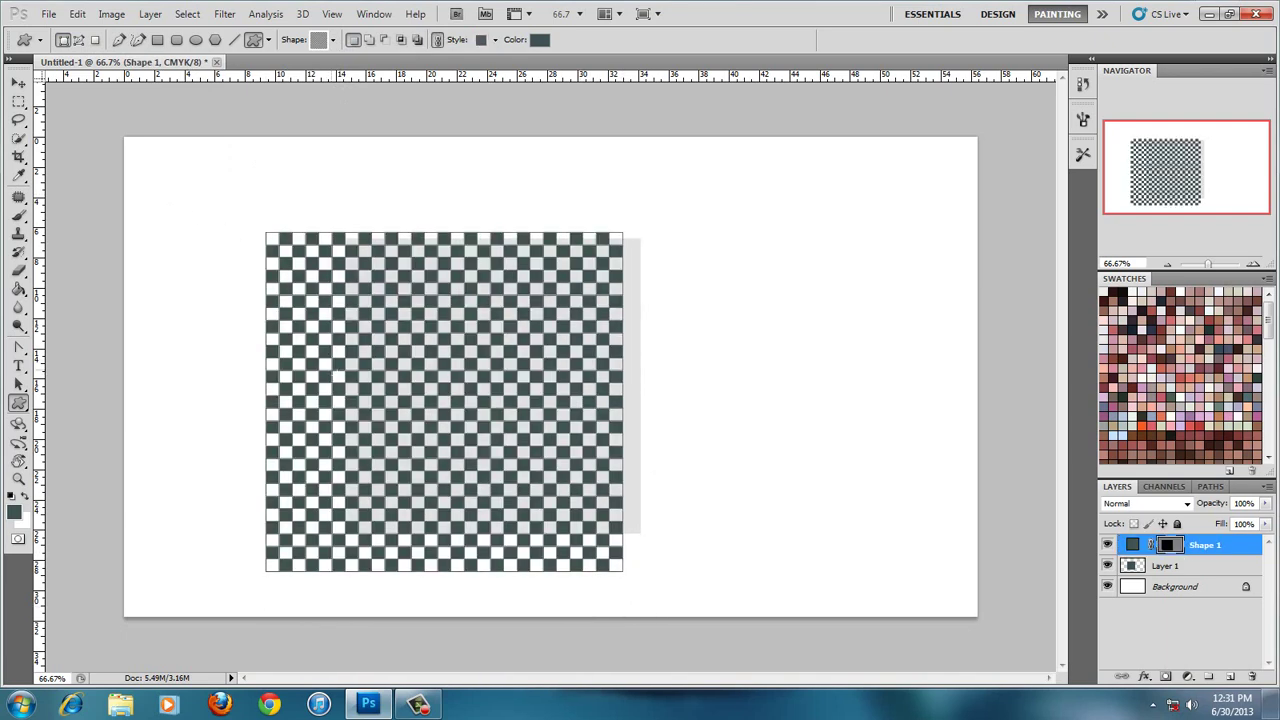
key("ctrl+z")
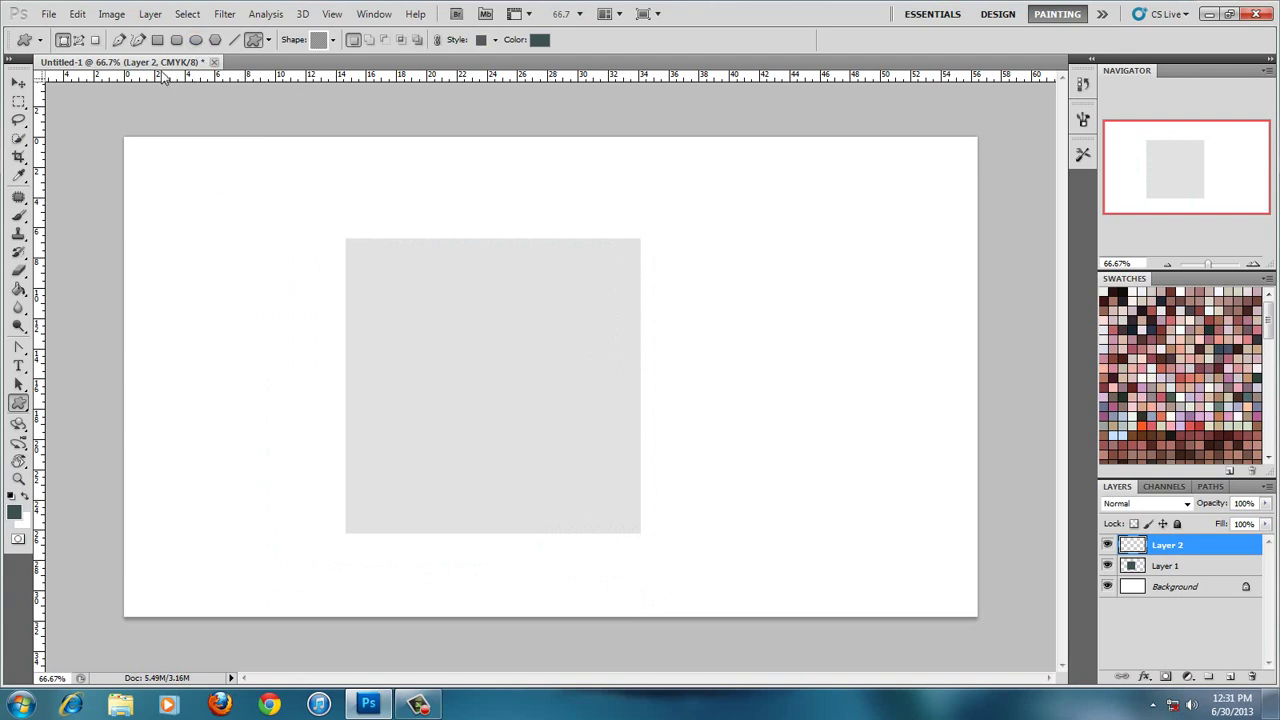
left_click(79, 40)
Draw a Grid path over the grey square and enter Distort on all its anchors
mouse_move(287, 225)
left_mouse_down()
mouse_move(660, 563)
mouse_move(632, 572)
left_mouse_up()
left_click(20, 350)
left_click_drag(260, 195, 651, 590)
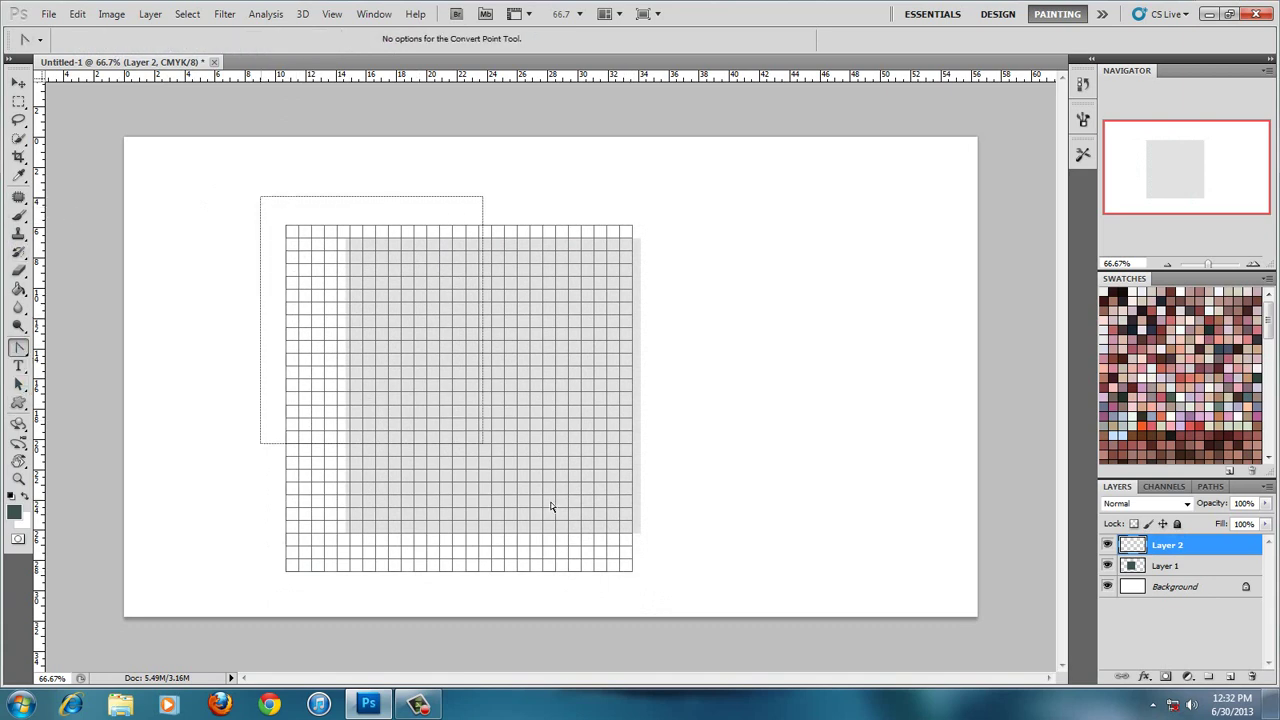
right_click(297, 241)
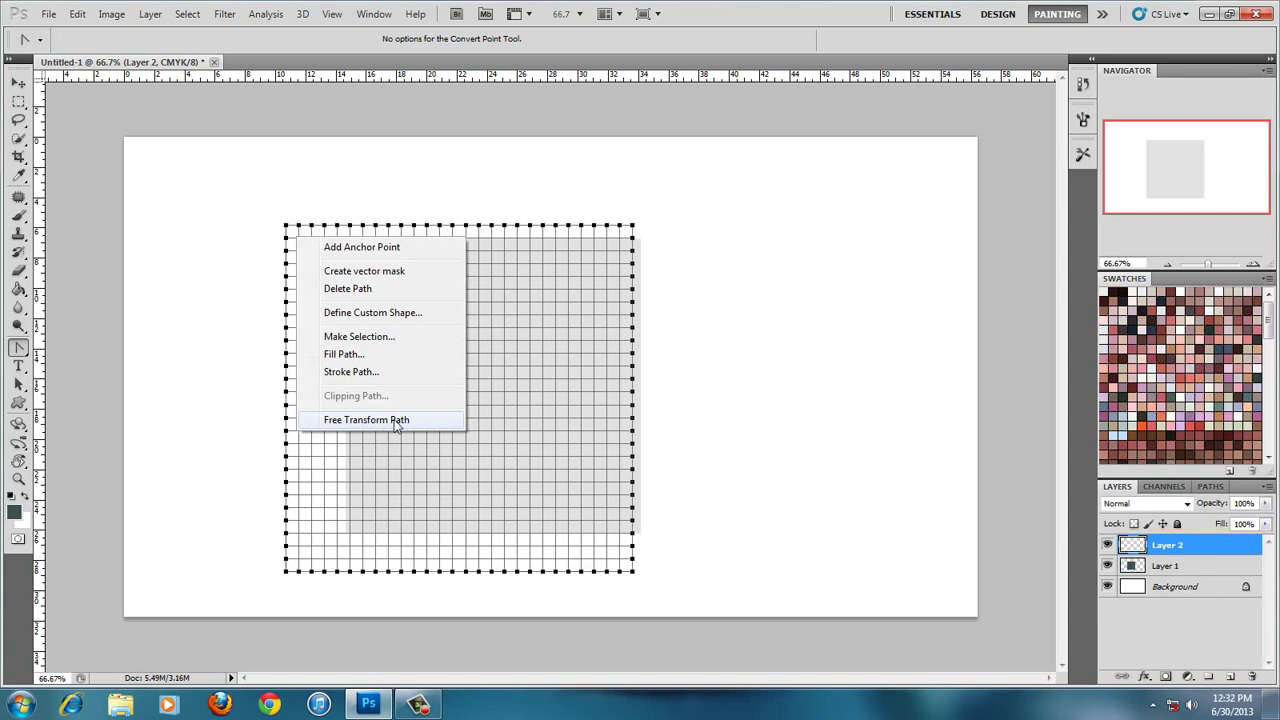
left_click(385, 420)
right_click(288, 230)
left_click(333, 312)
Drag the grid's corners into a tapering perspective plane and apply it
mouse_move(289, 228)
left_mouse_down()
mouse_move(279, 480)
mouse_move(206, 446)
mouse_move(131, 286)
mouse_move(216, 496)
left_mouse_up()
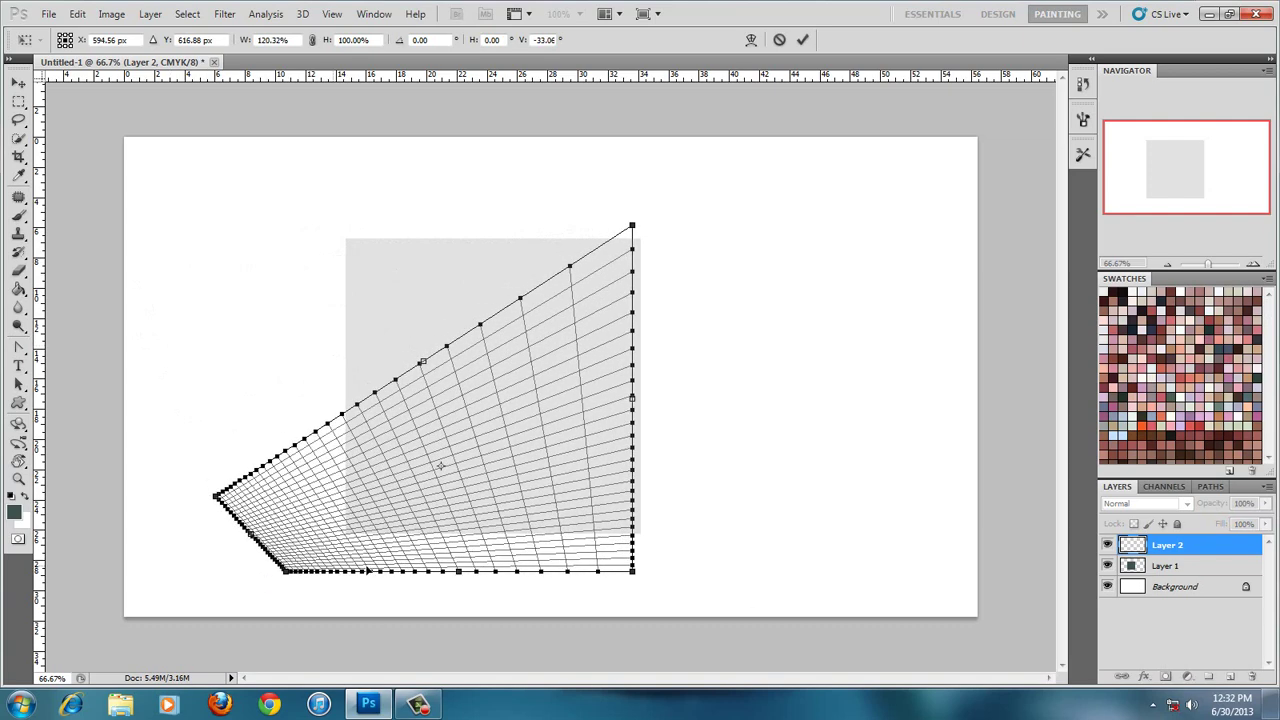
mouse_move(633, 575)
left_mouse_down()
mouse_move(904, 588)
mouse_move(1014, 611)
mouse_move(971, 606)
mouse_move(968, 572)
left_mouse_up()
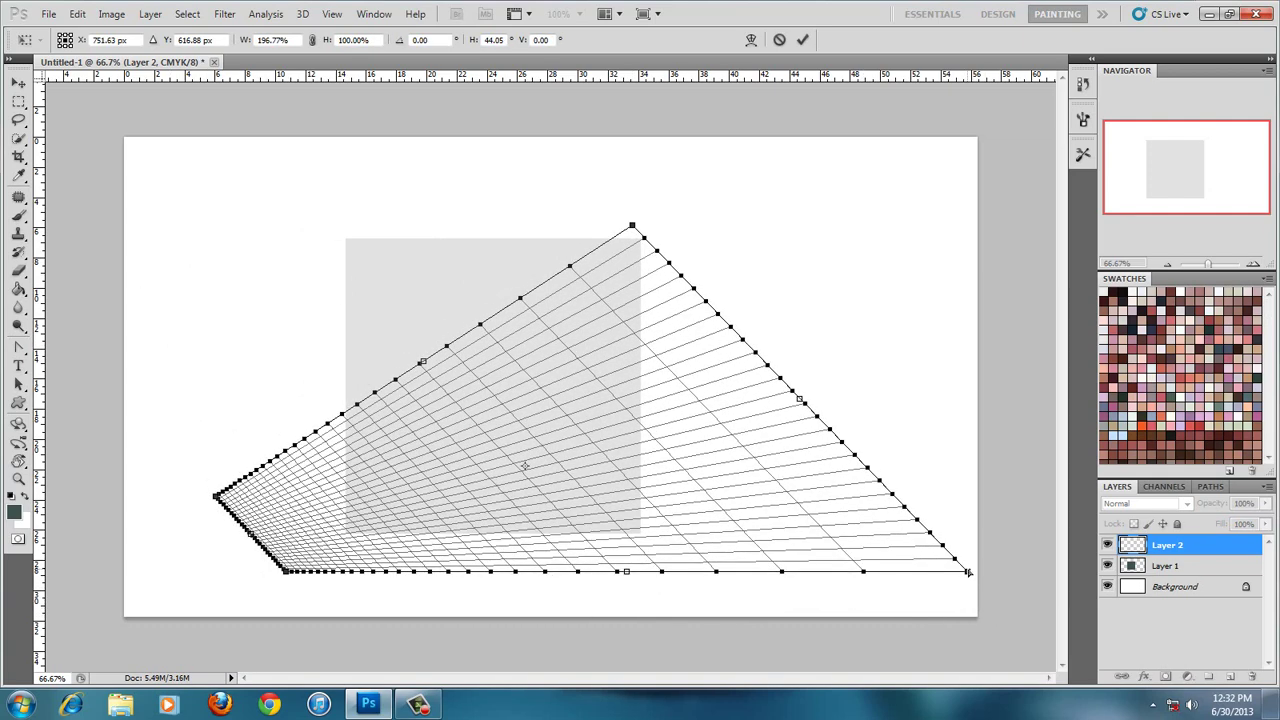
mouse_move(641, 230)
left_mouse_down()
mouse_move(943, 157)
mouse_move(935, 110)
left_mouse_up()
mouse_move(216, 497)
left_mouse_down()
mouse_move(105, 330)
mouse_move(70, 235)
mouse_move(74, 115)
mouse_move(121, 210)
left_mouse_up()
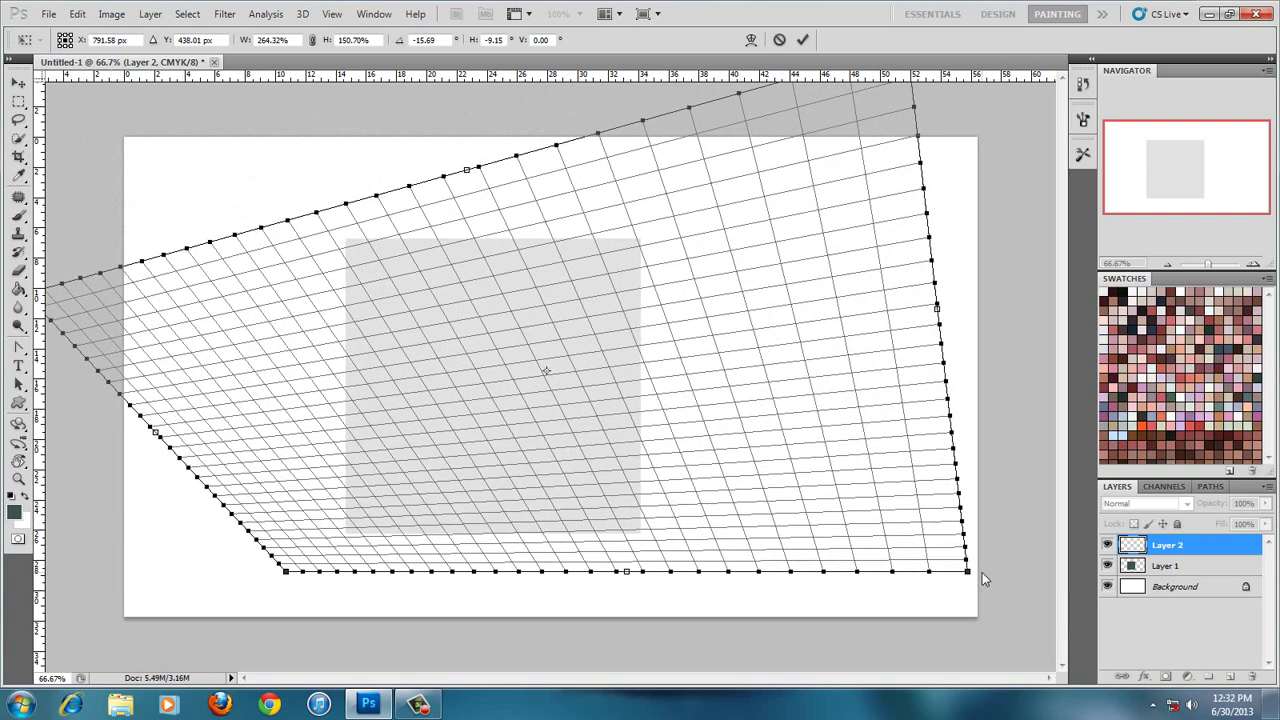
mouse_move(968, 572)
left_mouse_down()
mouse_move(788, 396)
mouse_move(734, 314)
mouse_move(790, 237)
left_mouse_up()
mouse_move(292, 577)
left_mouse_down()
mouse_move(272, 576)
mouse_move(165, 462)
mouse_move(178, 492)
mouse_move(60, 622)
mouse_move(134, 524)
mouse_move(68, 539)
left_mouse_up()
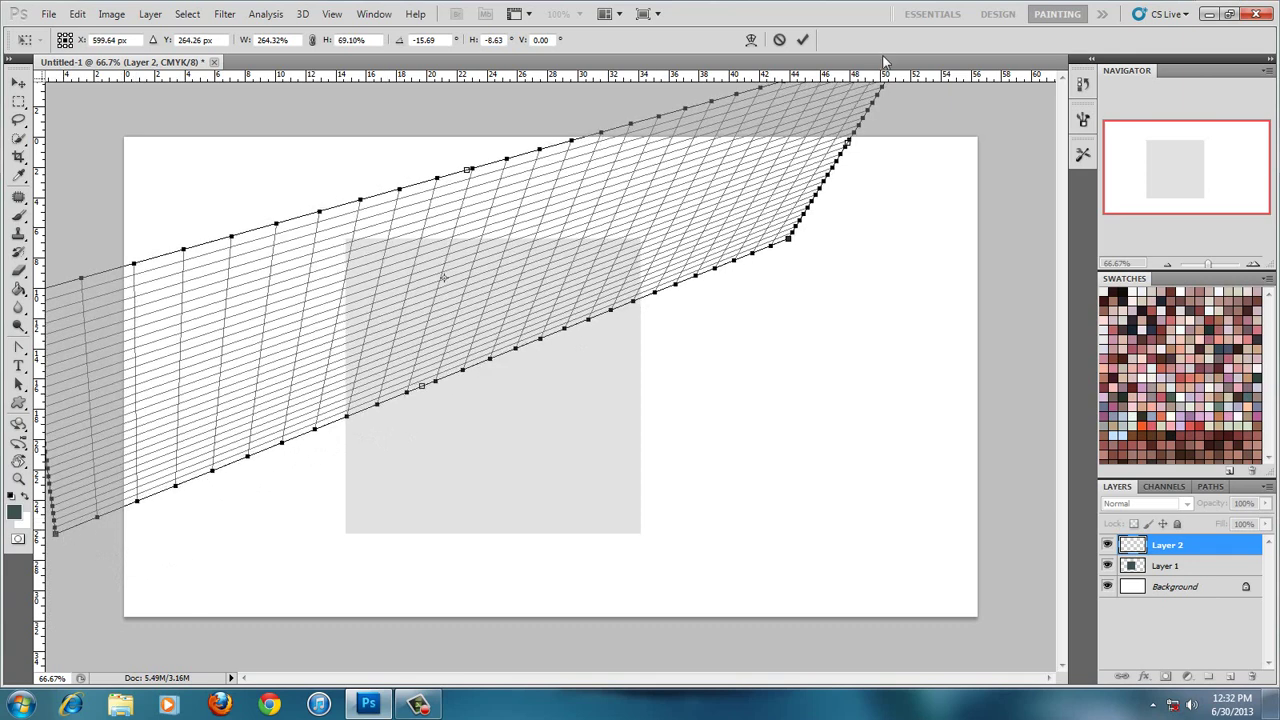
left_click(802, 41)
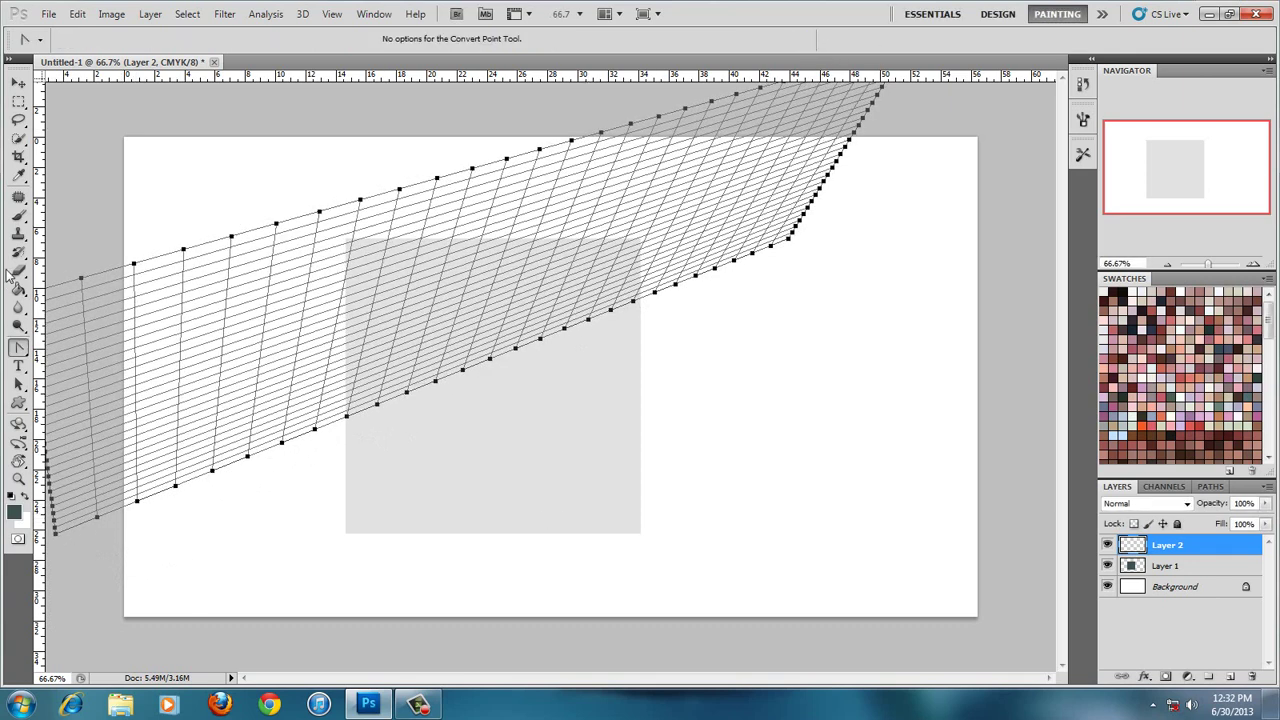
Draw a second grid shape at the right of the page and select all its anchor points
left_click(18, 403)
left_click_drag(746, 342, 887, 495)
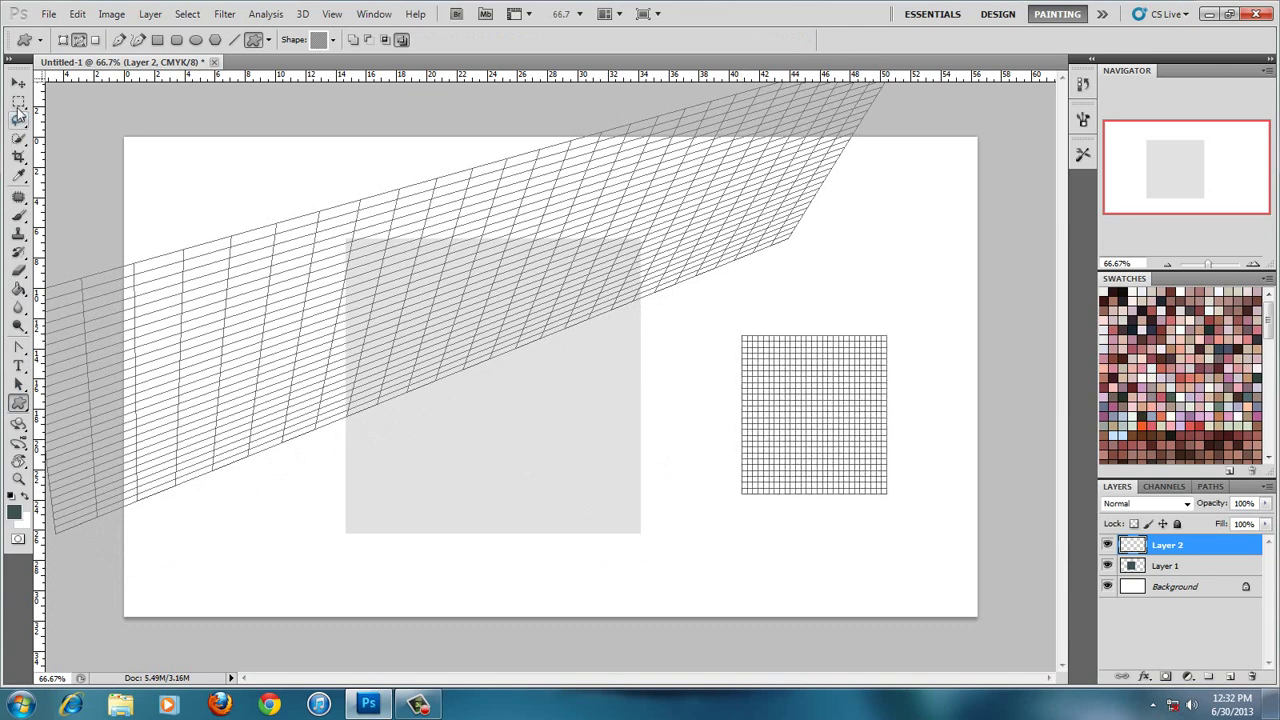
key("a")
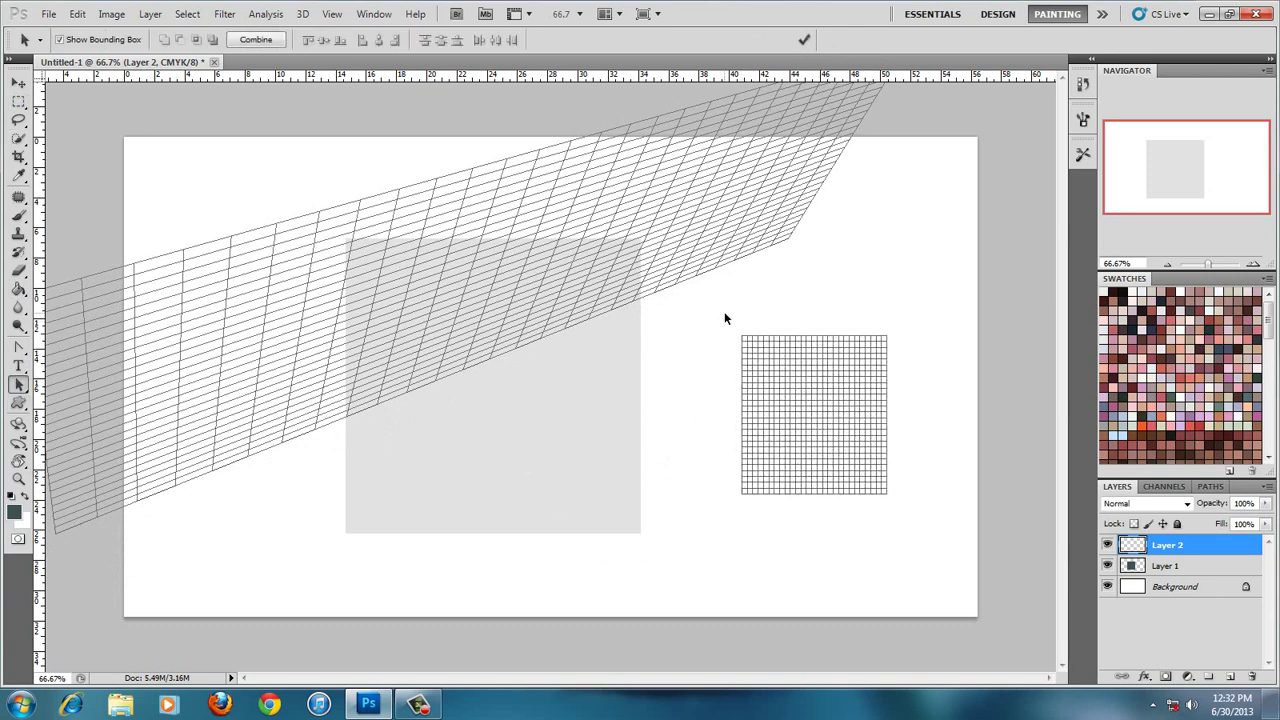
left_click(18, 347)
left_click_drag(723, 316, 940, 618)
Distort the second grid's four corners into a receding floor plane and commit the transform
right_click(940, 618)
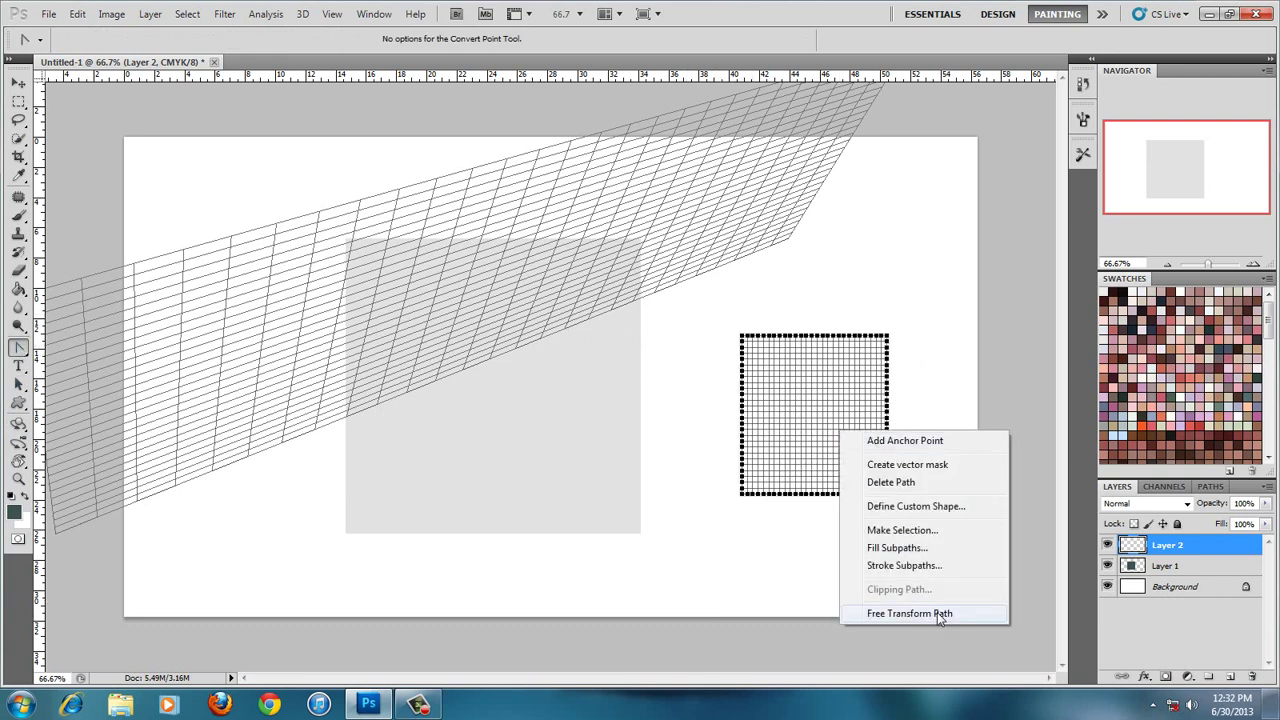
left_click(939, 613)
right_click(774, 390)
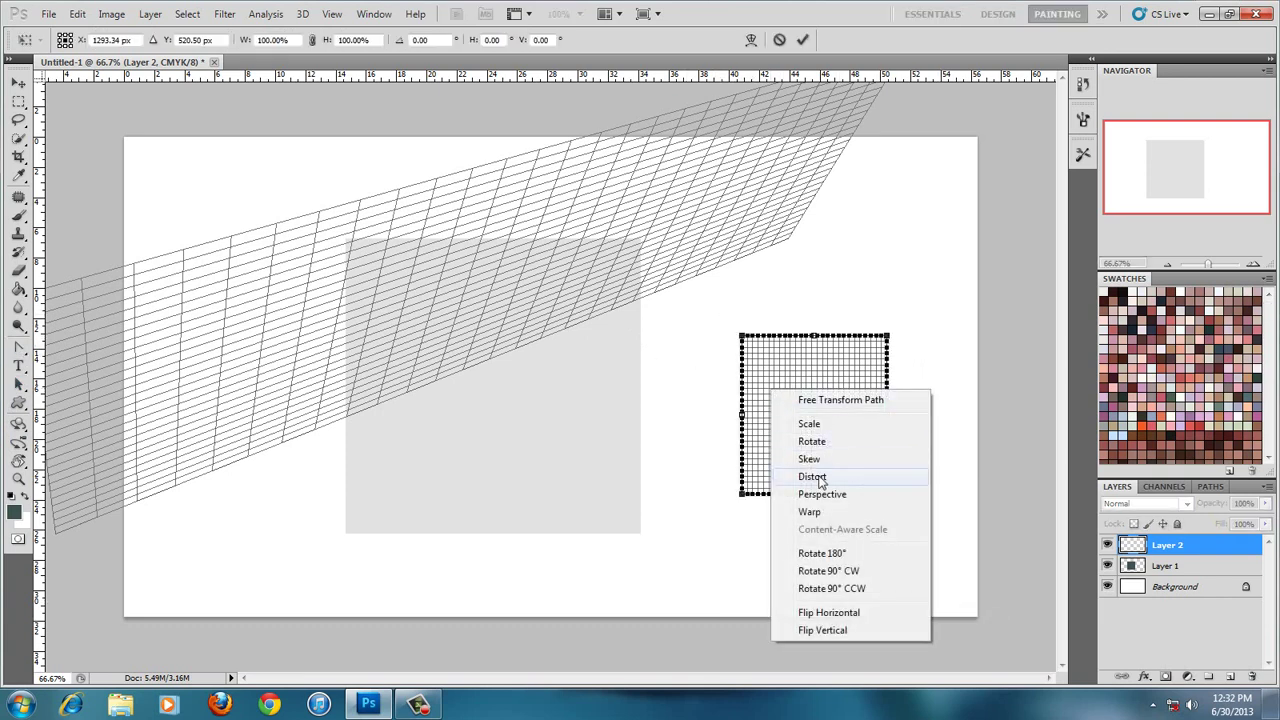
left_click(820, 479)
left_click_drag(745, 340, 790, 240)
mouse_move(745, 496)
left_mouse_down()
mouse_move(305, 578)
mouse_move(70, 527)
mouse_move(58, 537)
left_mouse_up()
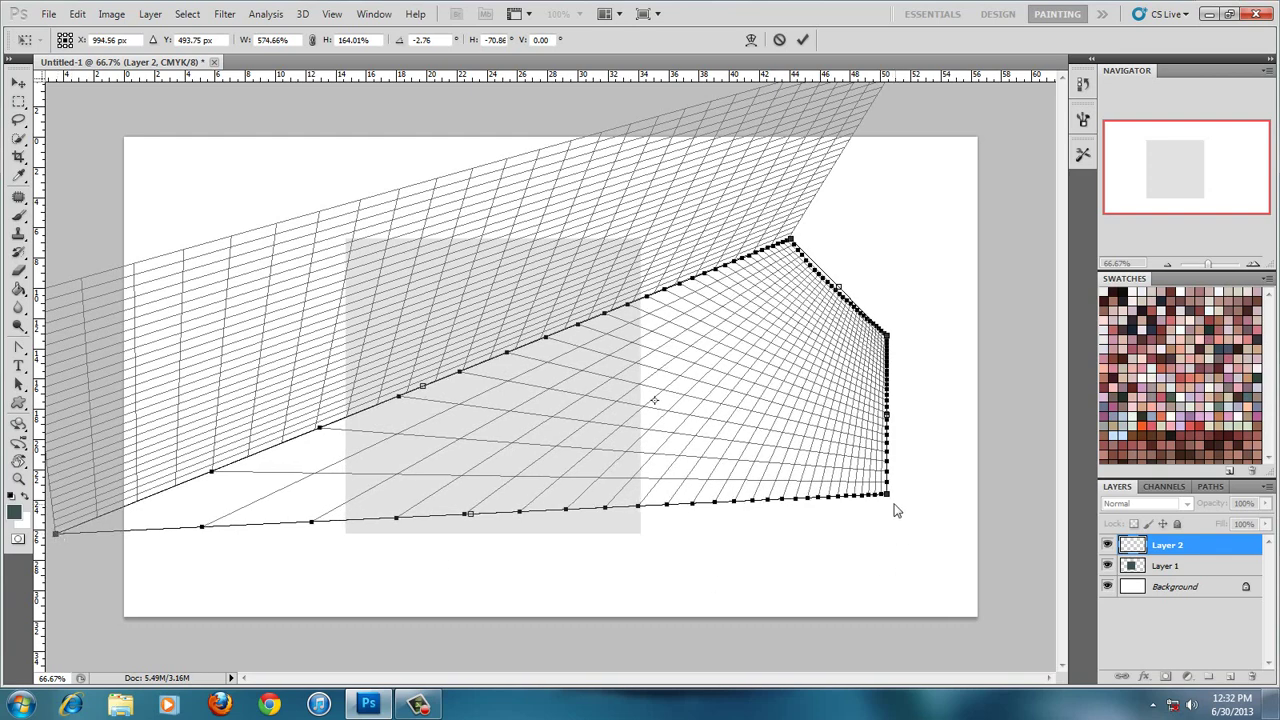
mouse_move(891, 500)
left_mouse_down()
mouse_move(843, 589)
mouse_move(587, 664)
mouse_move(608, 652)
left_mouse_up()
mouse_move(888, 340)
left_mouse_down()
mouse_move(960, 317)
mouse_move(980, 229)
mouse_move(1020, 291)
mouse_move(1086, 330)
left_mouse_up()
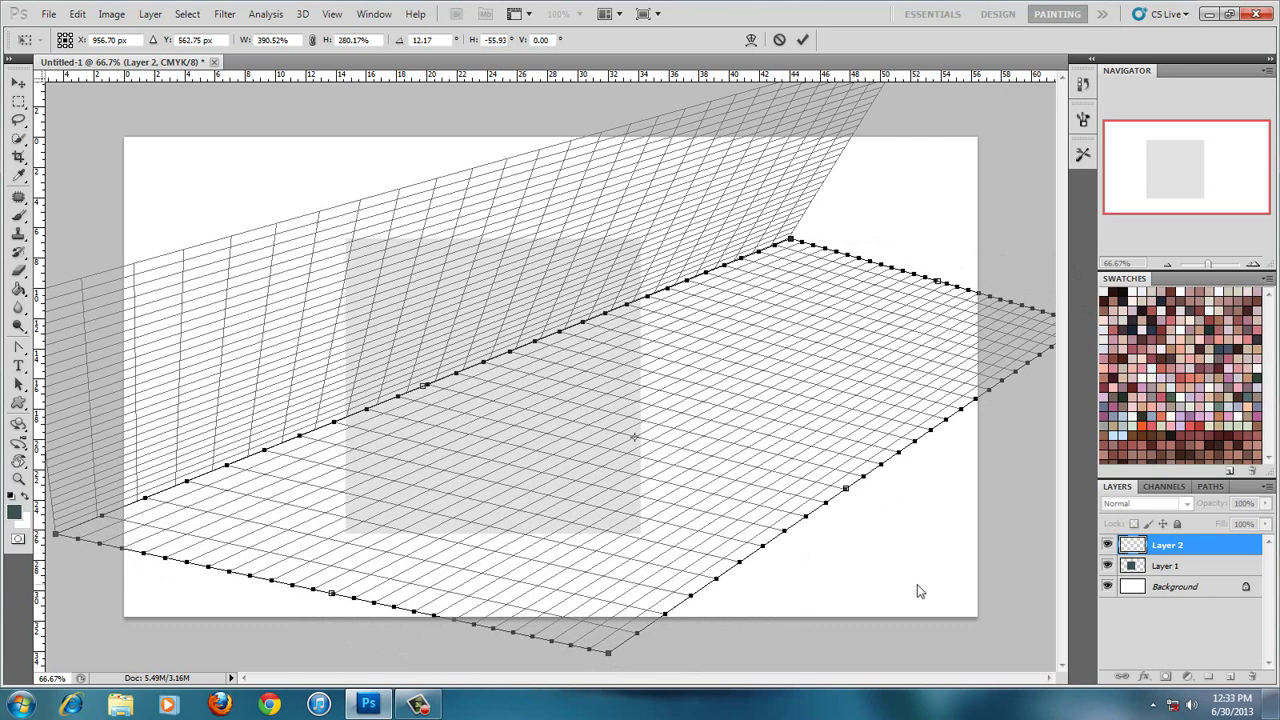
left_click(804, 42)
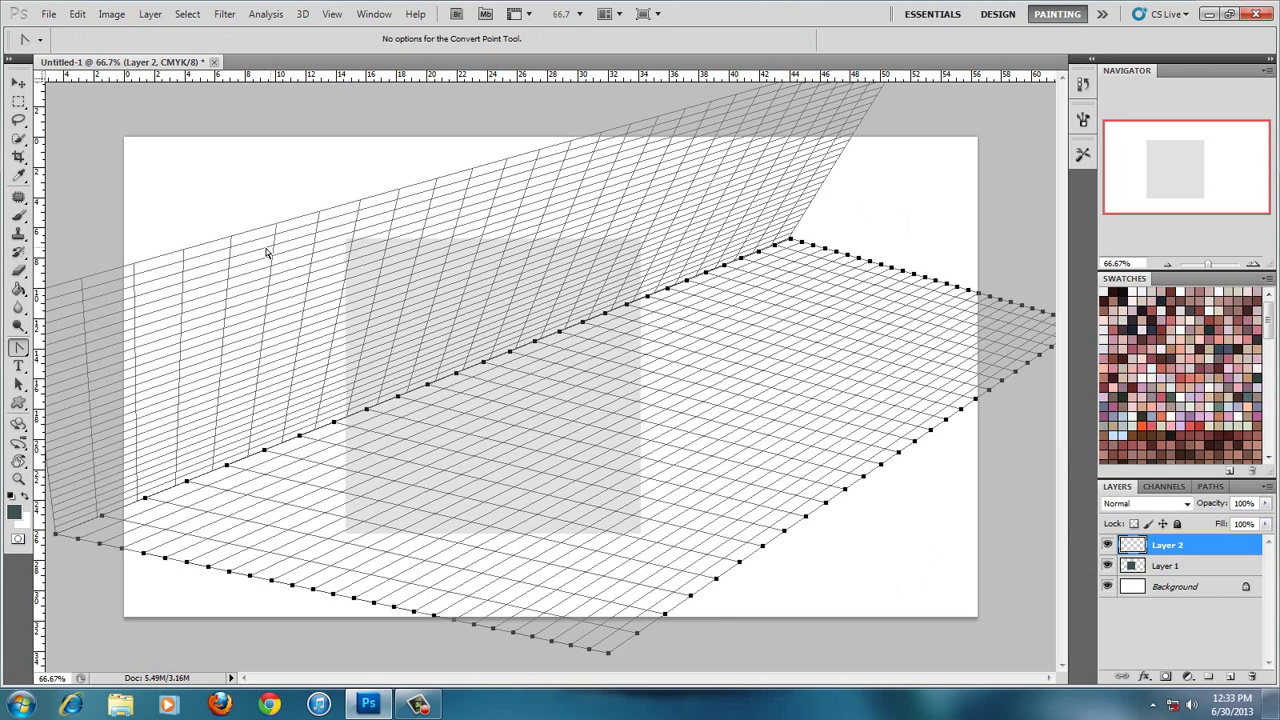
Draw a small Grid custom shape near the page's top-left corner
left_click(18, 402)
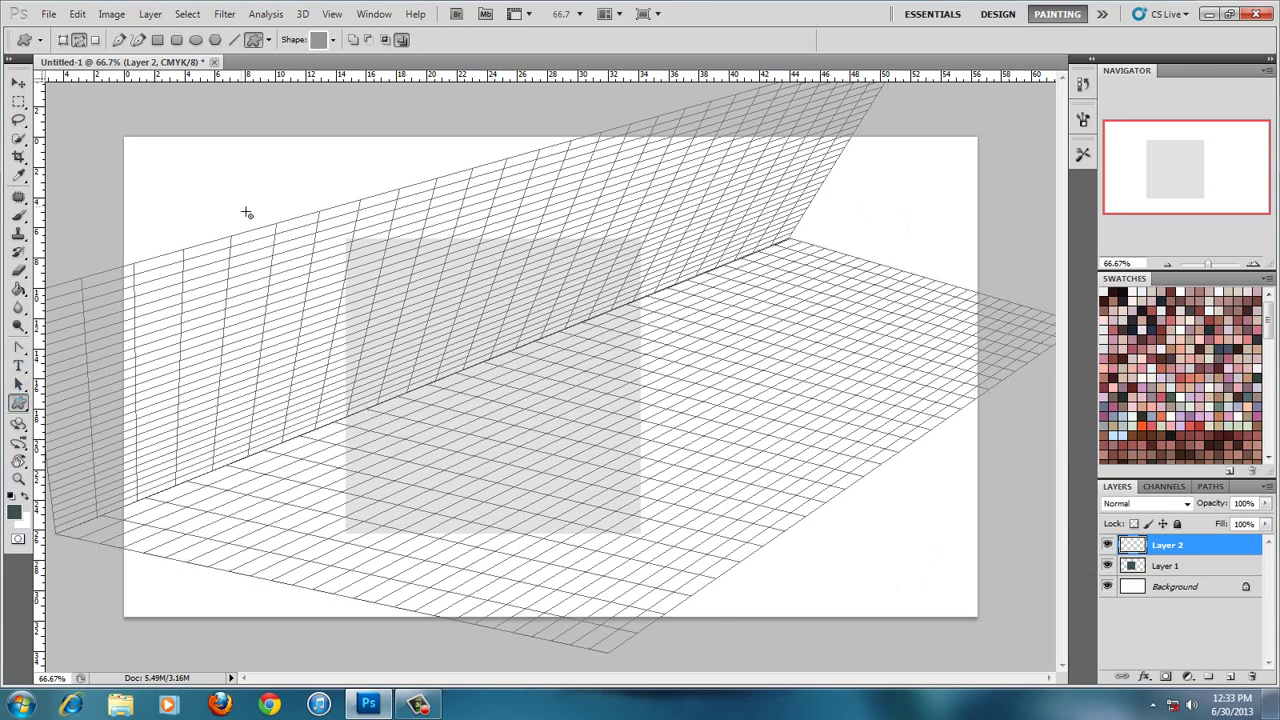
left_click_drag(157, 162, 218, 226)
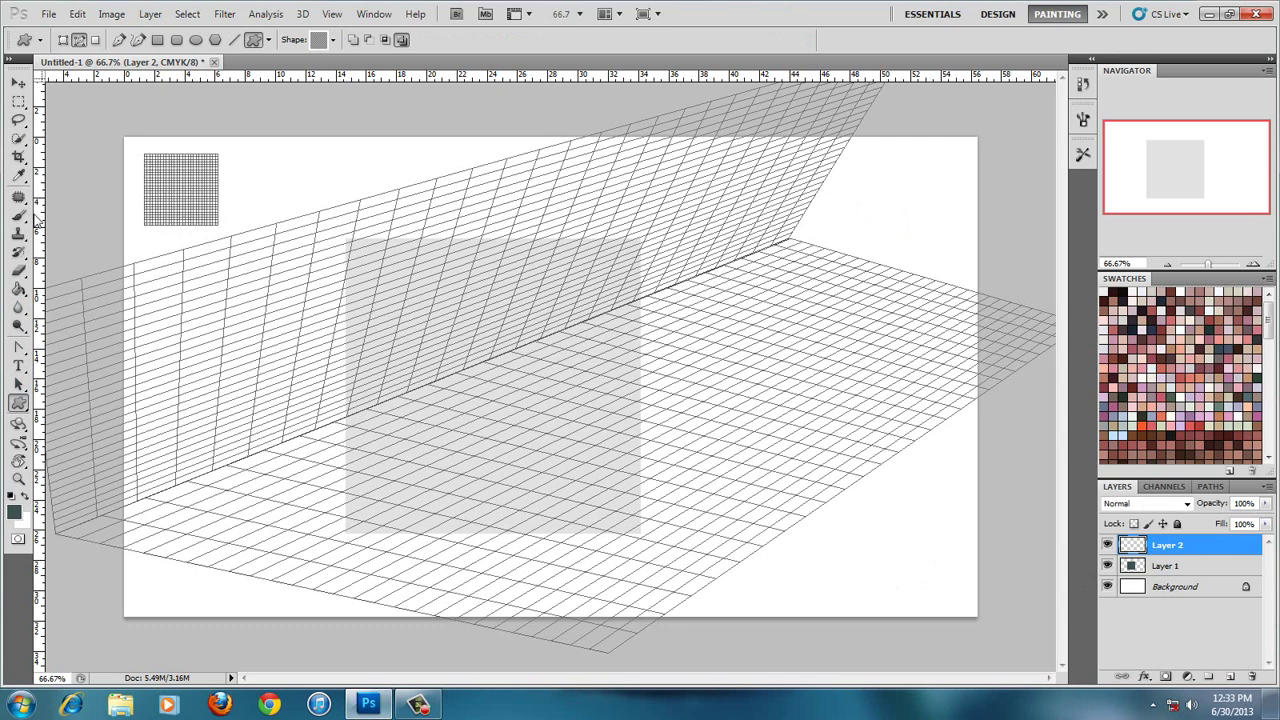
left_click(18, 347)
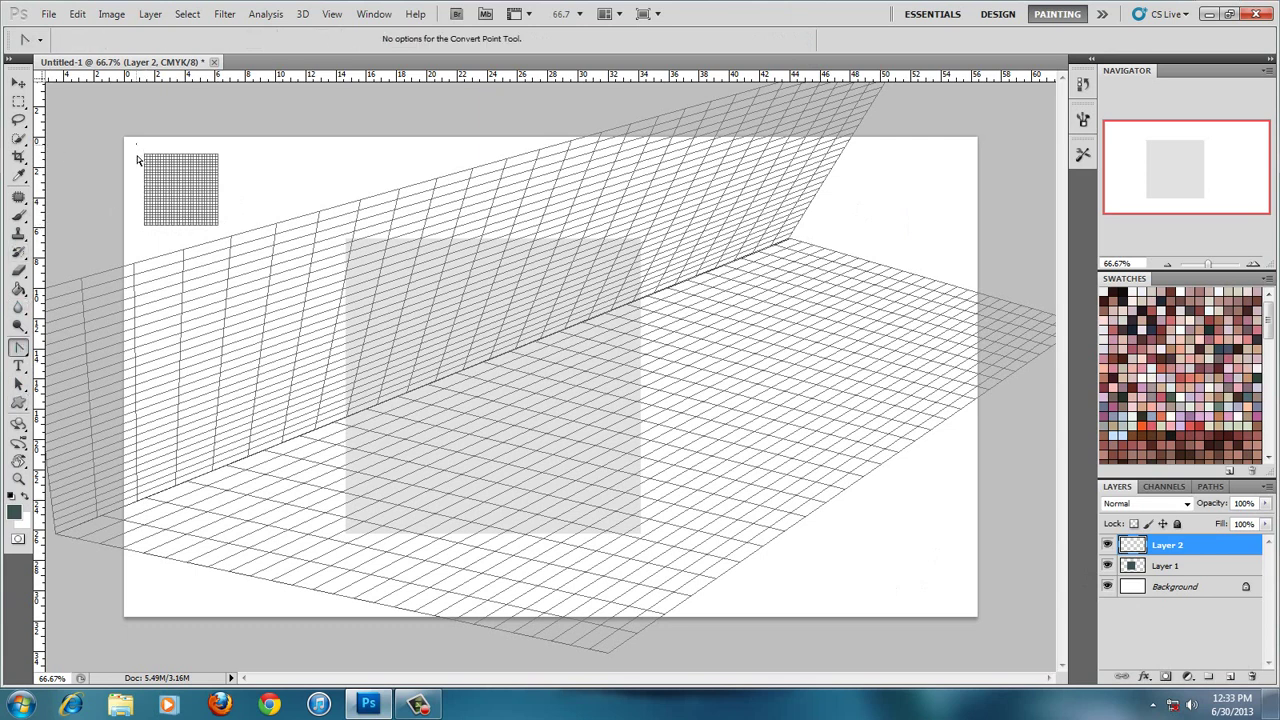
Put the small grid in Distort mode, move it lower right, and pull a corner up-right
right_click(178, 190)
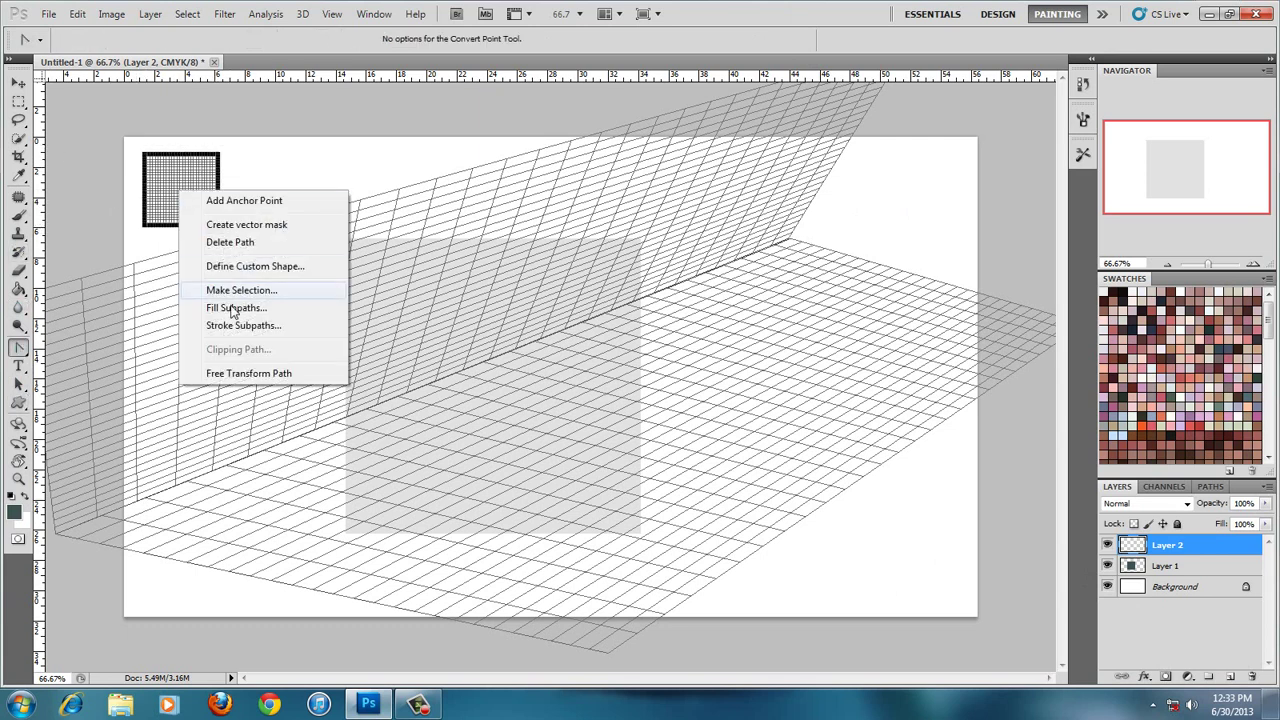
left_click(248, 373)
right_click(200, 196)
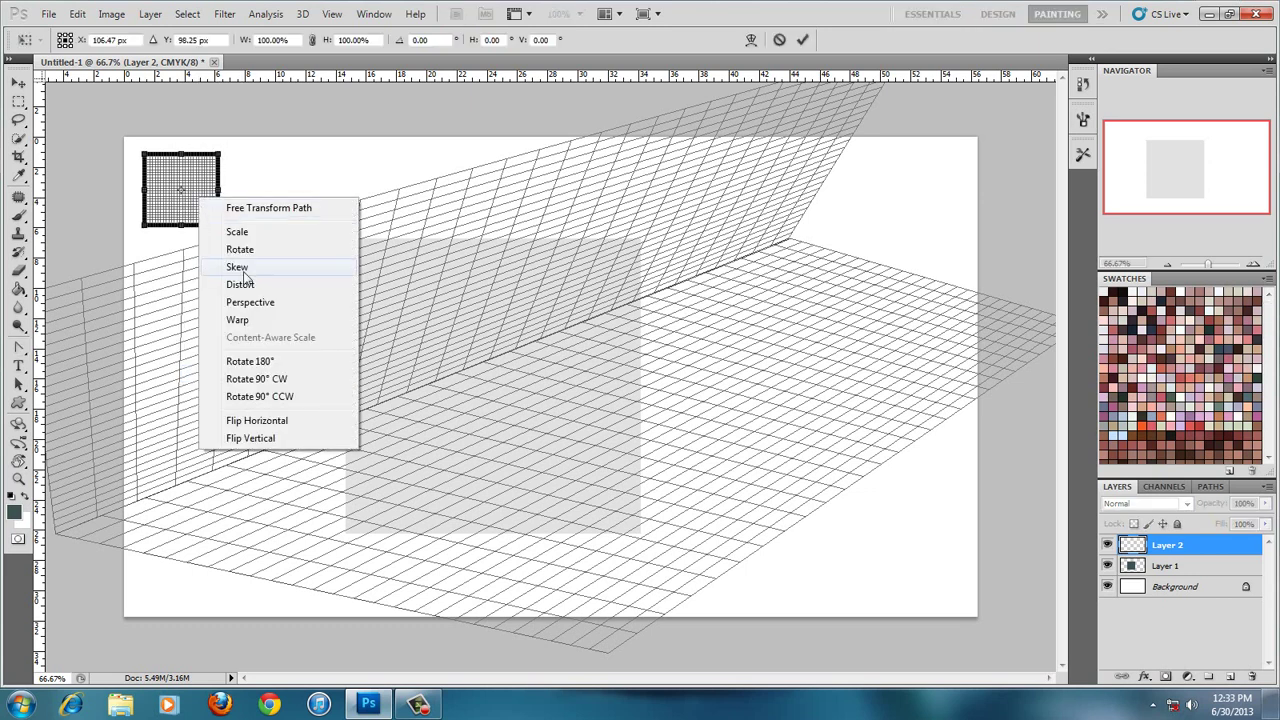
left_click(240, 284)
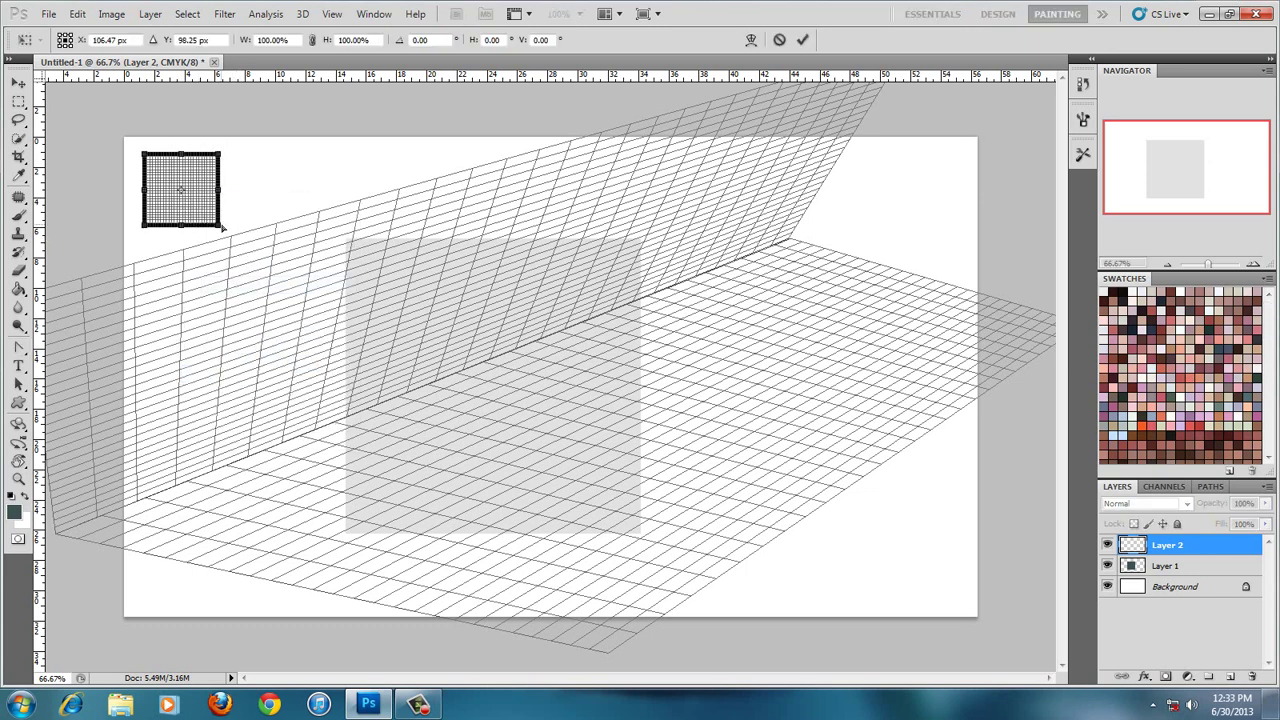
mouse_move(207, 186)
left_mouse_down()
mouse_move(297, 209)
mouse_move(875, 548)
mouse_move(886, 576)
mouse_move(878, 591)
mouse_move(606, 662)
mouse_move(616, 658)
left_mouse_up()
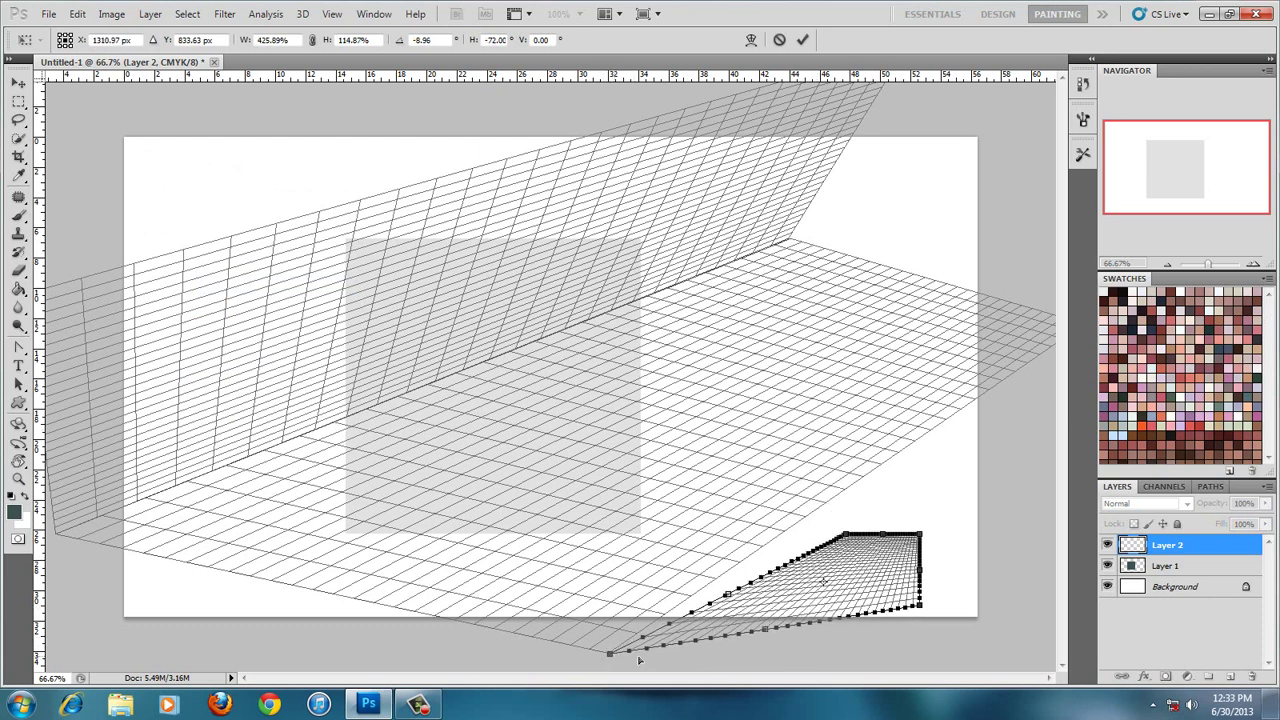
left_click_drag(847, 540, 1086, 318)
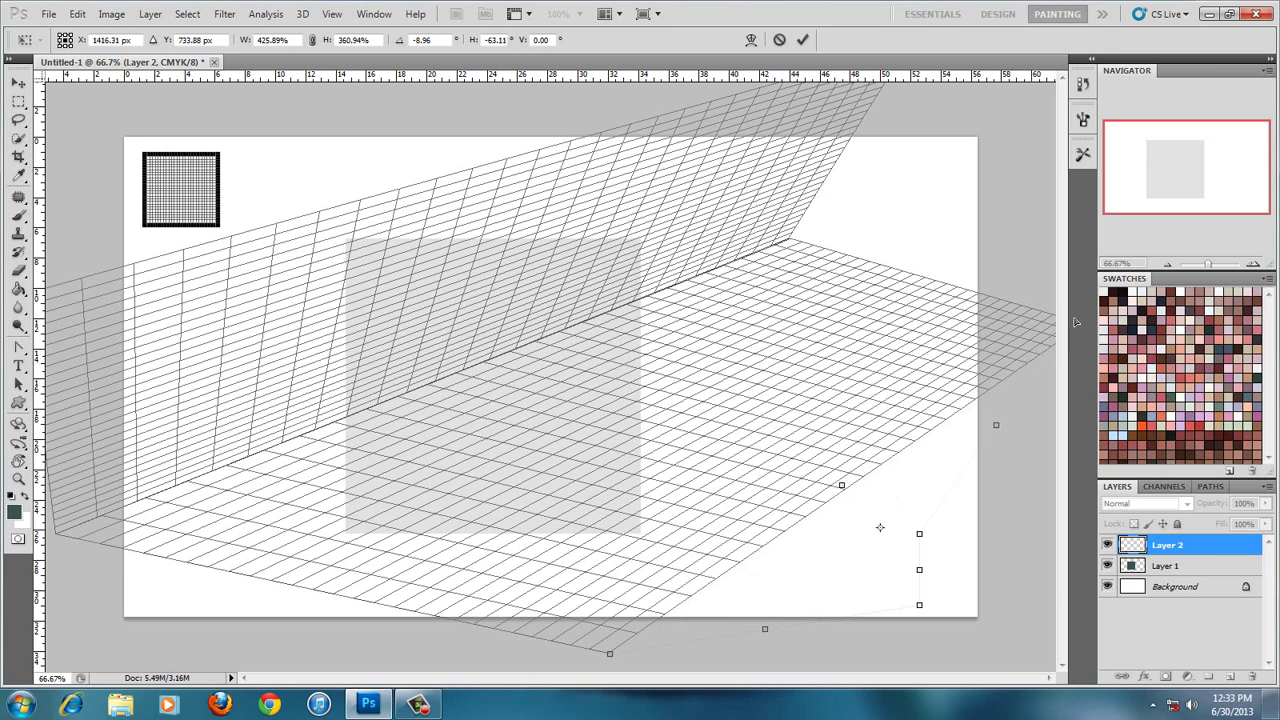
left_click_drag(1086, 316, 1034, 374)
left_click_drag(1034, 374, 1064, 348)
Reposition the grid's corners into a slanted wedge toward the page's upper right
mouse_move(919, 605)
left_mouse_down()
mouse_move(815, 274)
mouse_move(766, 300)
mouse_move(686, 171)
mouse_move(829, 277)
mouse_move(842, 271)
left_mouse_up()
mouse_move(918, 543)
left_mouse_down()
mouse_move(960, 185)
mouse_move(932, 140)
mouse_move(913, 139)
mouse_move(941, 141)
left_mouse_up()
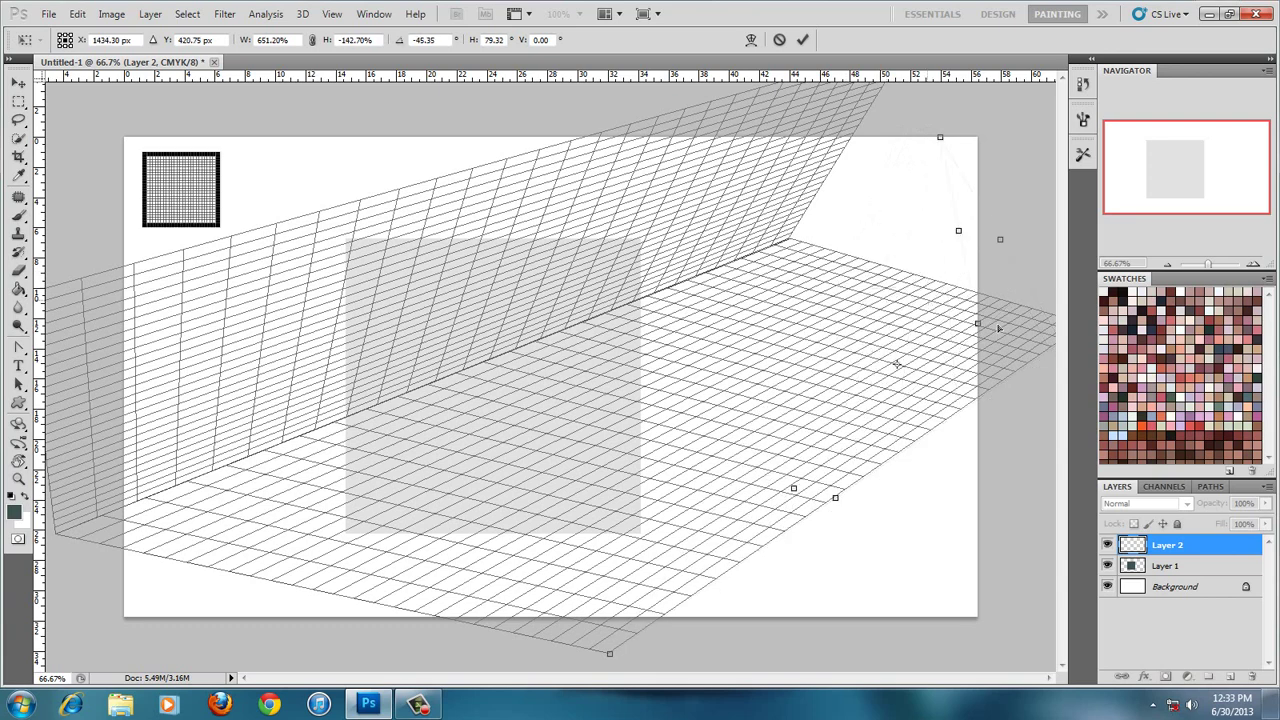
mouse_move(1051, 348)
left_mouse_down()
mouse_move(1012, 331)
mouse_move(1040, 350)
left_mouse_up()
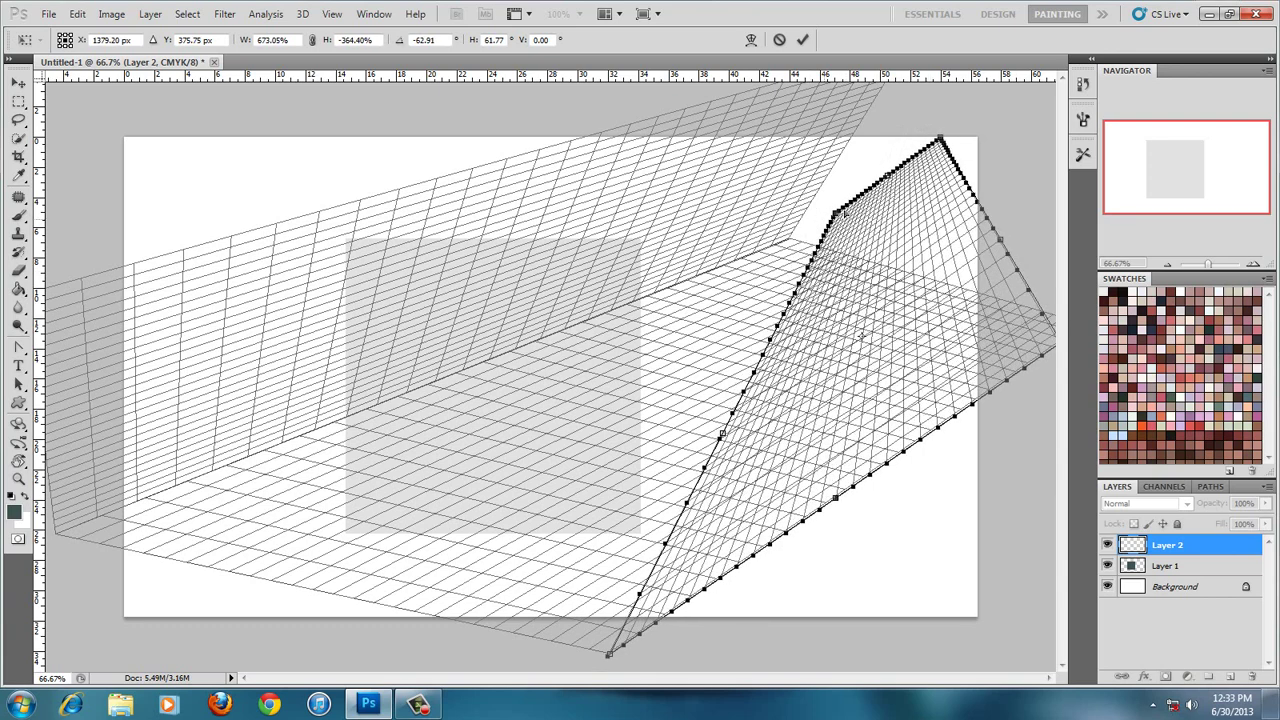
left_click_drag(800, 239, 790, 239)
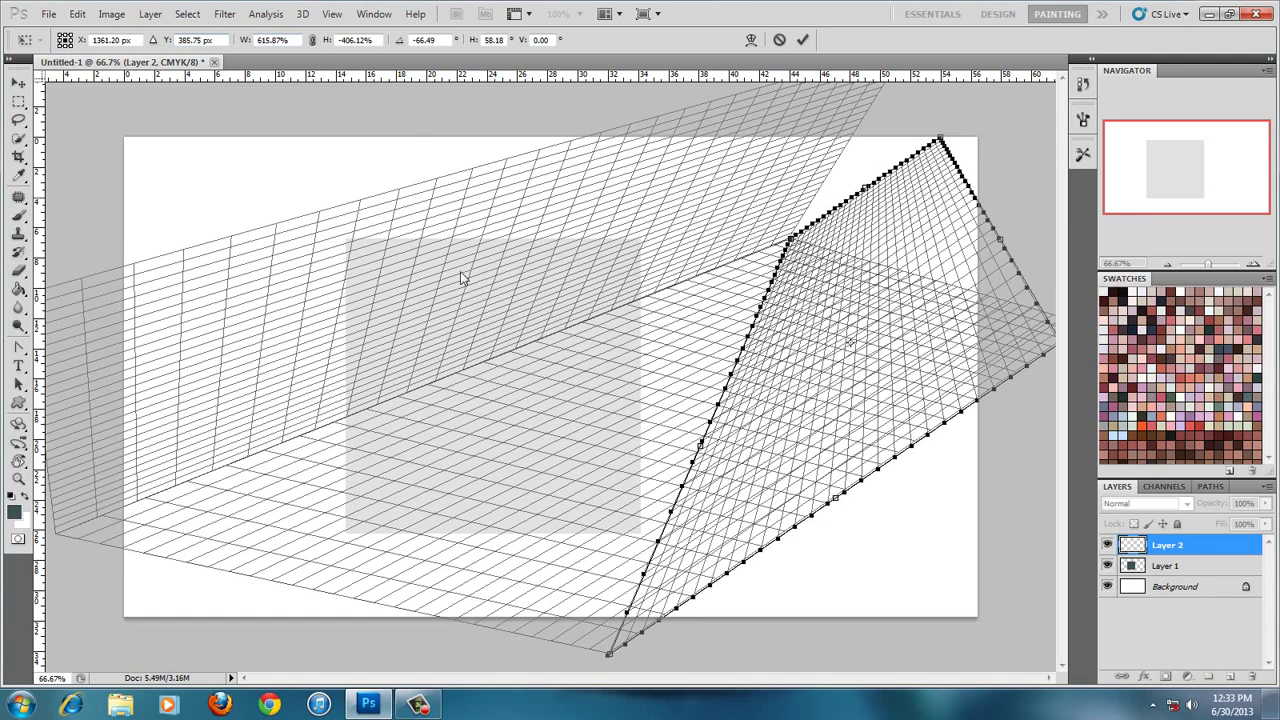
left_click_drag(790, 241, 708, 312)
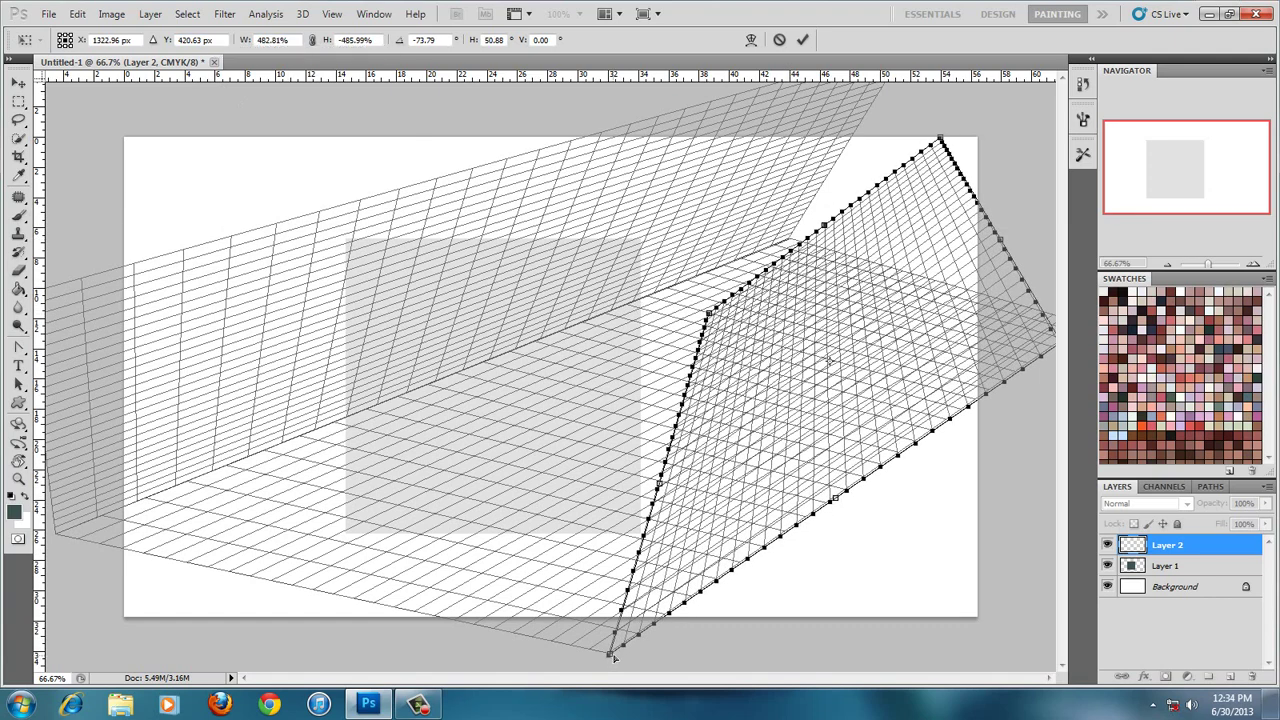
left_click_drag(613, 656, 450, 533)
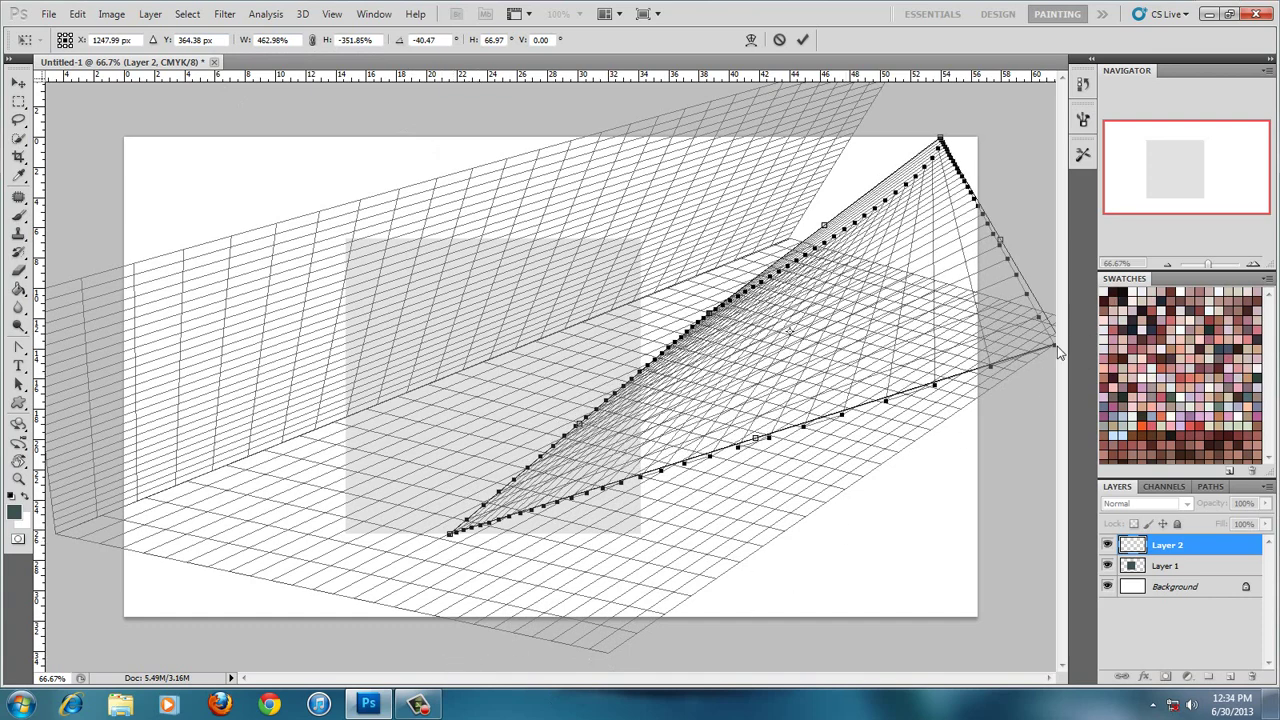
left_click_drag(1057, 348, 896, 330)
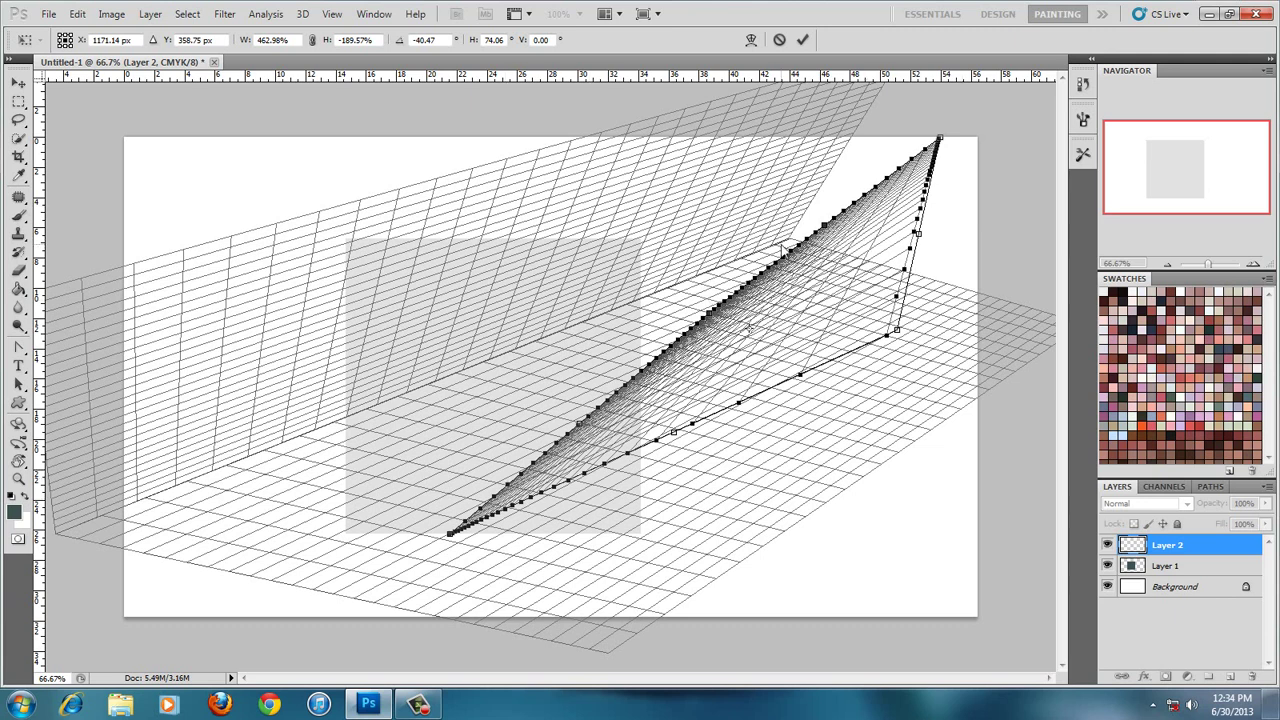
left_click_drag(799, 256, 829, 237)
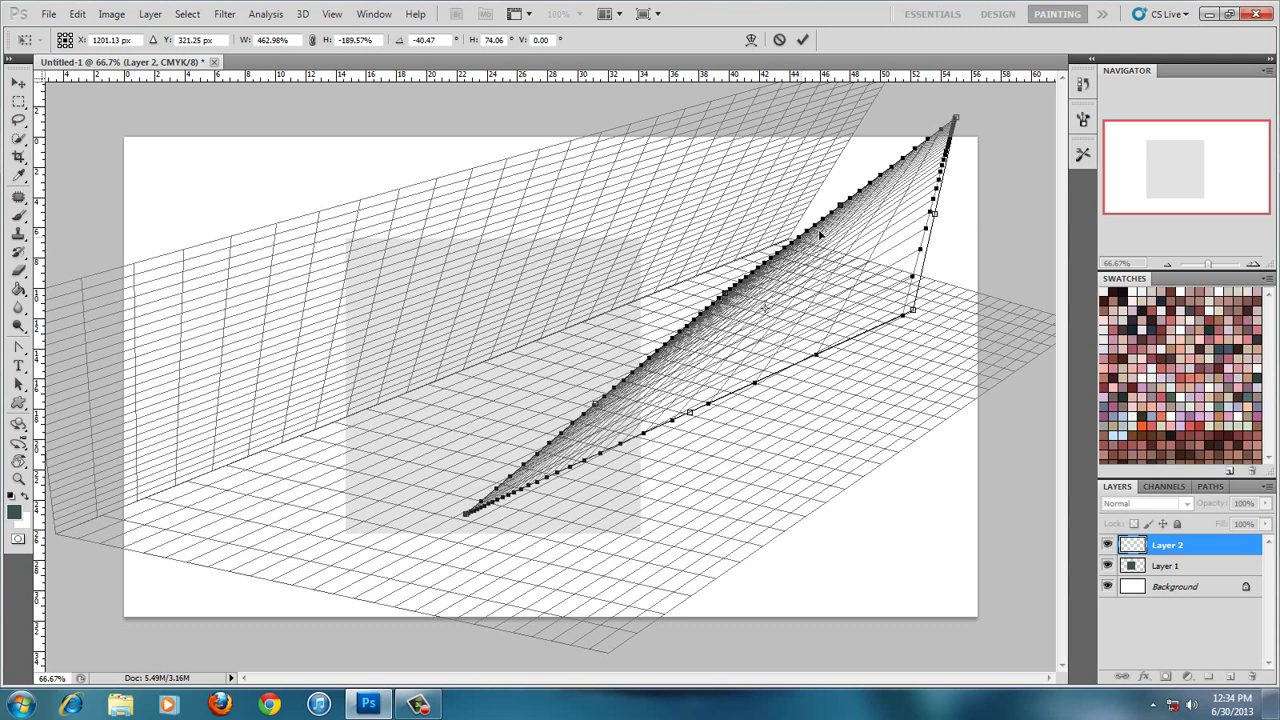
left_click_drag(813, 265, 824, 242)
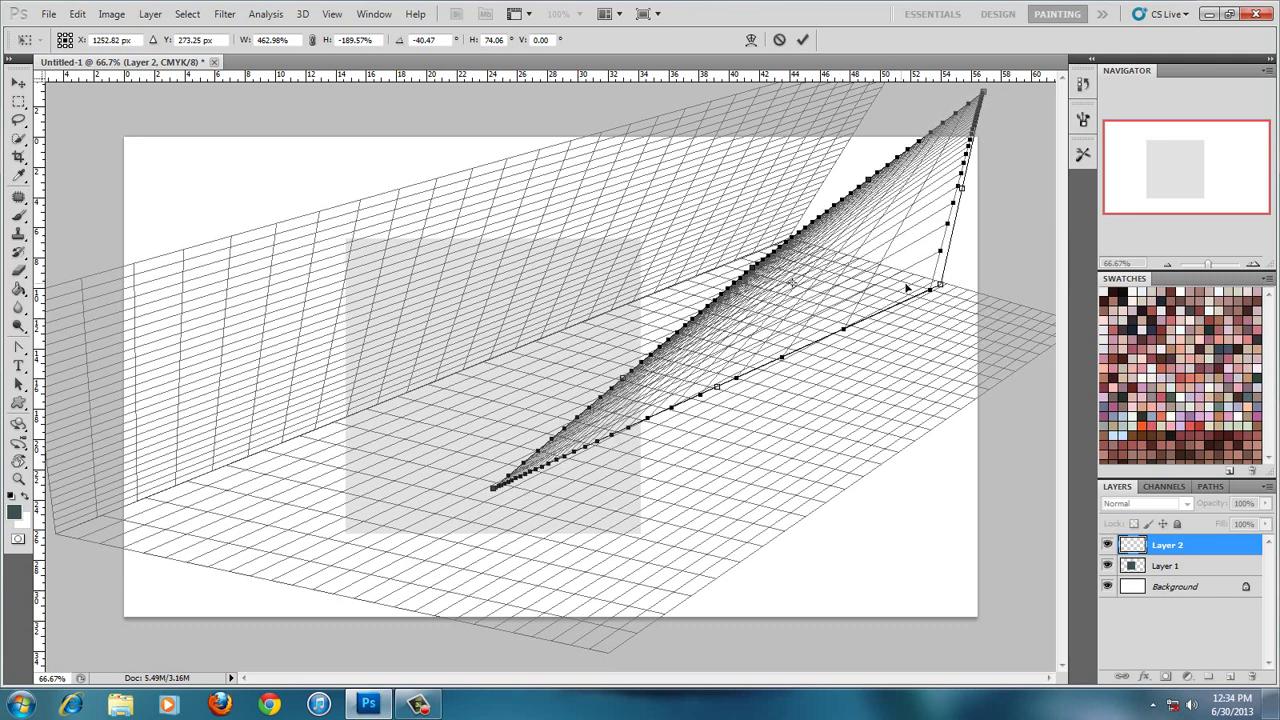
mouse_move(792, 282)
left_mouse_down()
mouse_move(901, 285)
mouse_move(864, 278)
mouse_move(888, 273)
left_mouse_up()
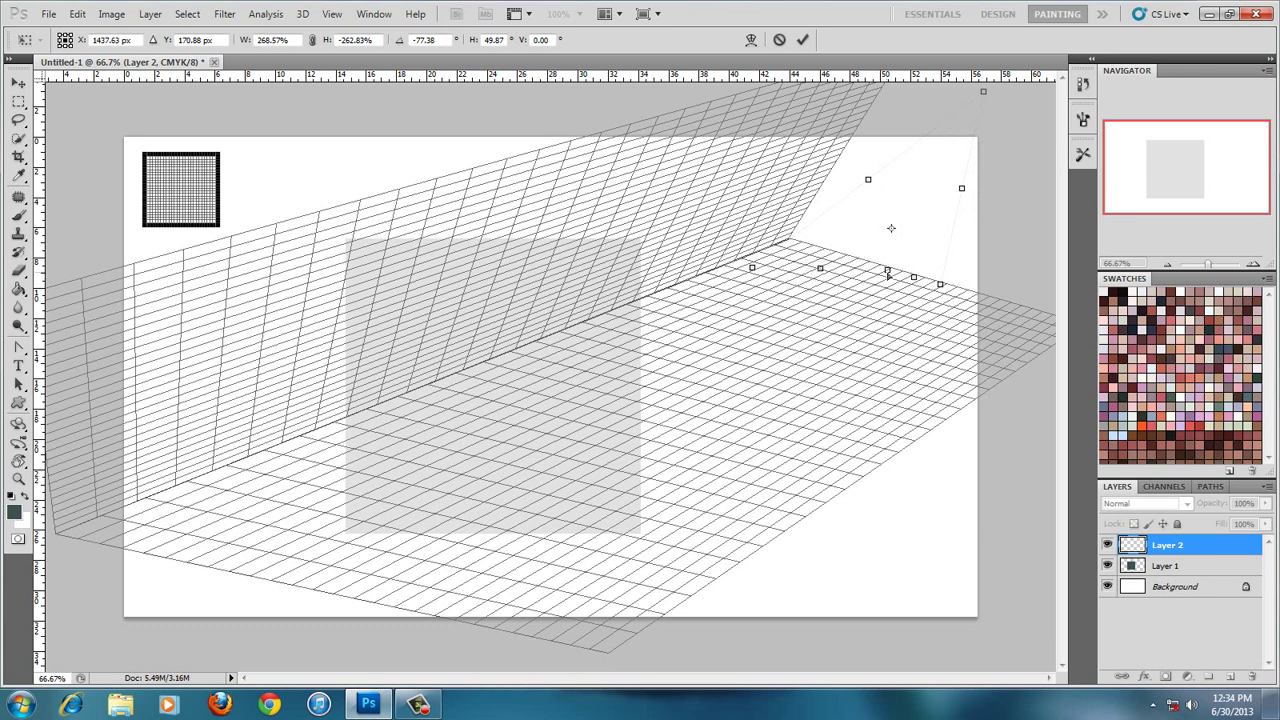
Drag the grid corners so the plane rises from the floor's far corner past the top-right edge
mouse_move(984, 93)
left_mouse_down()
mouse_move(650, 443)
mouse_move(666, 358)
left_mouse_up()
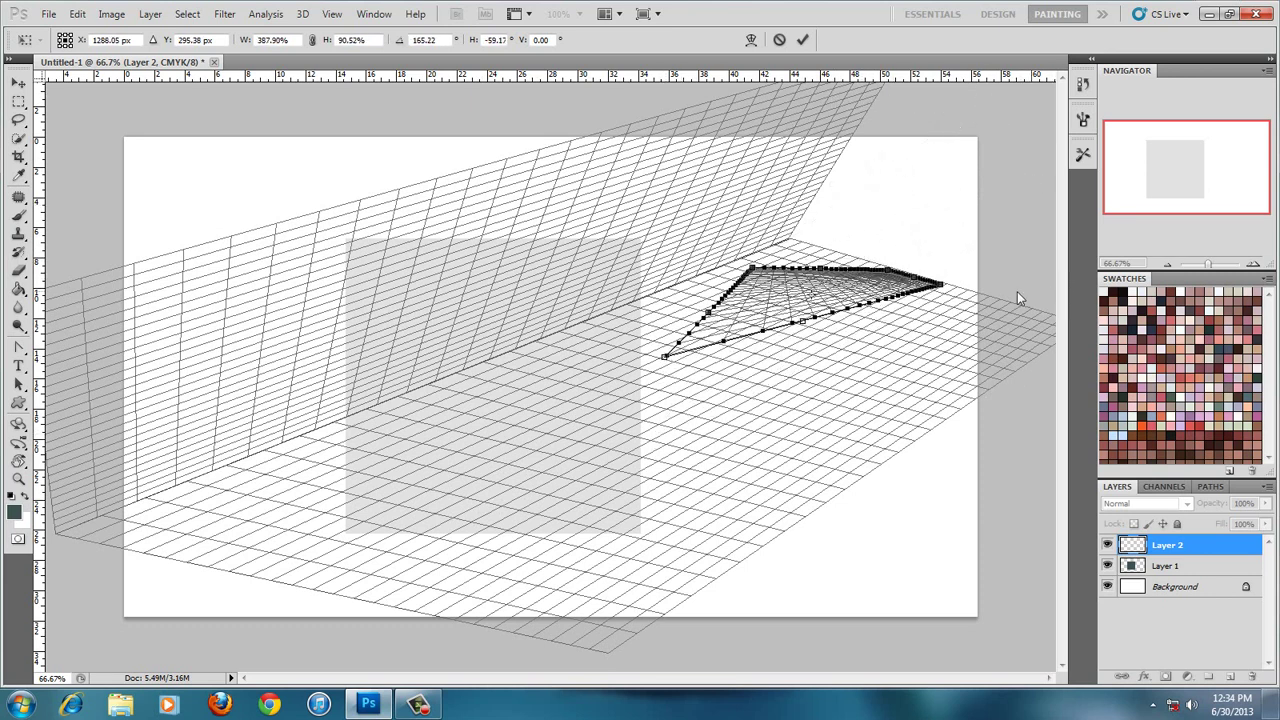
left_click_drag(945, 287, 1075, 328)
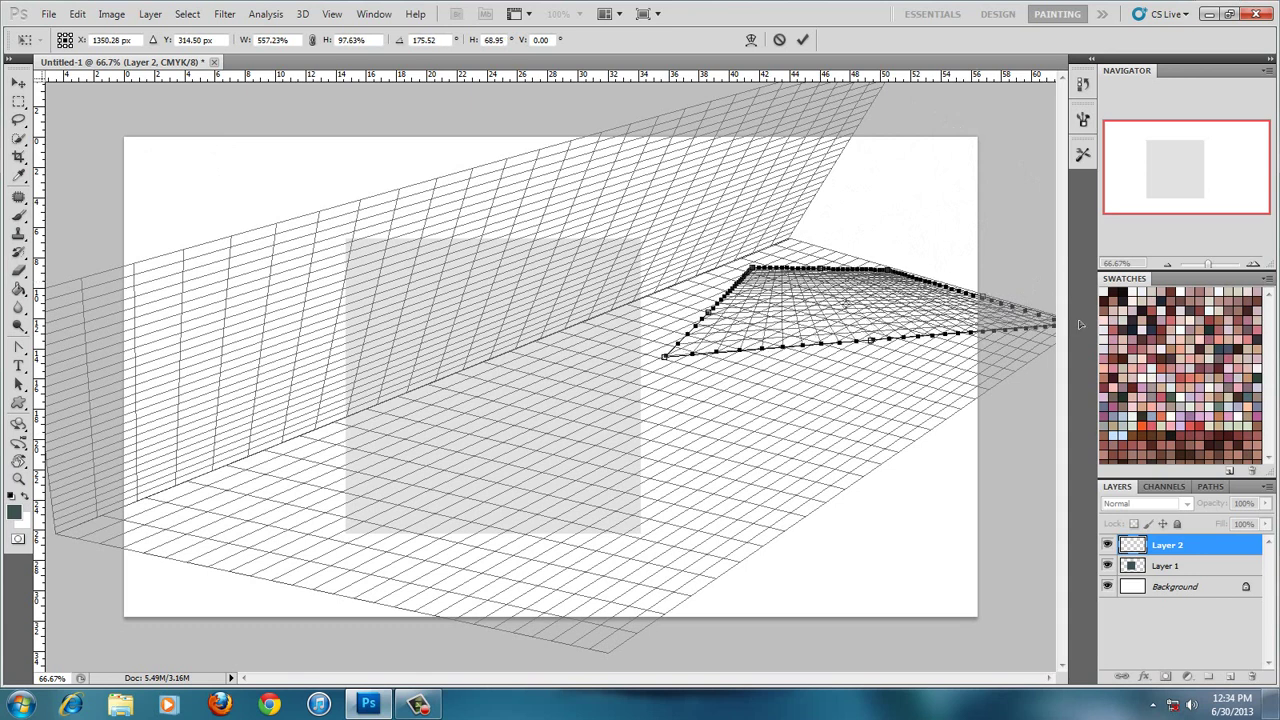
mouse_move(888, 272)
left_mouse_down()
mouse_move(796, 246)
mouse_move(889, 91)
left_mouse_up()
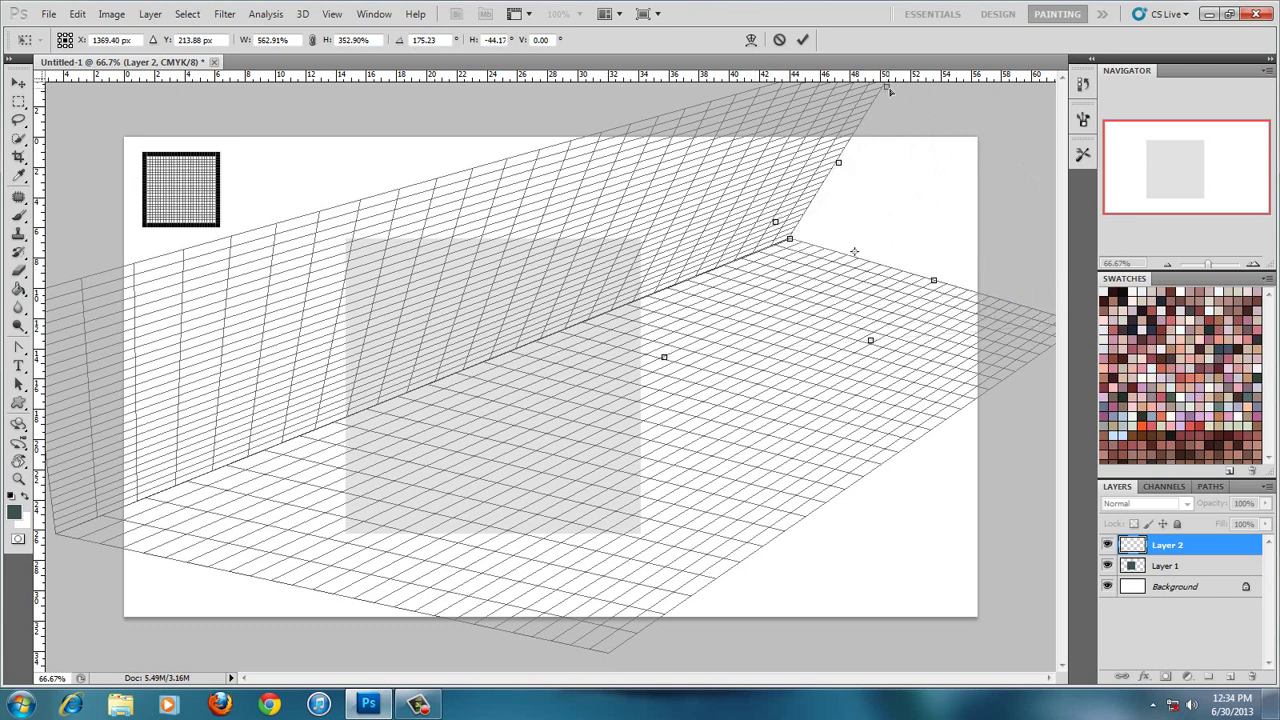
left_click_drag(664, 358, 1120, 80)
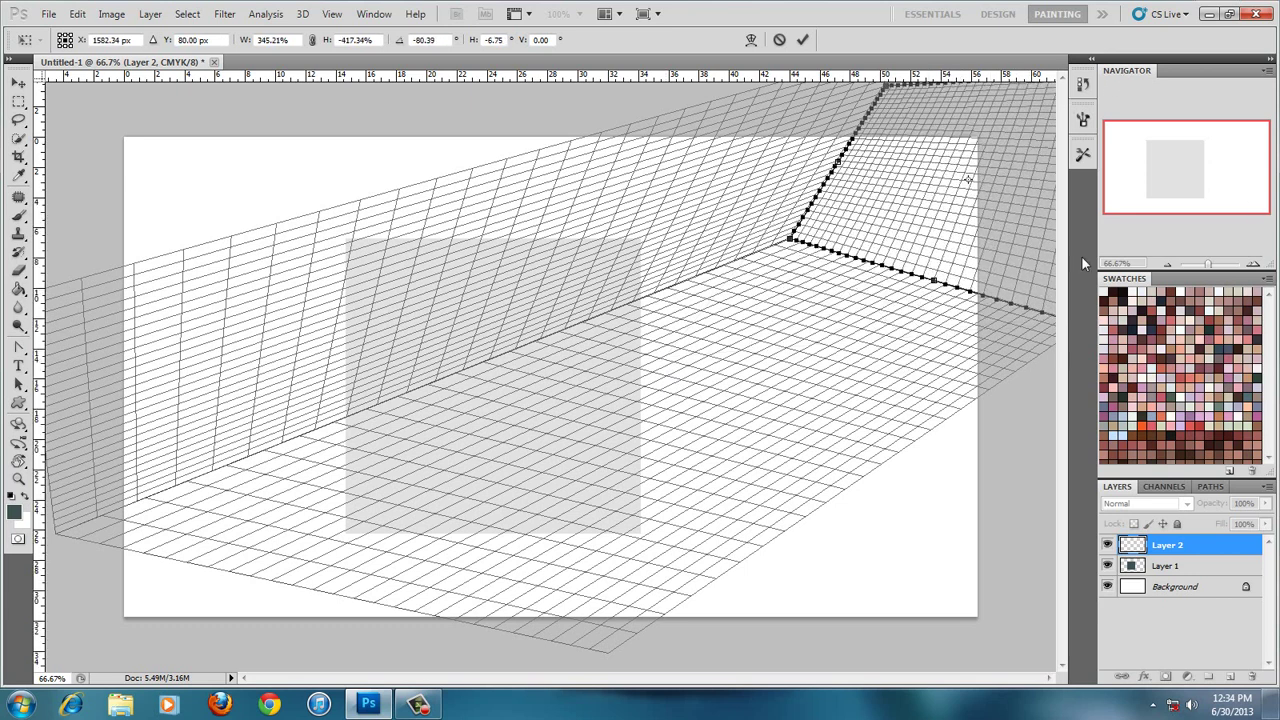
Commit the distortion, hide the work path, and set the Brush tool to 1 px
left_click(802, 39)
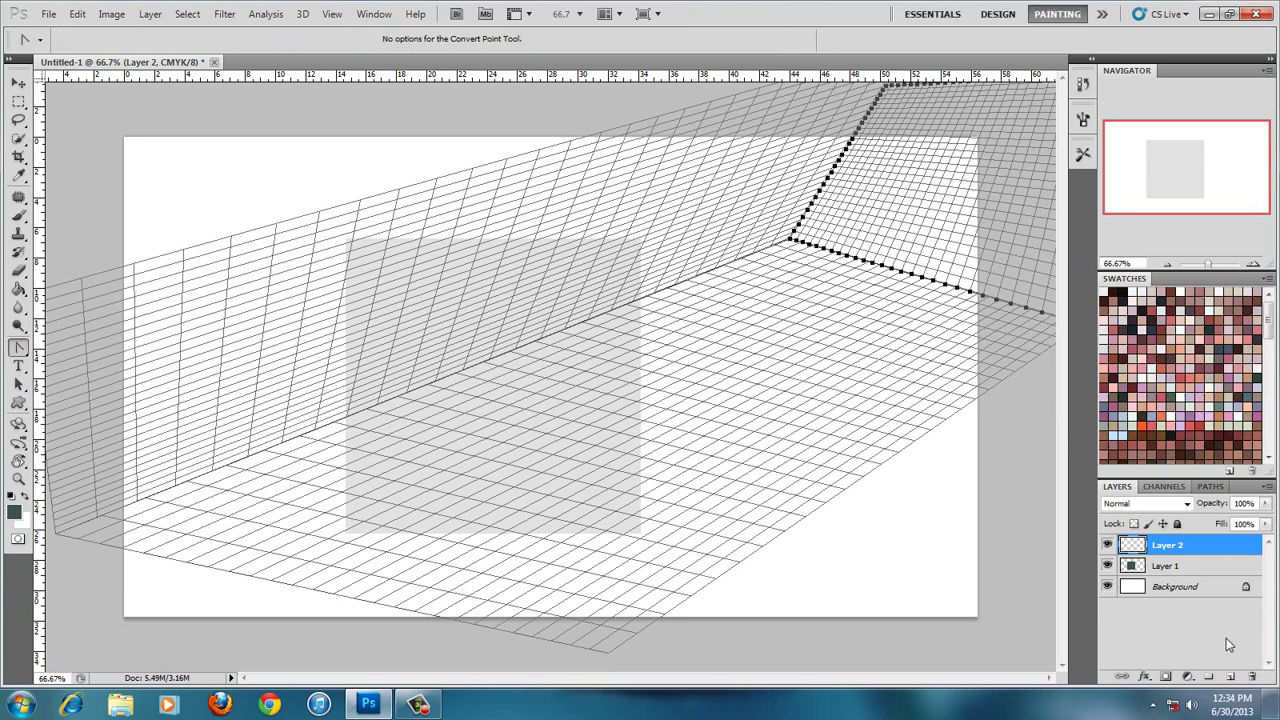
left_click(1210, 486)
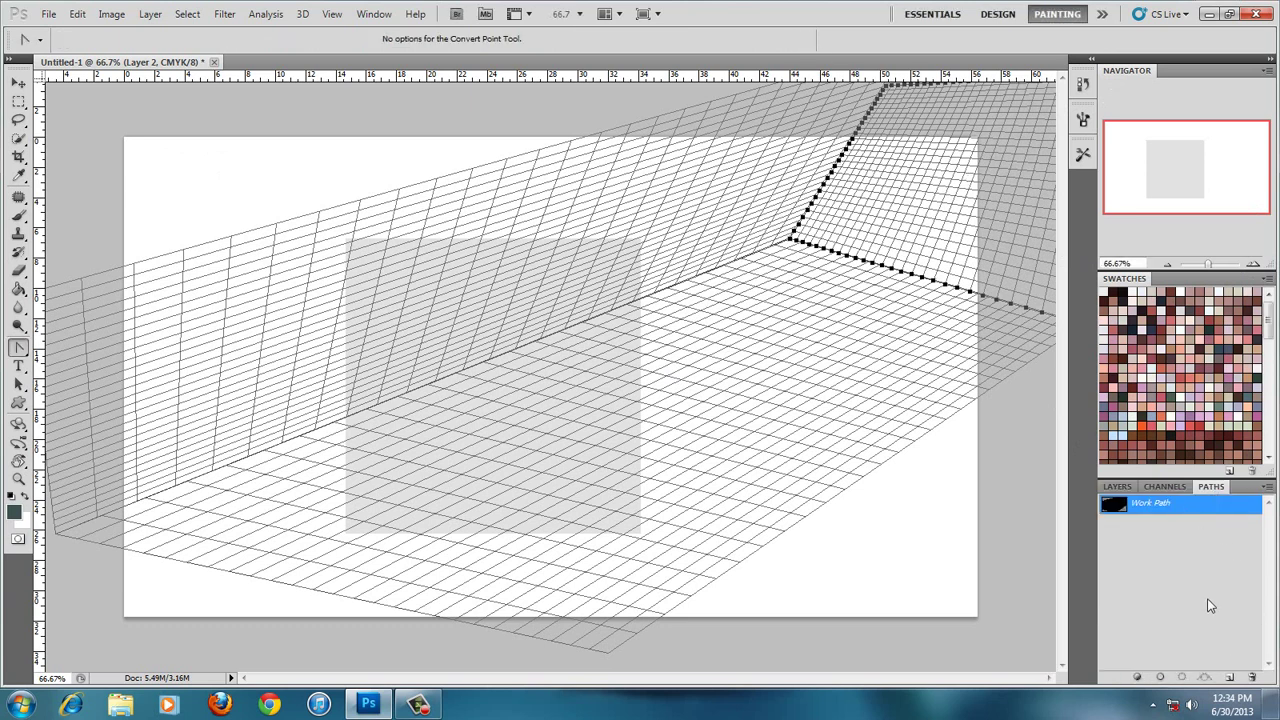
left_click(1210, 604)
left_click(18, 217)
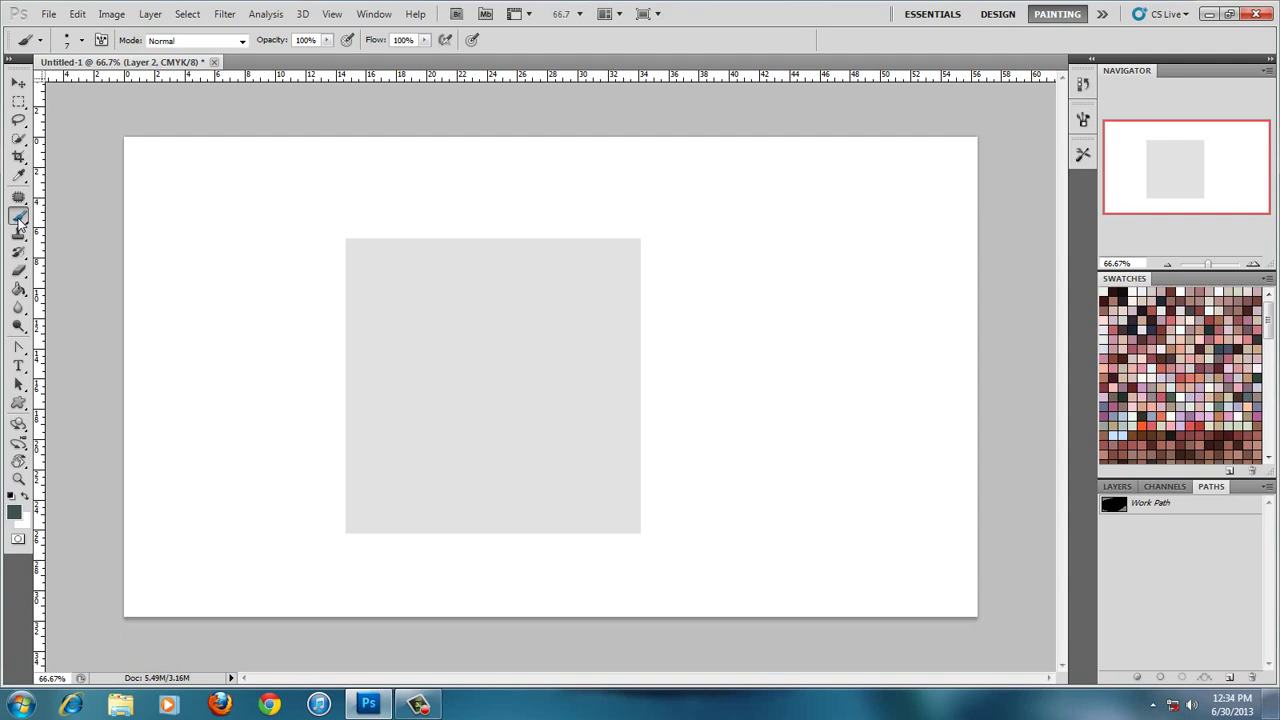
left_click(82, 41)
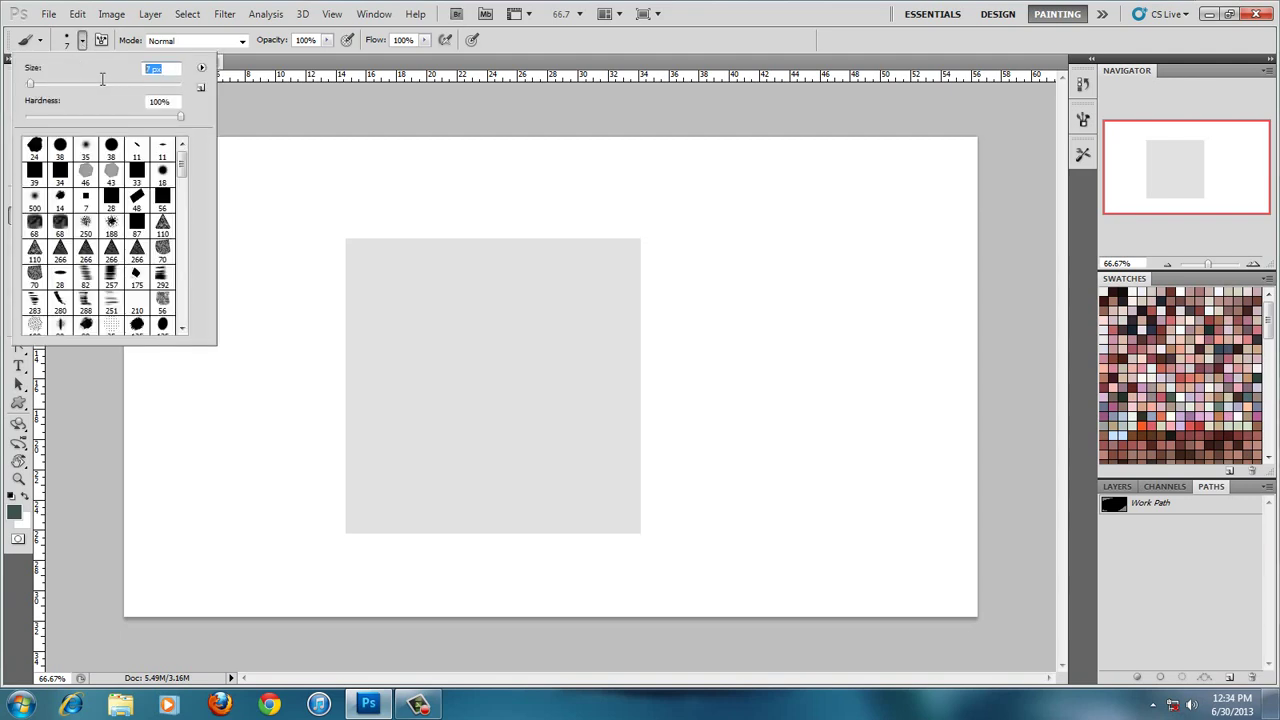
type("1")
key("Return")
Stroke the work path with the brush in dark reddish-brown, then zoom out to view it
left_click(1199, 513)
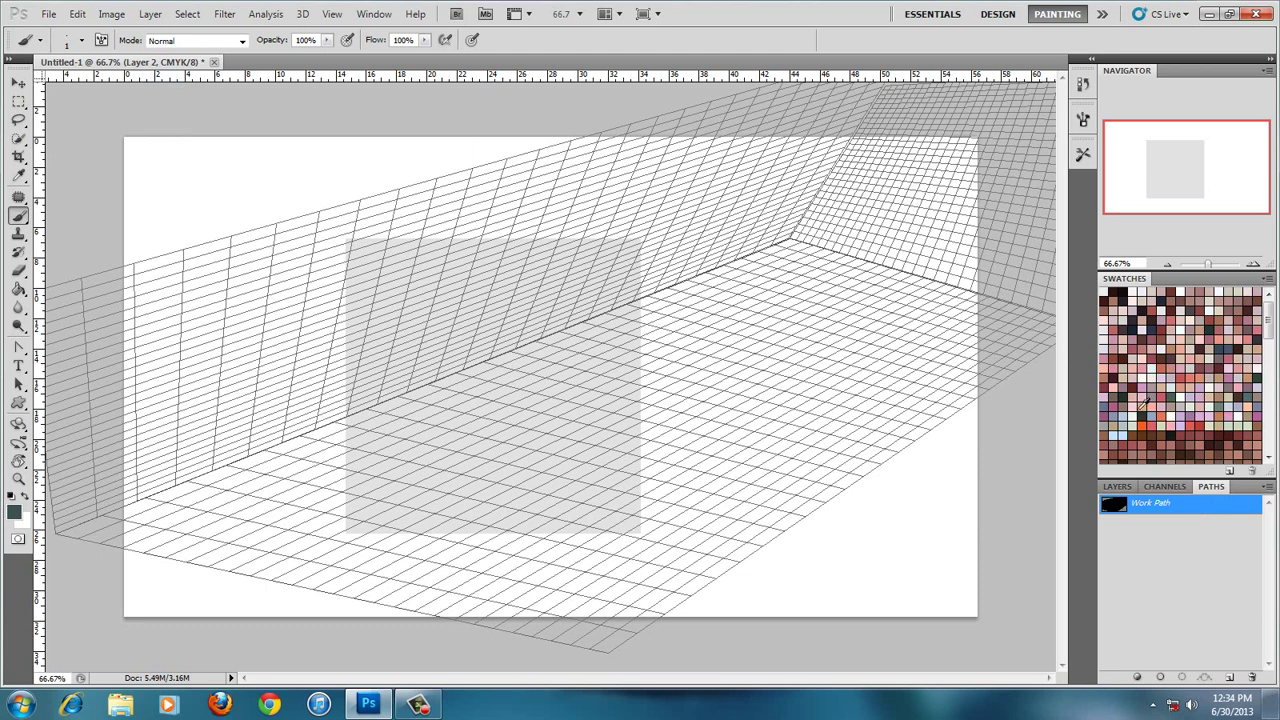
left_click(1162, 455)
right_click(1183, 504)
left_click(1192, 595)
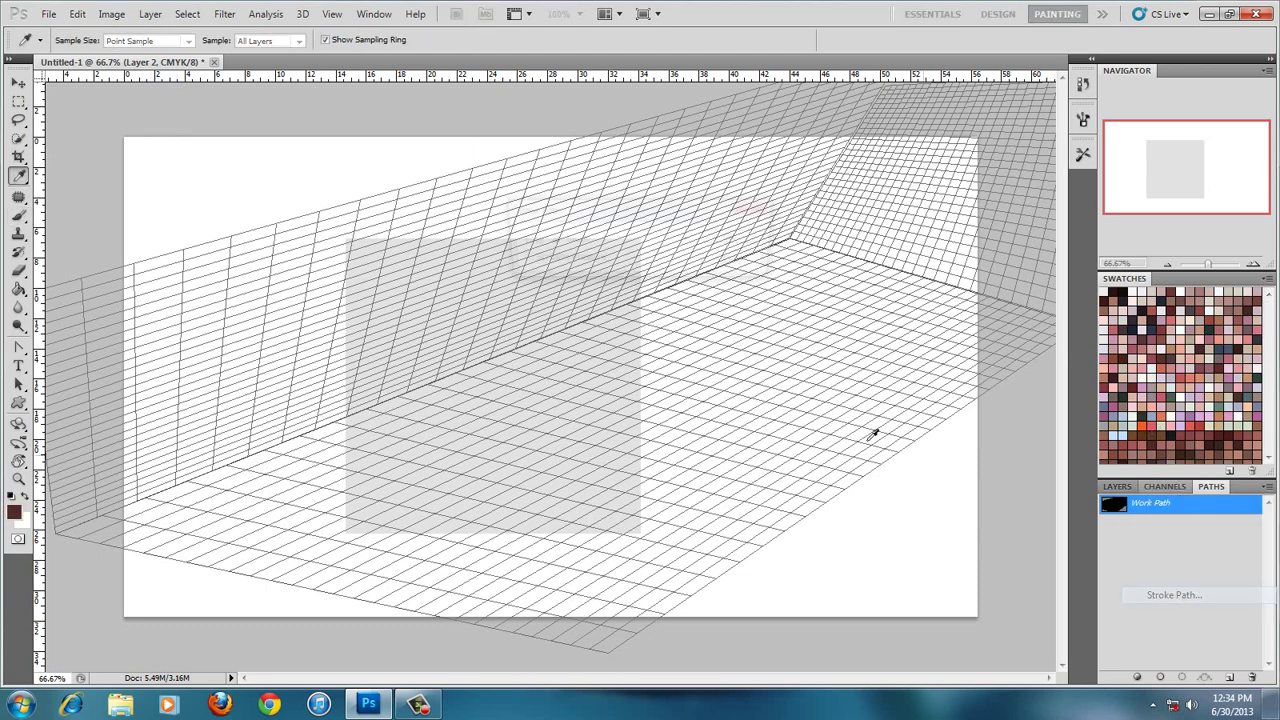
left_click(735, 240)
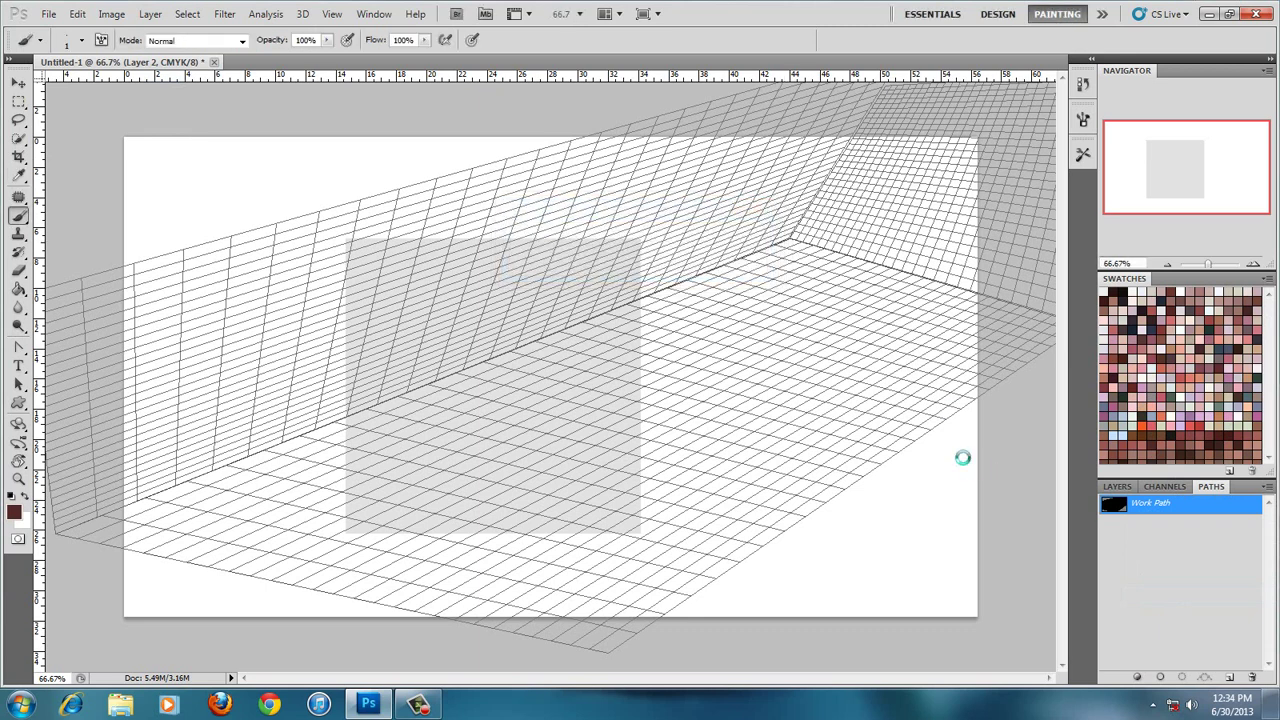
left_click(1140, 572)
key("z")
left_click_drag(594, 420, 575, 420)
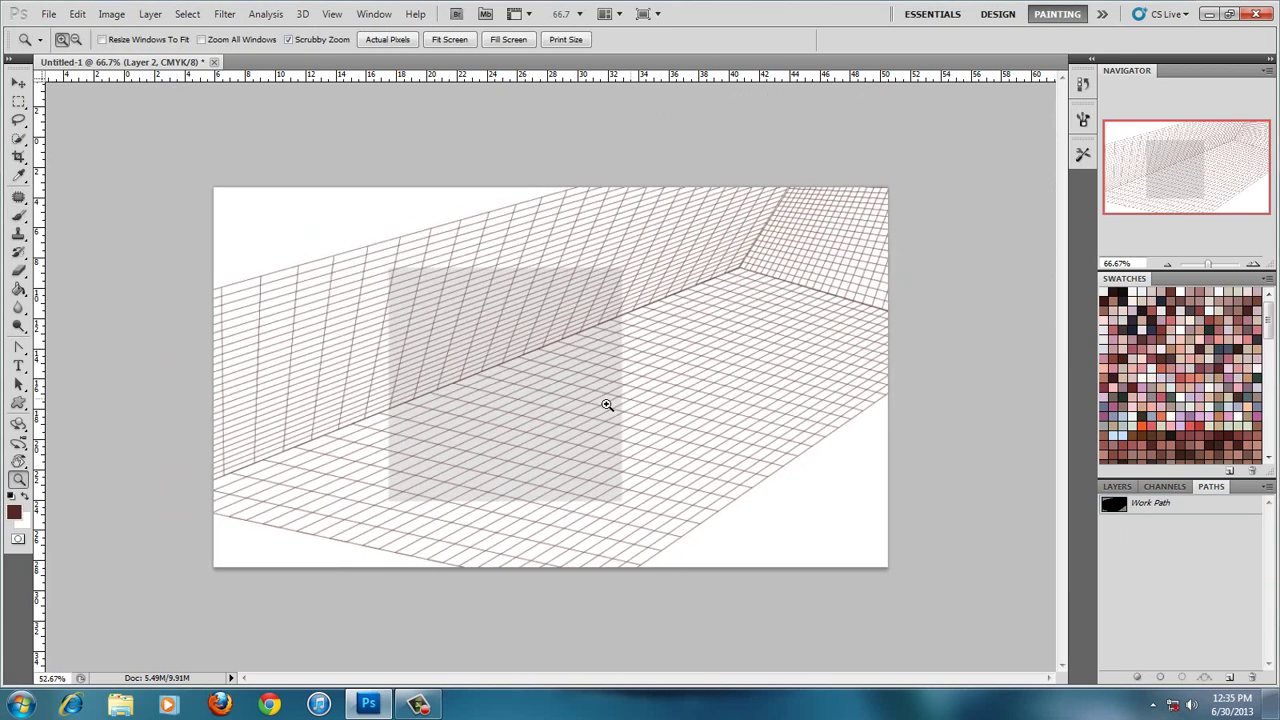
Nudge Layer 2 up-left and scale it slightly smaller with Free Transform
left_click(1127, 490)
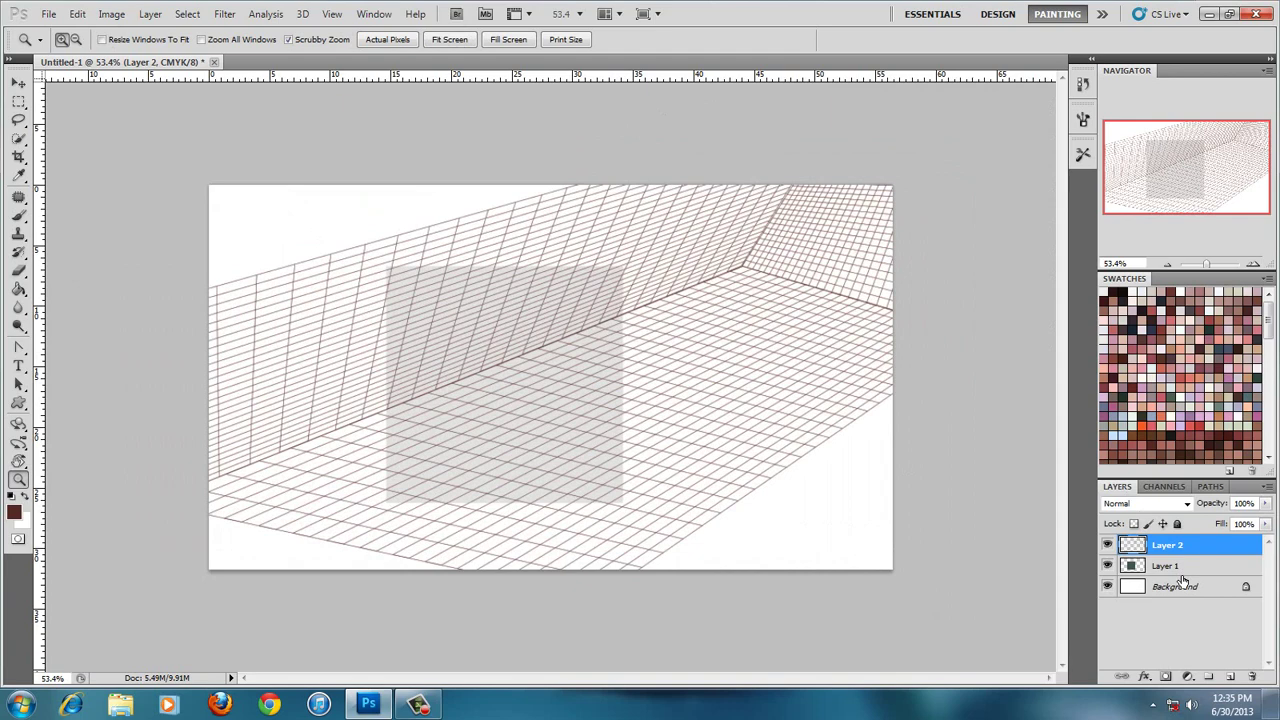
left_click(1107, 545)
key("v")
mouse_move(611, 363)
left_mouse_down()
mouse_move(486, 276)
mouse_move(594, 383)
left_mouse_up()
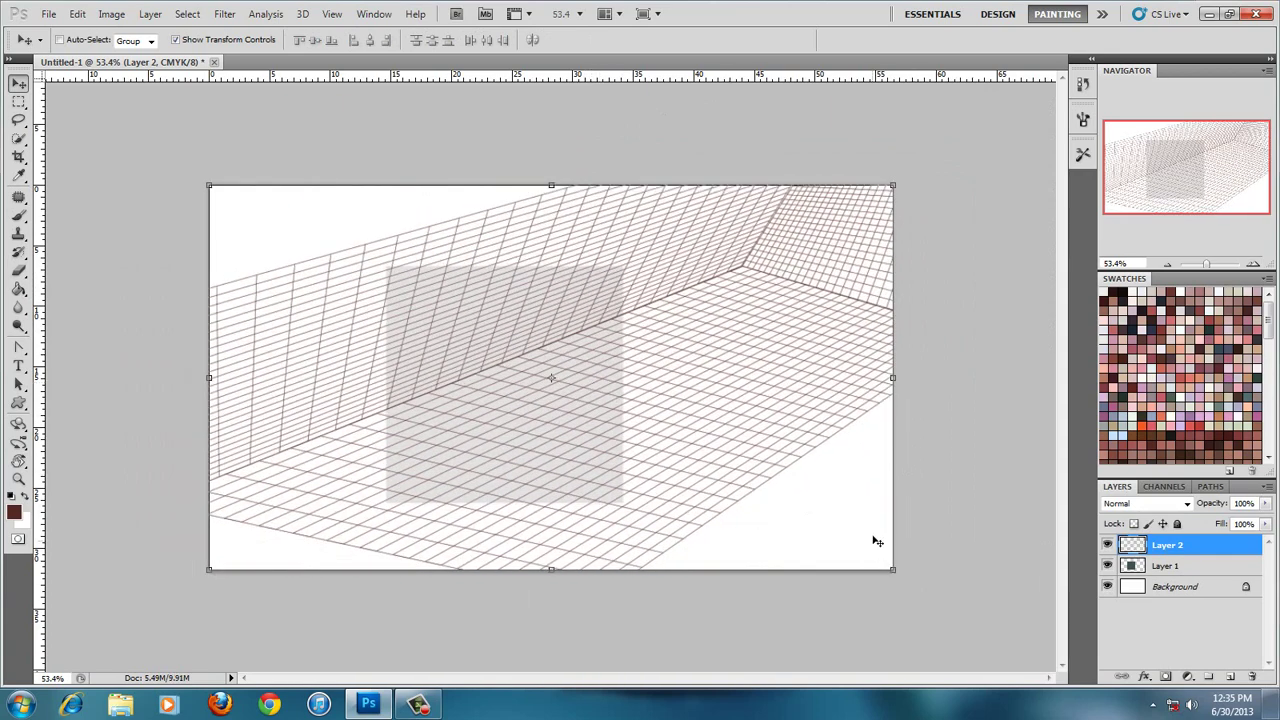
left_click_drag(893, 571, 874, 552)
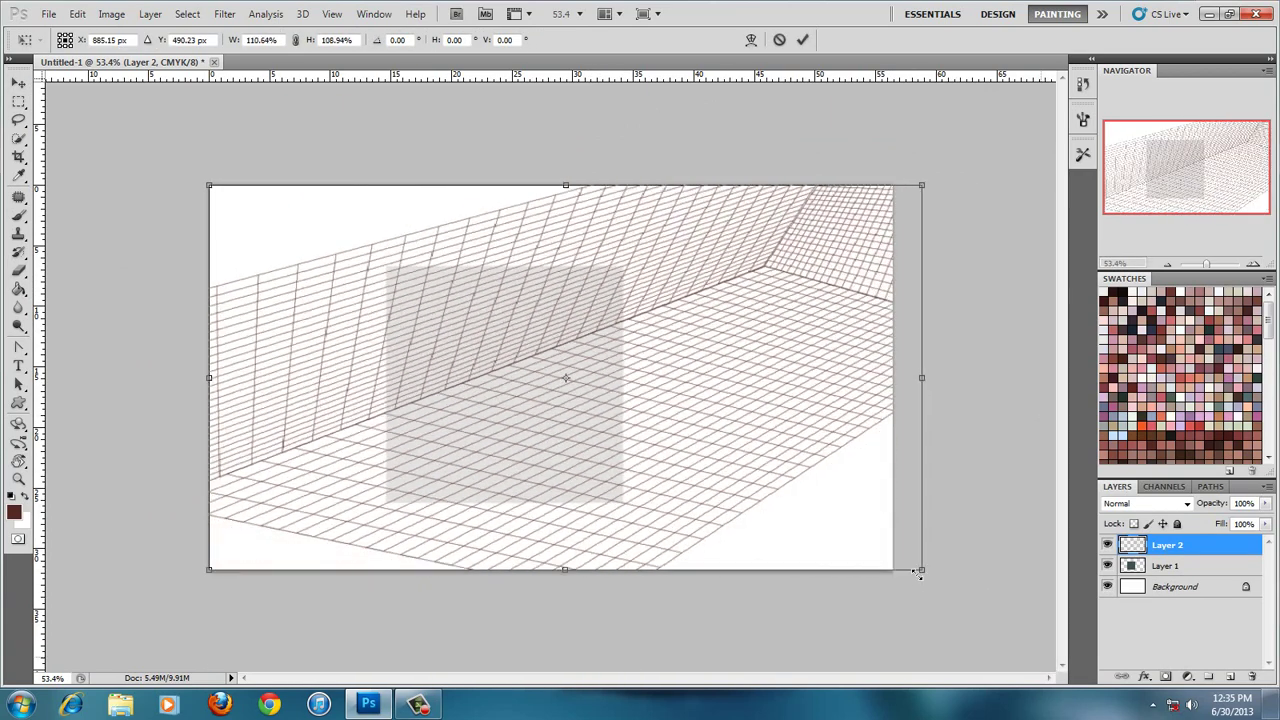
key("Return")
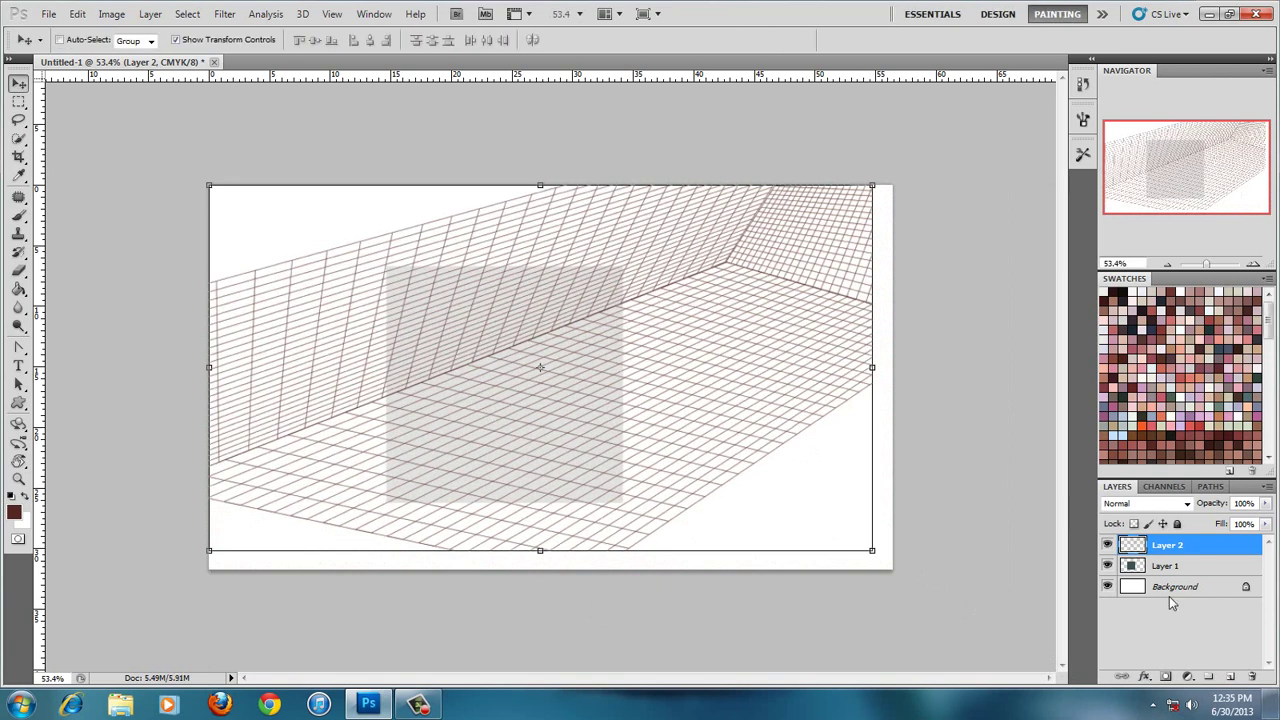
Delete the grid and square layers, leaving a blank white Background, and pull down a horizontal guide
key("Delete")
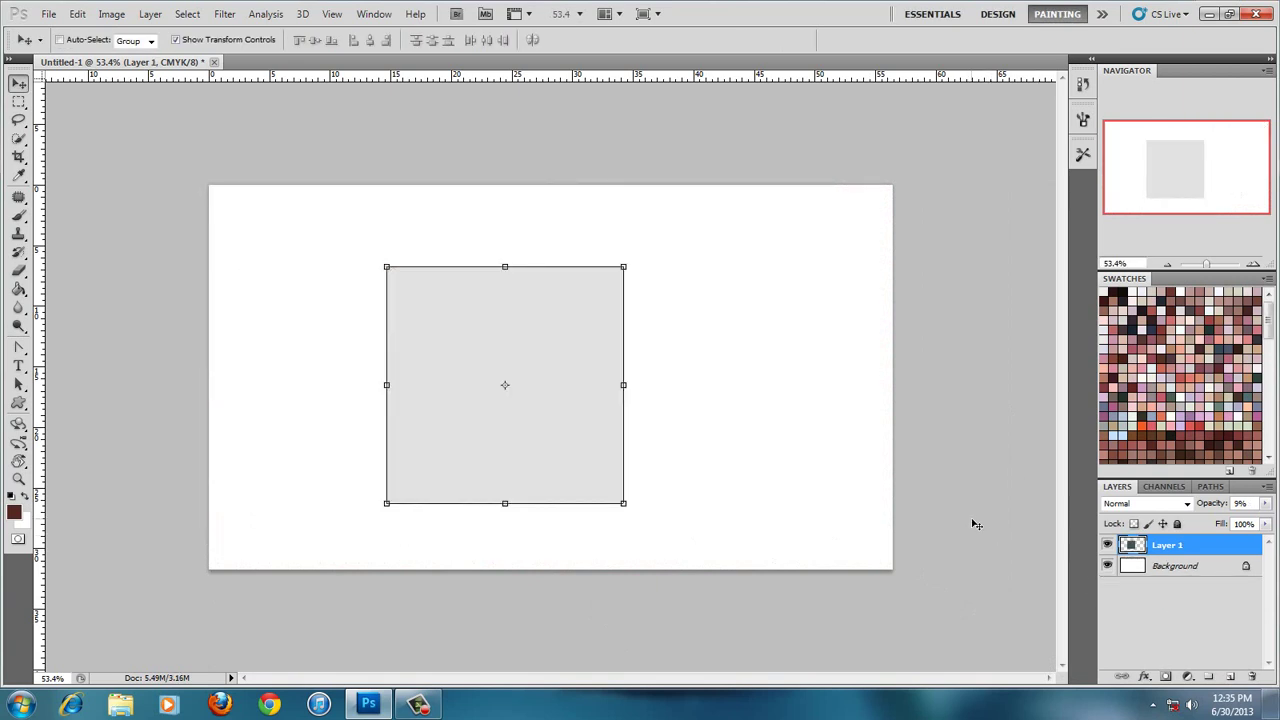
key("Delete")
left_click_drag(406, 78, 412, 200)
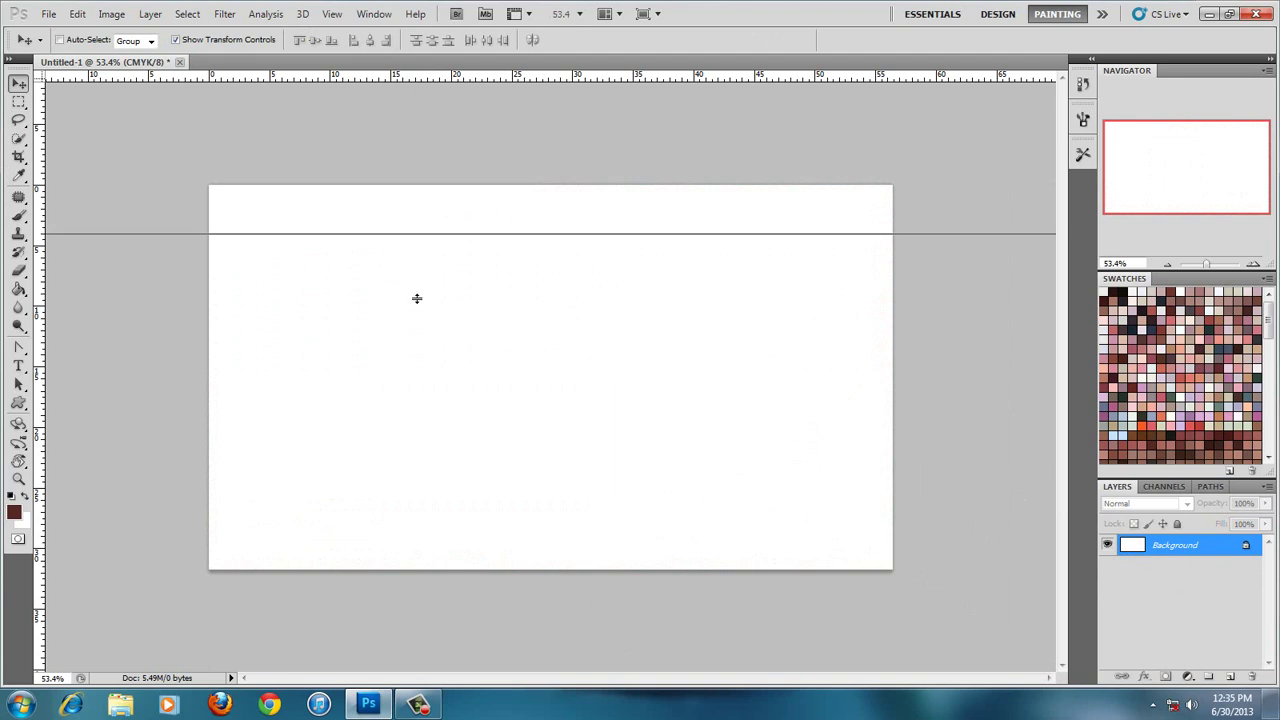
Place the horizon guide near the top and set polygons to a 99-sided star with 99% indent
left_click_drag(417, 269, 380, 237)
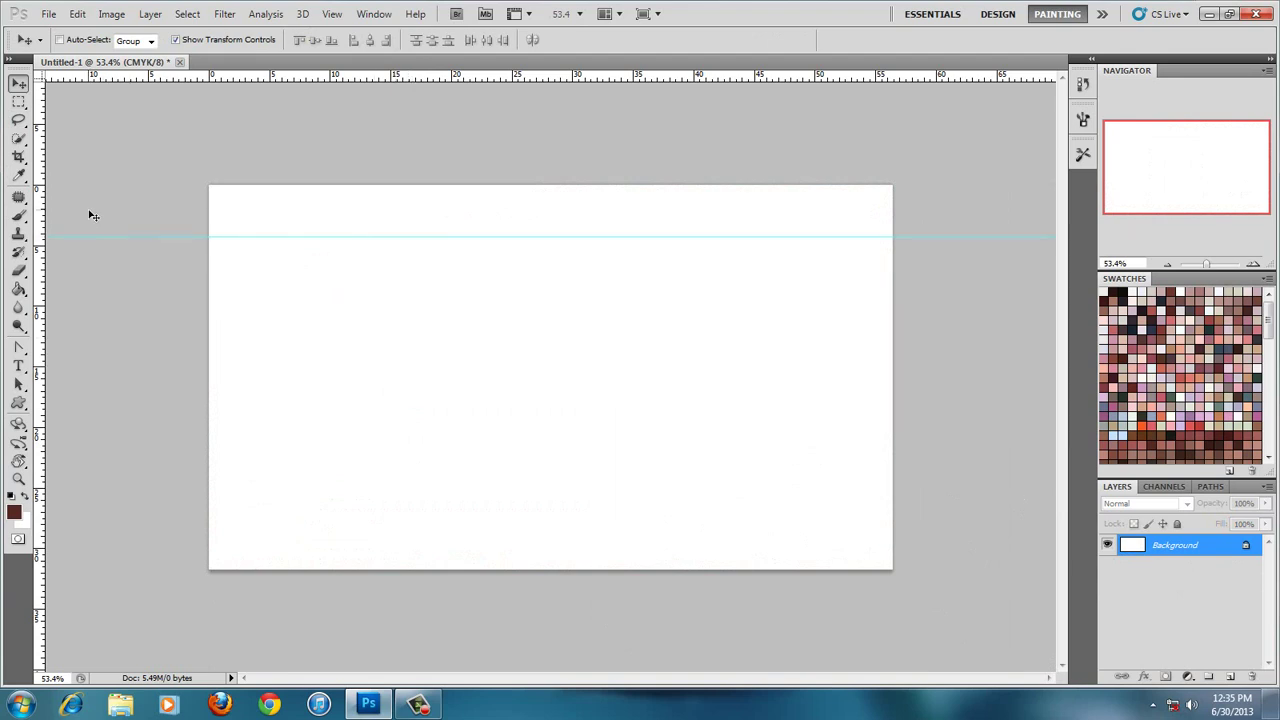
left_click(20, 403)
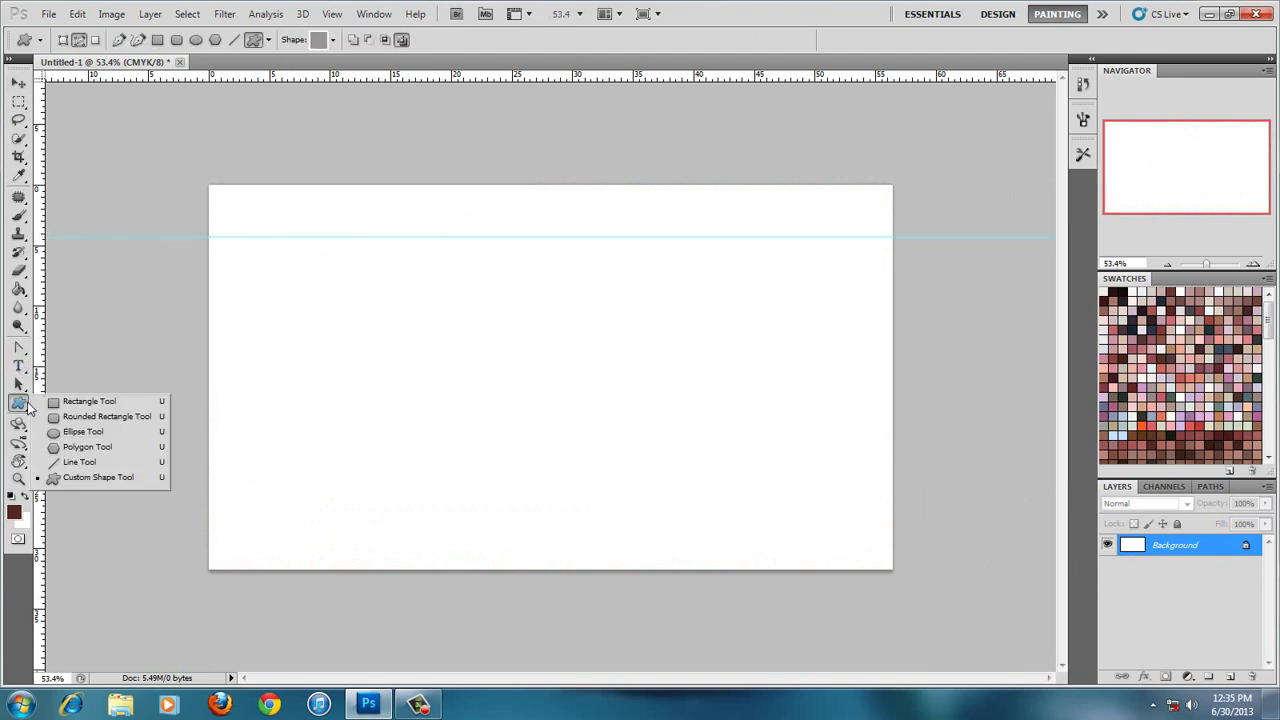
left_click(87, 446)
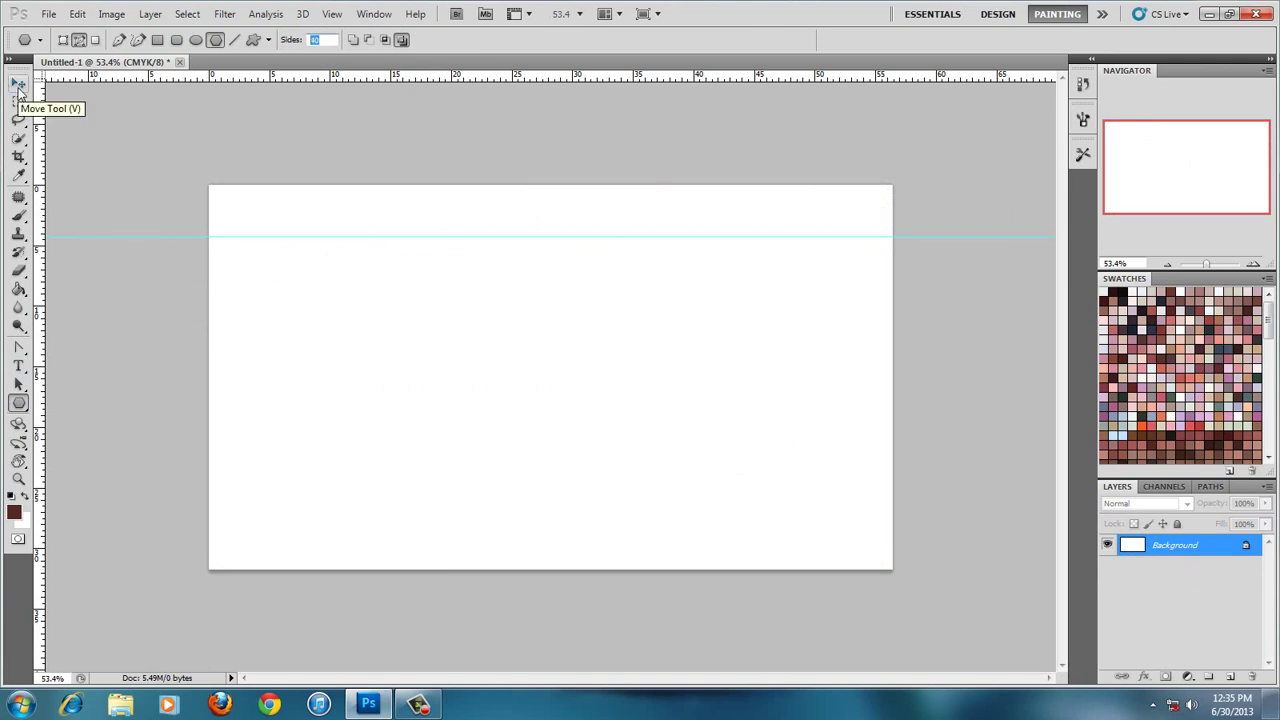
type("99")
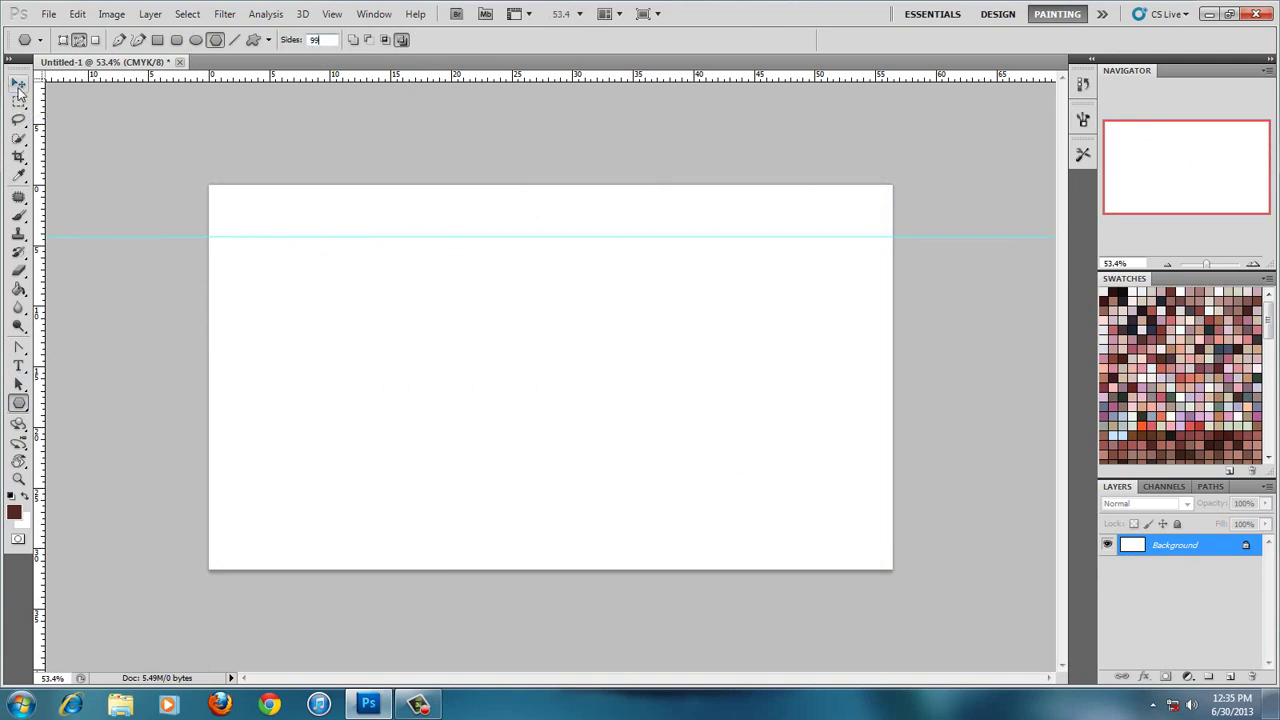
left_click(268, 40)
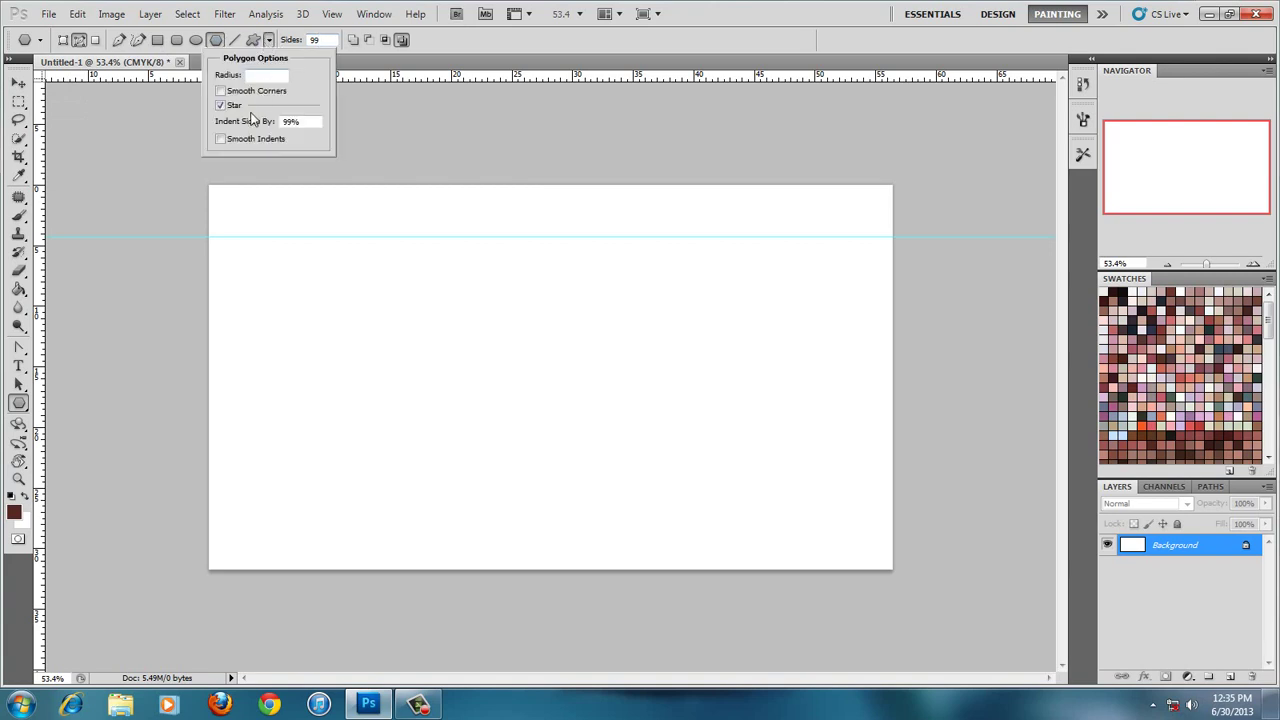
left_click(240, 120)
type("9")
key("Tab")
left_click(436, 55)
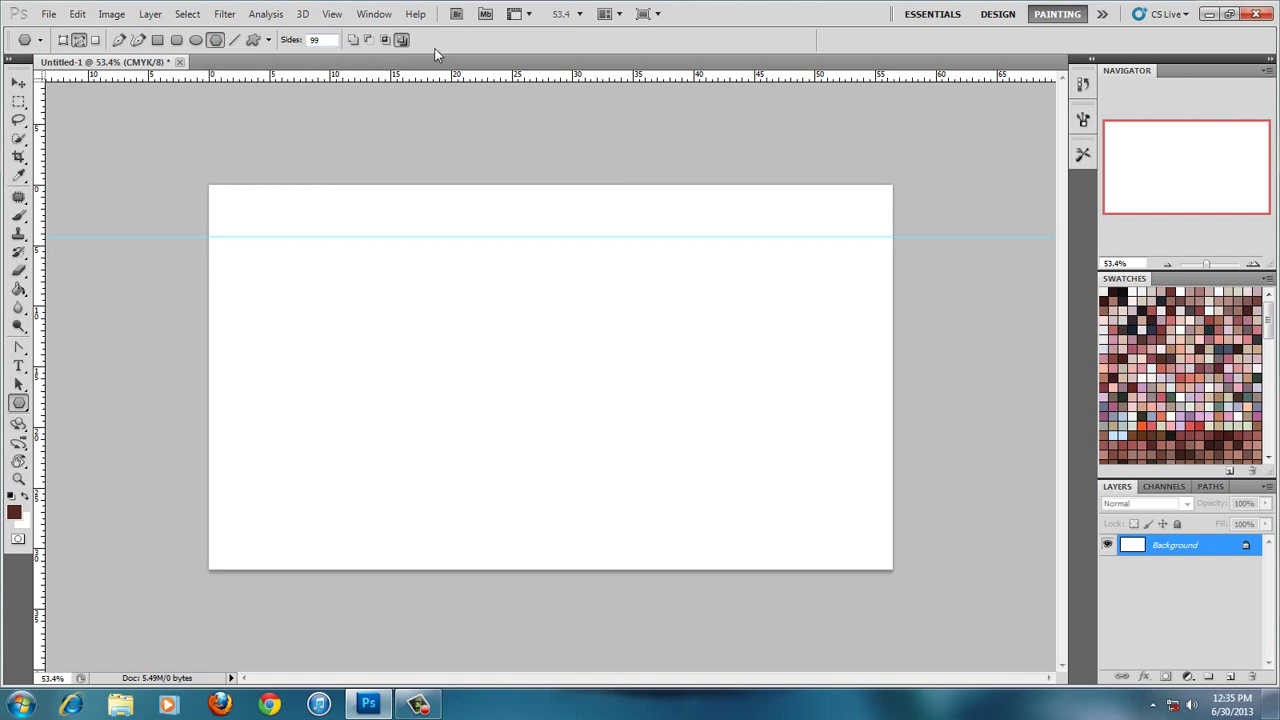
Create a new empty Layer 1, drawing and undoing a test diagonal line
left_click(231, 41)
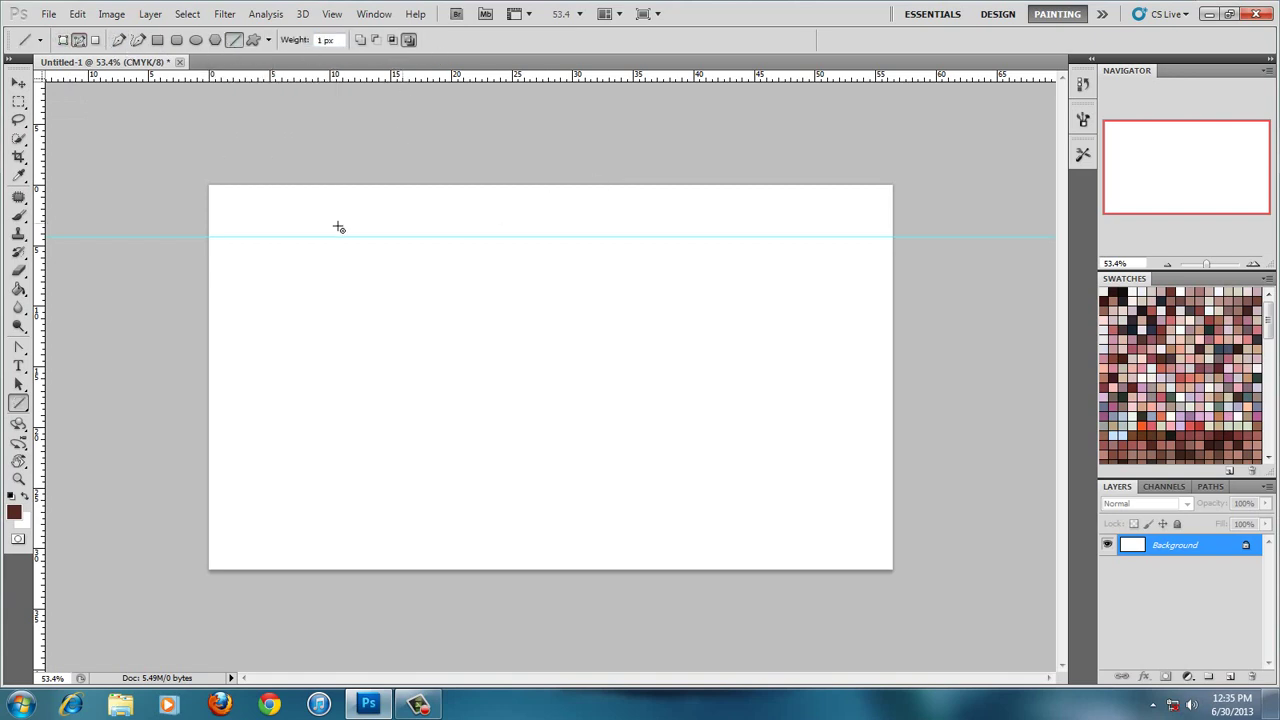
key("ctrl+shift+alt+n")
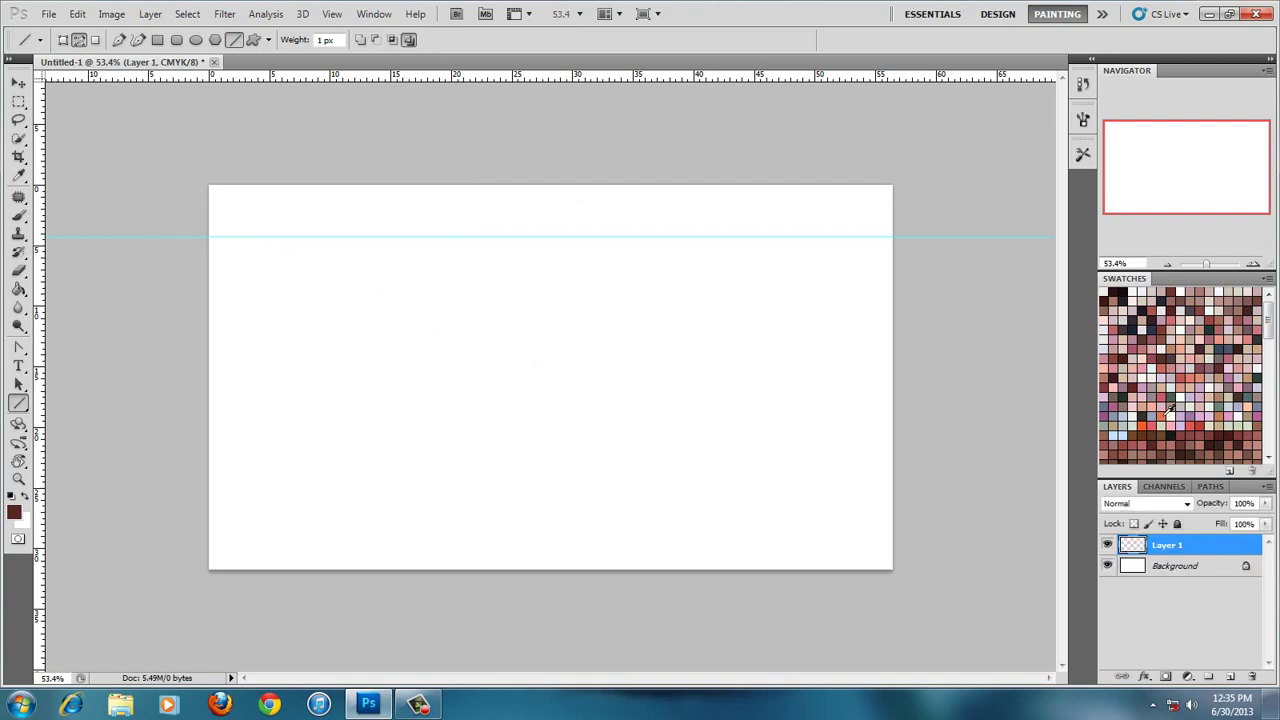
left_click_drag(178, 237, 643, 503)
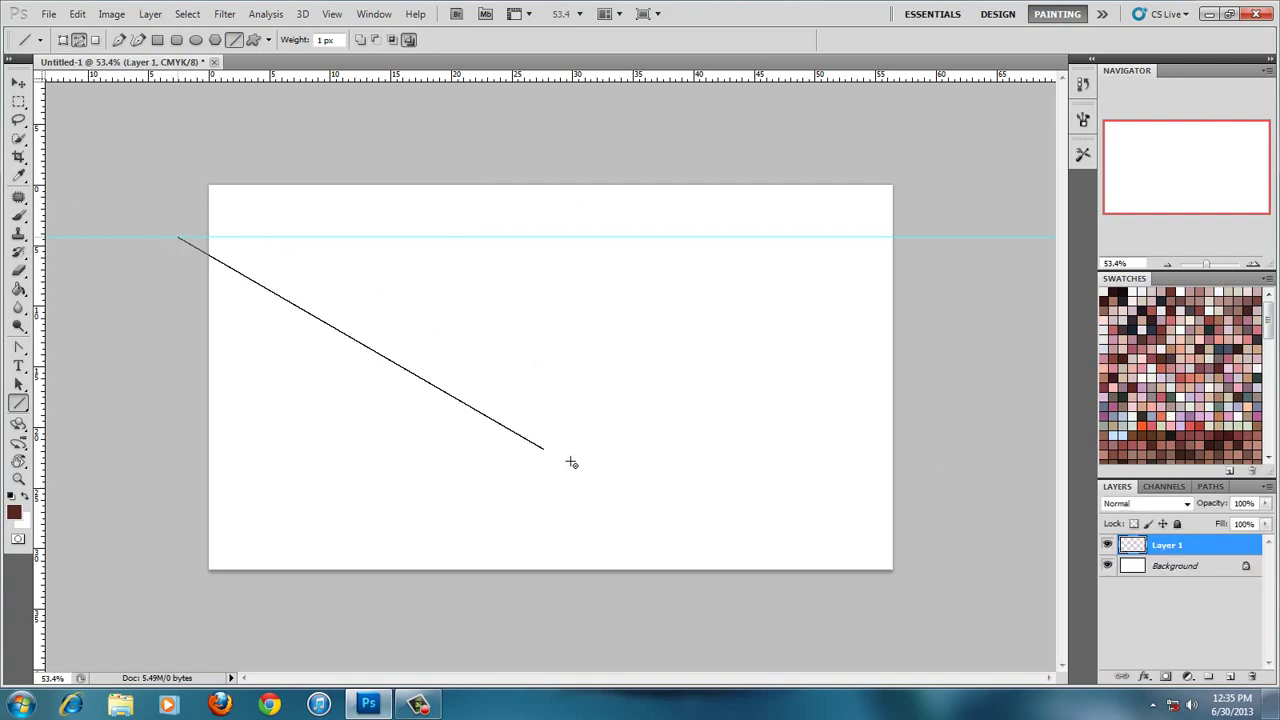
key("ctrl+z")
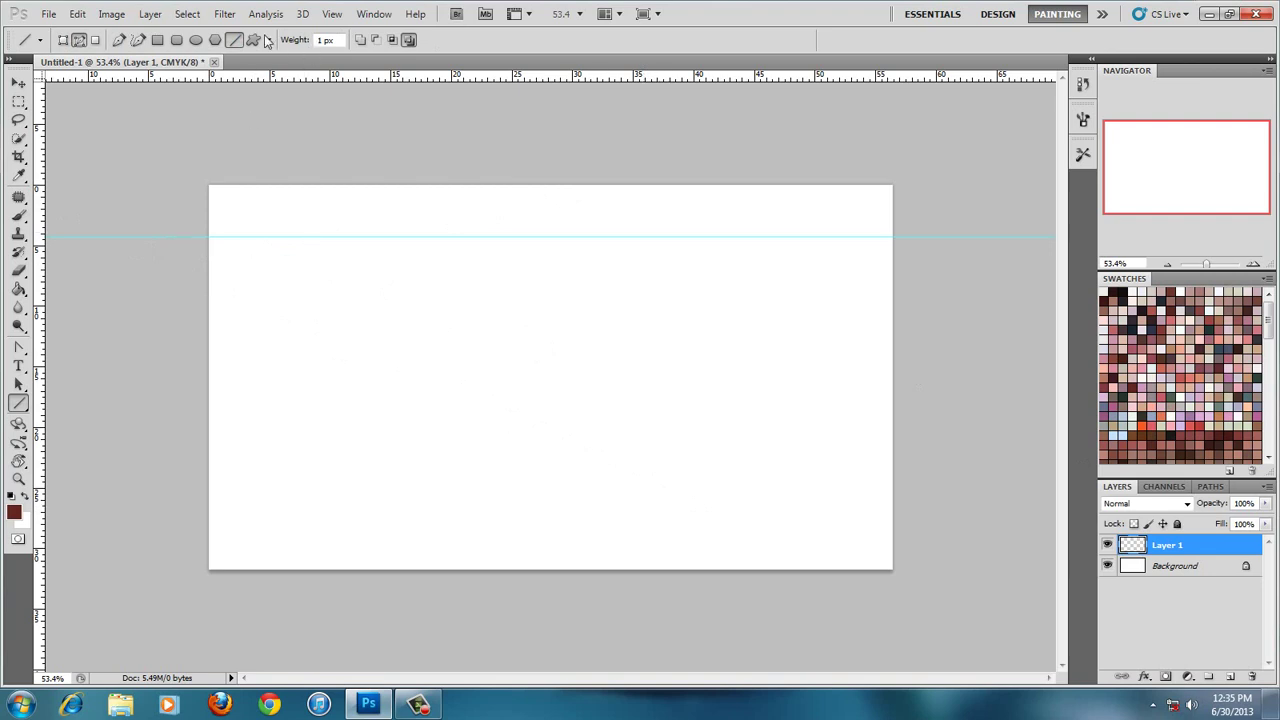
left_click(254, 40)
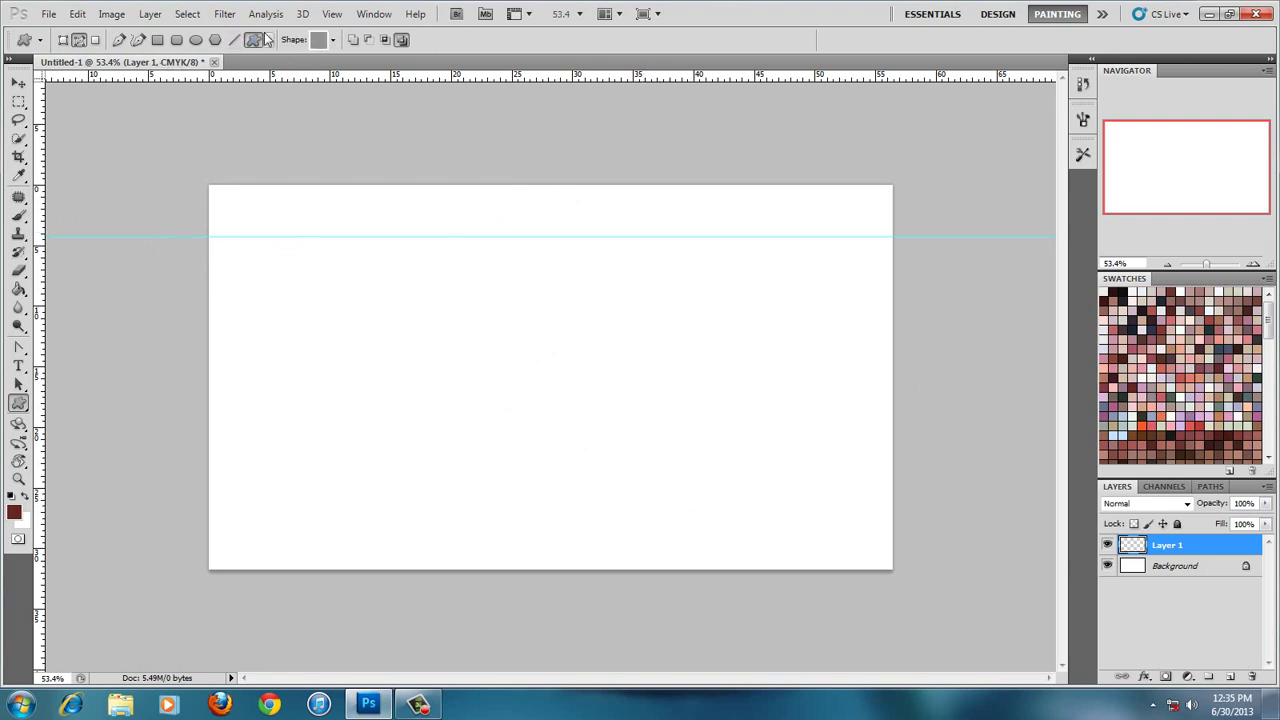
left_click(268, 40)
left_click(268, 40)
Draw Fill Pixels star lines radiating from left and right vanishing points on the horizon
left_click(20, 398)
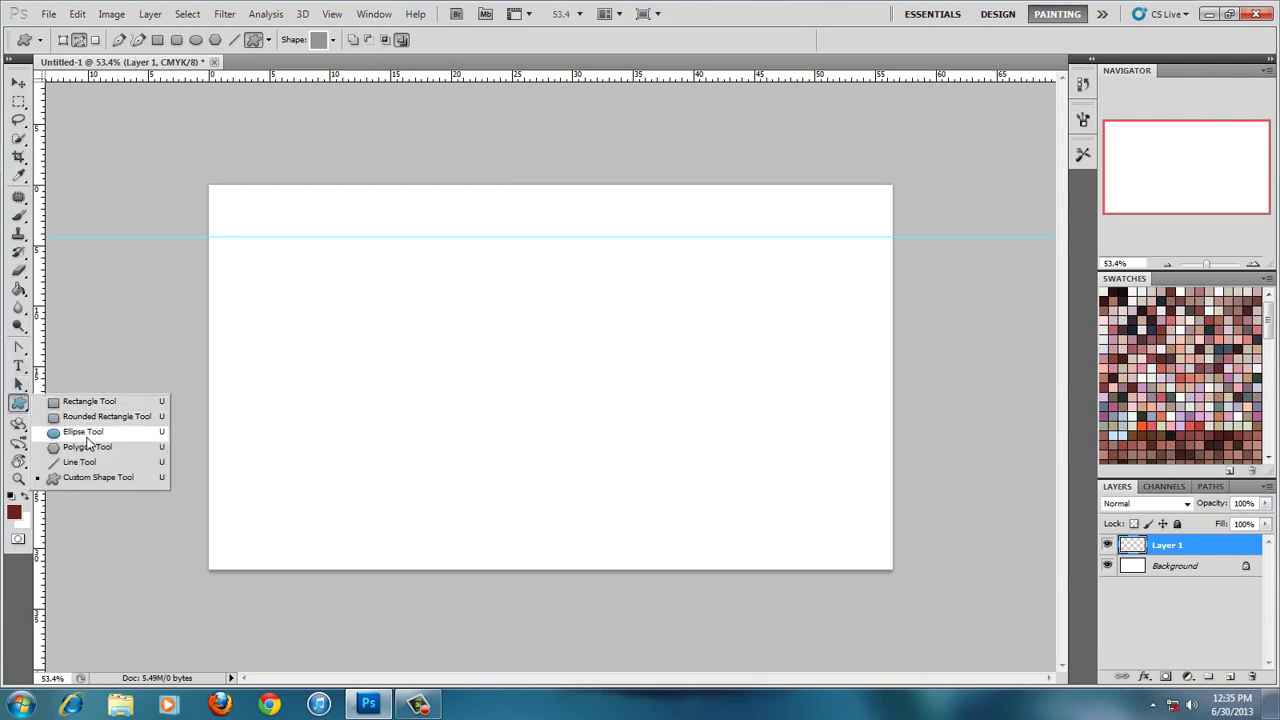
left_click(108, 443)
left_click(268, 40)
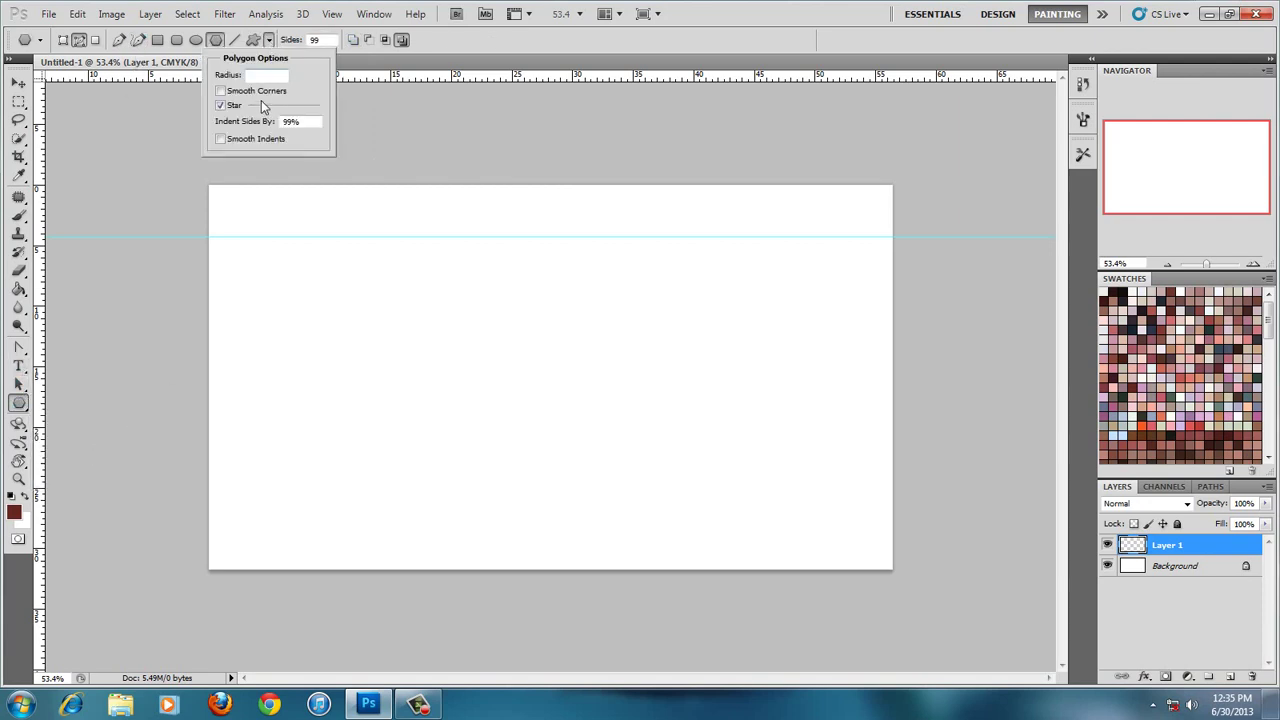
left_click(95, 40)
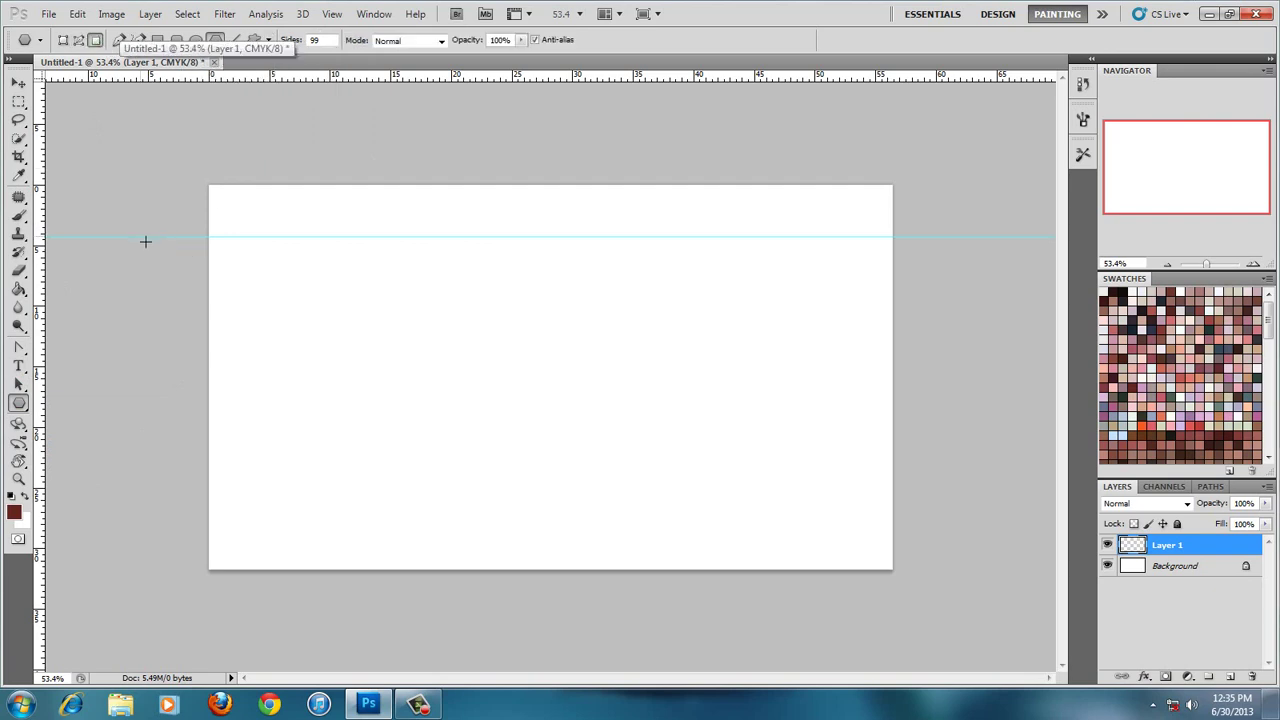
left_click_drag(143, 235, 1006, 529)
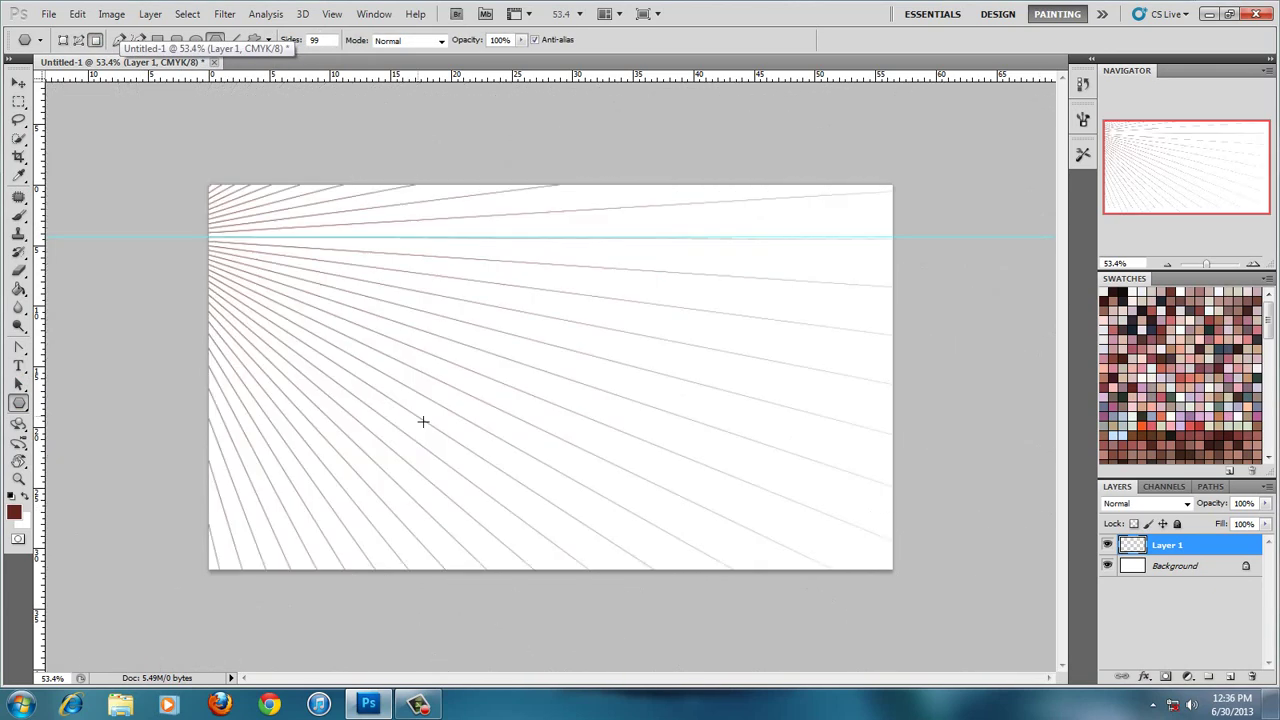
left_click(1117, 380)
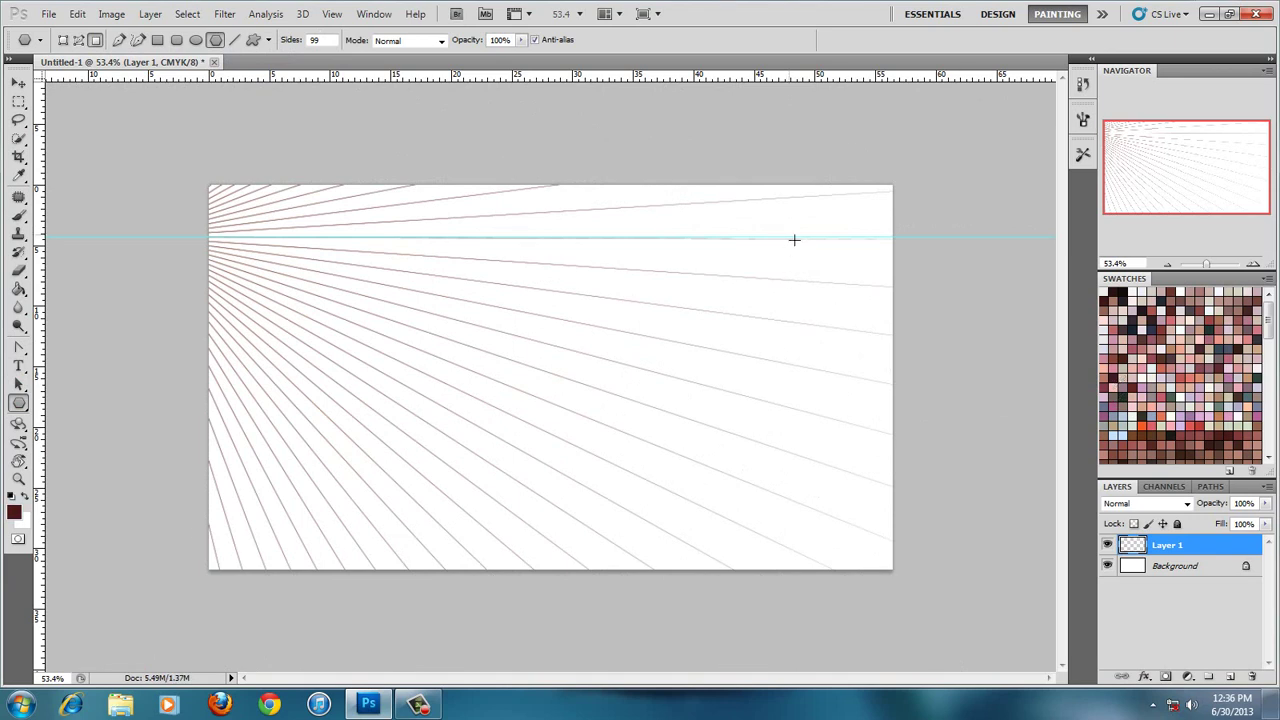
left_click_drag(790, 238, 191, 557)
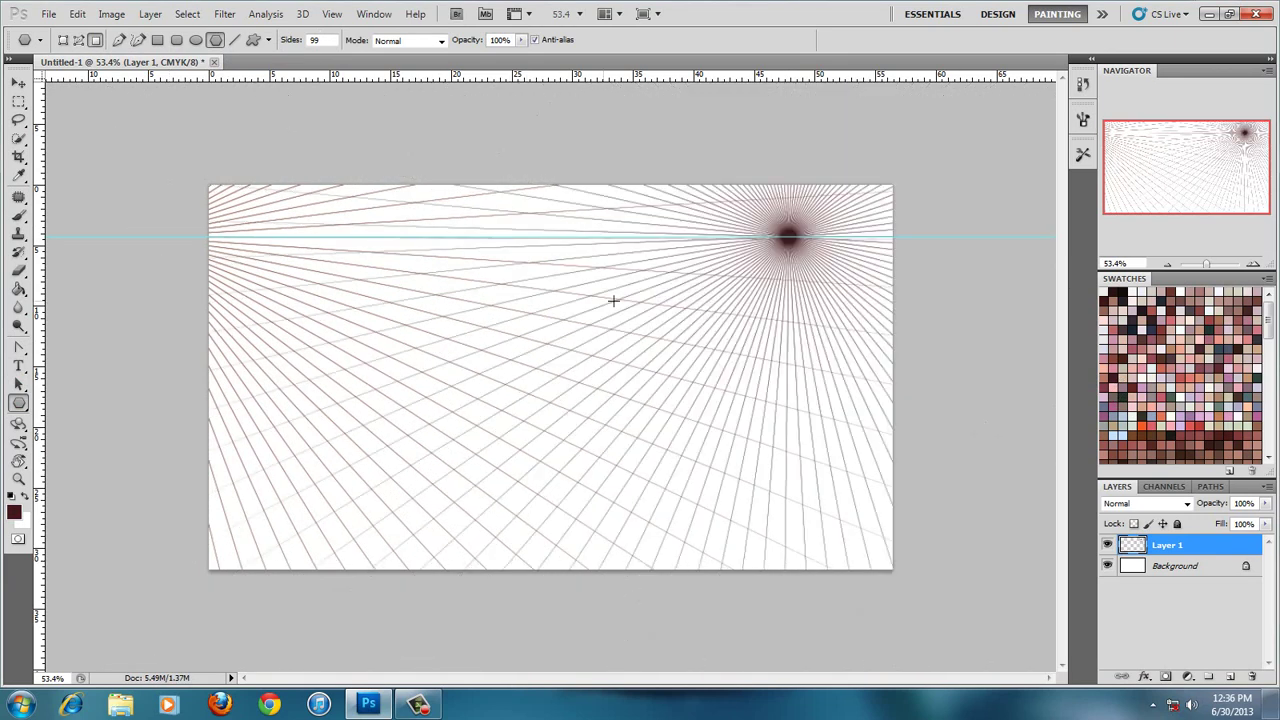
Try orange radiating lines from mid-horizon and above the canvas, undoing them
left_click(1143, 433)
left_click_drag(507, 242, 571, 646)
key("ctrl+z")
left_click_drag(517, 95, 560, 640)
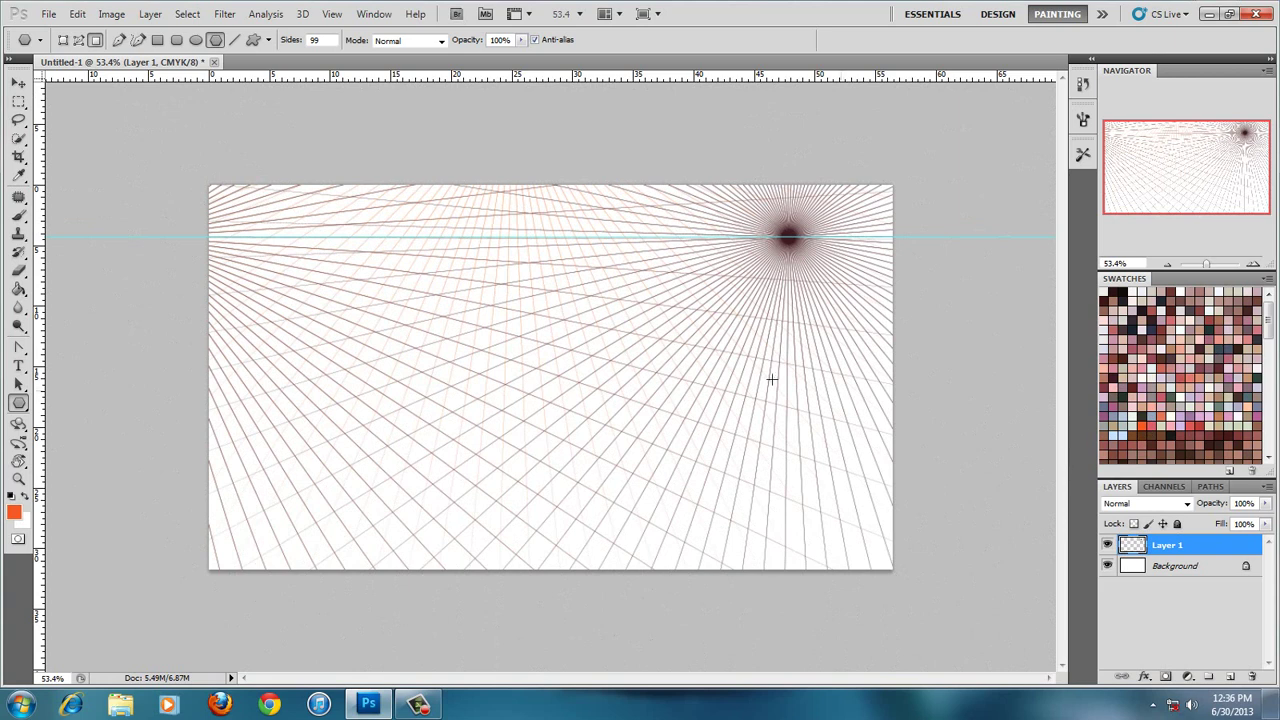
left_click_drag(501, 191, 509, 660)
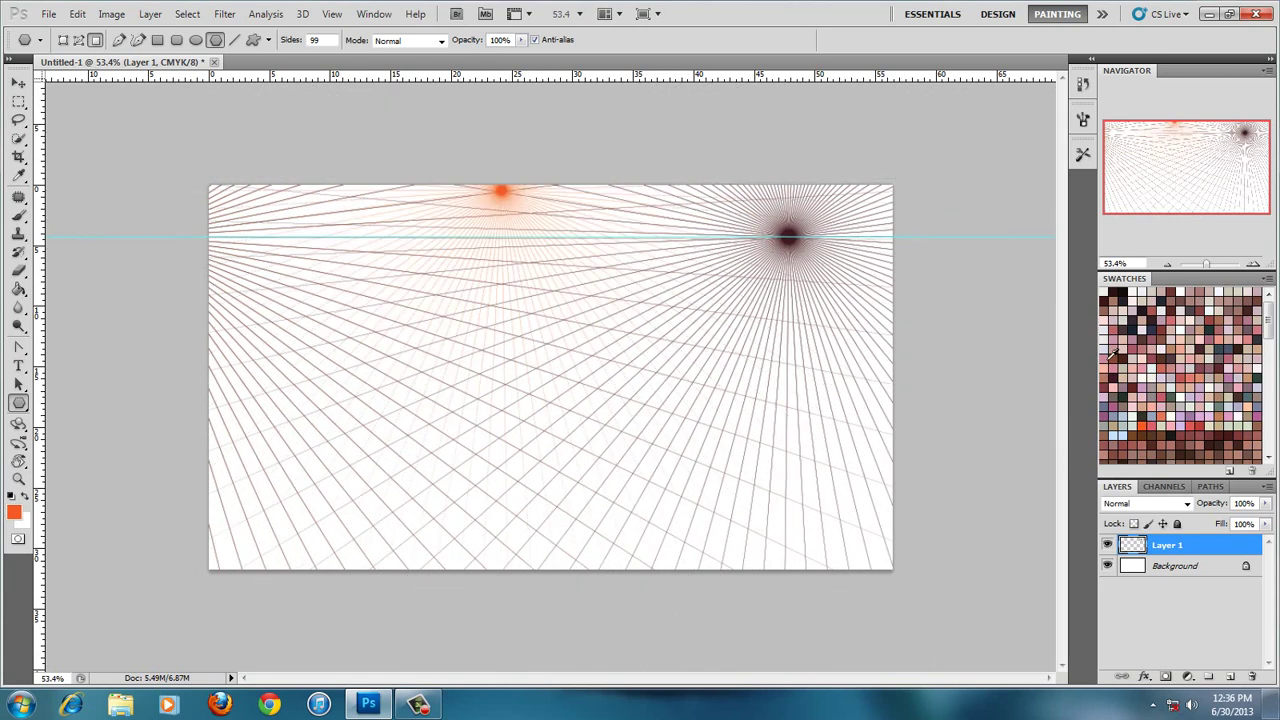
key("ctrl+z")
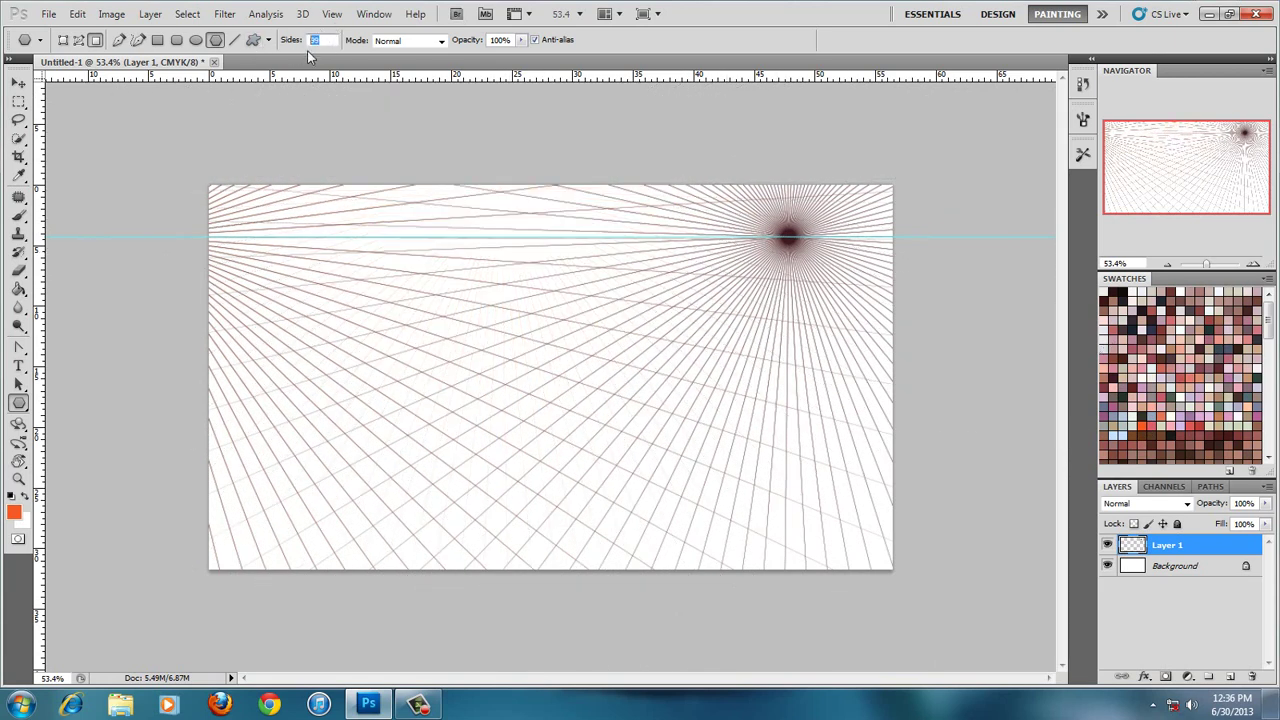
Try a six-sided star, undo it, then draw a 33-sided radiating star and zoom out
type("60")
left_click_drag(553, 153, 897, 270)
key("ctrl+z")
type("33")
left_click_drag(510, 138, 520, 668)
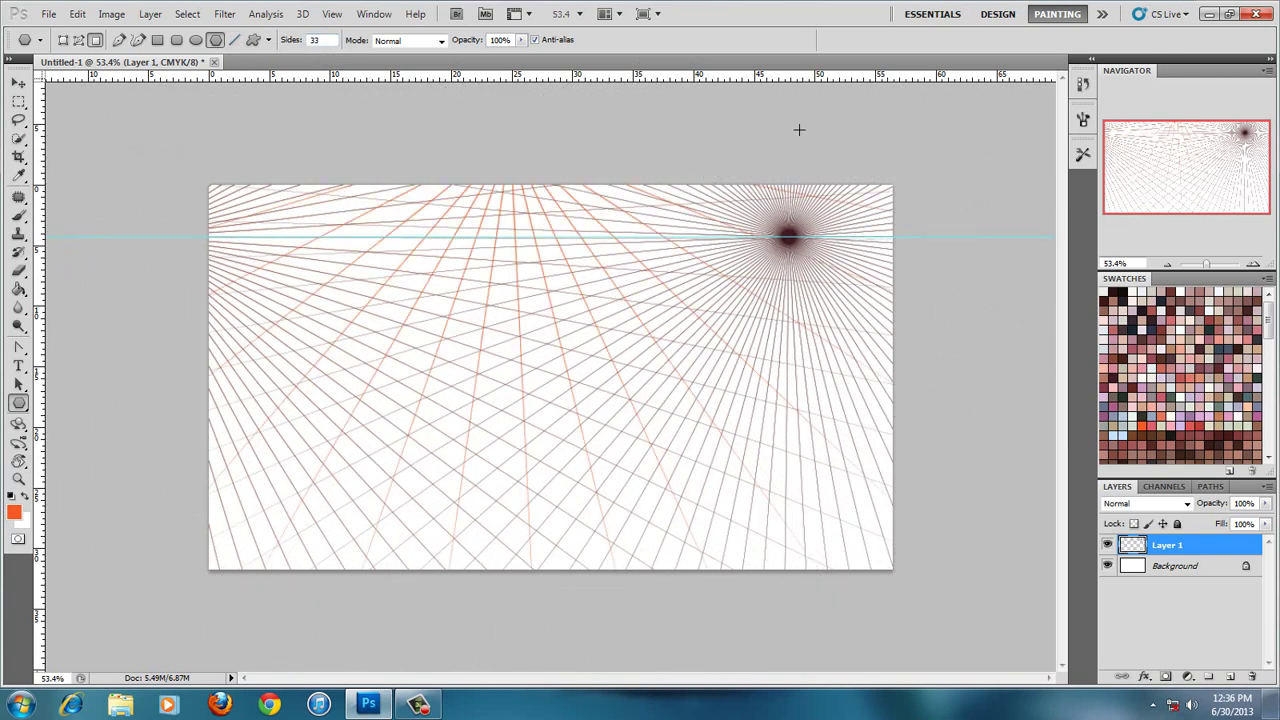
left_click(1167, 264)
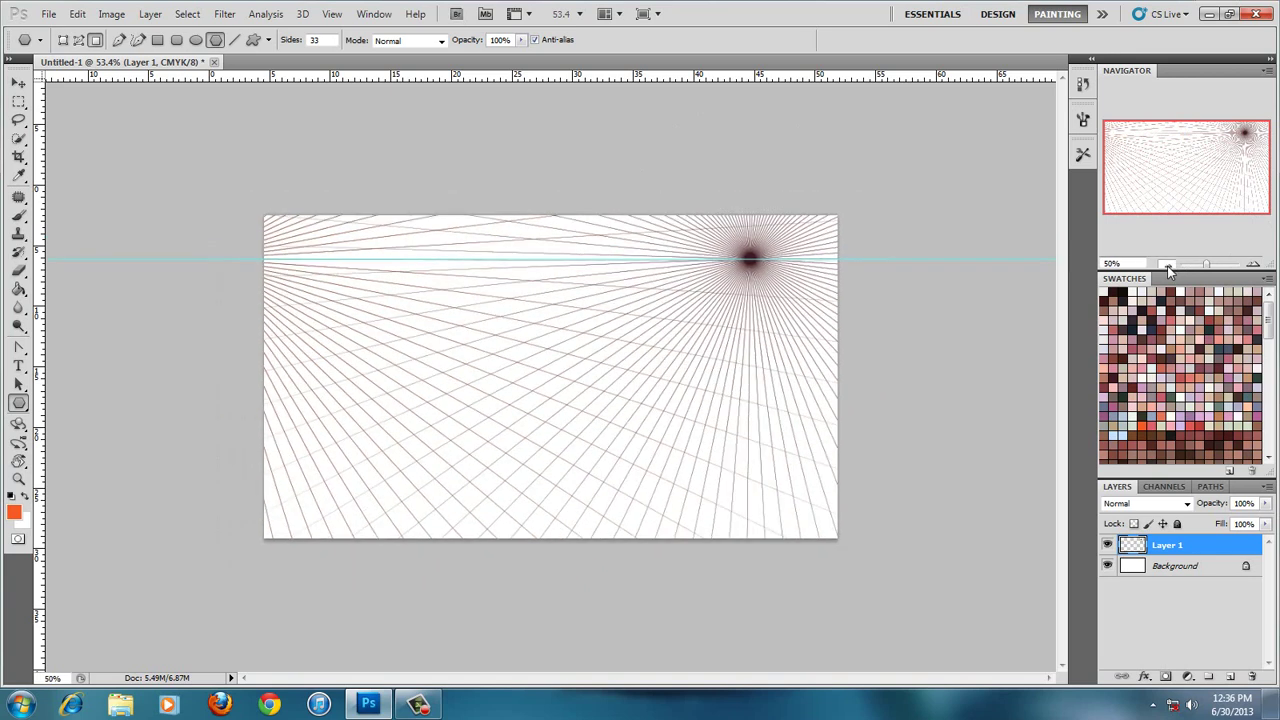
left_click(1167, 264)
Add another 33-sided star, zoom back to 50%, and try orange lines from the left
mouse_move(551, 162)
left_mouse_down()
mouse_move(569, 619)
mouse_move(580, 531)
left_mouse_up()
key("Escape")
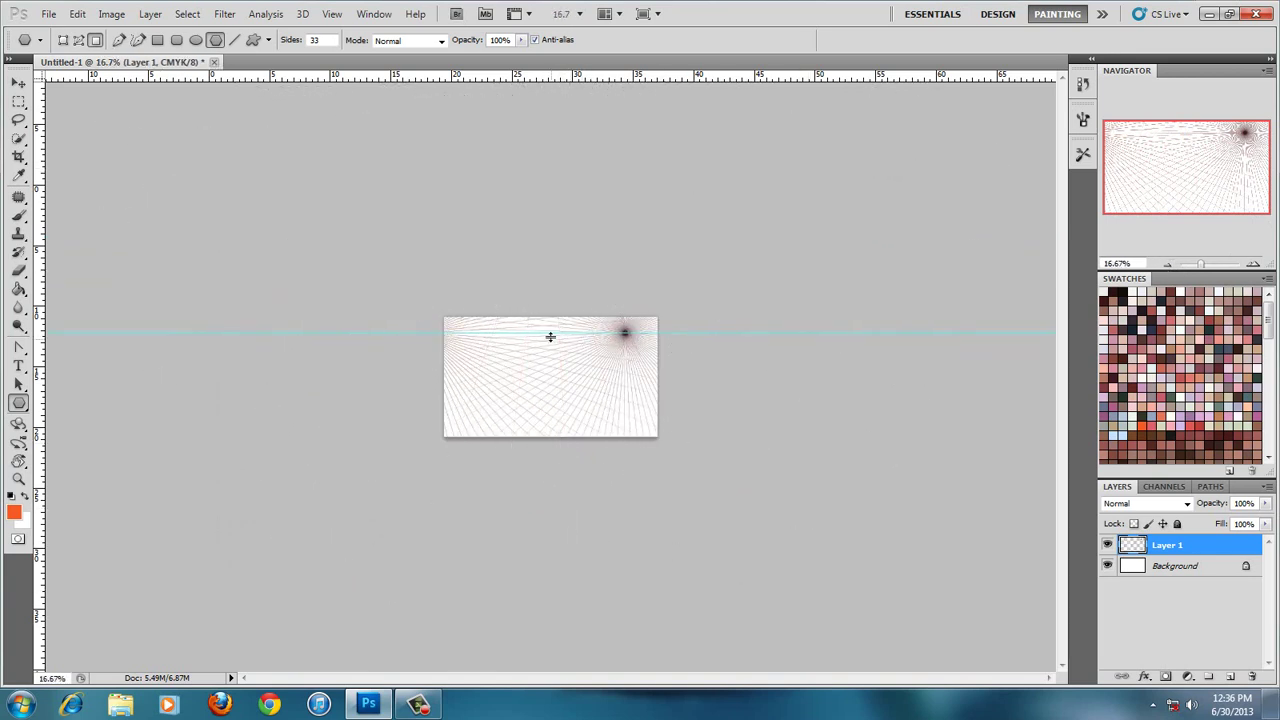
left_click_drag(523, 293, 543, 520)
left_click(1254, 265)
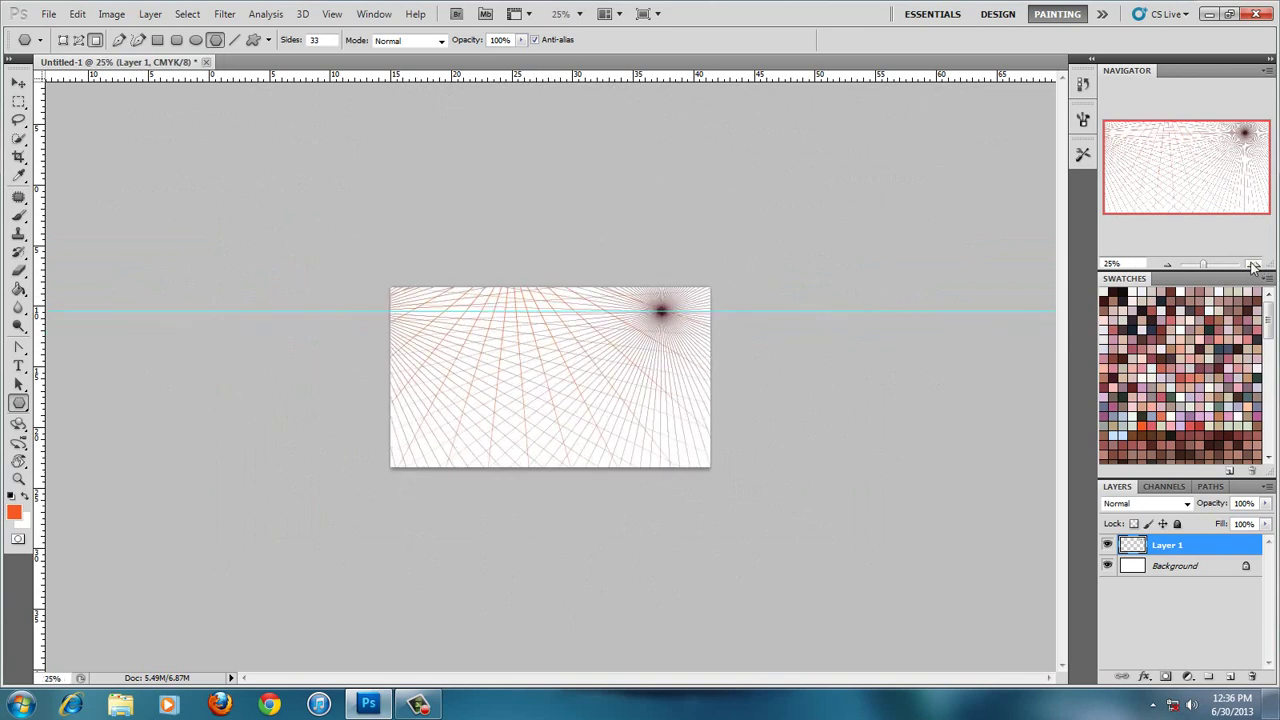
left_click(1254, 265)
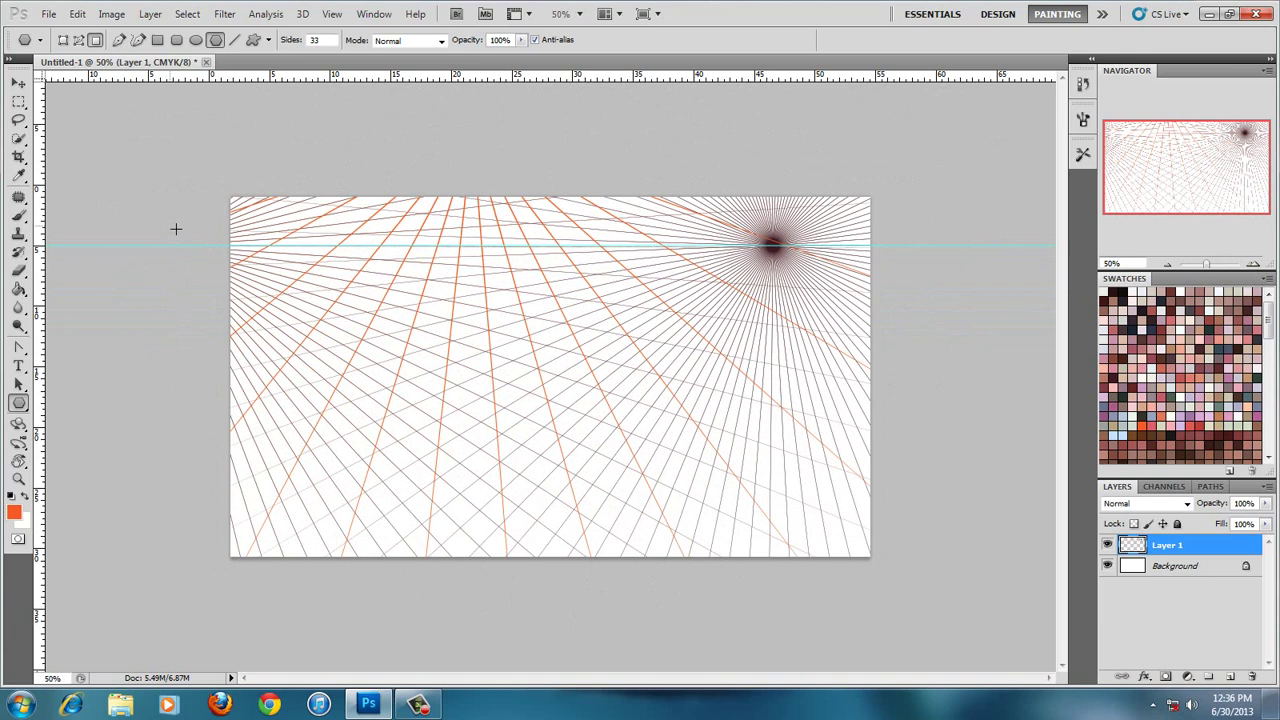
left_click_drag(211, 245, 1003, 534)
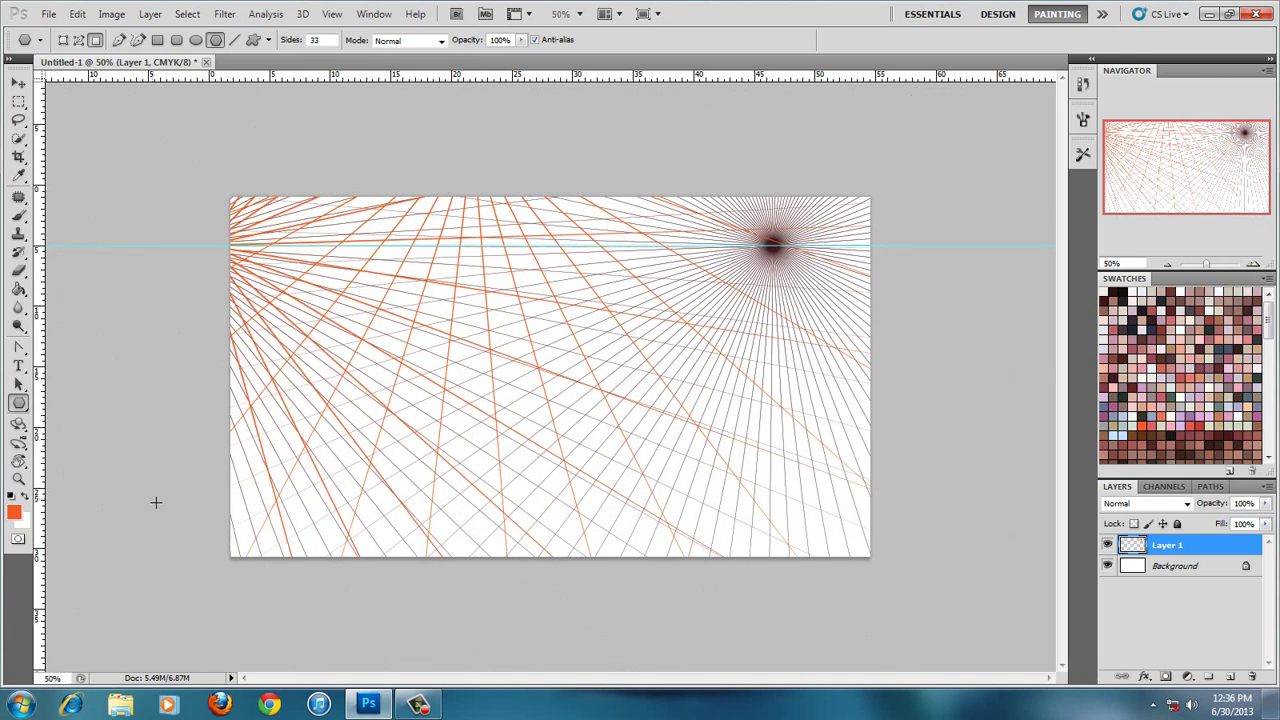
key("ctrl+z")
left_click_drag(211, 165, 130, 484)
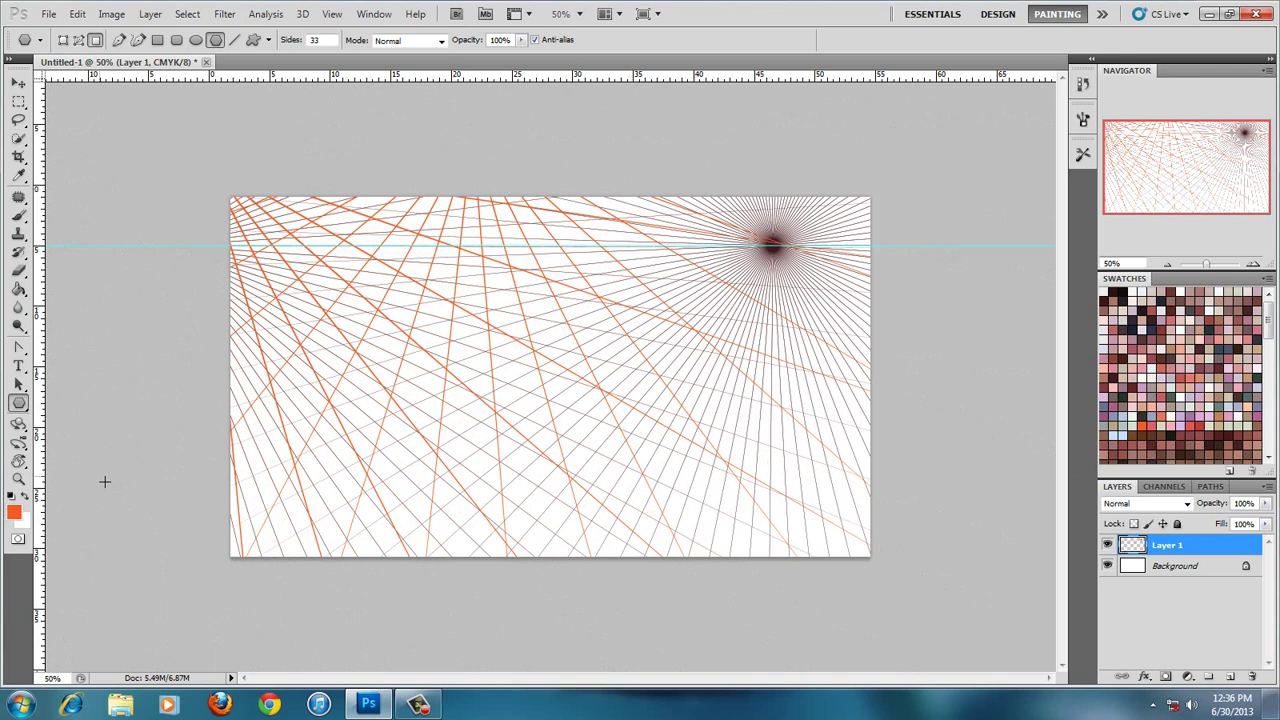
Try dark brown radiating lines, undo them, and delete Layer 1
left_click(1160, 328)
left_click_drag(183, 200, 782, 611)
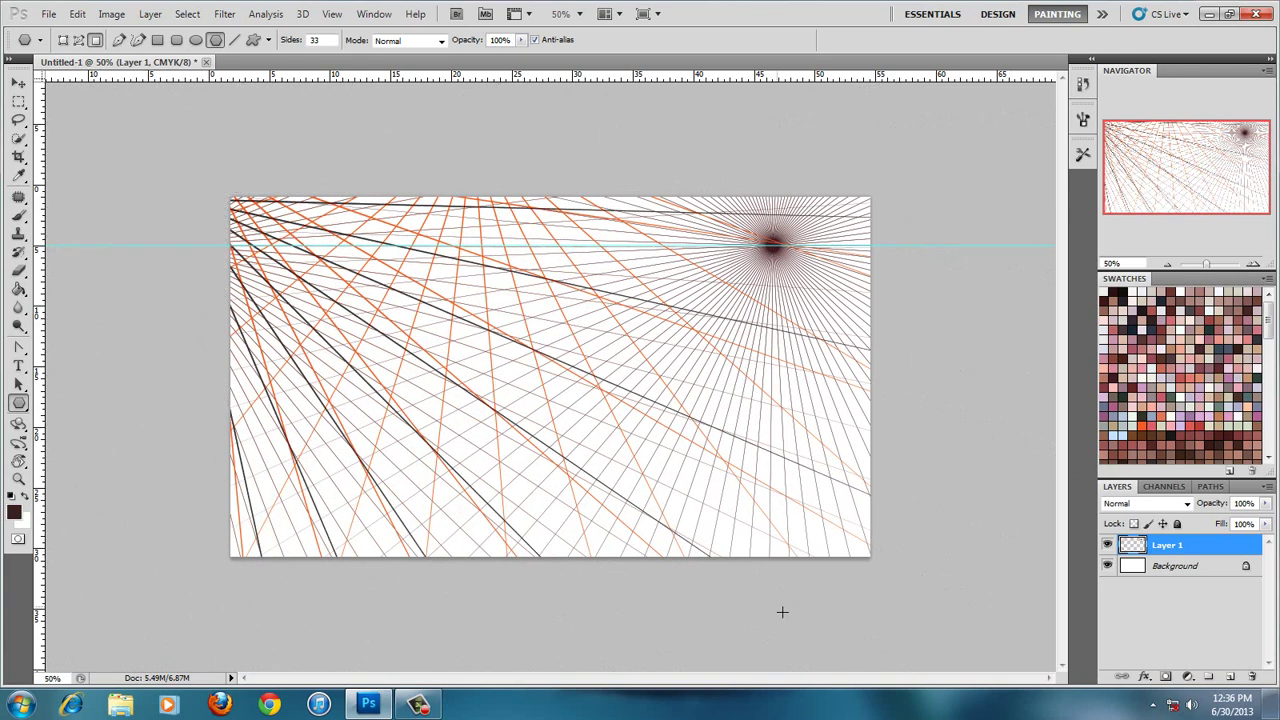
key("ctrl+z")
key("Delete")
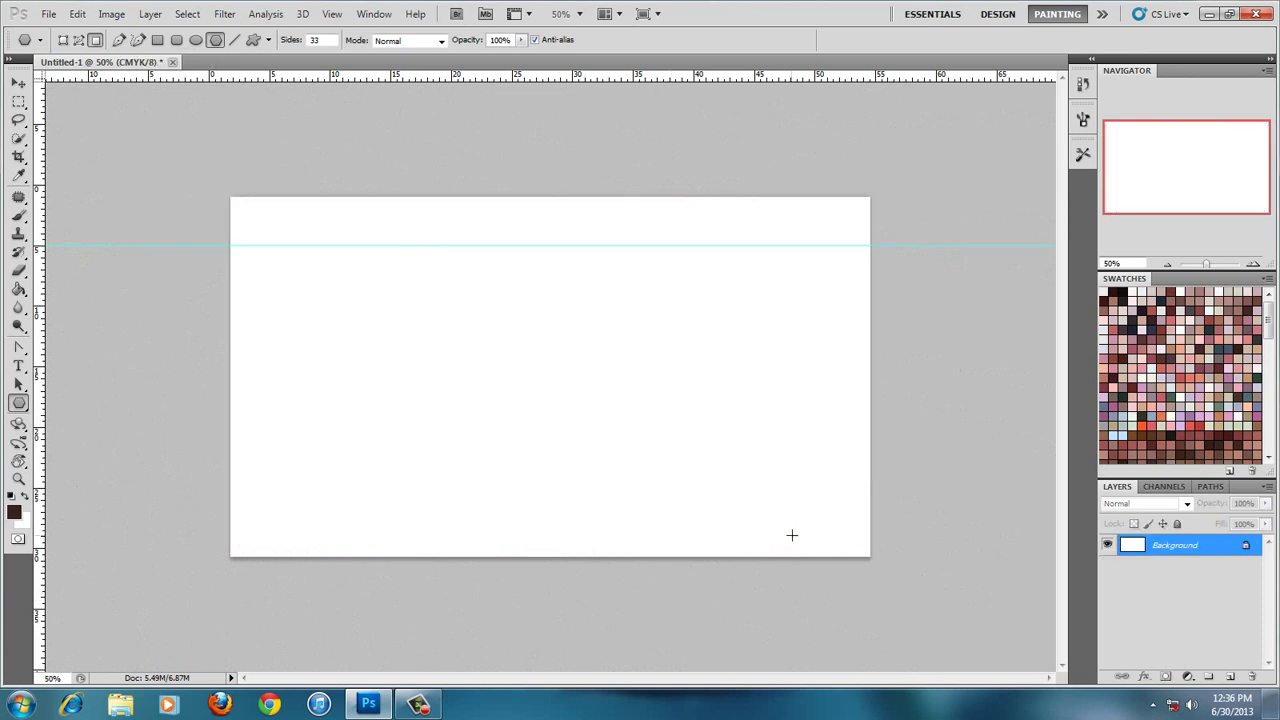
Set Polygon sides to 80 and test three radial bursts, undoing each to leave the canvas blank
key("Return")
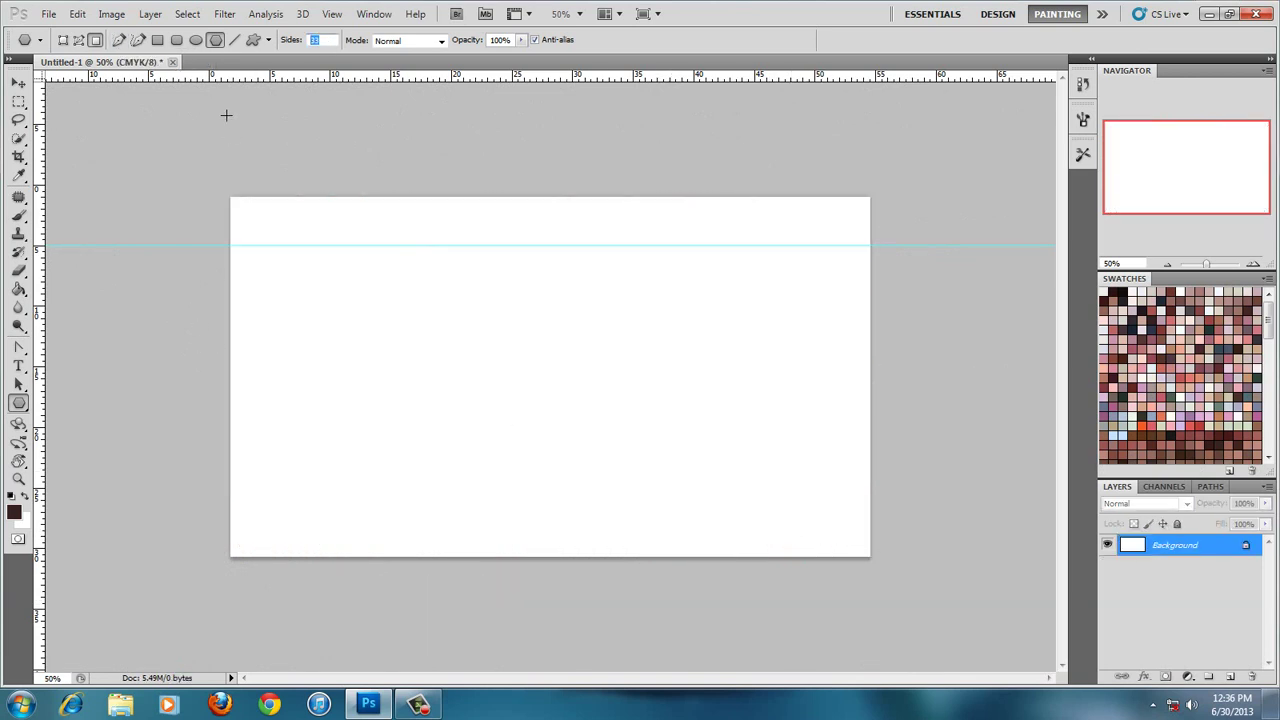
type("80")
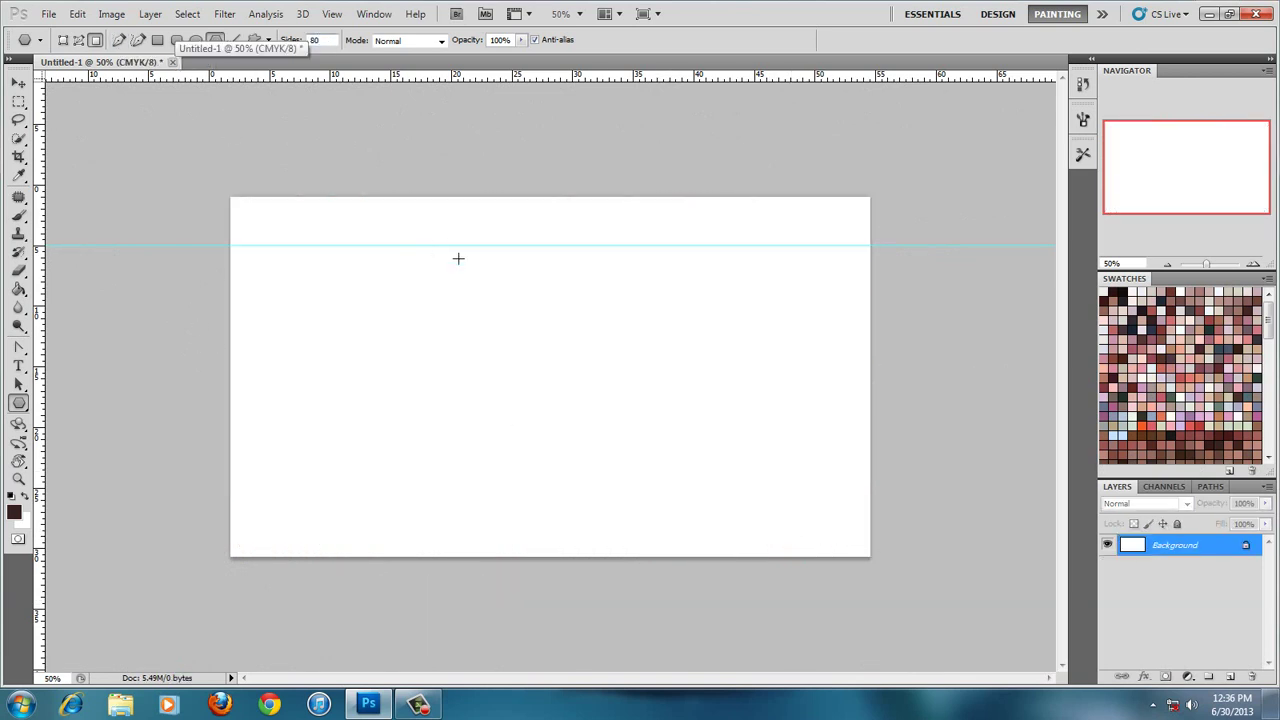
left_click_drag(463, 249, 930, 595)
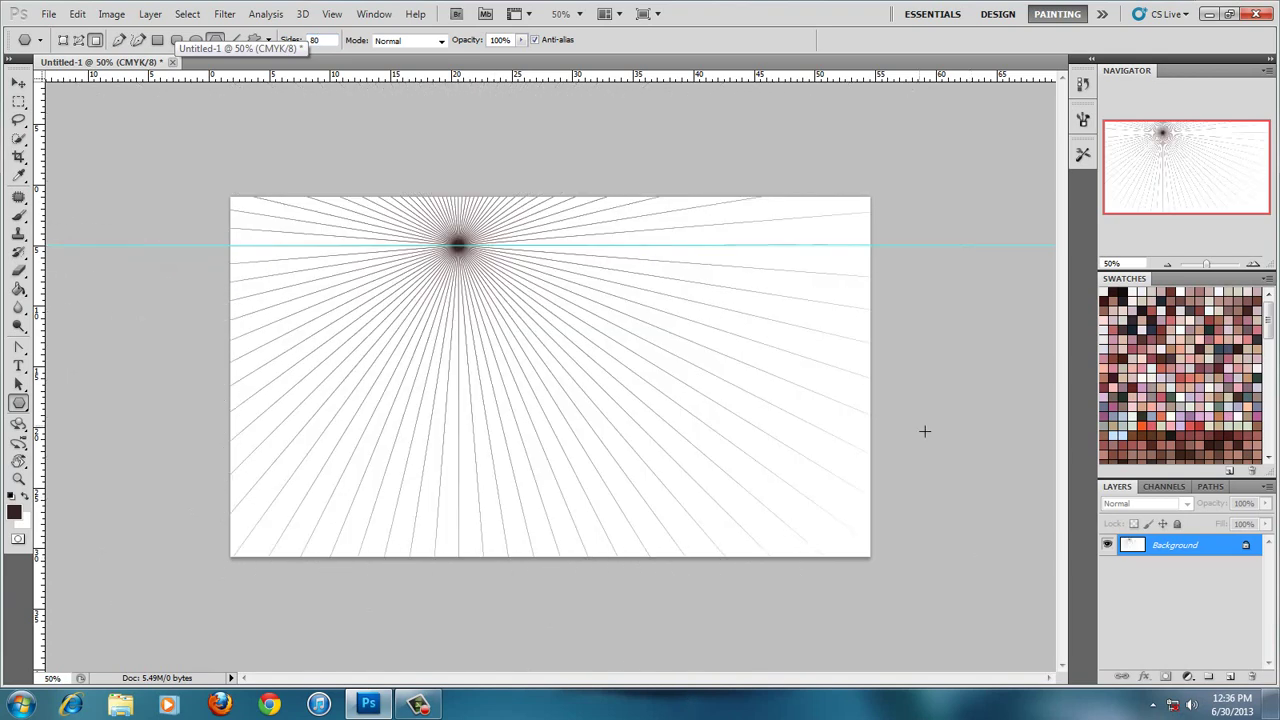
key("ctrl+z")
left_click_drag(283, 246, 6, 436)
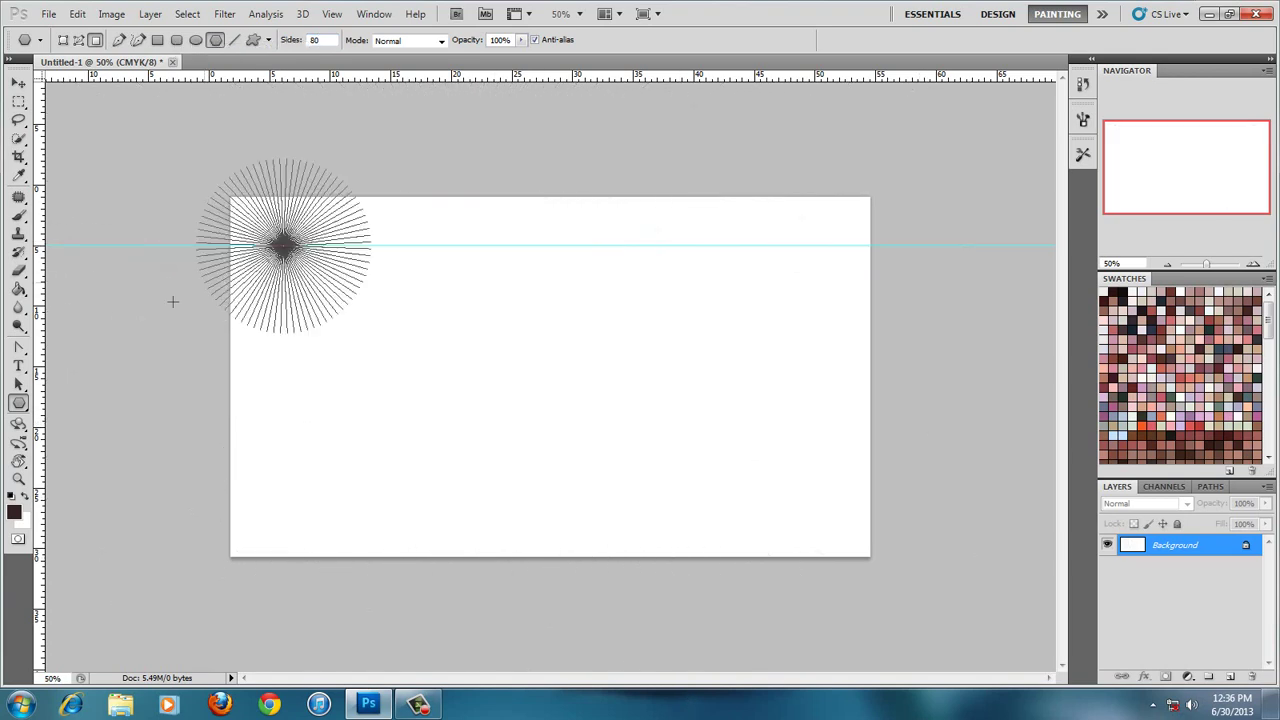
key("ctrl+z")
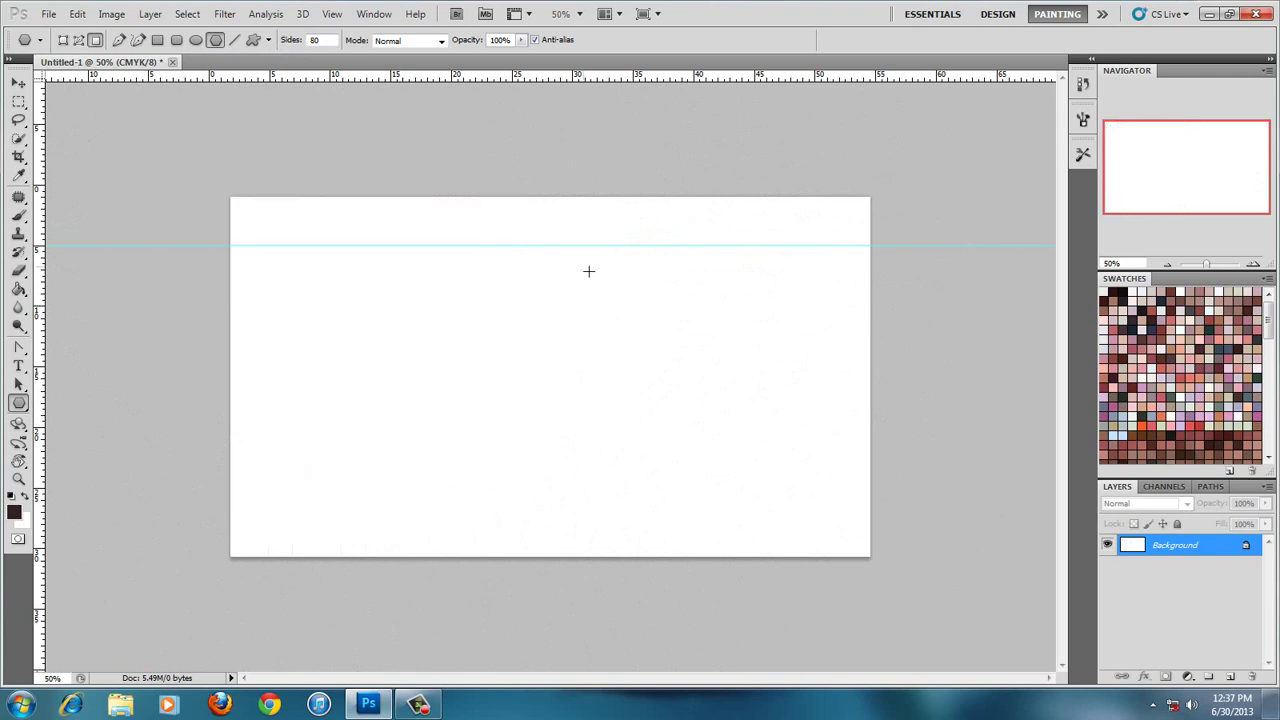
left_click_drag(599, 248, 556, 564)
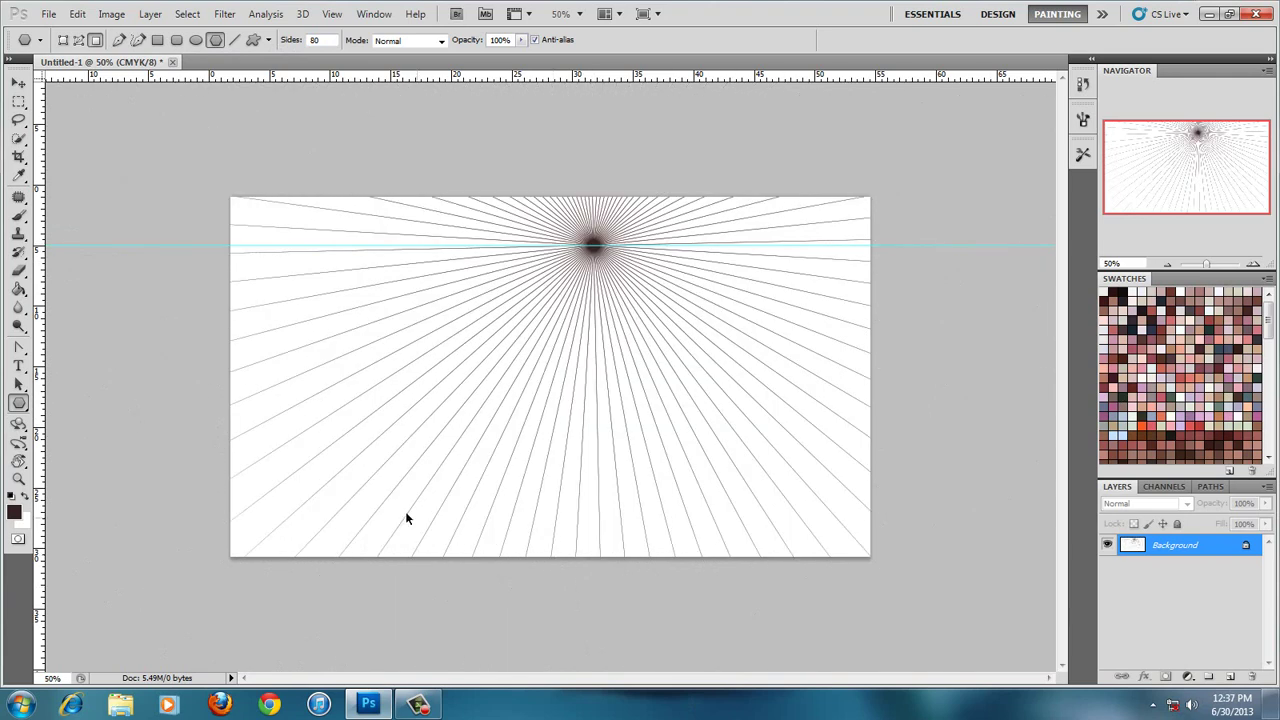
key("ctrl+z")
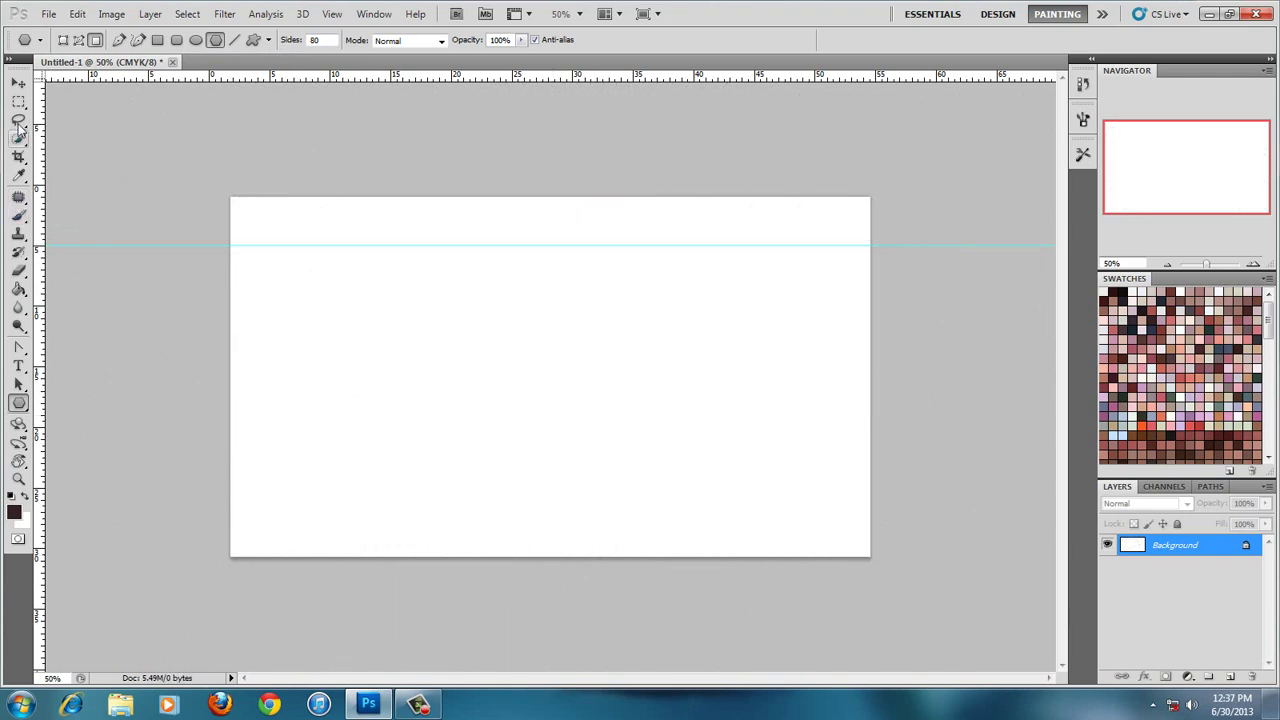
left_click(24, 408)
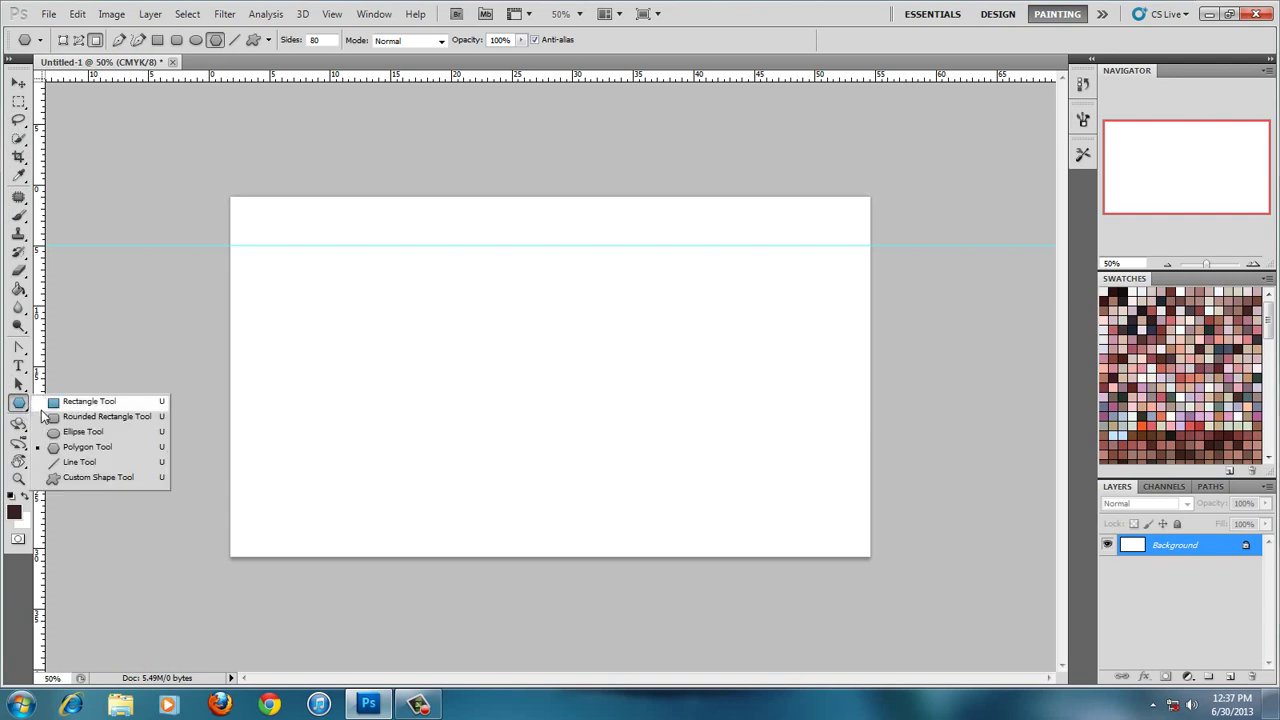
On a new layer, stroke a tall rectangular selection as the first panel outline
left_click(19, 102)
key("ctrl+shift+alt+n")
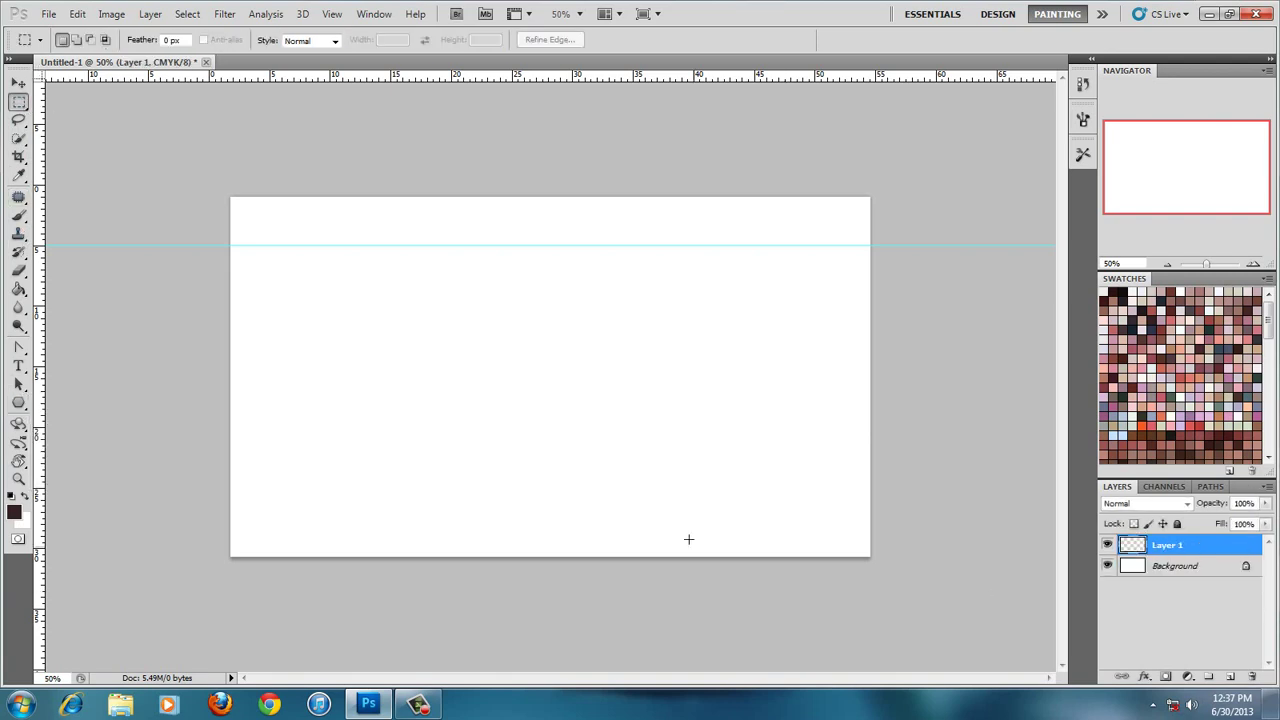
left_click_drag(392, 553, 374, 457)
right_click(375, 457)
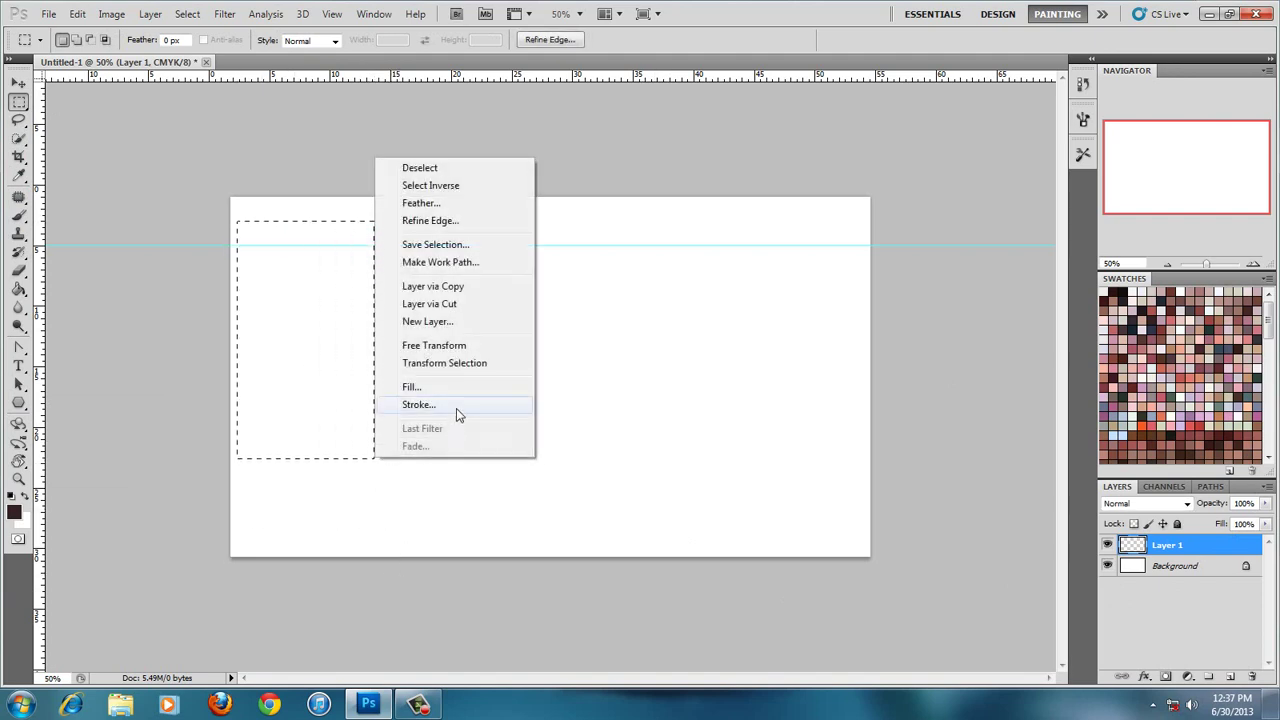
left_click(418, 404)
key("Return")
key("ctrl+d")
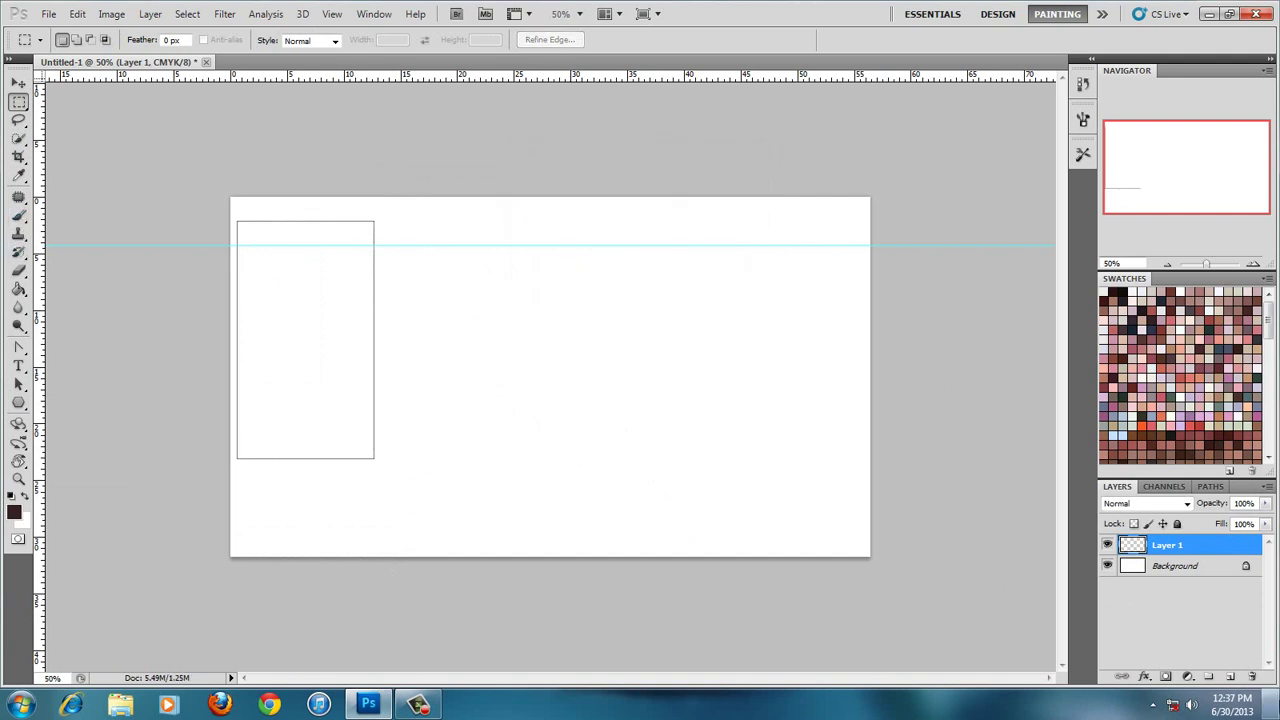
Alt-drag three copies of the panel to the right and merge them into Layer 1
key("alt")
key("v")
key("Escape")
mouse_move(314, 428)
left_mouse_down()
mouse_move(799, 431)
mouse_move(743, 431)
left_mouse_up()
mouse_move(743, 431)
left_mouse_down()
mouse_move(717, 500)
mouse_move(758, 474)
left_mouse_up()
key("ctrl+z")
key("m")
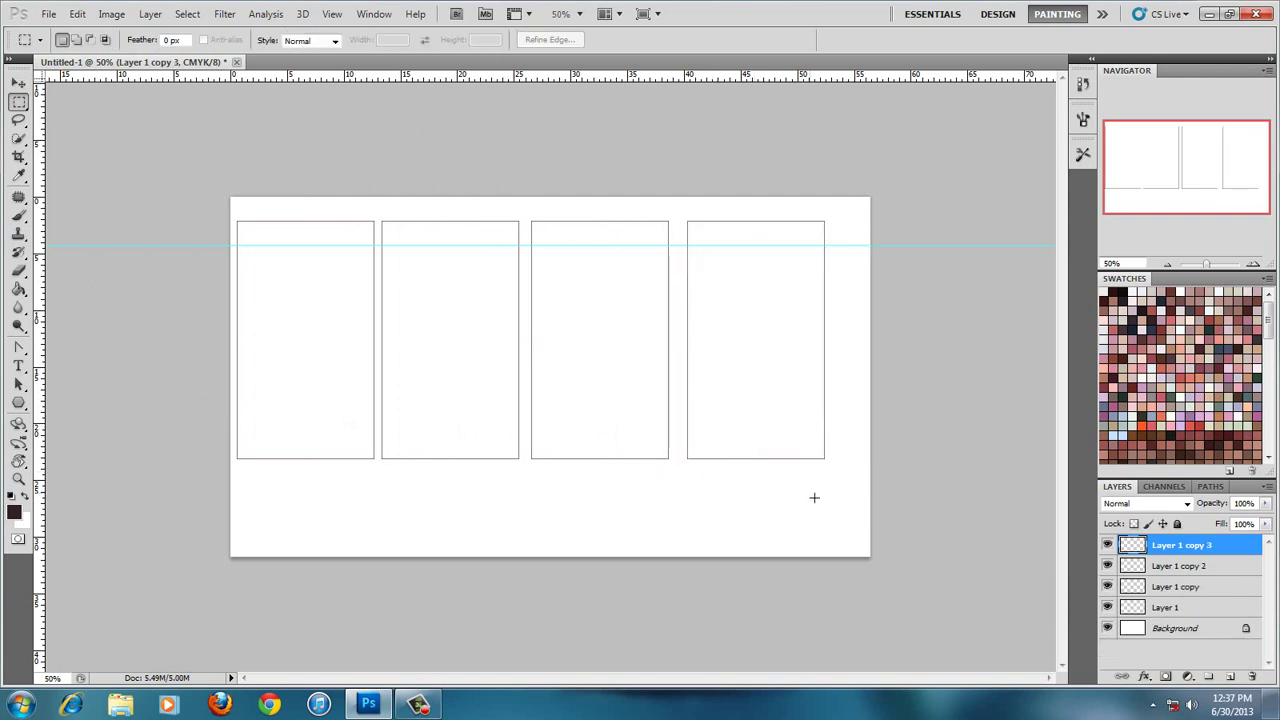
key("ctrl+e")
key("ctrl+e")
key("ctrl+e")
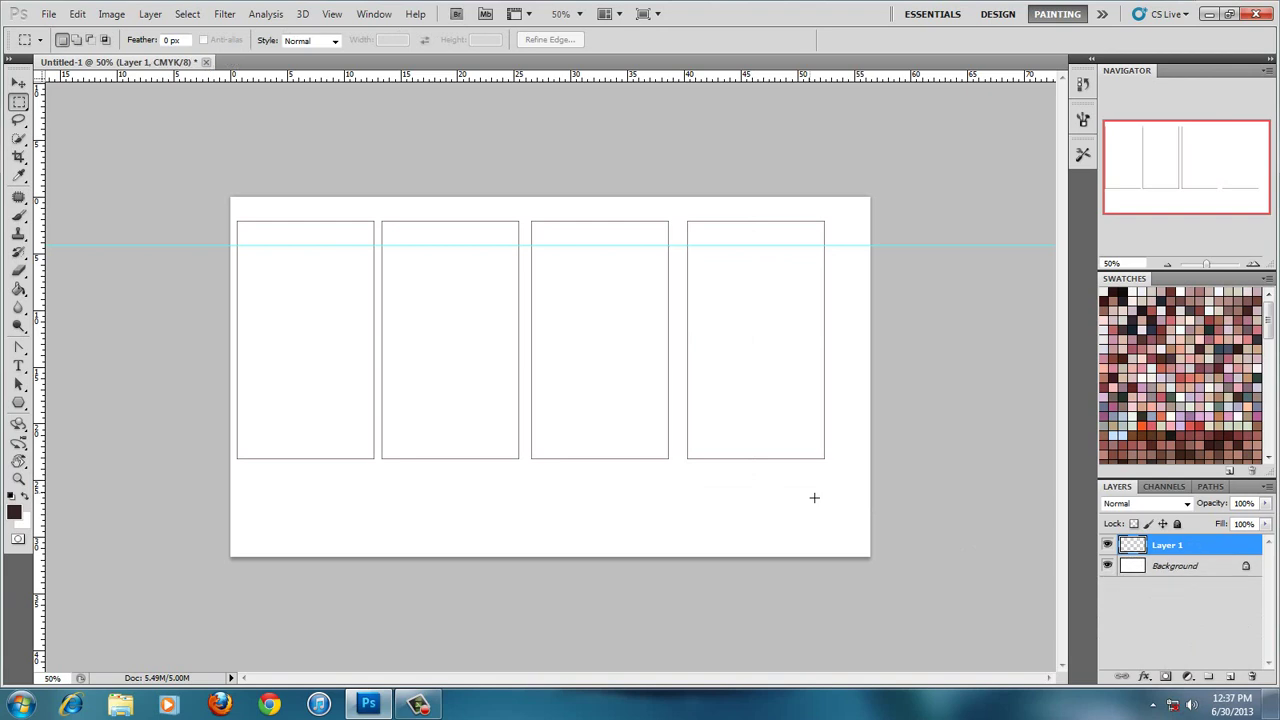
key("ctrl+e")
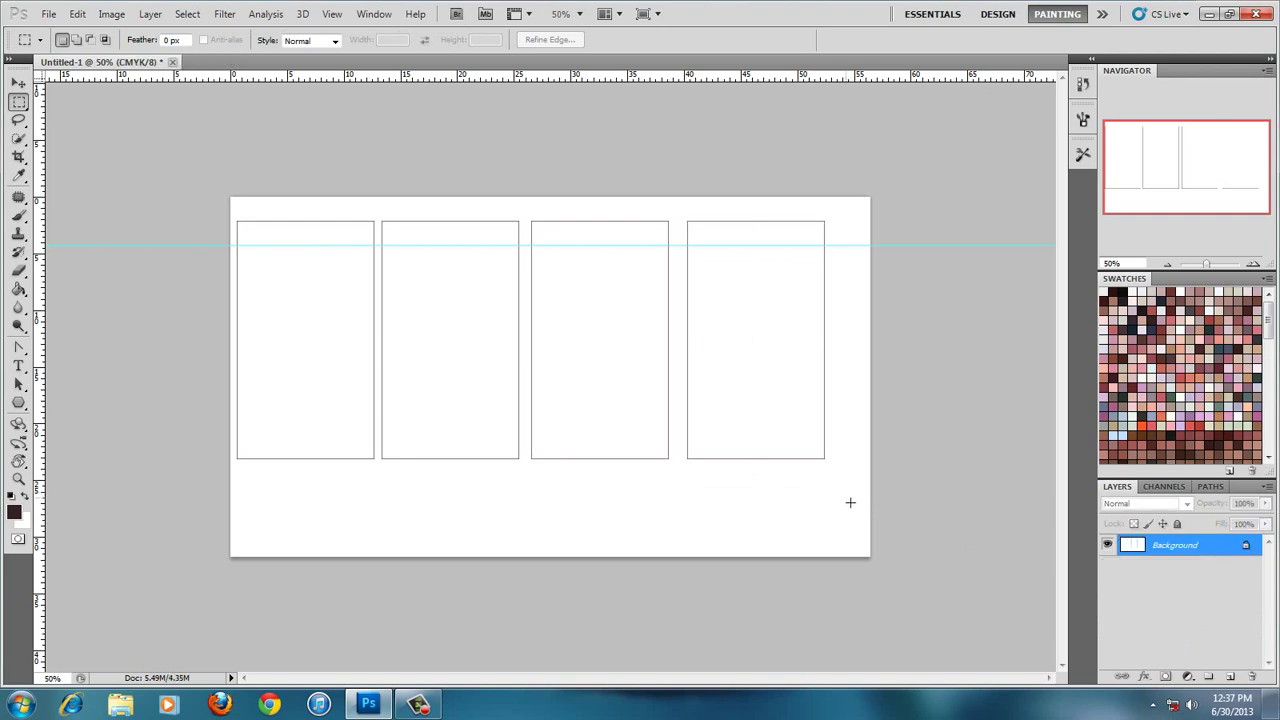
Convert the Background to Layer 0, reselect Layer 1, and add a horizontal guide through the panels
left_click(1230, 677)
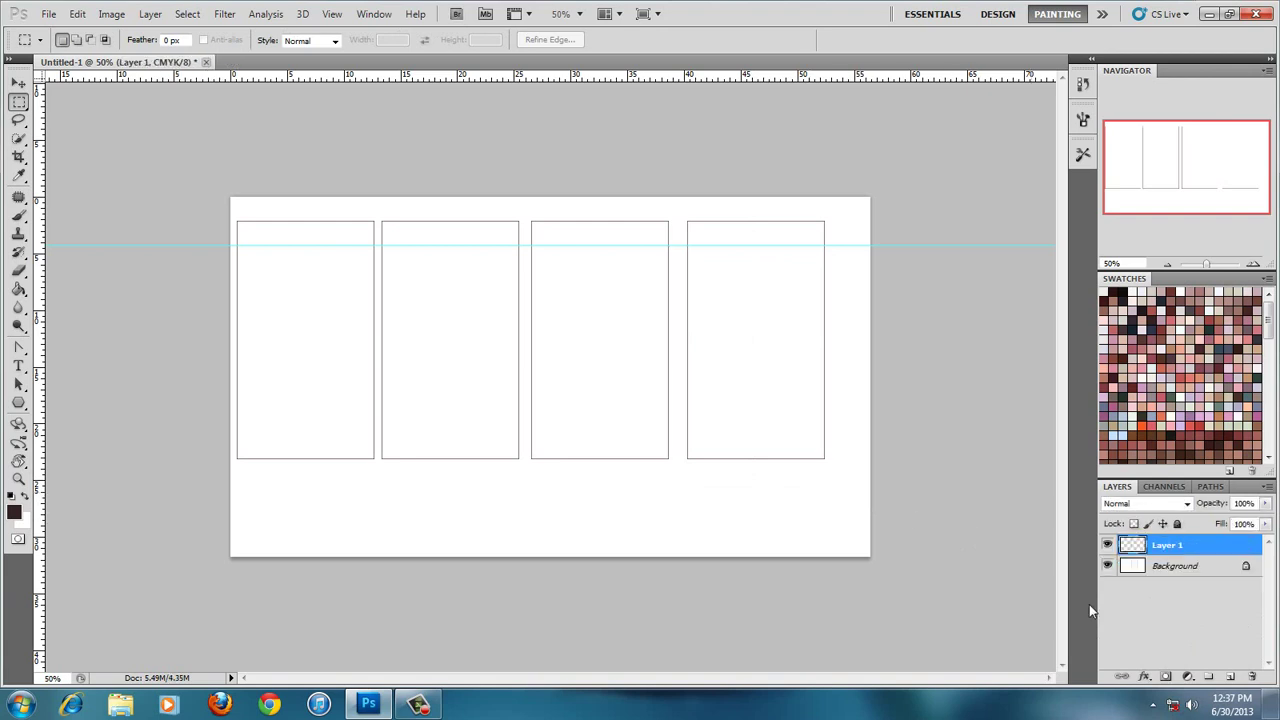
double_click(1177, 568)
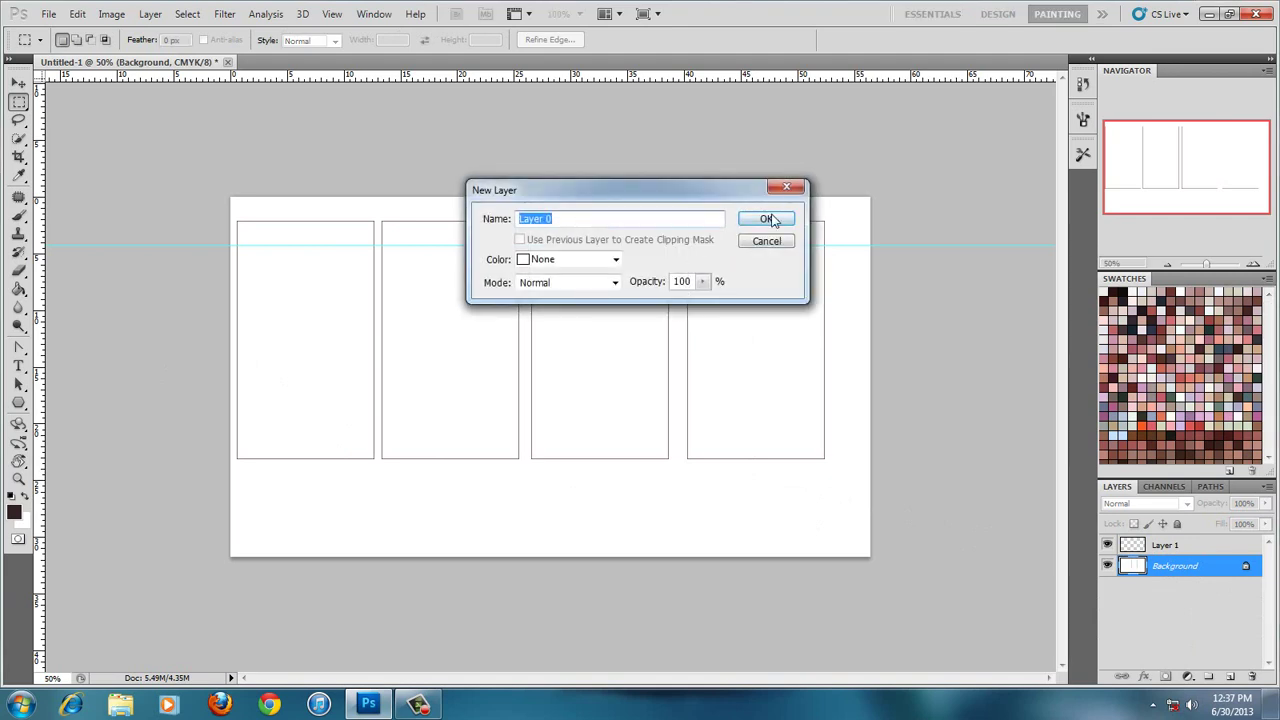
left_click(770, 220)
left_click(1180, 545)
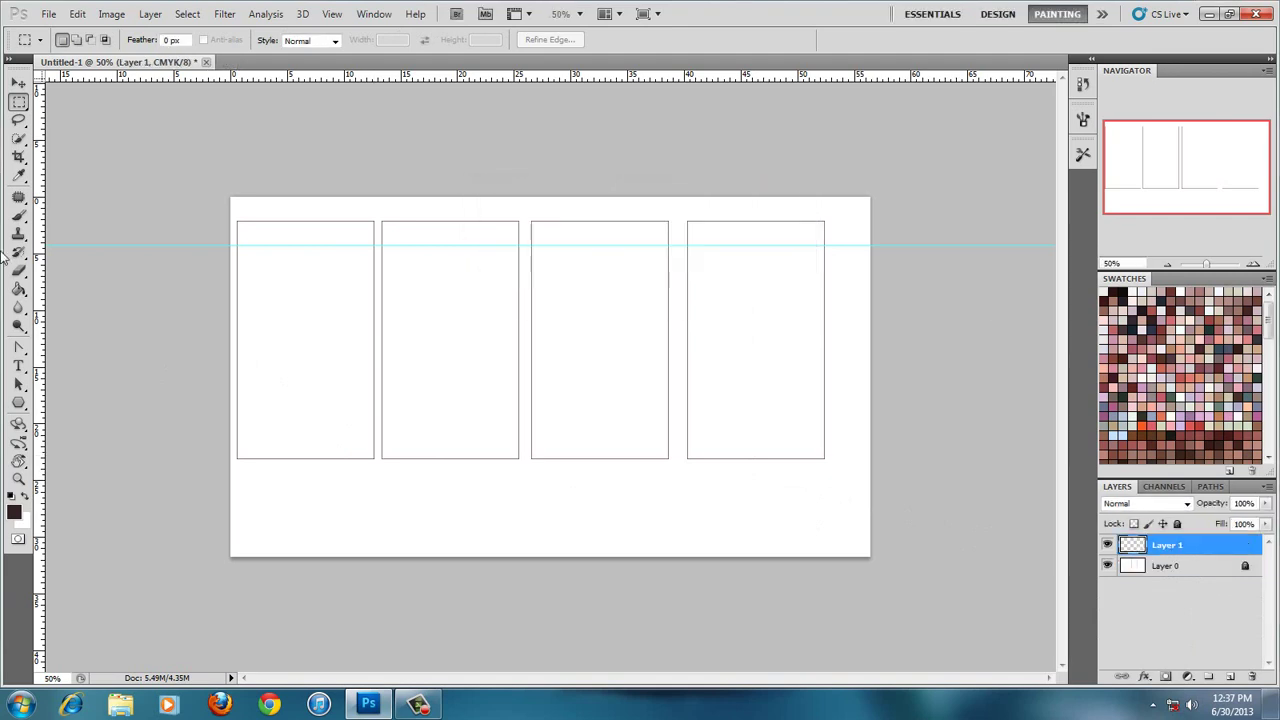
left_click_drag(96, 76, 183, 330)
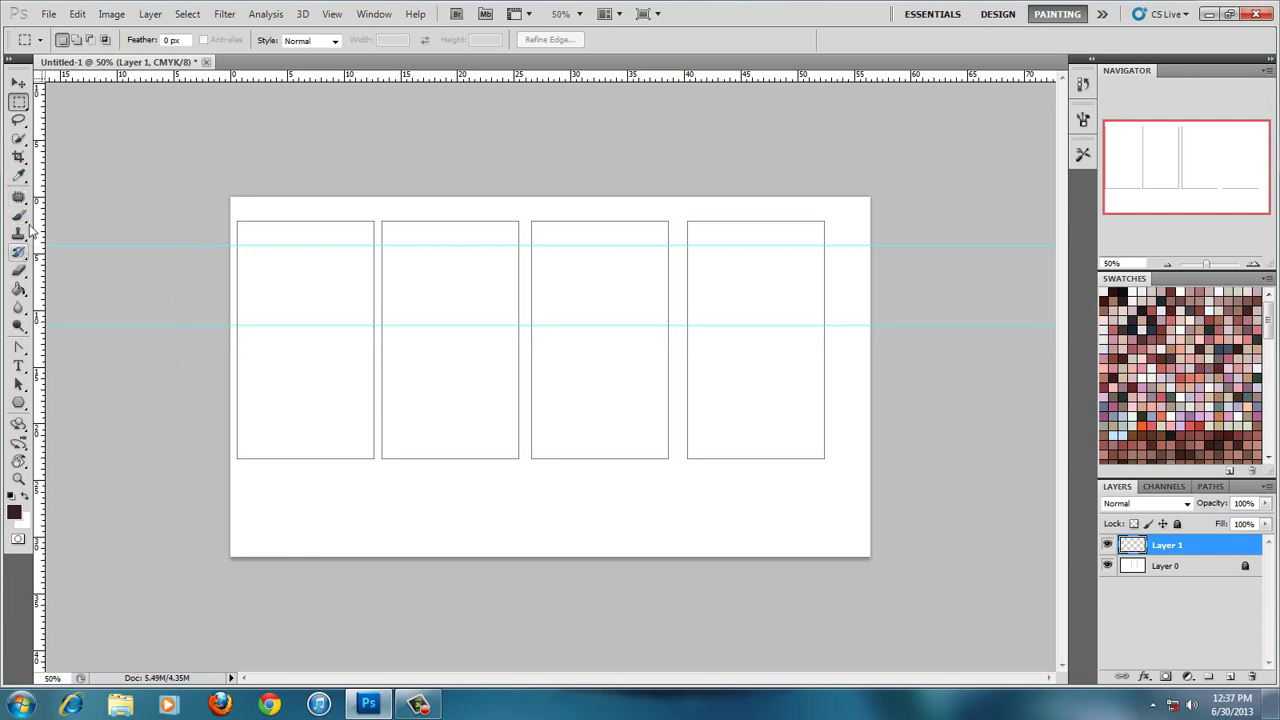
left_click(19, 403)
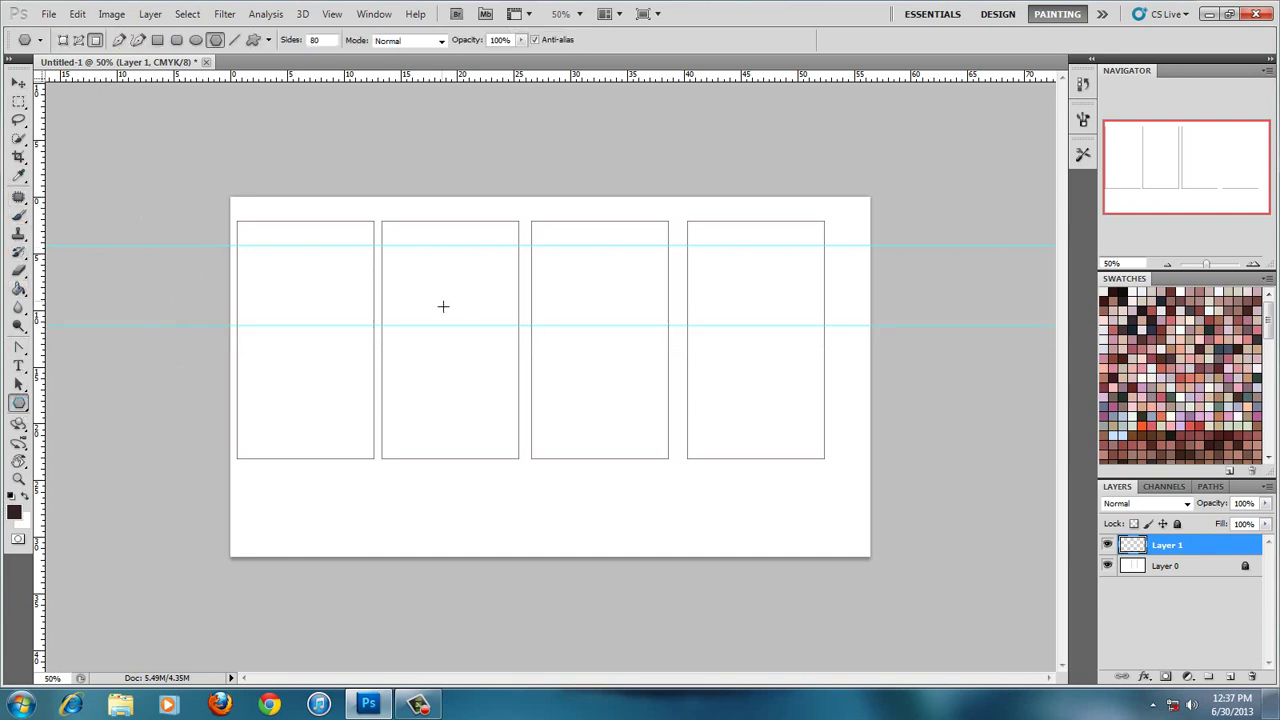
Draw 80-line radial bursts on the lower guide from the left edge and second panel centre
left_click_drag(298, 331, 454, 497)
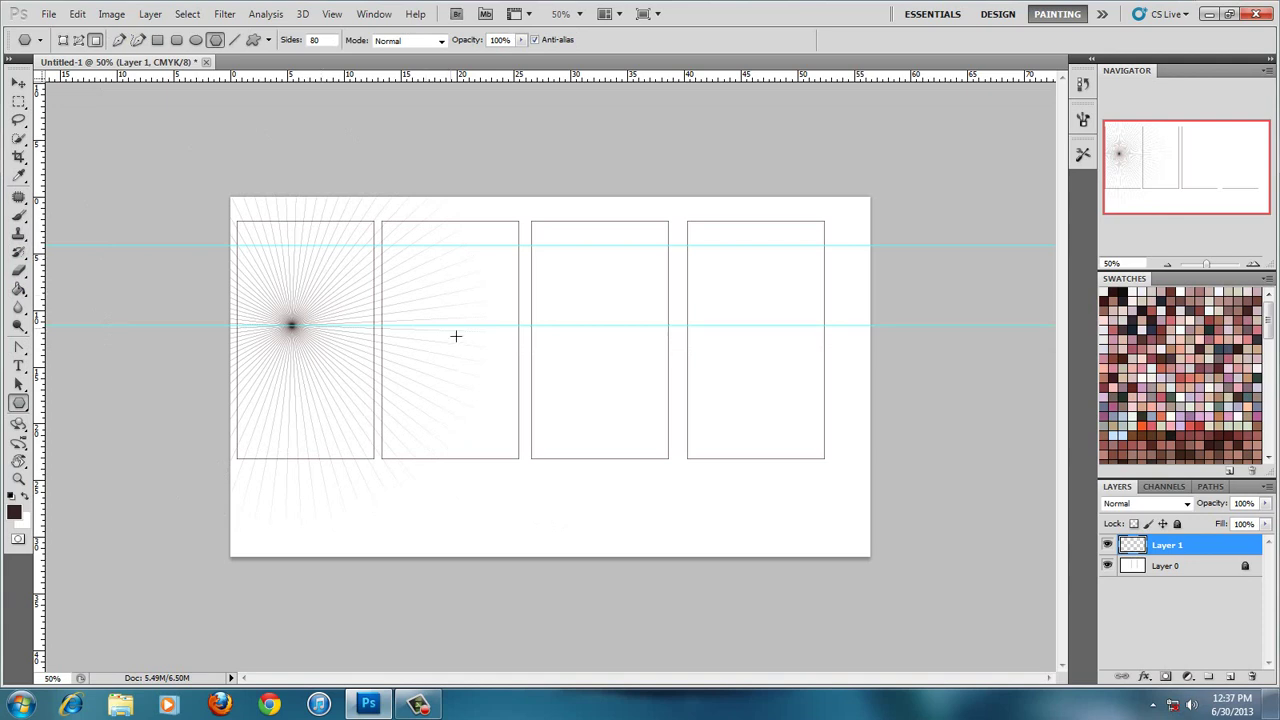
key("ctrl+z")
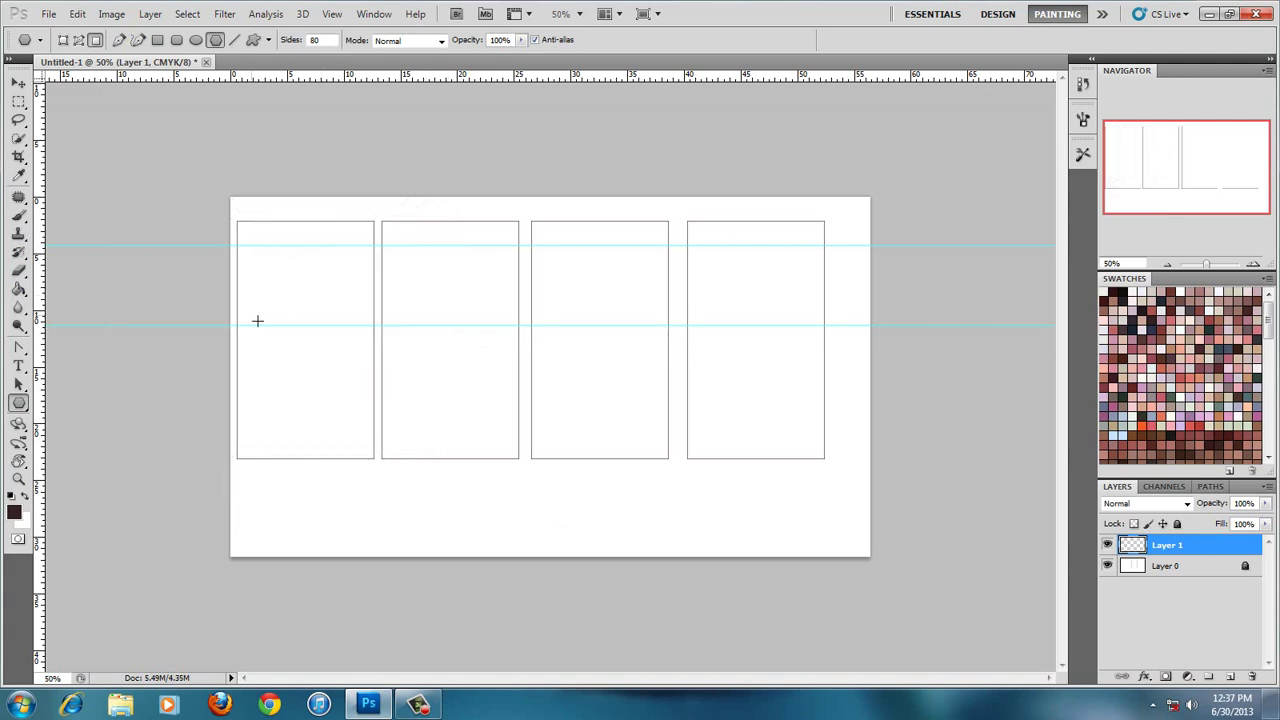
left_click_drag(204, 335, 366, 551)
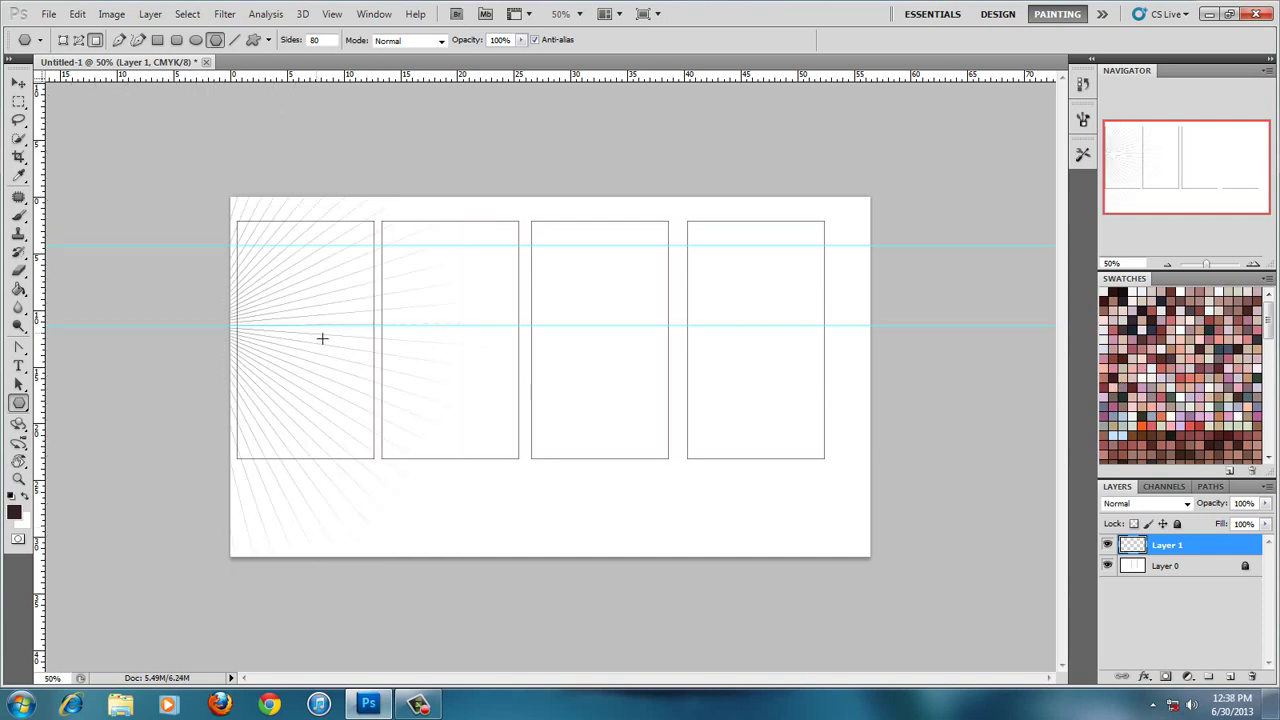
left_click_drag(327, 329, 271, 531)
left_click_drag(466, 324, 342, 520)
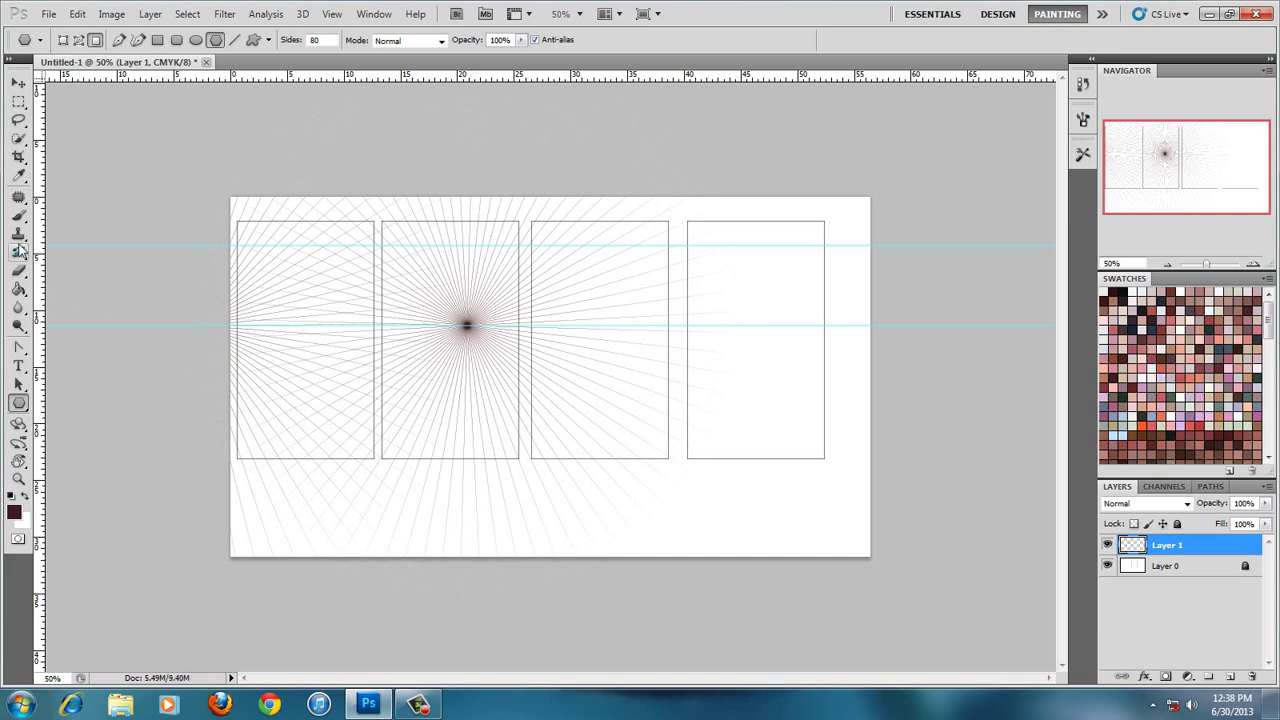
left_click(22, 104)
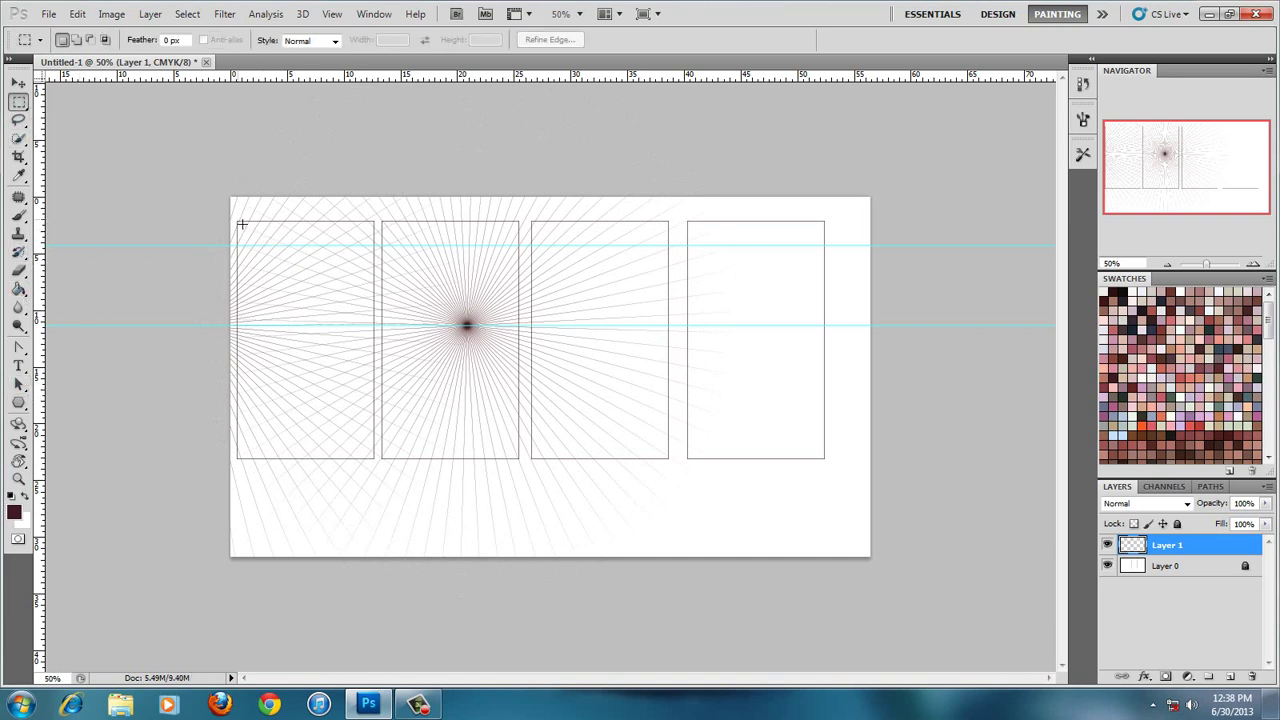
Delete the radial lines everywhere outside the first panel using an inverted selection
left_click_drag(343, 331, 378, 455)
right_click(378, 455)
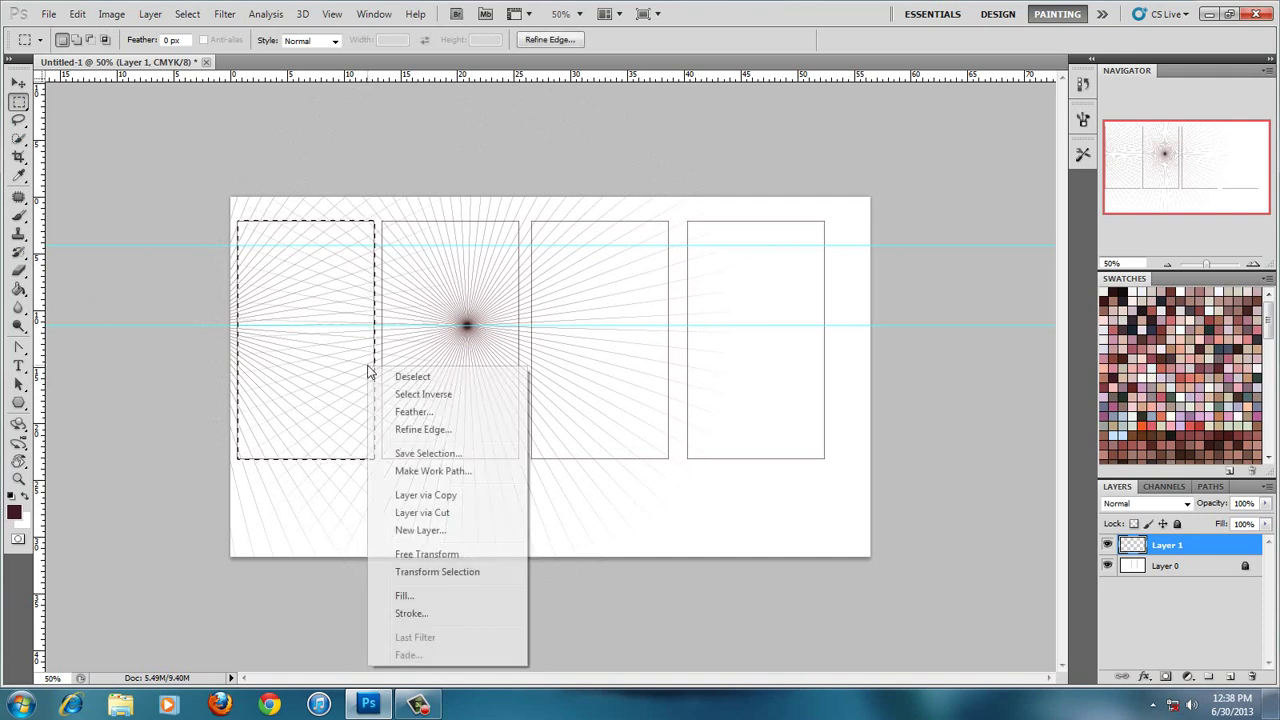
left_click(425, 397)
key("Delete")
key("ctrl+d")
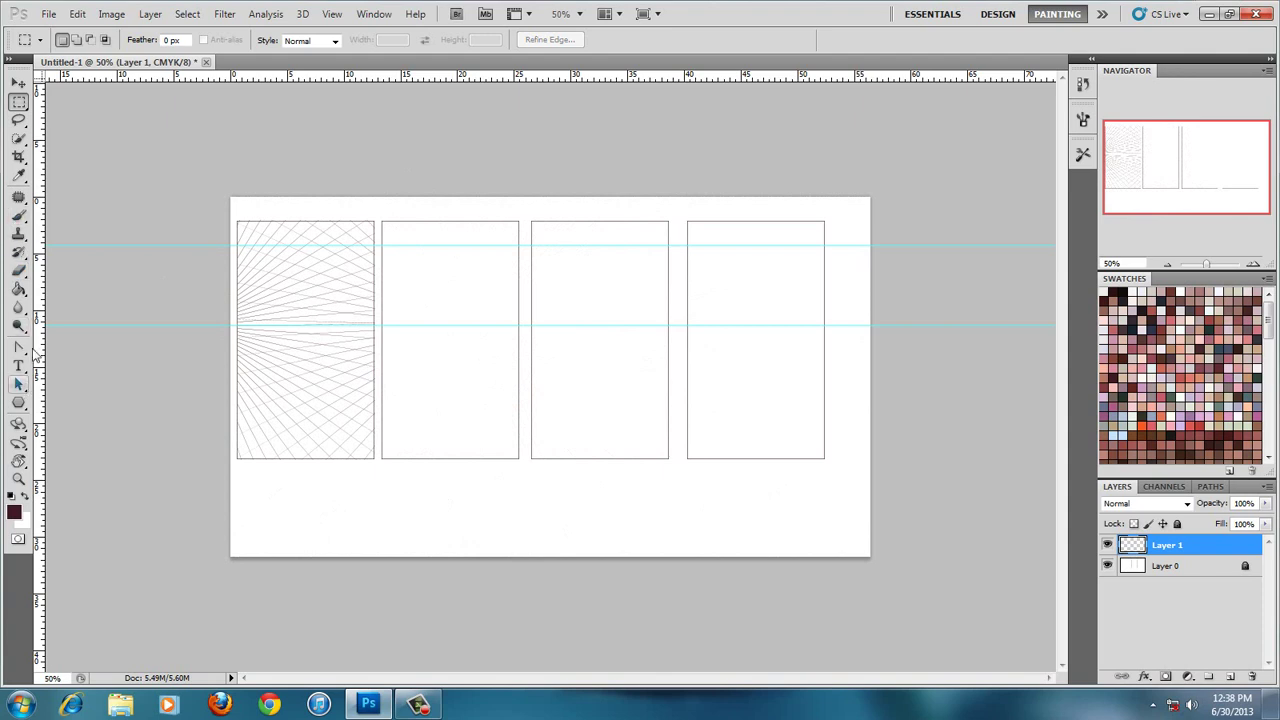
left_click(20, 425)
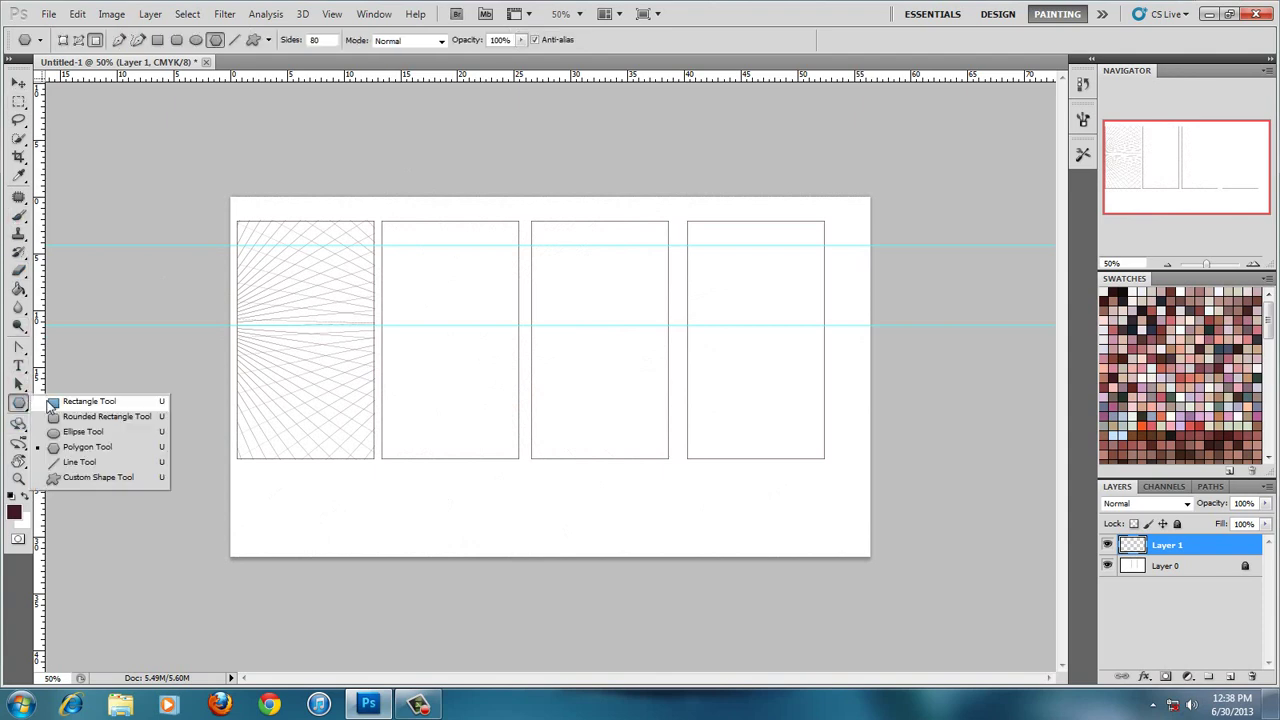
Draw a Grid custom shape as a path in the second panel and select it
left_click(135, 481)
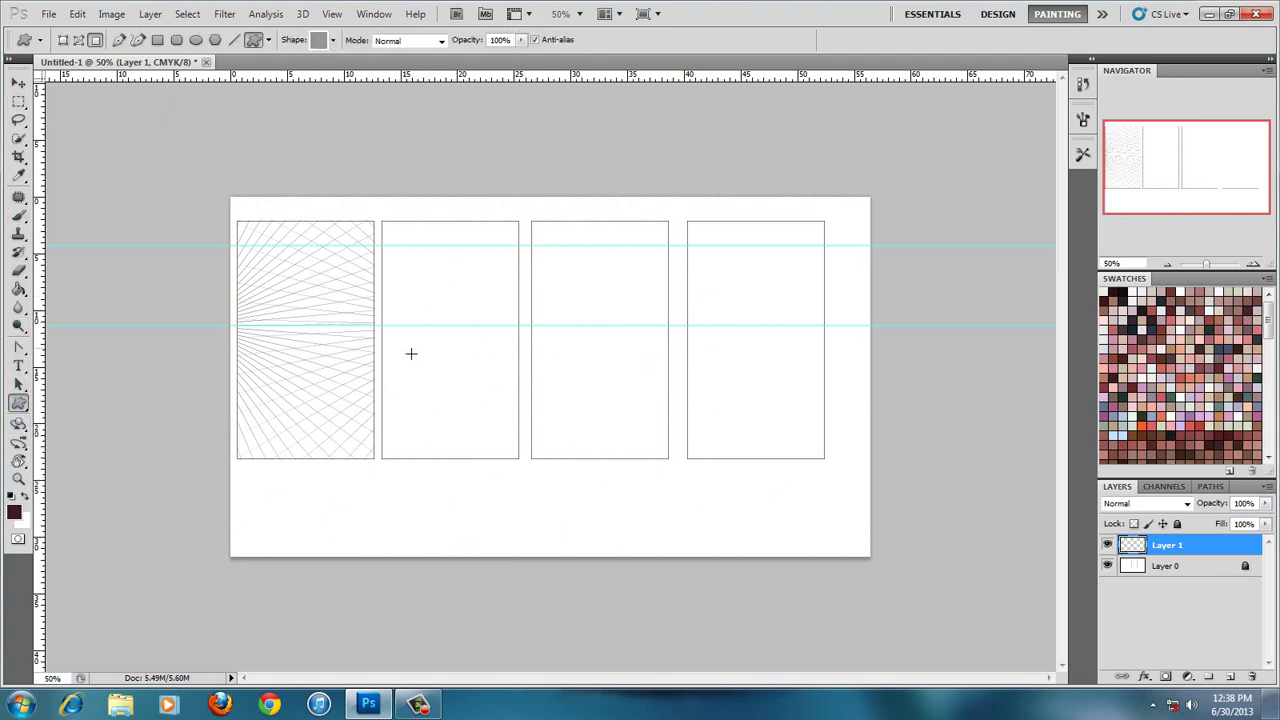
left_click_drag(414, 344, 501, 438)
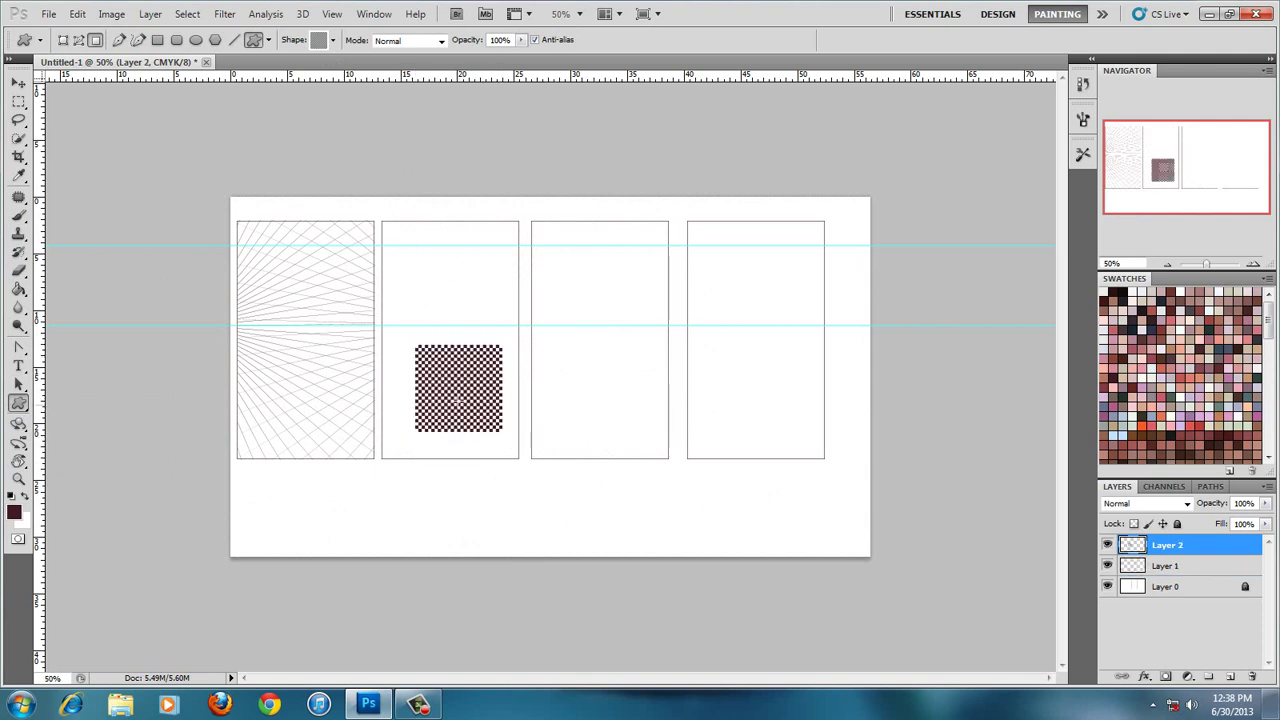
key("ctrl+z")
left_click(79, 40)
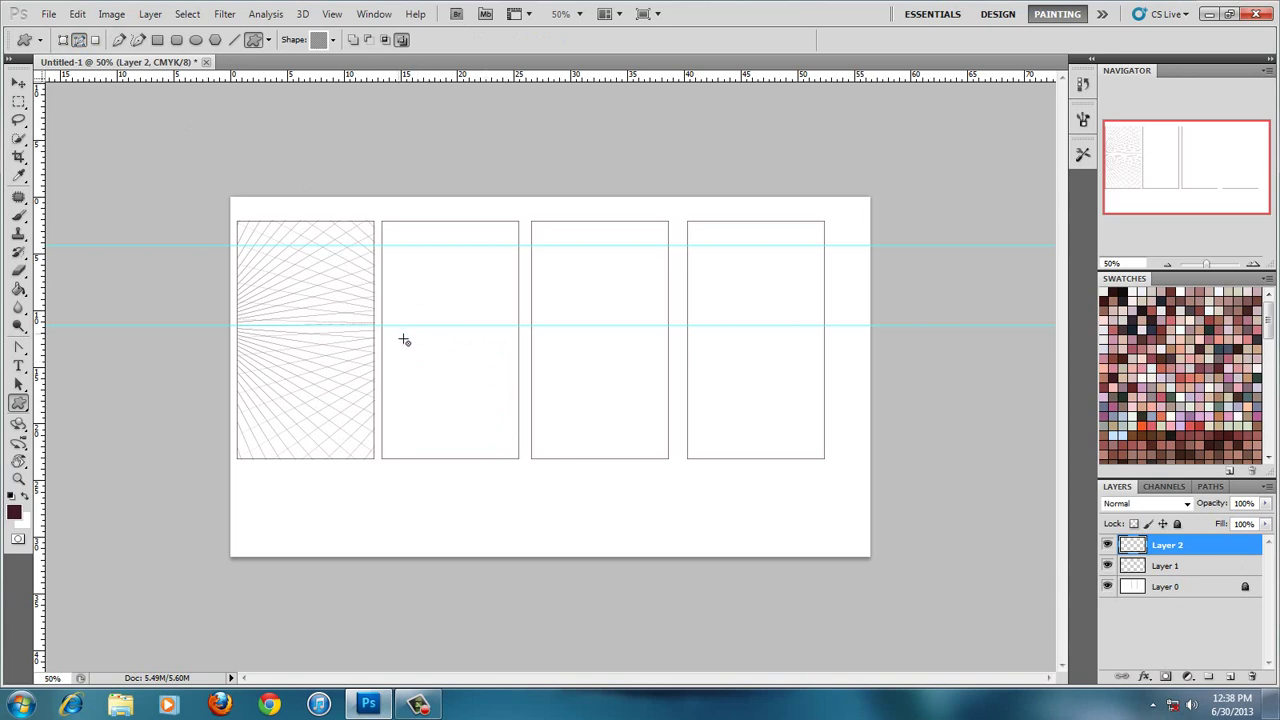
left_click_drag(403, 340, 491, 432)
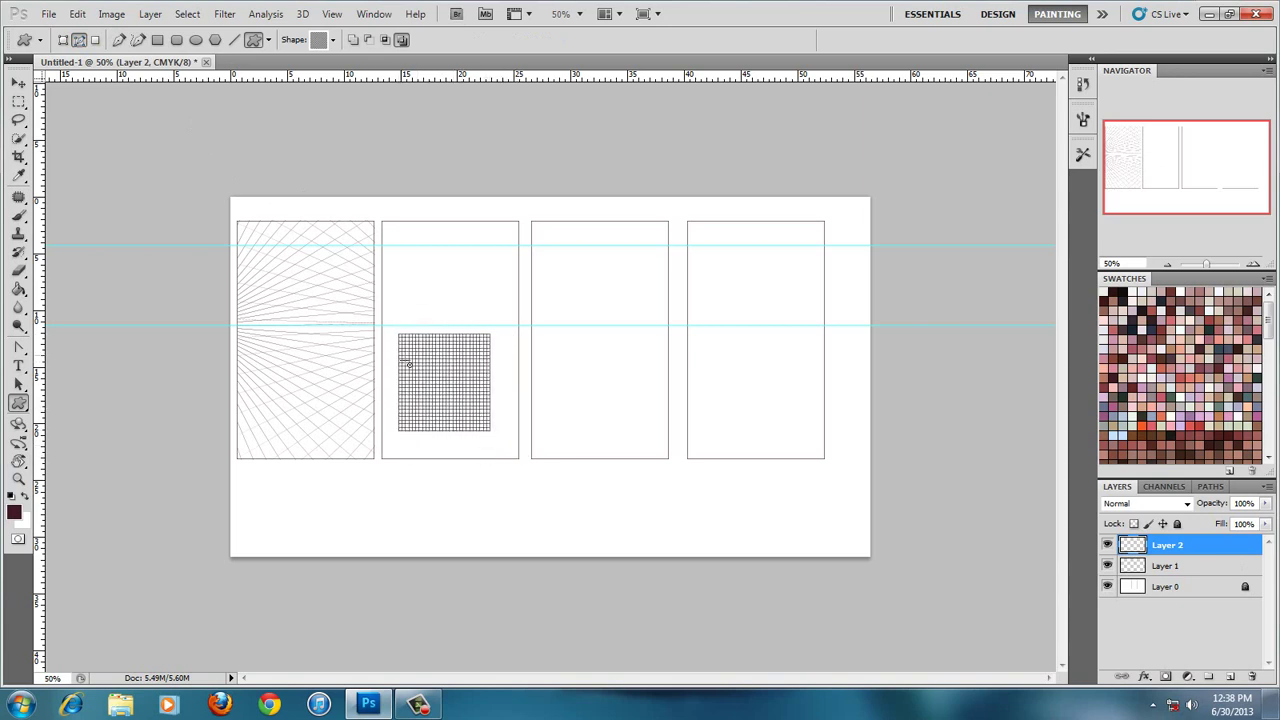
key("a")
left_click_drag(393, 329, 505, 446)
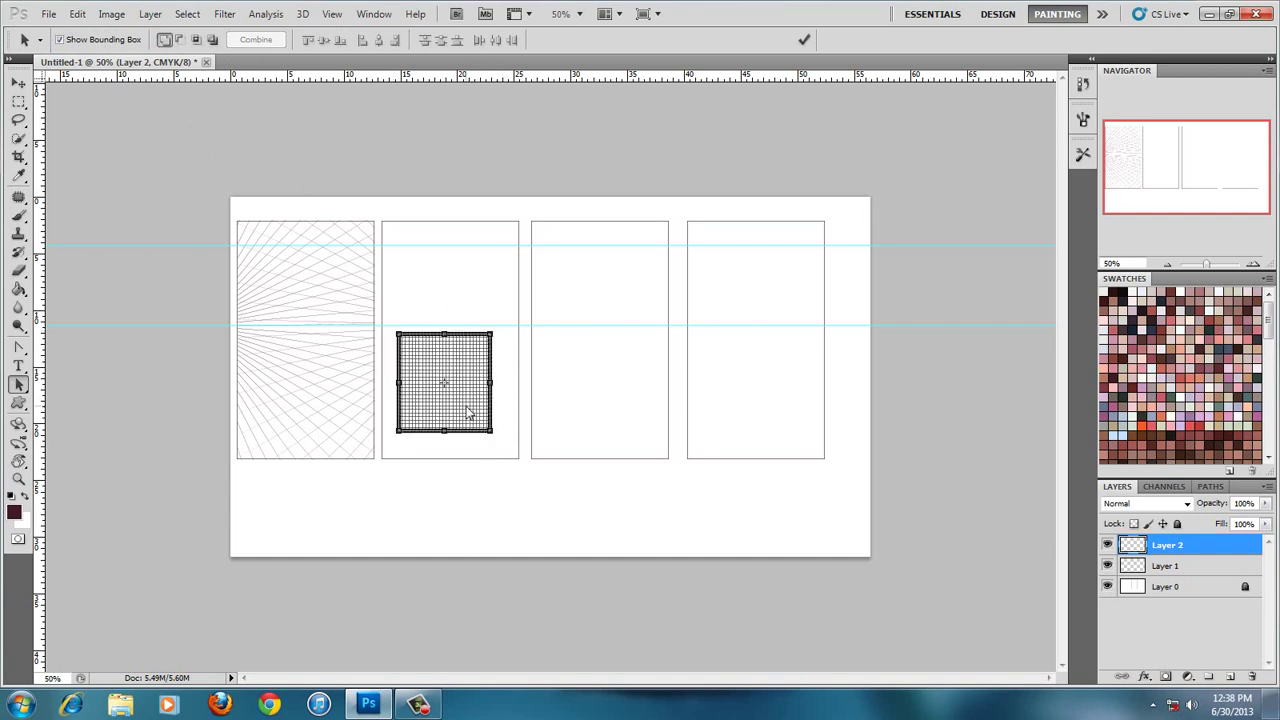
Distort the grid path into a wide perspective floor whose far edge sits on the lower guide
right_click(470, 405)
left_click(516, 588)
right_click(463, 380)
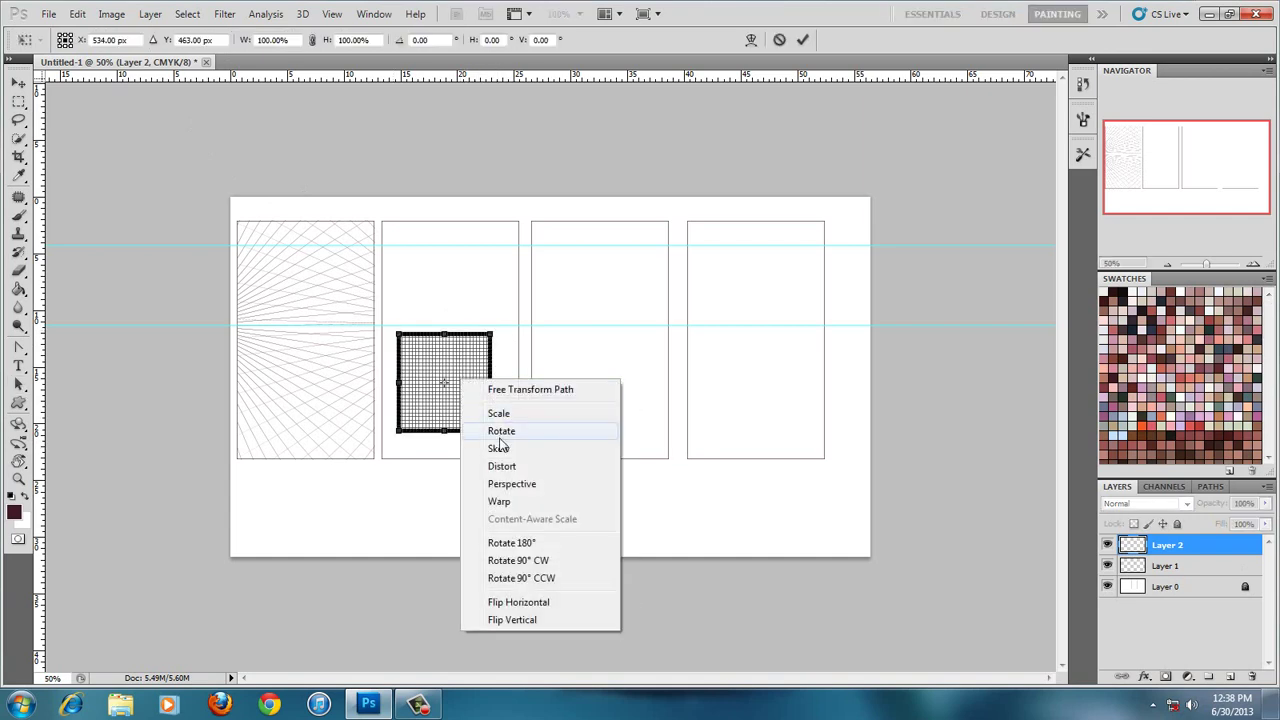
left_click(503, 466)
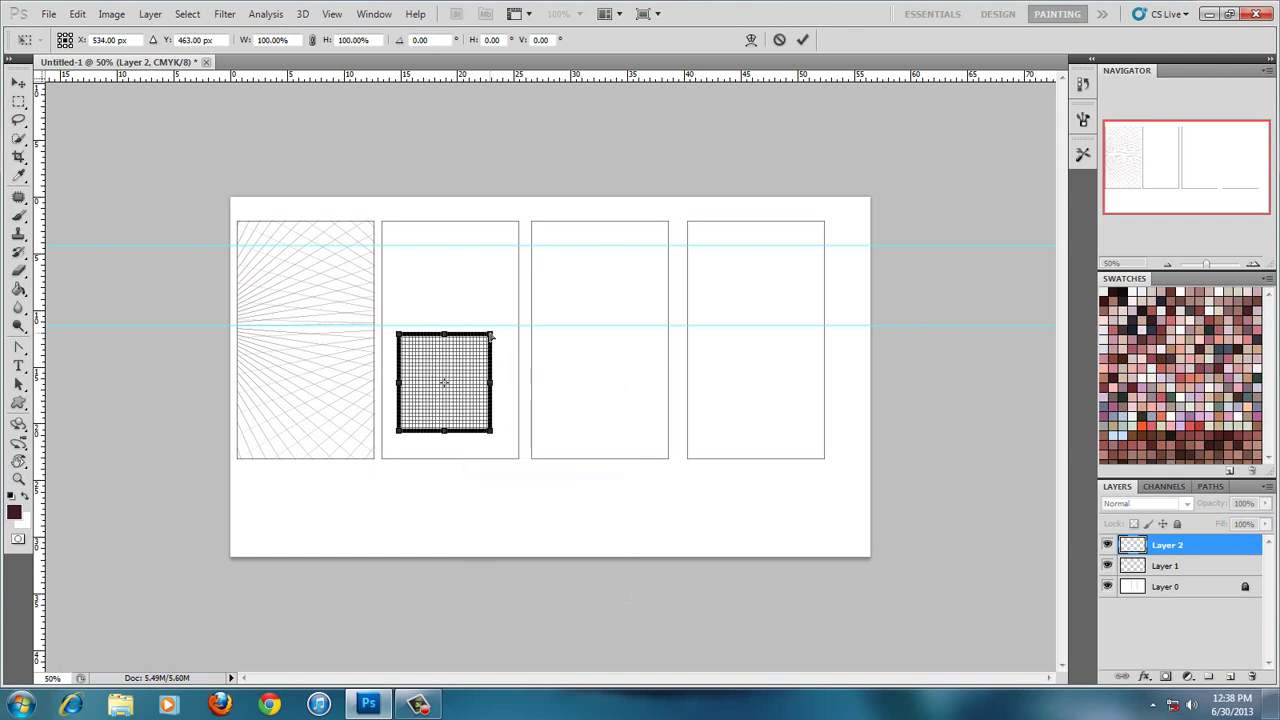
left_click_drag(491, 334, 519, 326)
left_click_drag(398, 334, 382, 326)
left_click_drag(399, 432, 201, 600)
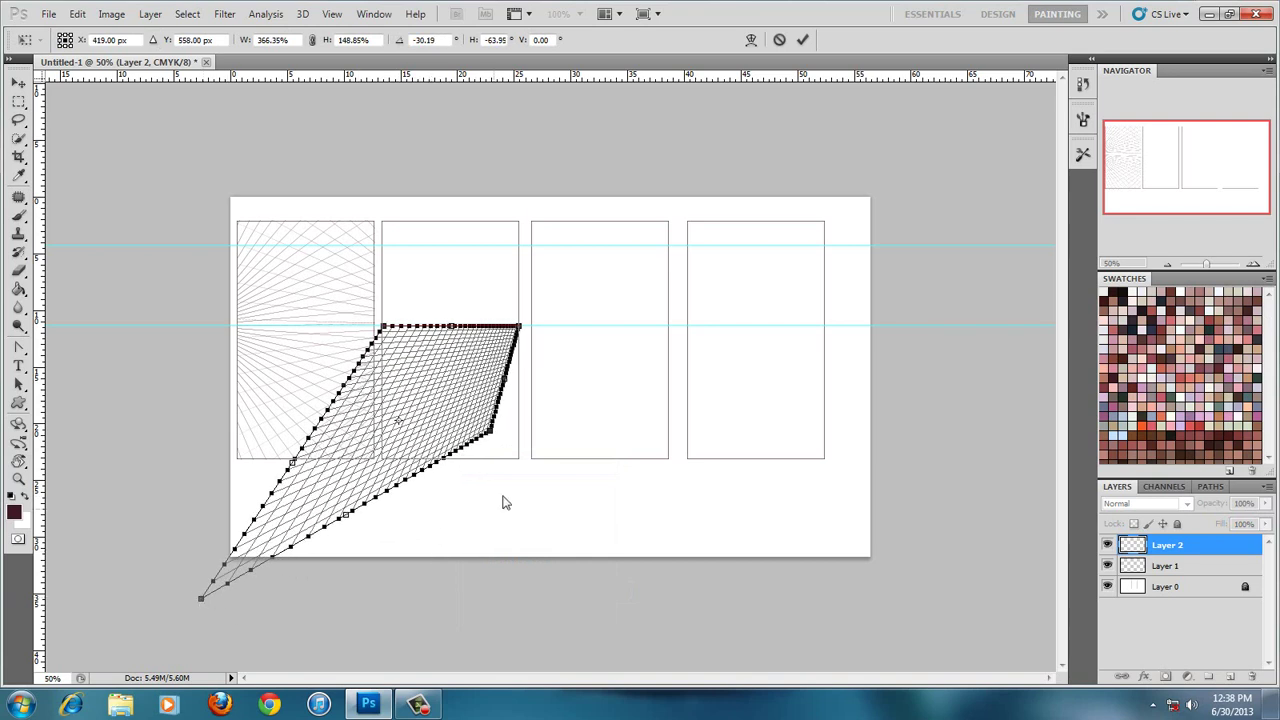
left_click_drag(491, 433, 735, 575)
key("Return")
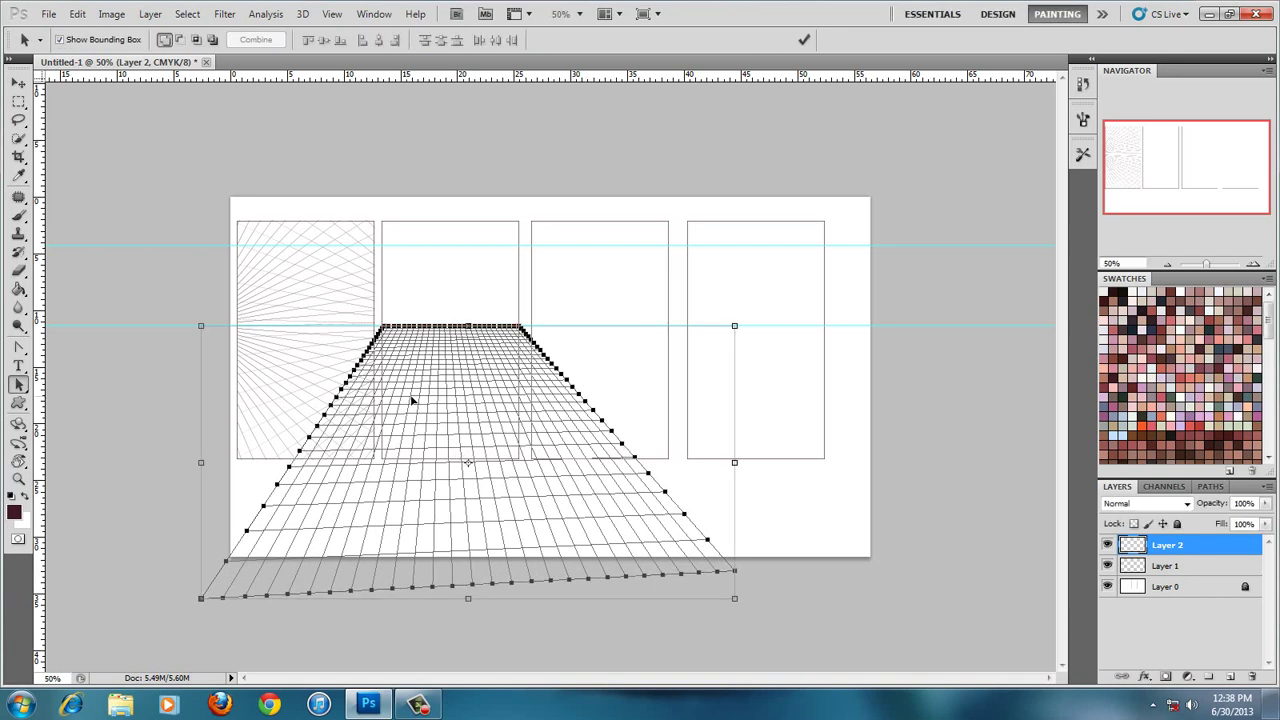
left_click(19, 404)
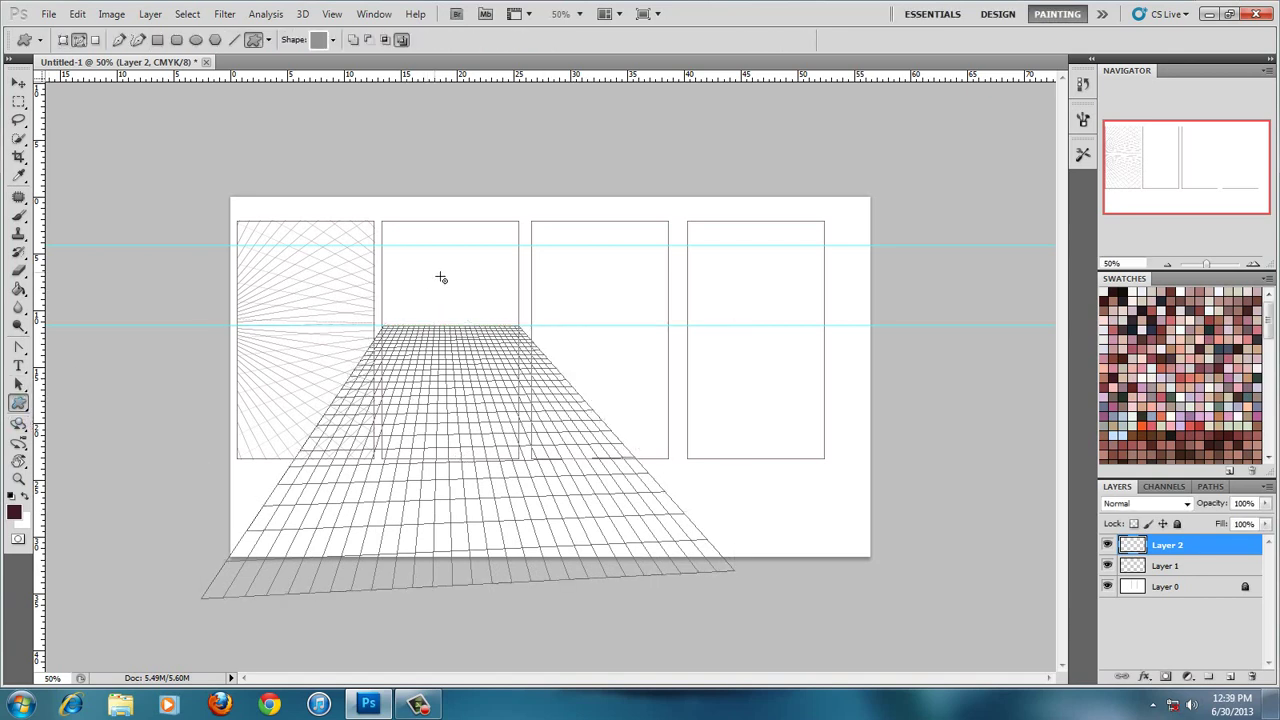
Draw a second square grid path above the floor and put it into Distort transform mode
left_click_drag(404, 244, 490, 322)
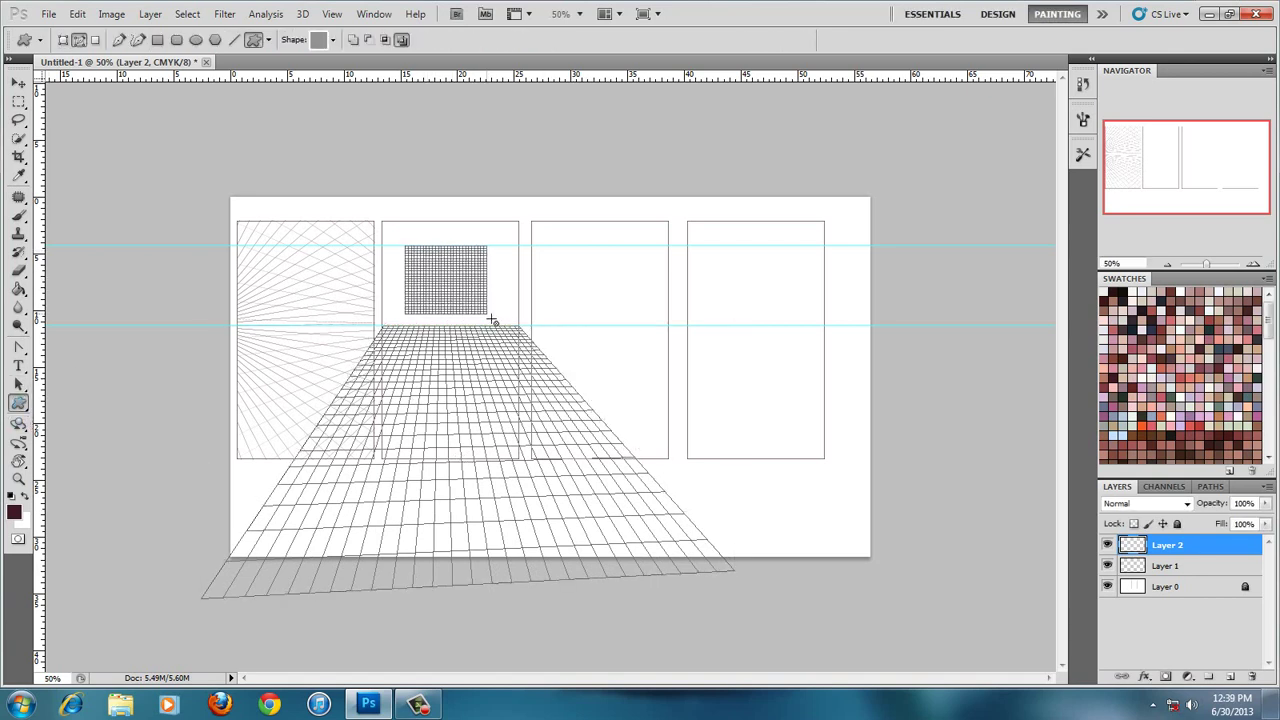
left_click(19, 347)
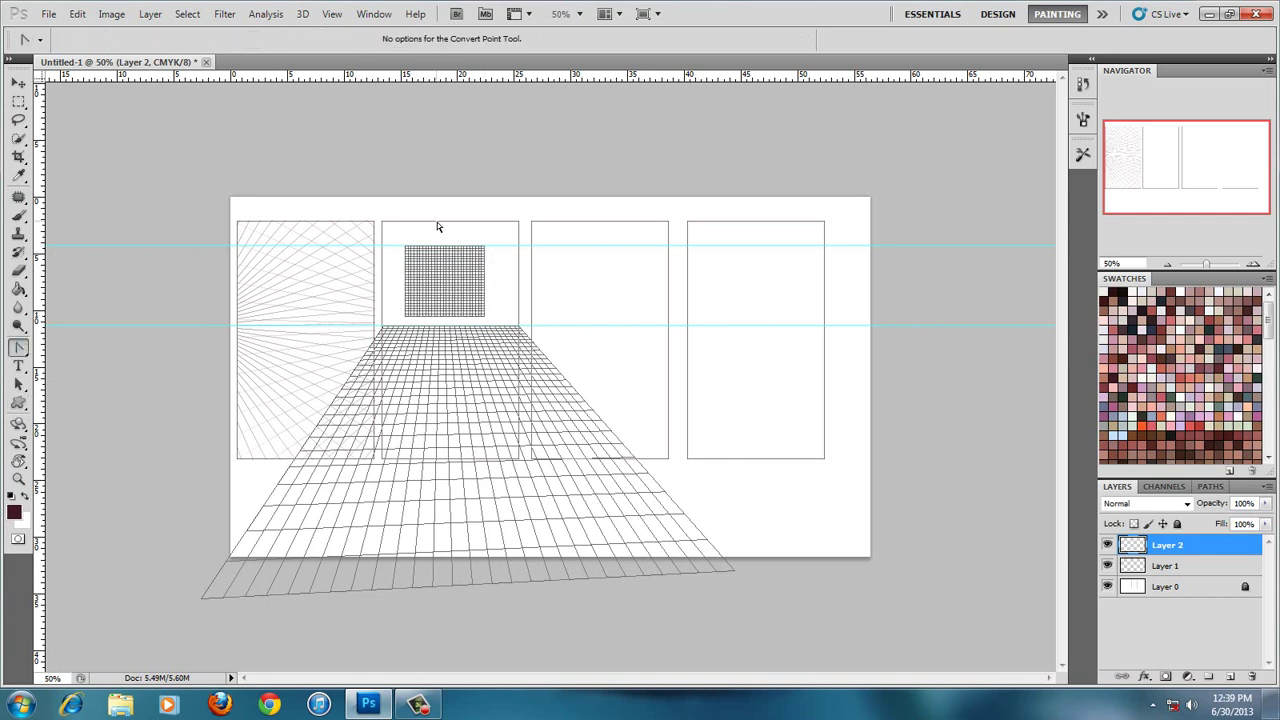
left_click_drag(394, 242, 512, 336)
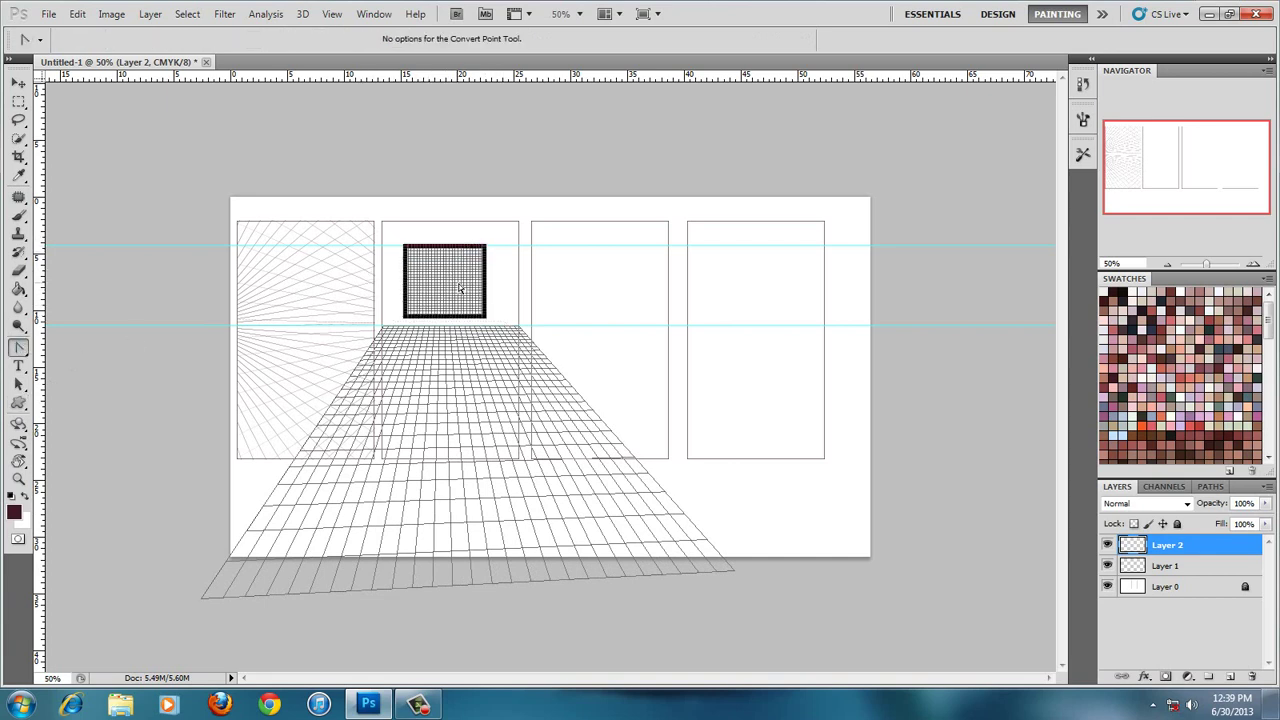
right_click(458, 284)
left_click(521, 467)
right_click(465, 305)
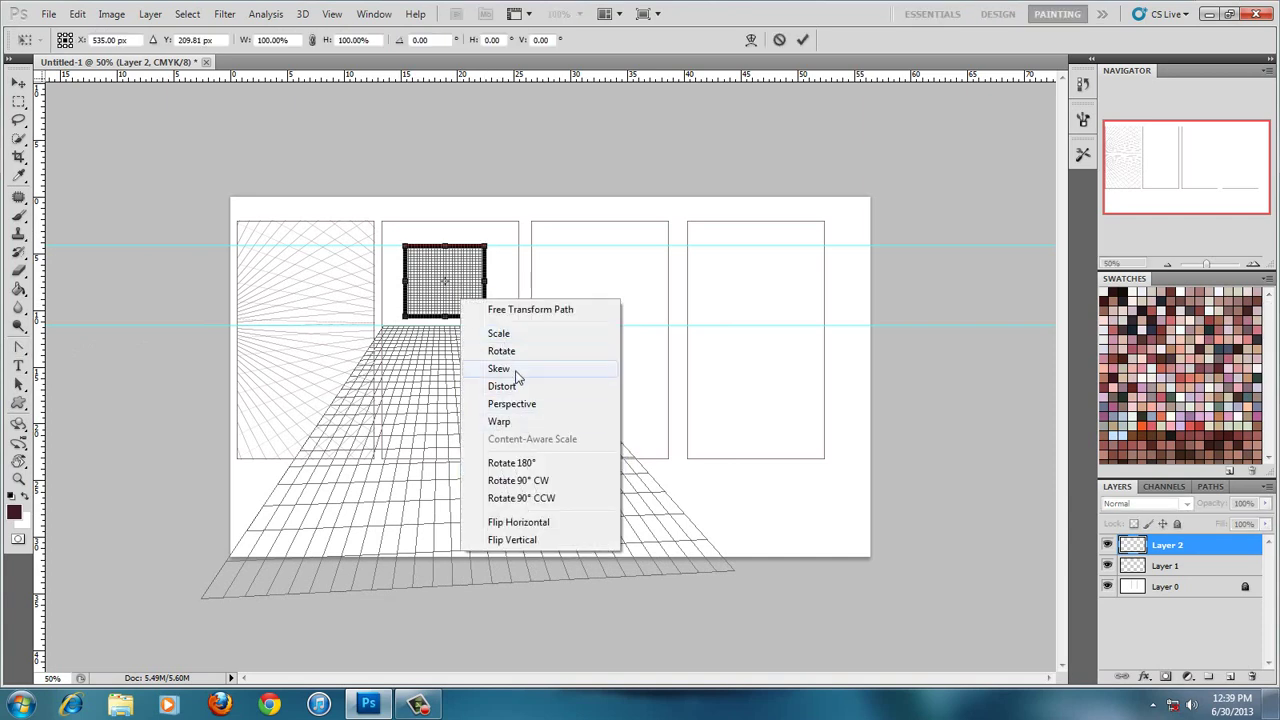
left_click(519, 389)
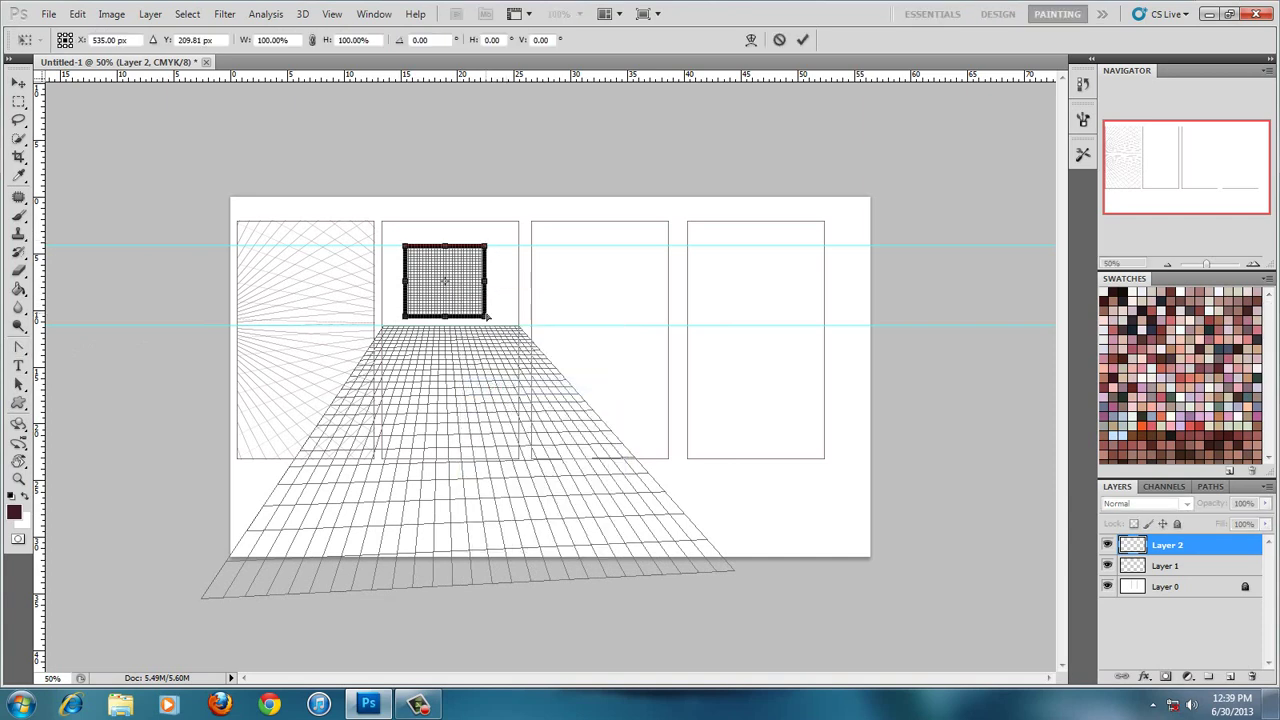
Drag the grid's corners into a slanted wall rising from the floor's far edge and commit
left_click_drag(488, 317, 518, 328)
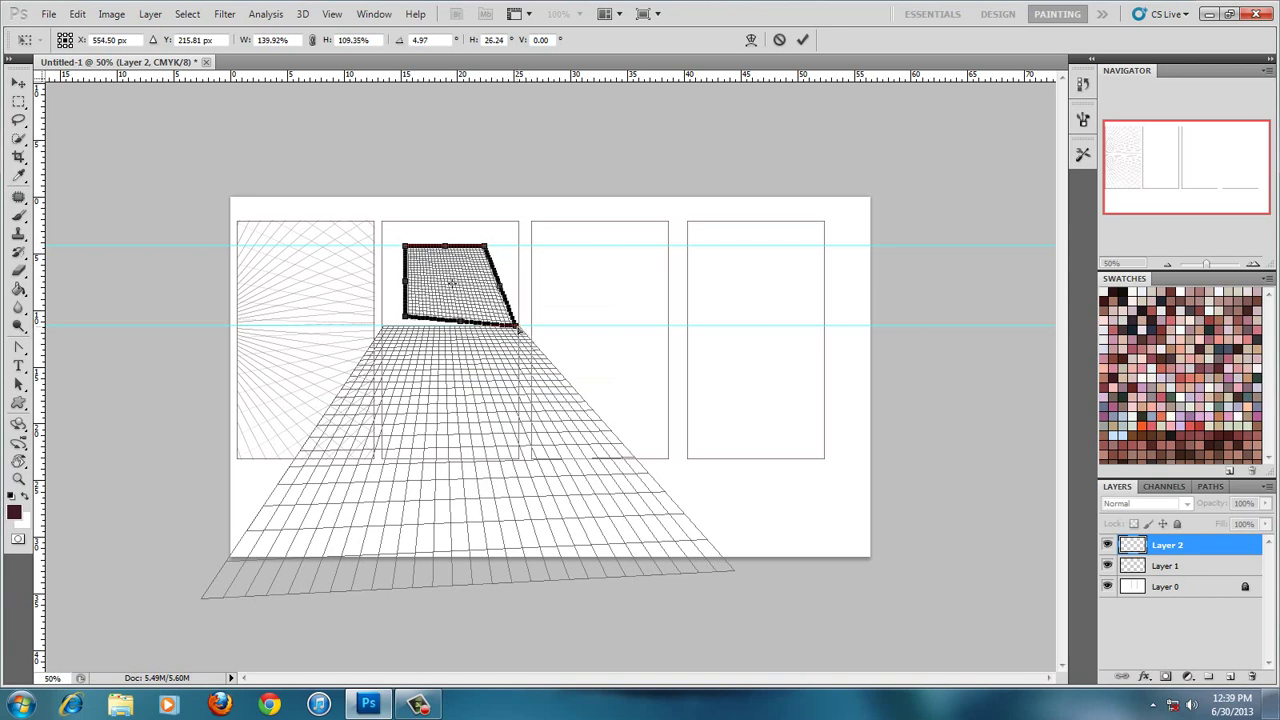
left_click_drag(406, 318, 381, 326)
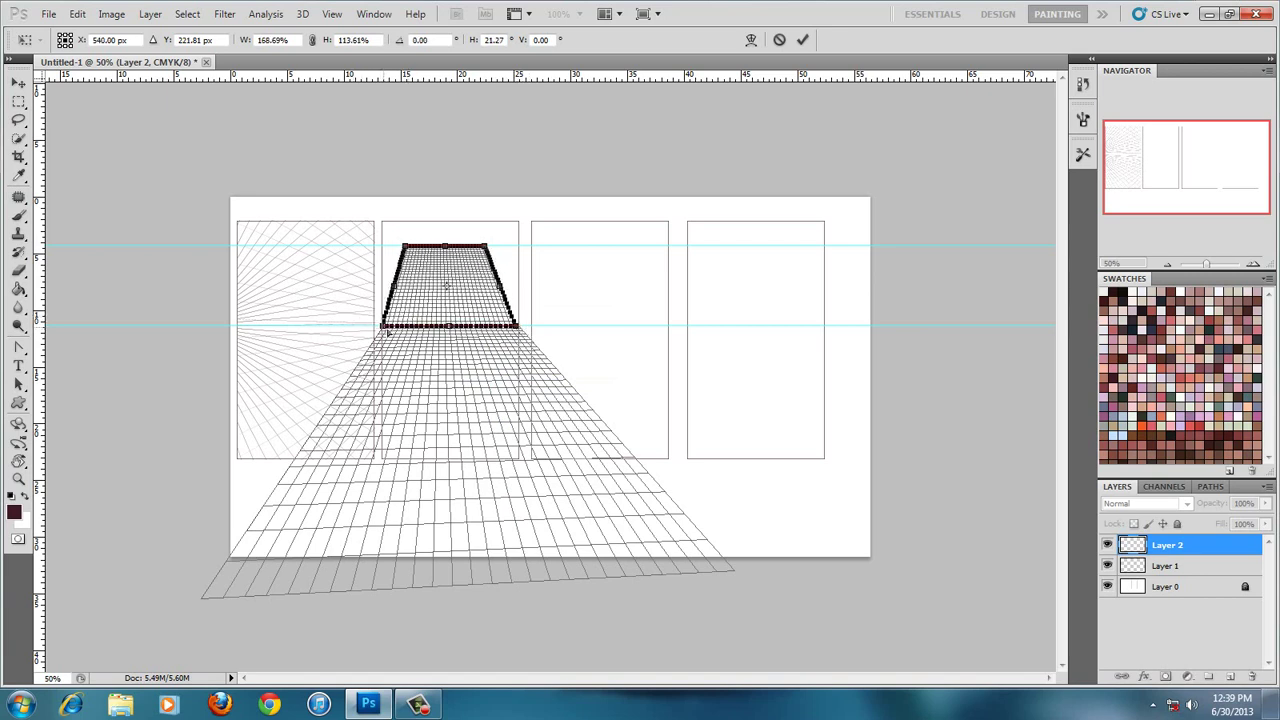
left_click_drag(404, 246, 357, 165)
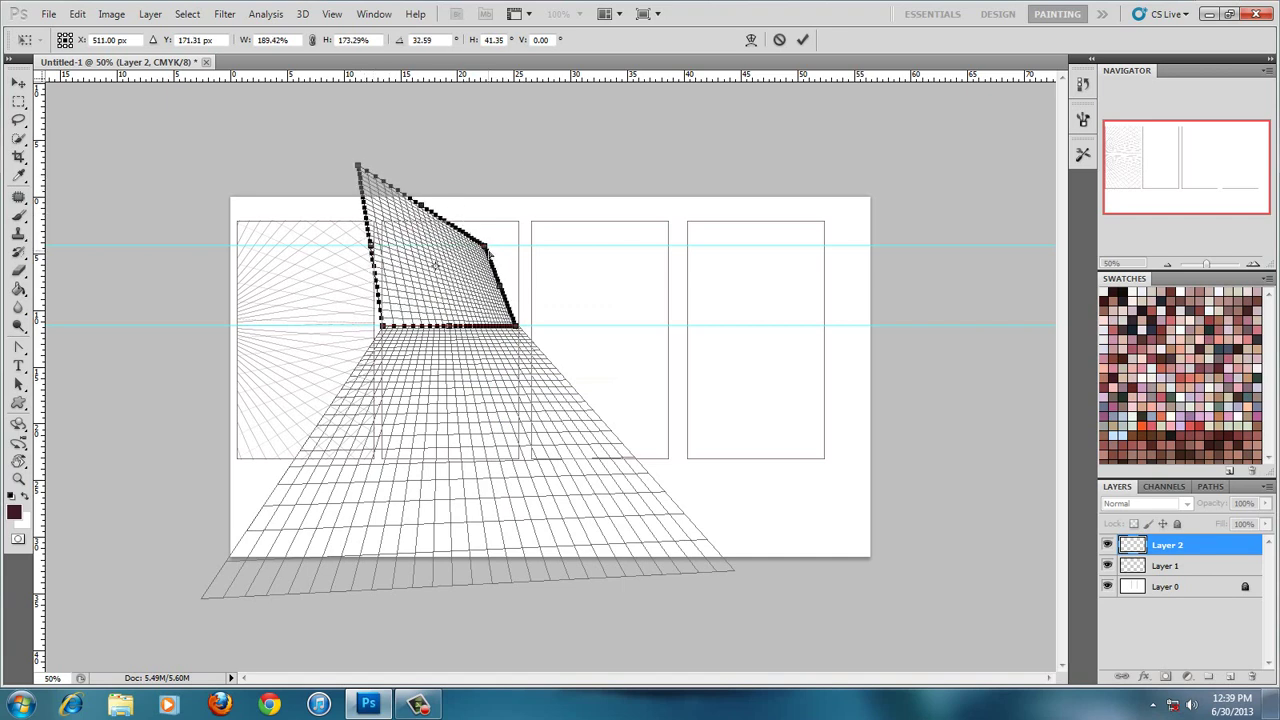
left_click_drag(487, 244, 569, 147)
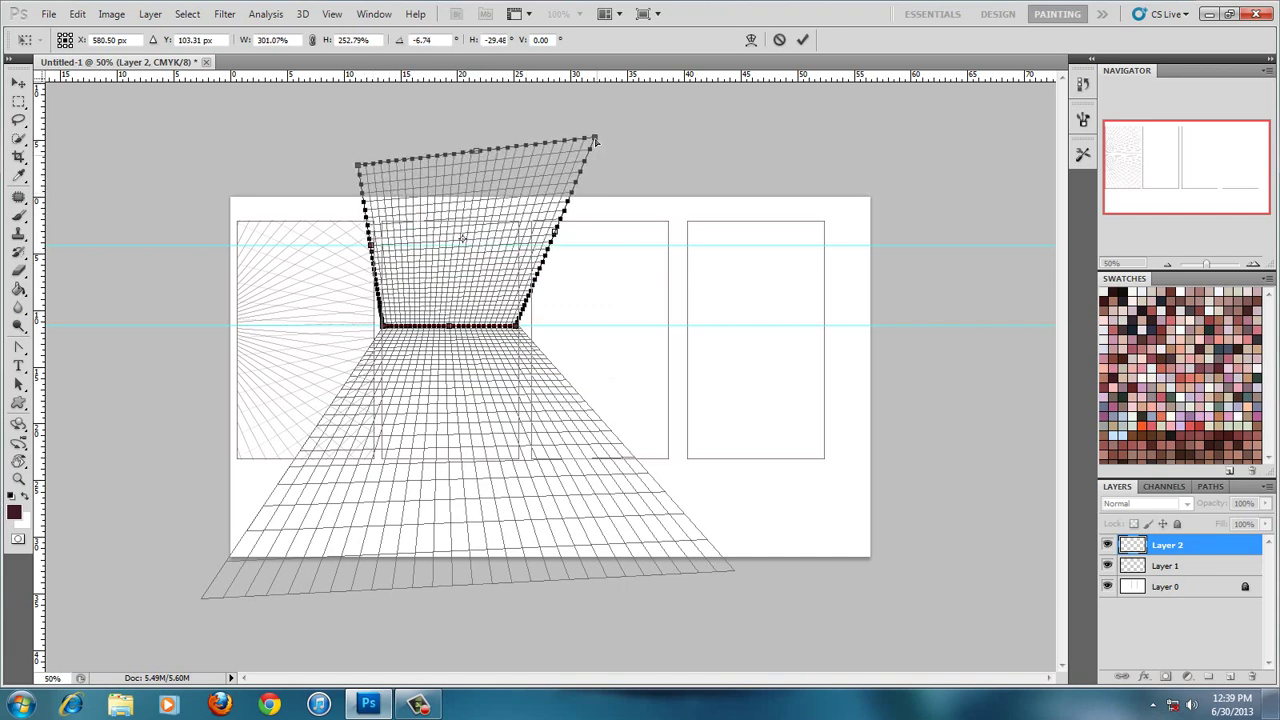
left_click_drag(569, 147, 507, 253)
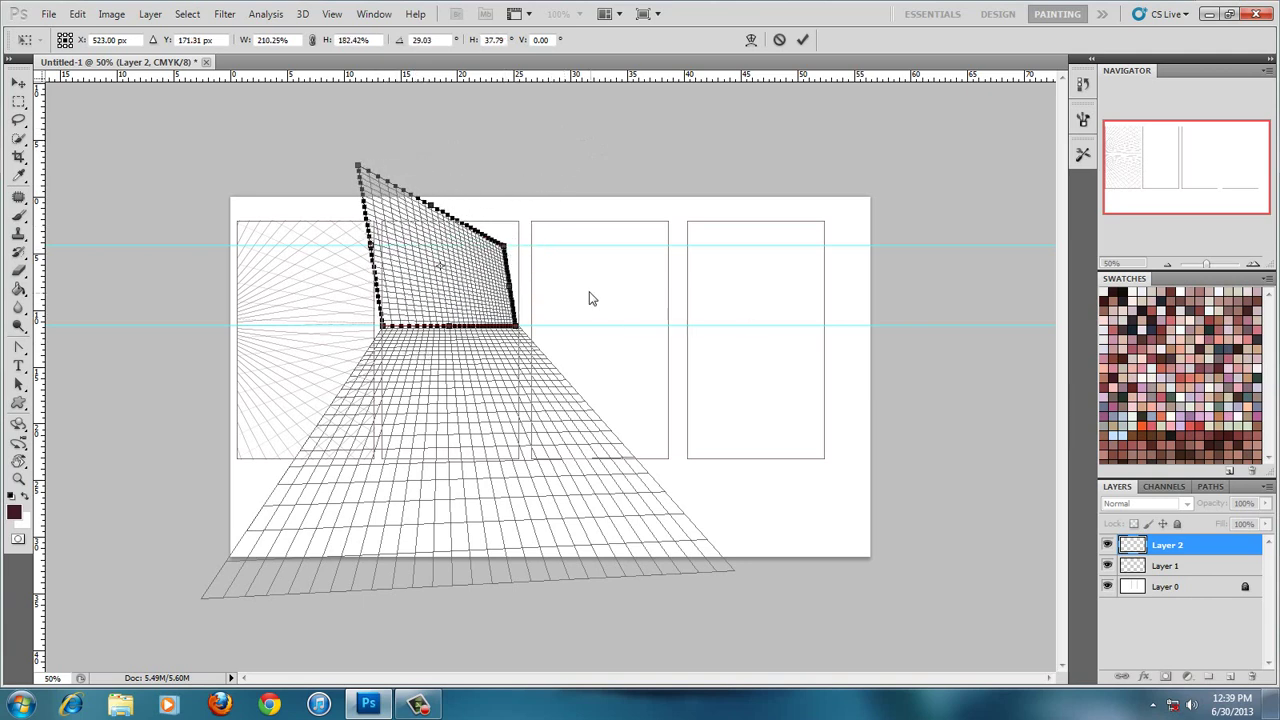
mouse_move(506, 246)
left_mouse_down()
mouse_move(531, 251)
mouse_move(497, 243)
left_mouse_up()
mouse_move(519, 331)
left_mouse_down()
mouse_move(559, 332)
mouse_move(540, 331)
left_mouse_up()
left_click_drag(498, 245, 548, 247)
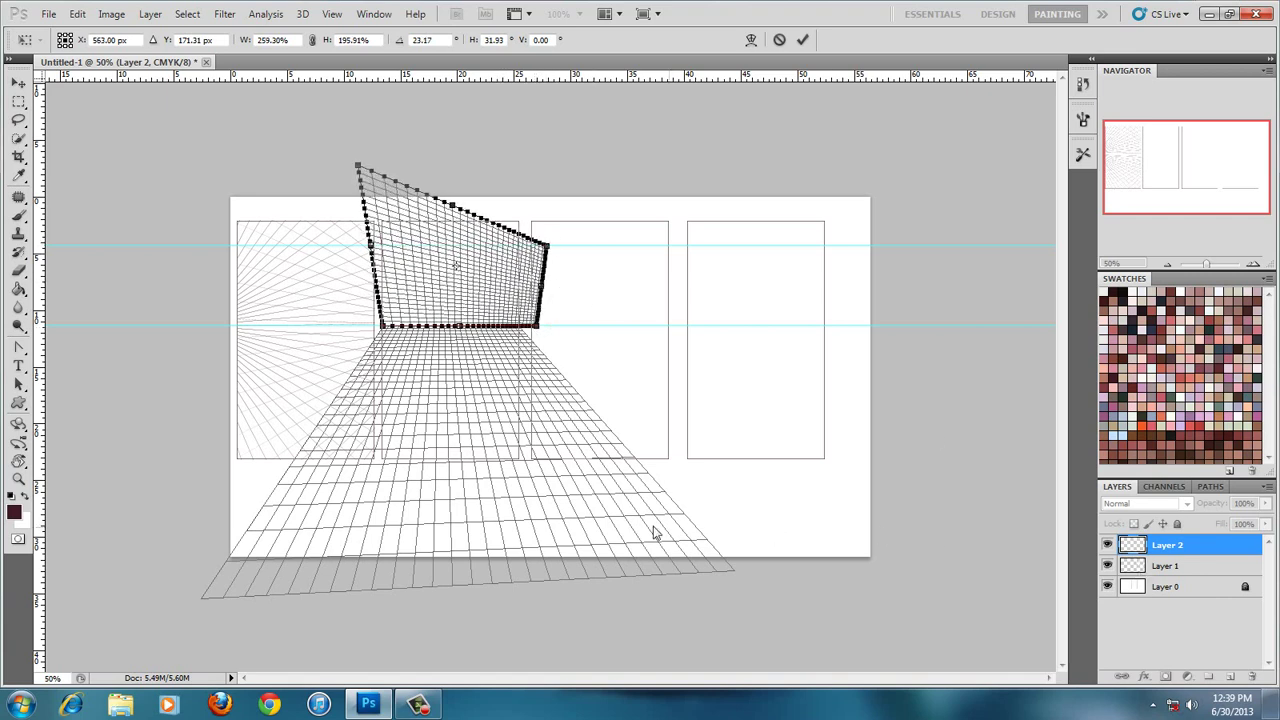
left_click(802, 40)
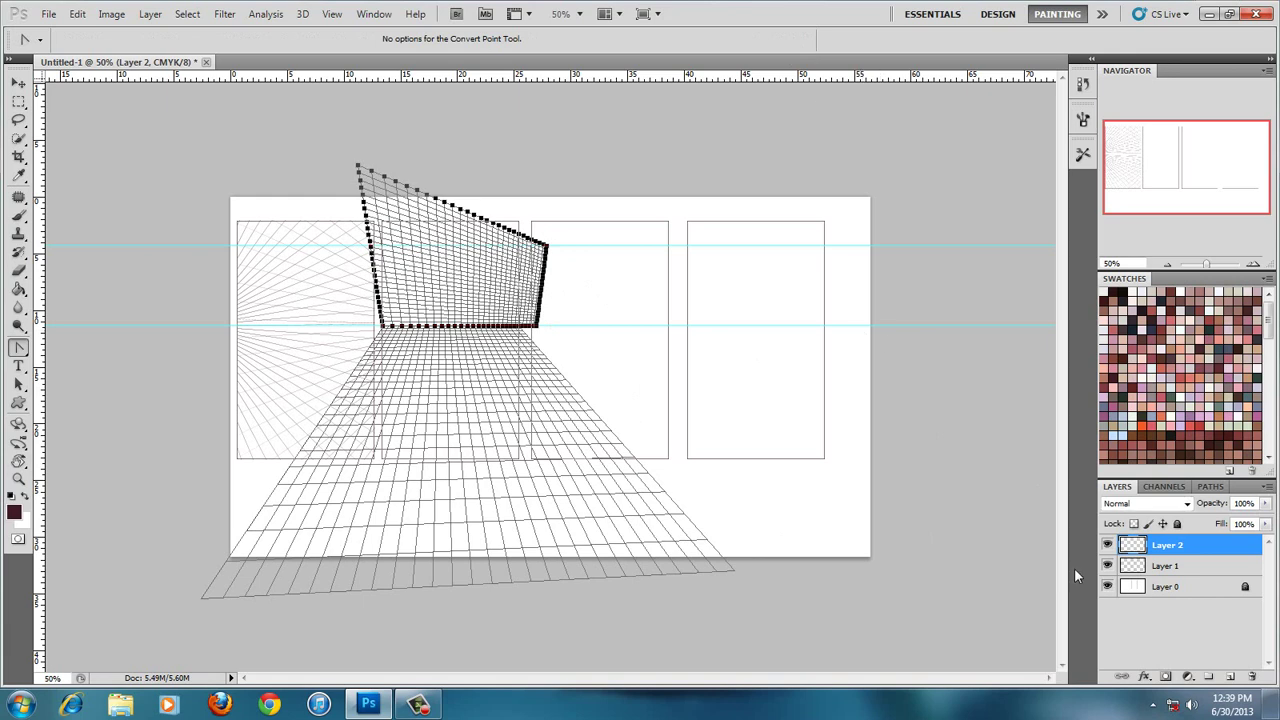
Browse the Work Path's options, choose the Brush tool, and make Layer 2 active
left_click(1166, 647)
left_click(1210, 486)
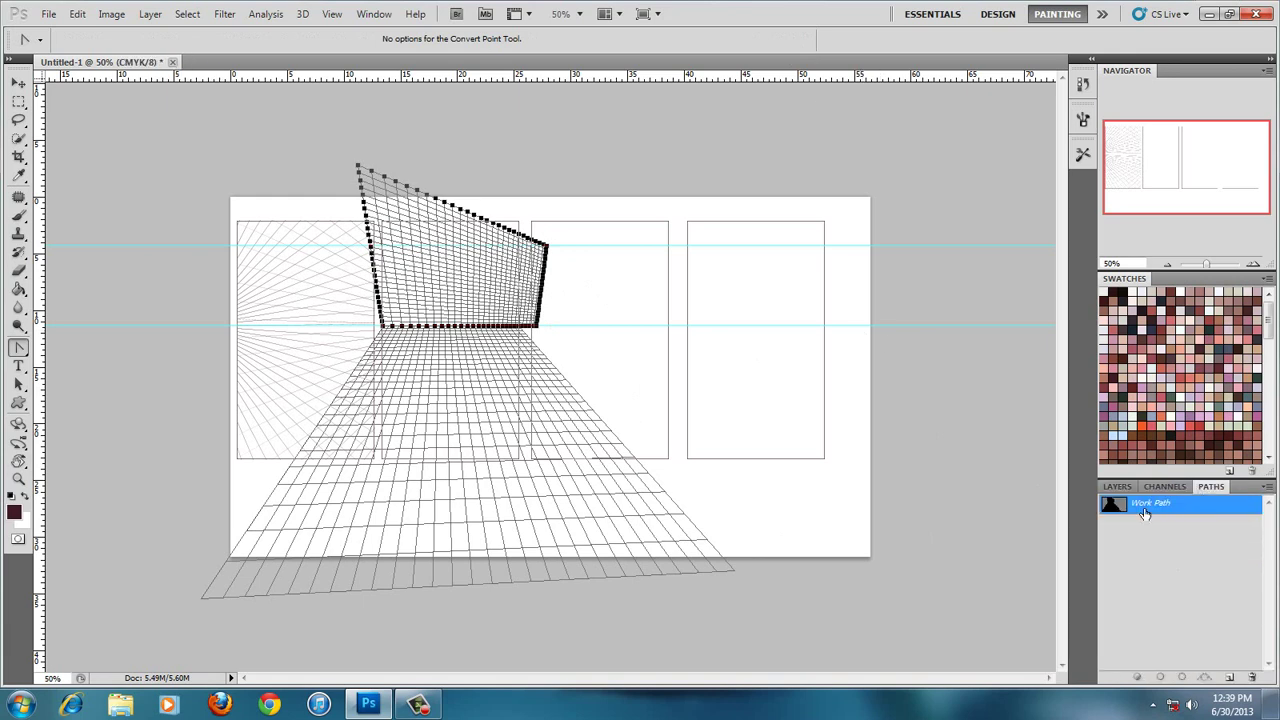
right_click(1145, 513)
left_click(1113, 553)
left_click(1136, 532)
left_click(1130, 510)
right_click(1130, 512)
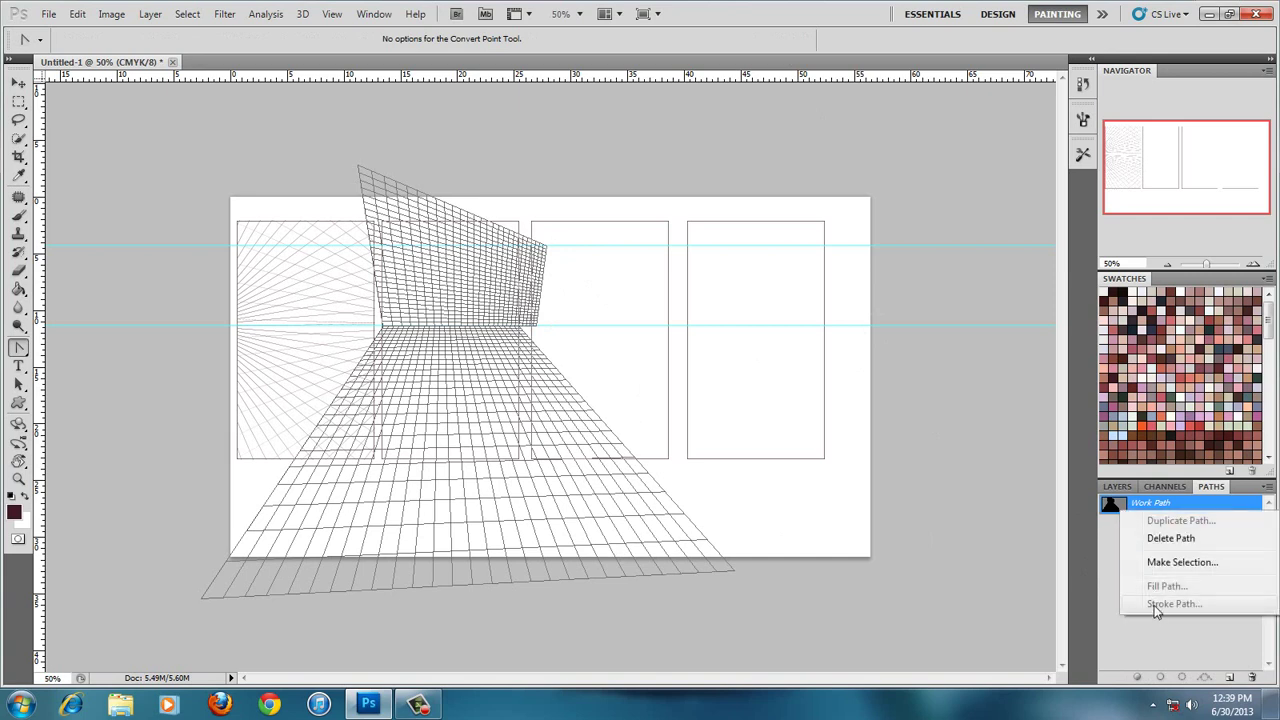
left_click(1118, 567)
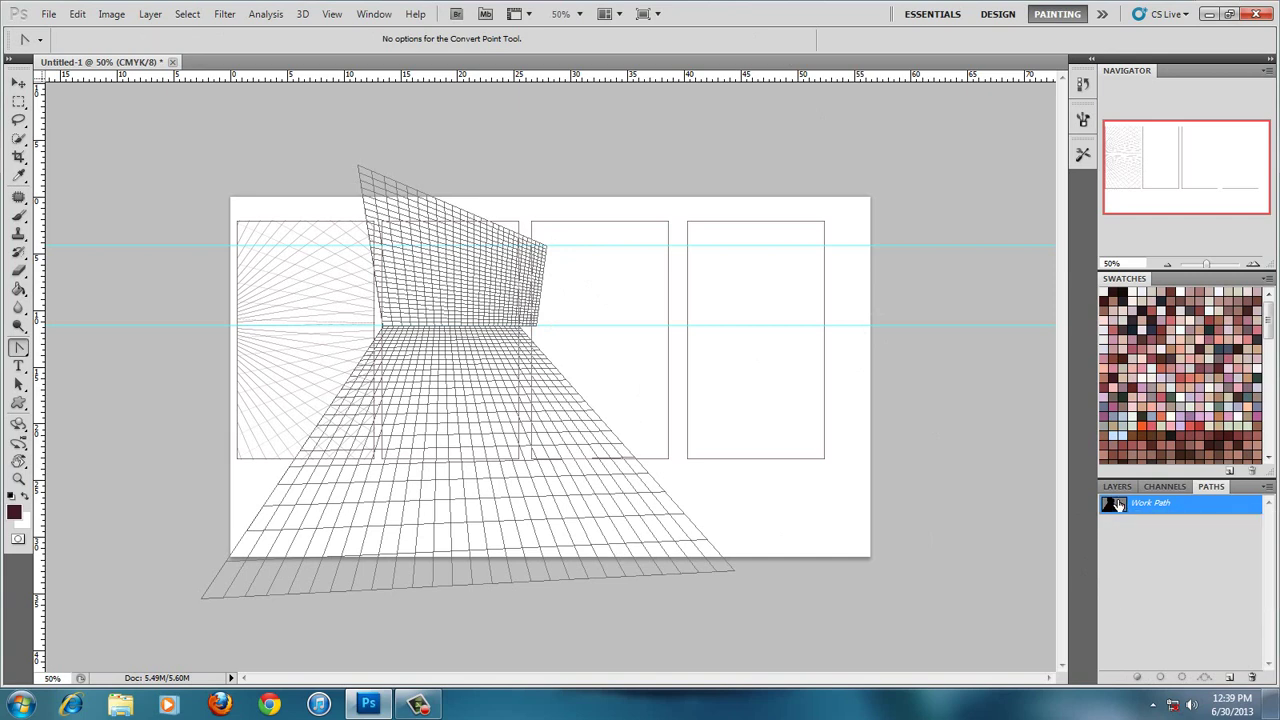
right_click(1203, 505)
left_click(1190, 645)
left_click(18, 218)
right_click(1227, 520)
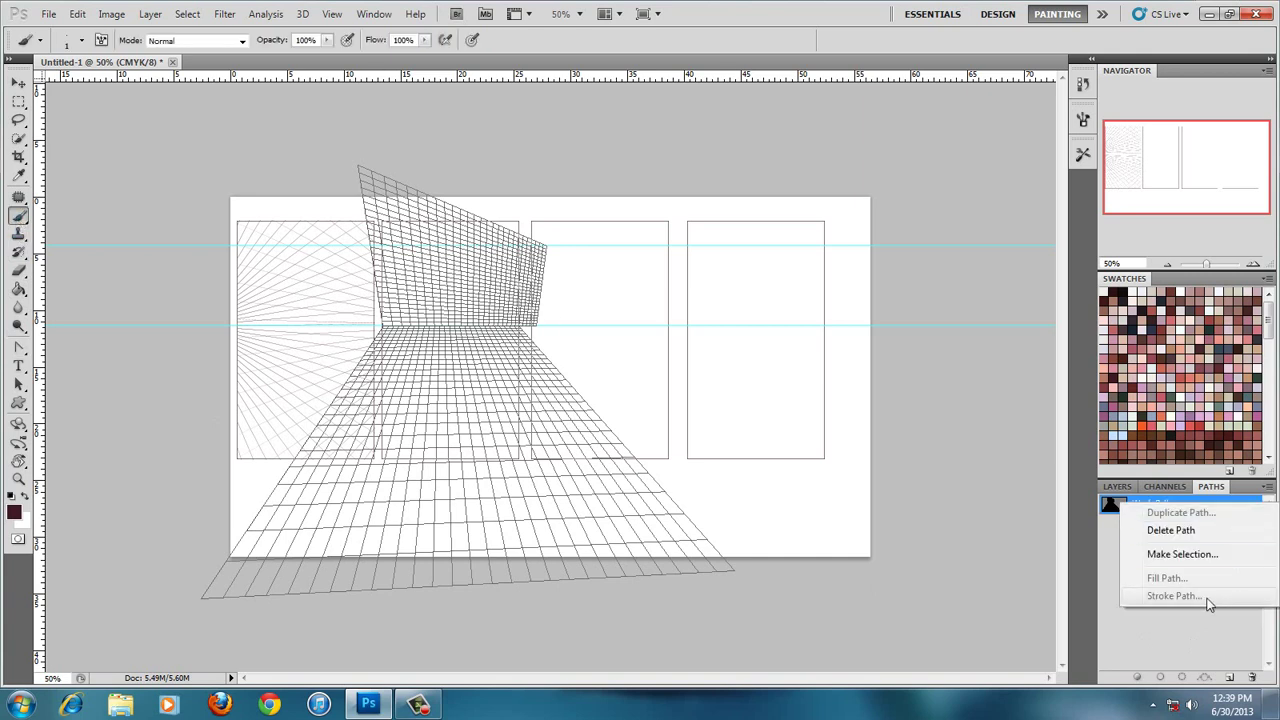
left_click(351, 408)
left_click(1117, 486)
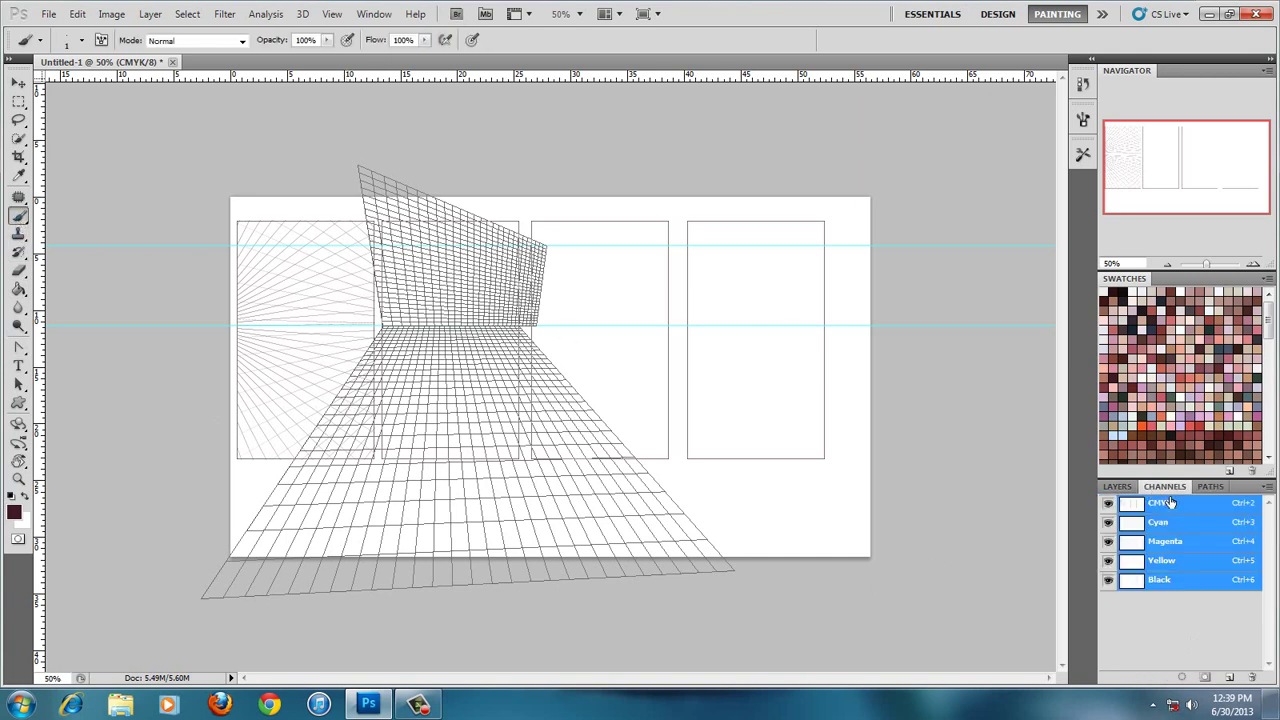
left_click(1178, 548)
left_click(1210, 486)
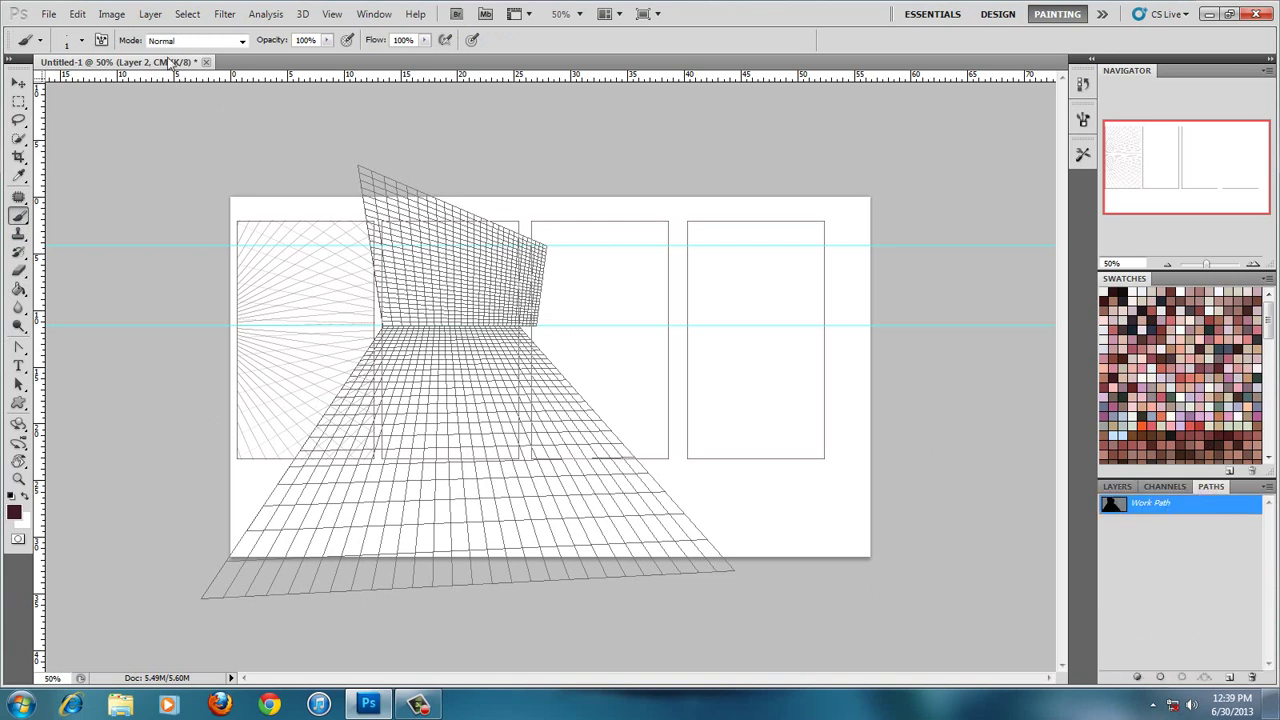
Stroke only the floor grid subpath with the brush onto Layer 2
left_click(22, 348)
left_click(450, 246)
left_click(442, 376)
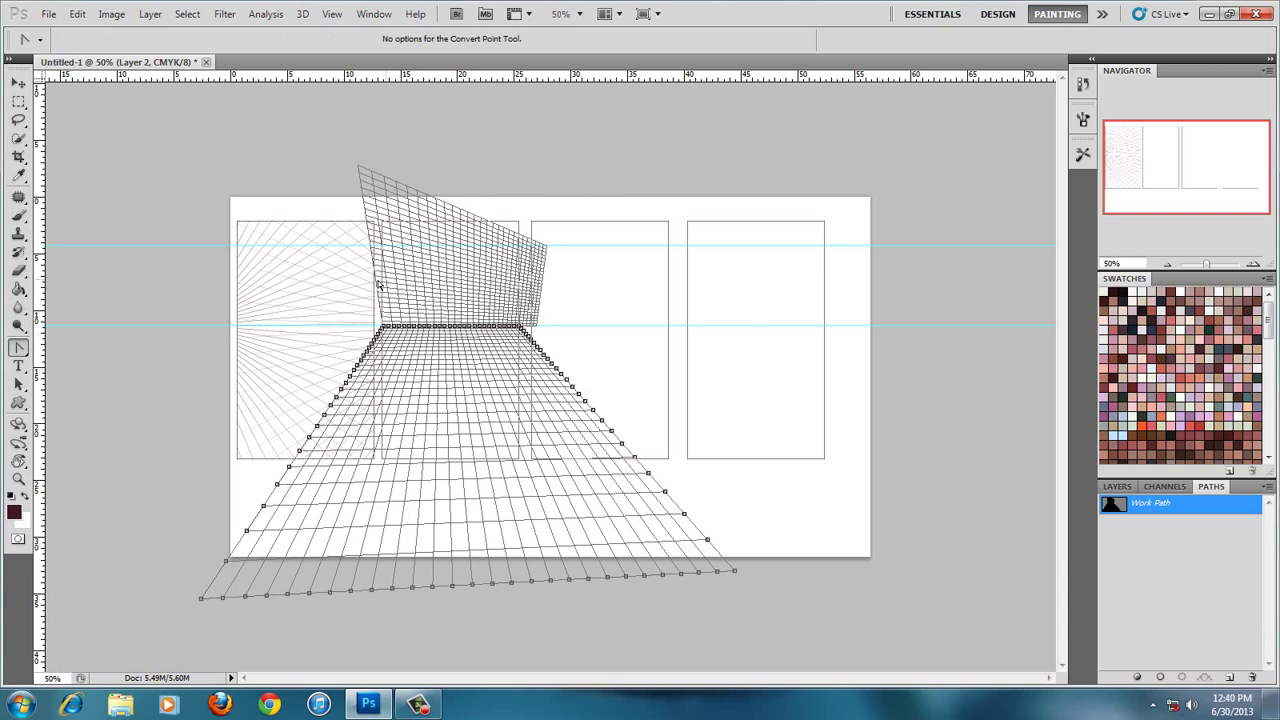
left_click(19, 216)
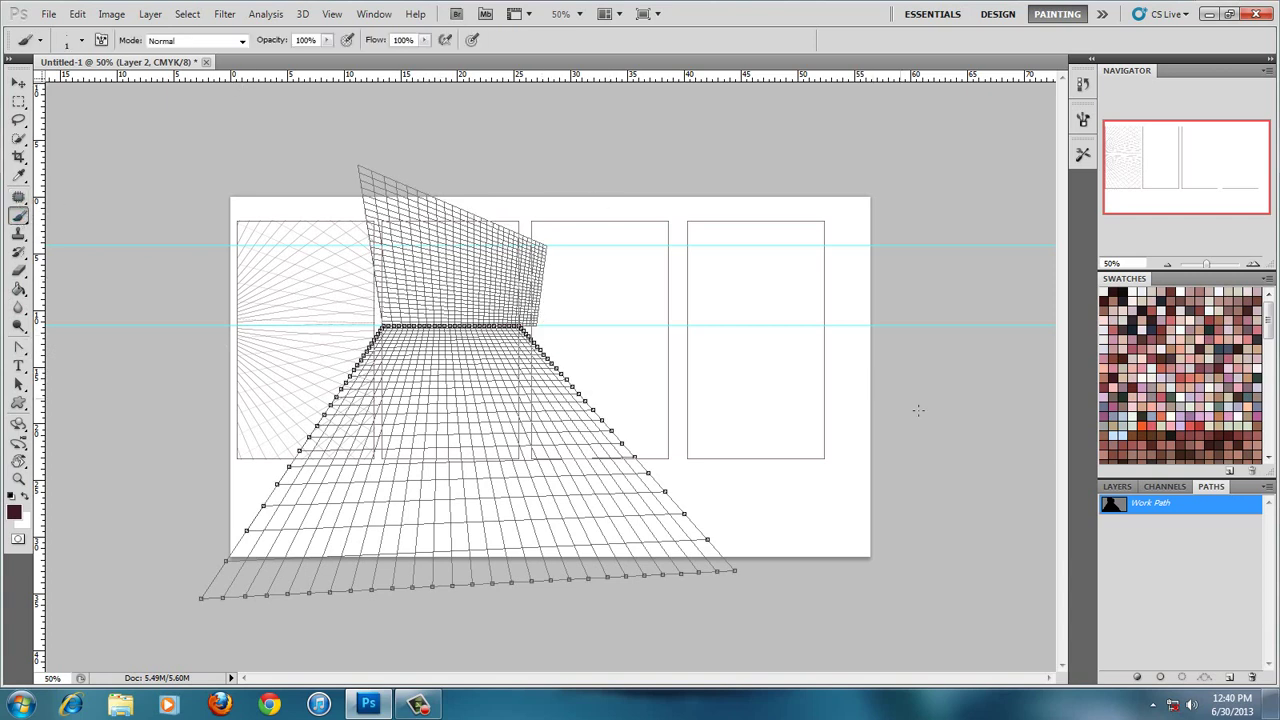
right_click(1115, 505)
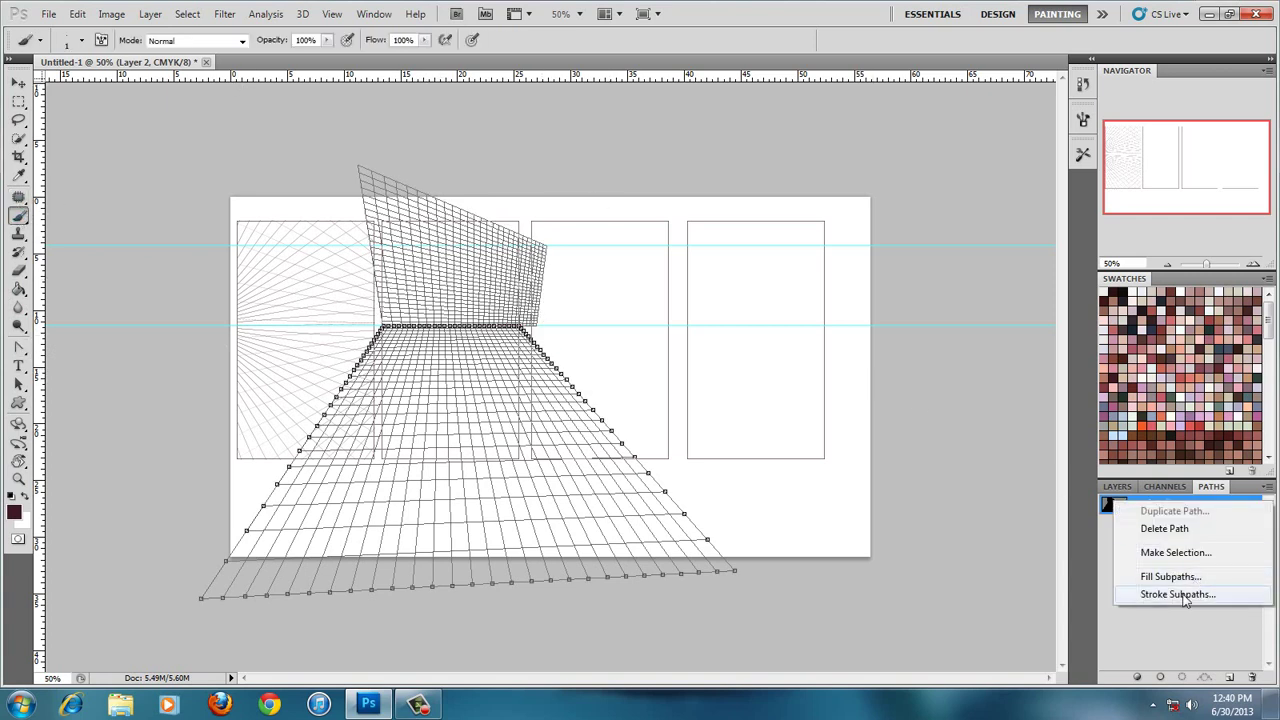
left_click(1182, 597)
left_click(736, 249)
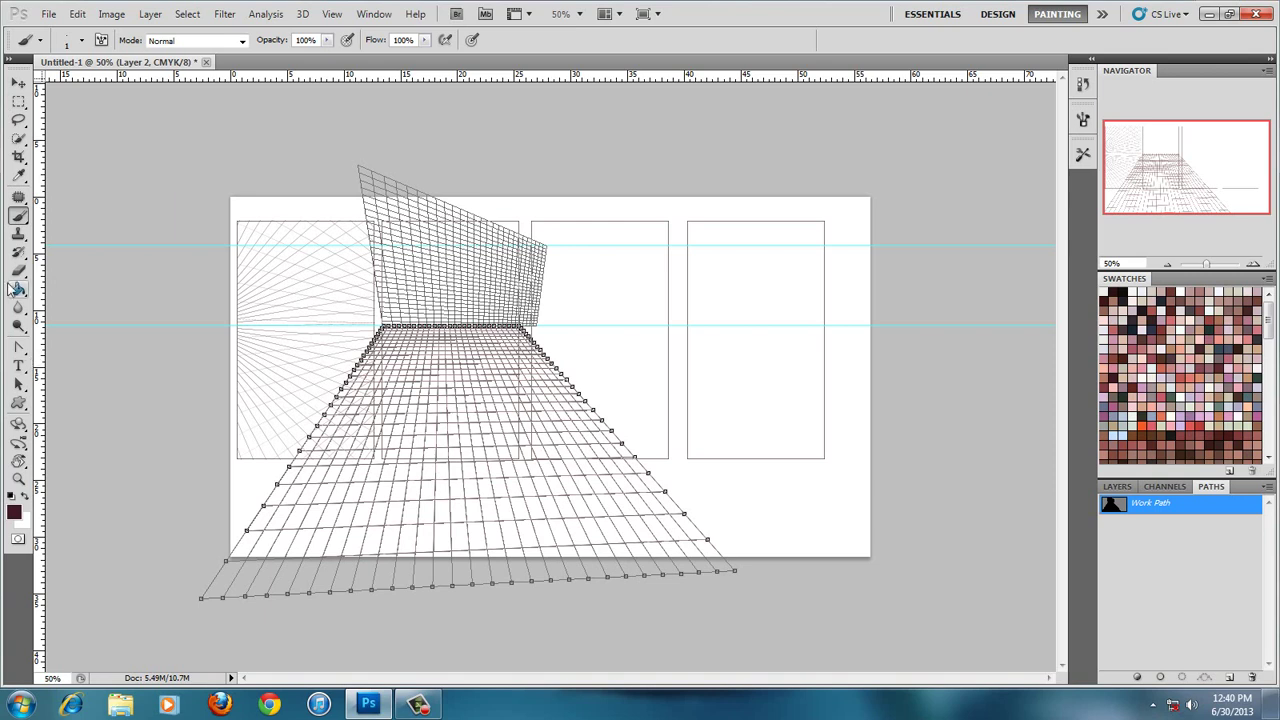
Deselect the path to reveal the stroked floor lines, then redisplay the Work Path
left_click(1167, 574)
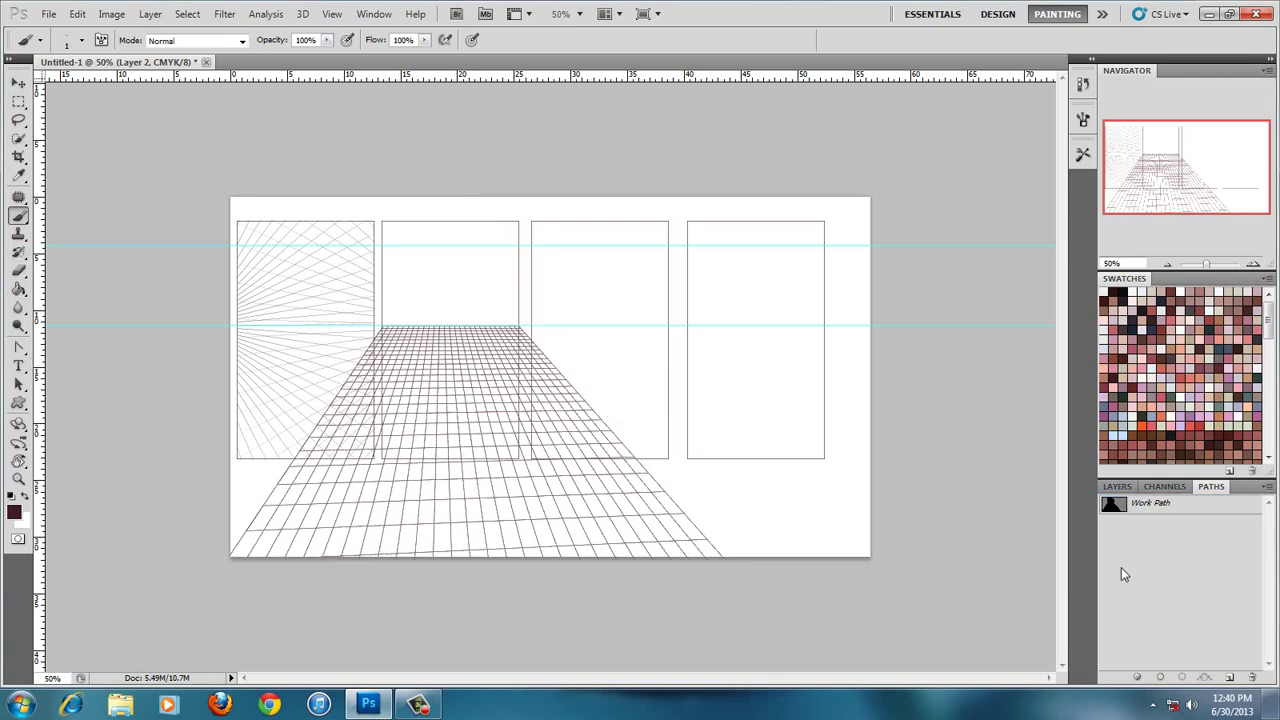
left_click(1164, 487)
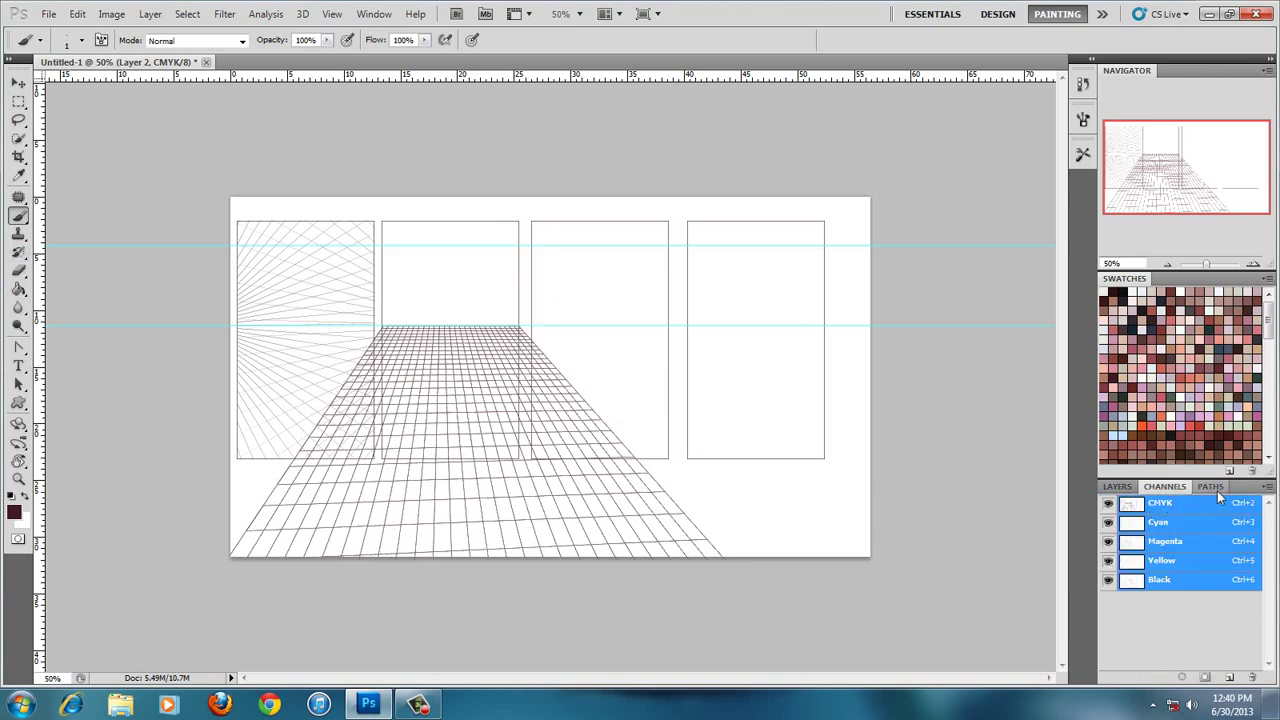
left_click(1210, 487)
left_click(1157, 505)
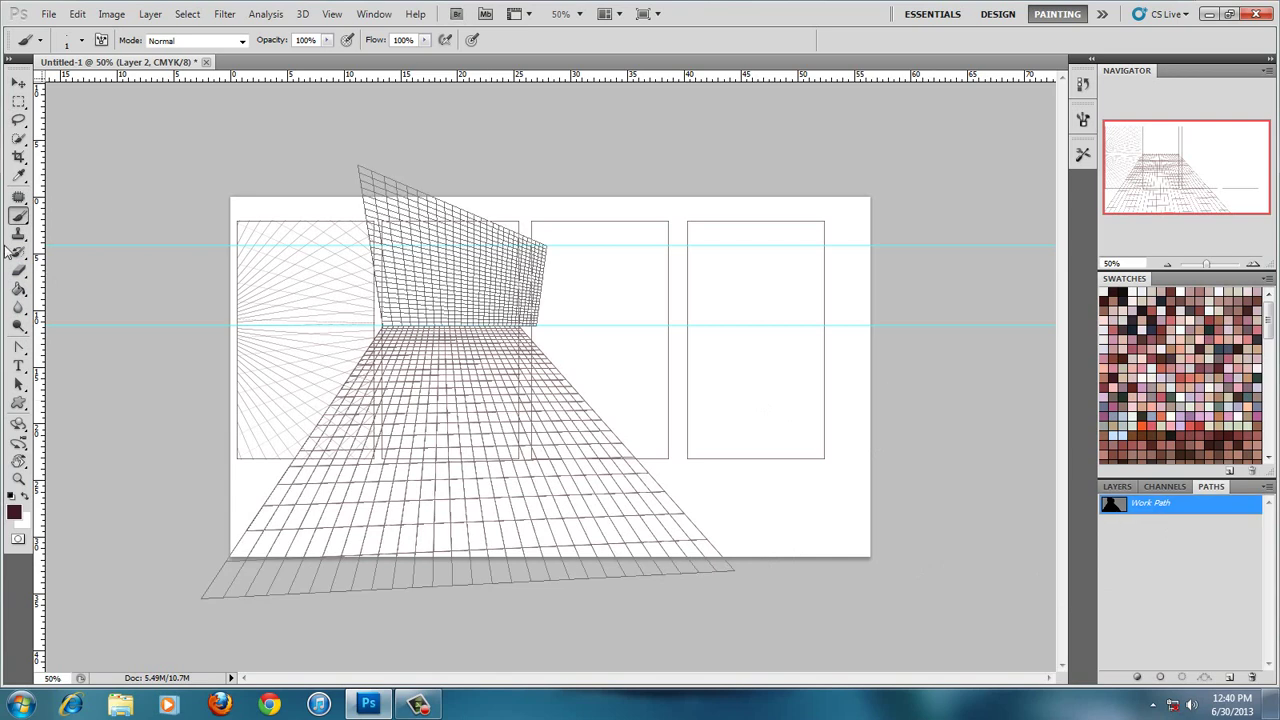
Stroke the wall grid subpath with the brush in orange-red, then hide the path
left_click(18, 384)
left_click(506, 243)
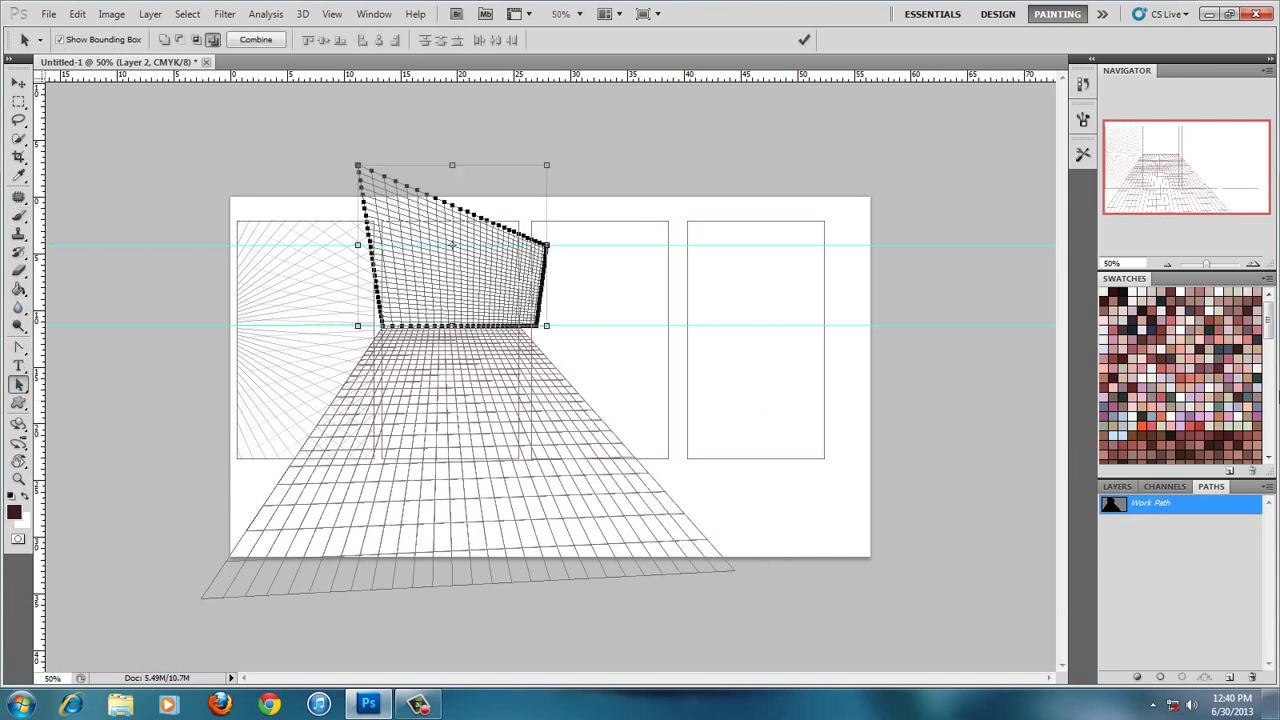
left_click(1166, 425)
right_click(478, 268)
left_click(545, 404)
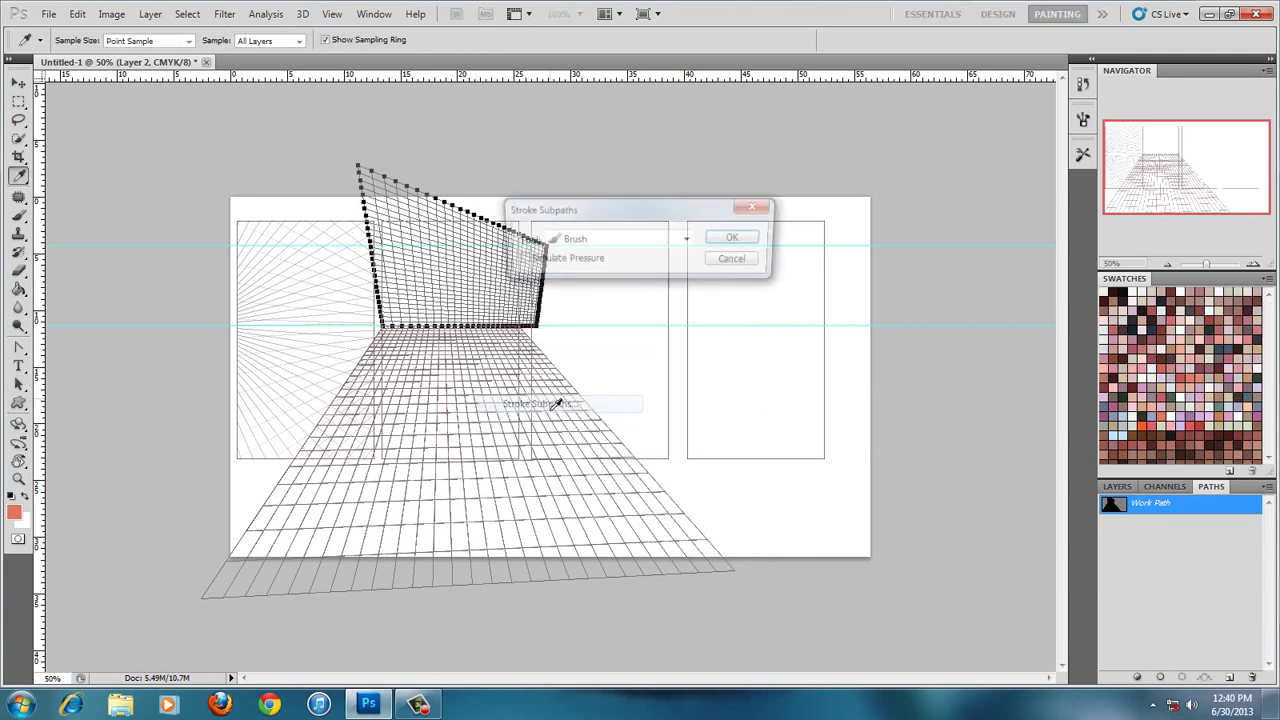
left_click(735, 240)
left_click(668, 260)
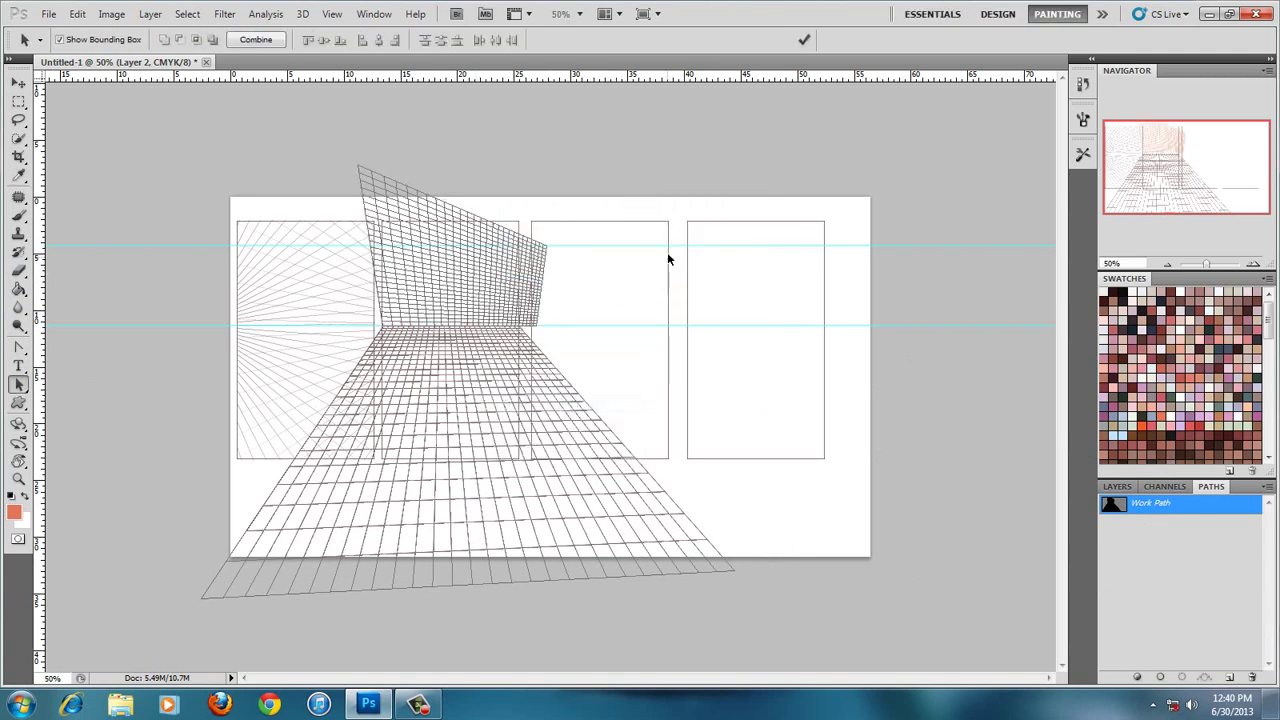
left_click(1180, 604)
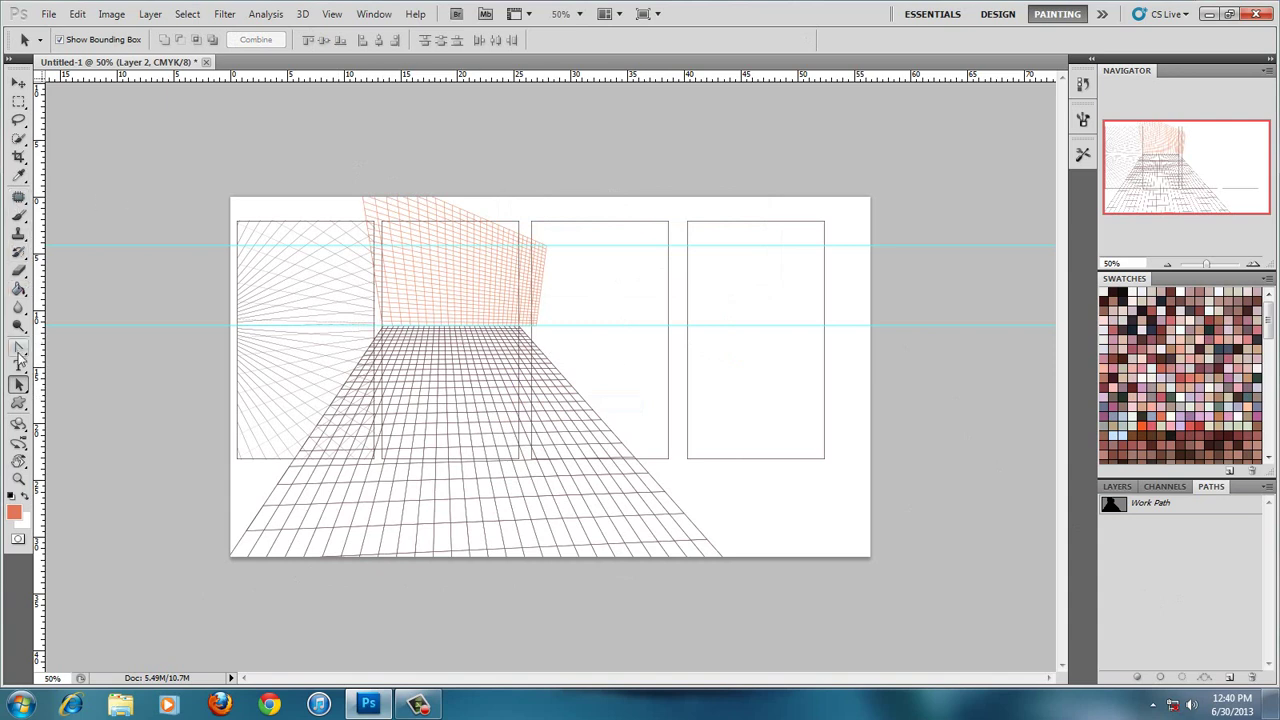
left_click(18, 103)
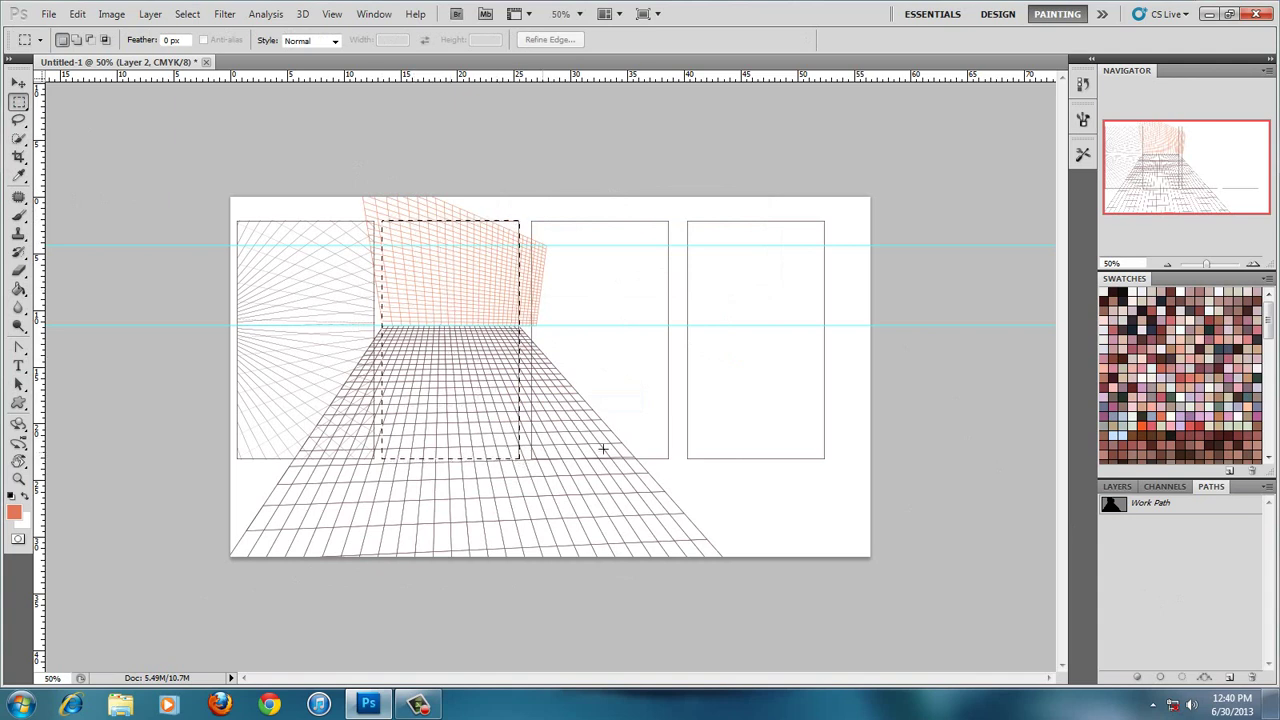
Delete the wall and floor grid lines outside the second panel's selection, then zoom in on the panels
left_click(1117, 486)
right_click(488, 356)
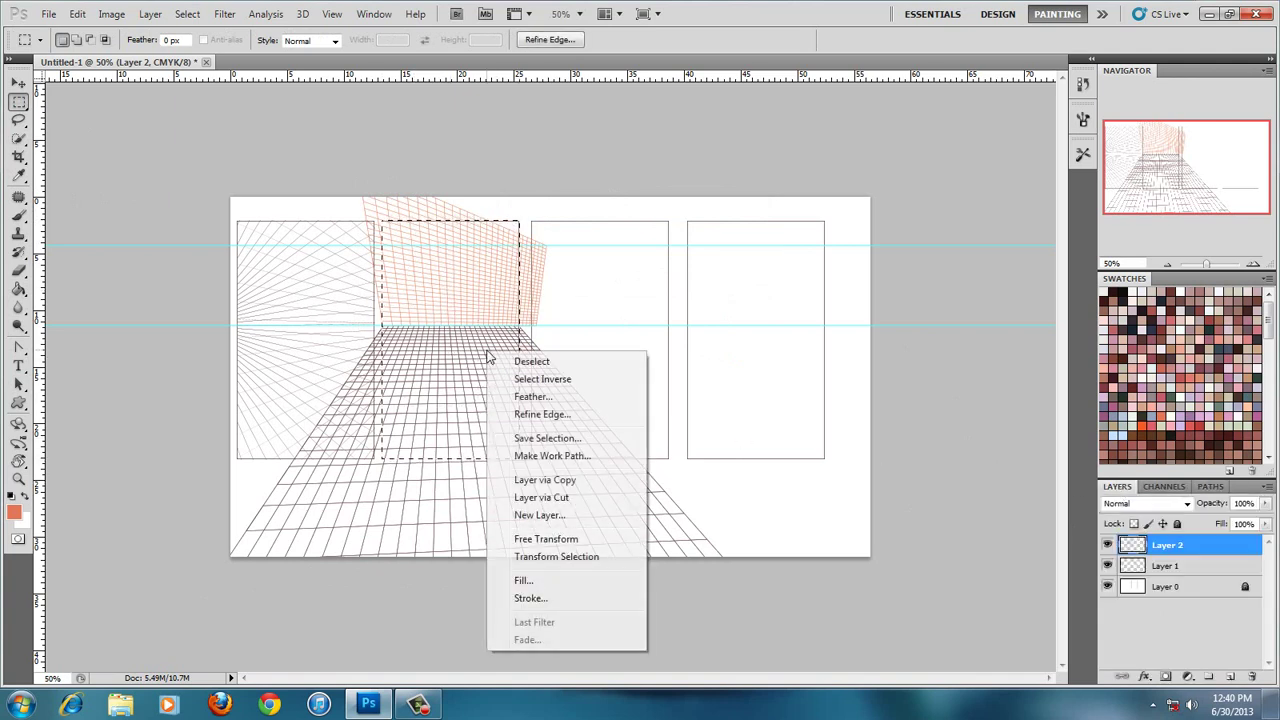
left_click(572, 379)
key("Delete")
key("ctrl+d")
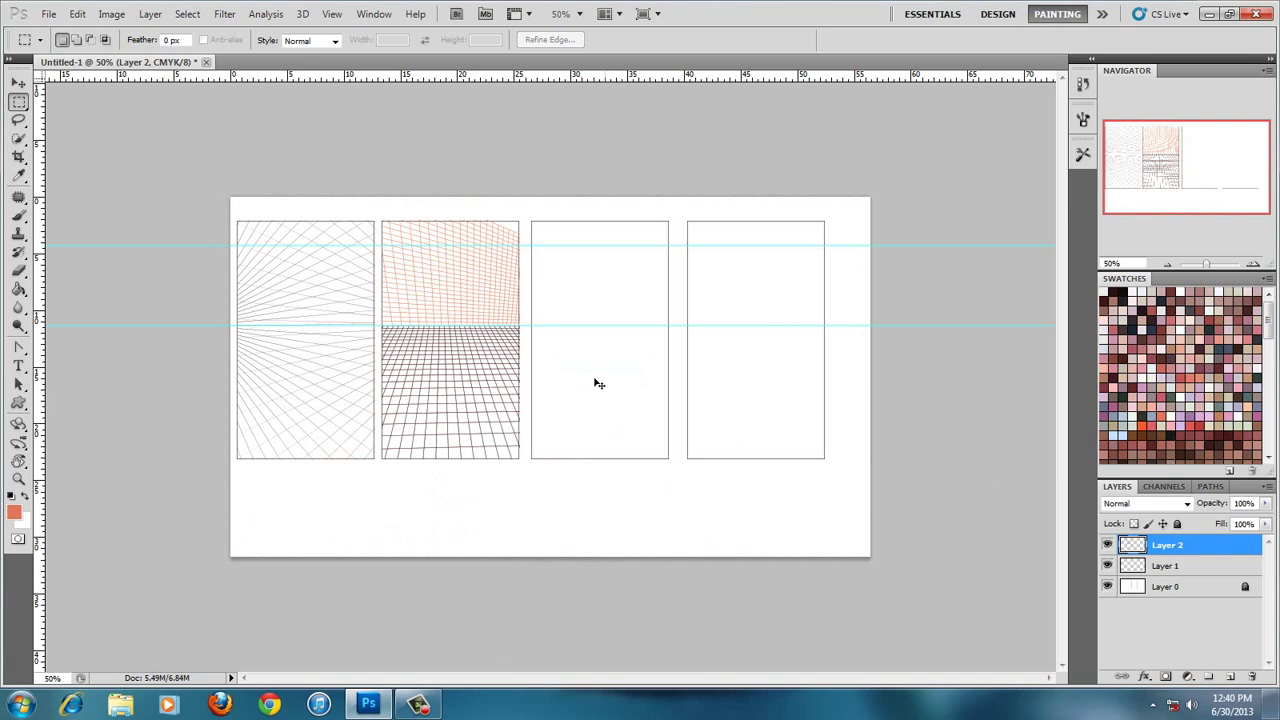
key("z")
mouse_move(406, 343)
left_mouse_down()
mouse_move(459, 377)
mouse_move(449, 374)
left_mouse_up()
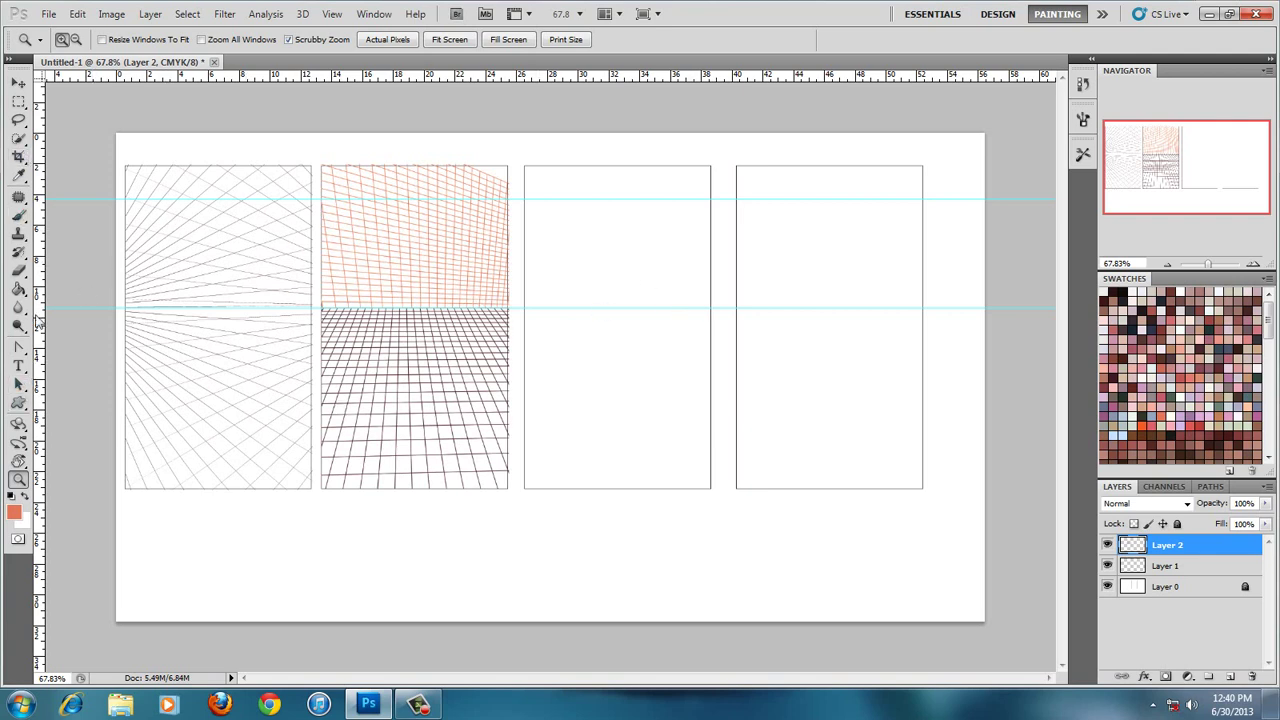
left_click(19, 347)
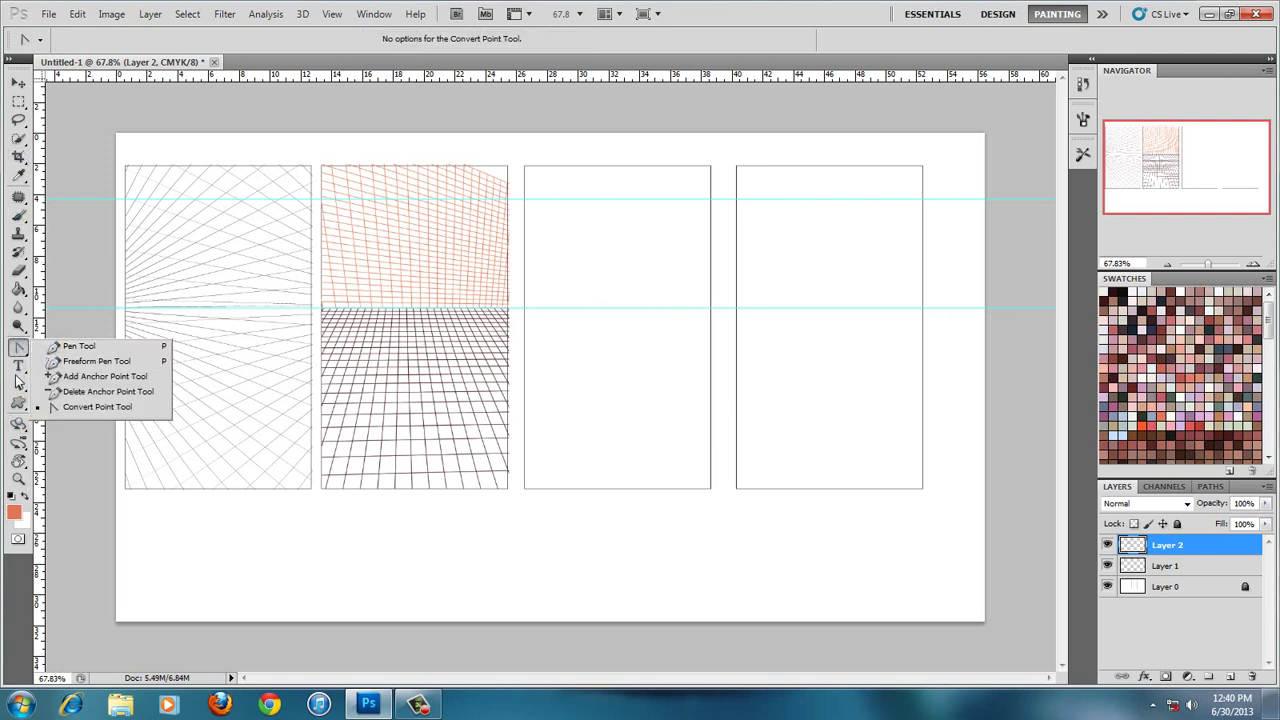
With the Line Tool, fan lines from the fourth panel's vanishing point down across the floor grid
left_click(18, 403)
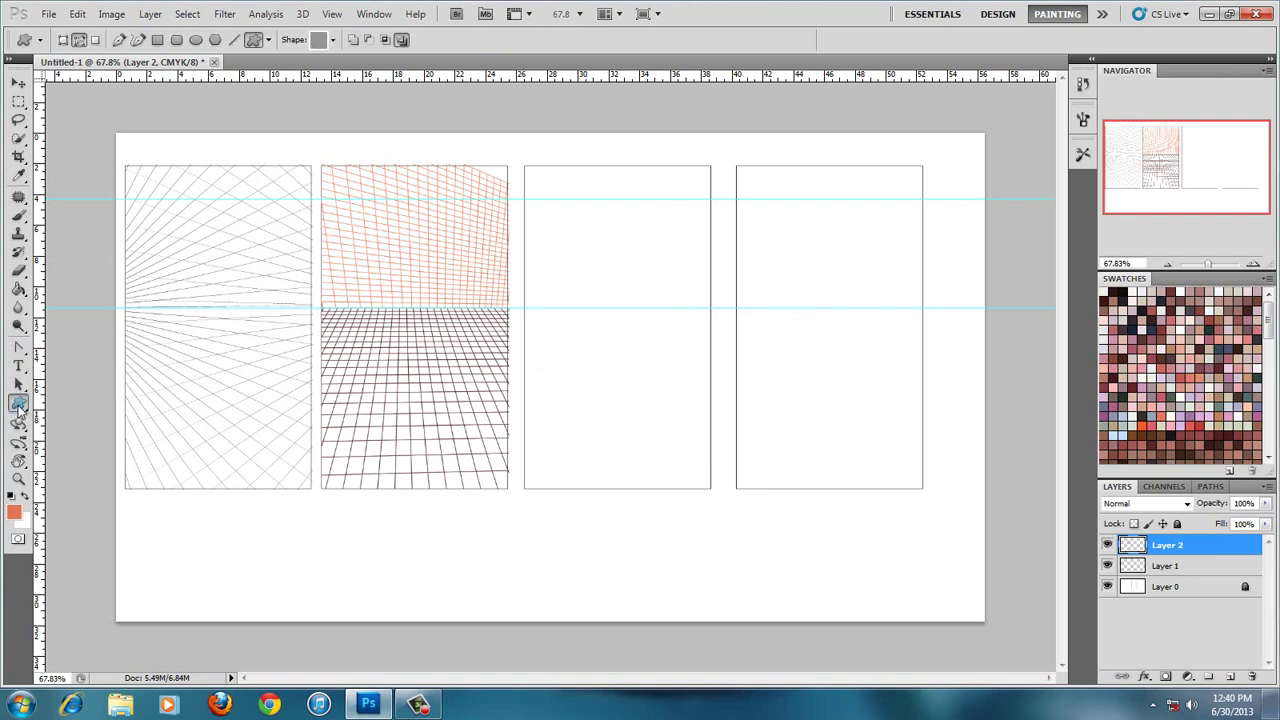
left_click(79, 462)
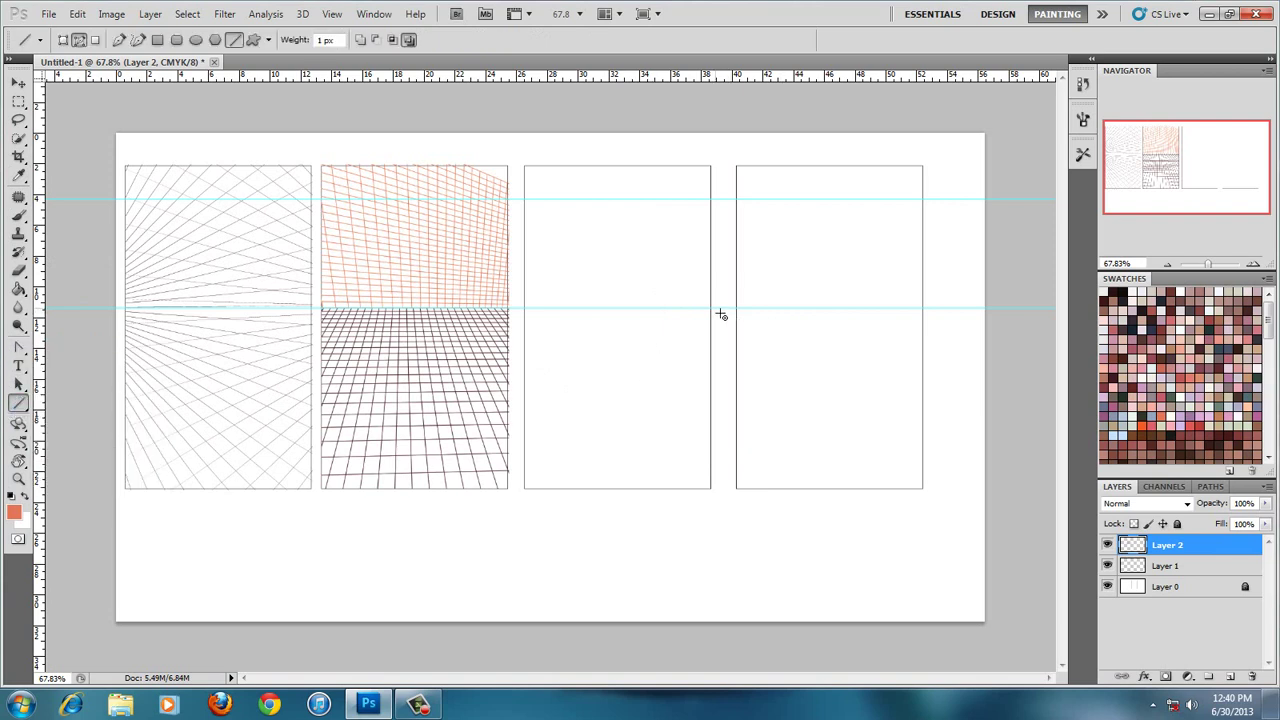
left_click_drag(786, 312, 467, 497)
left_click_drag(784, 312, 435, 447)
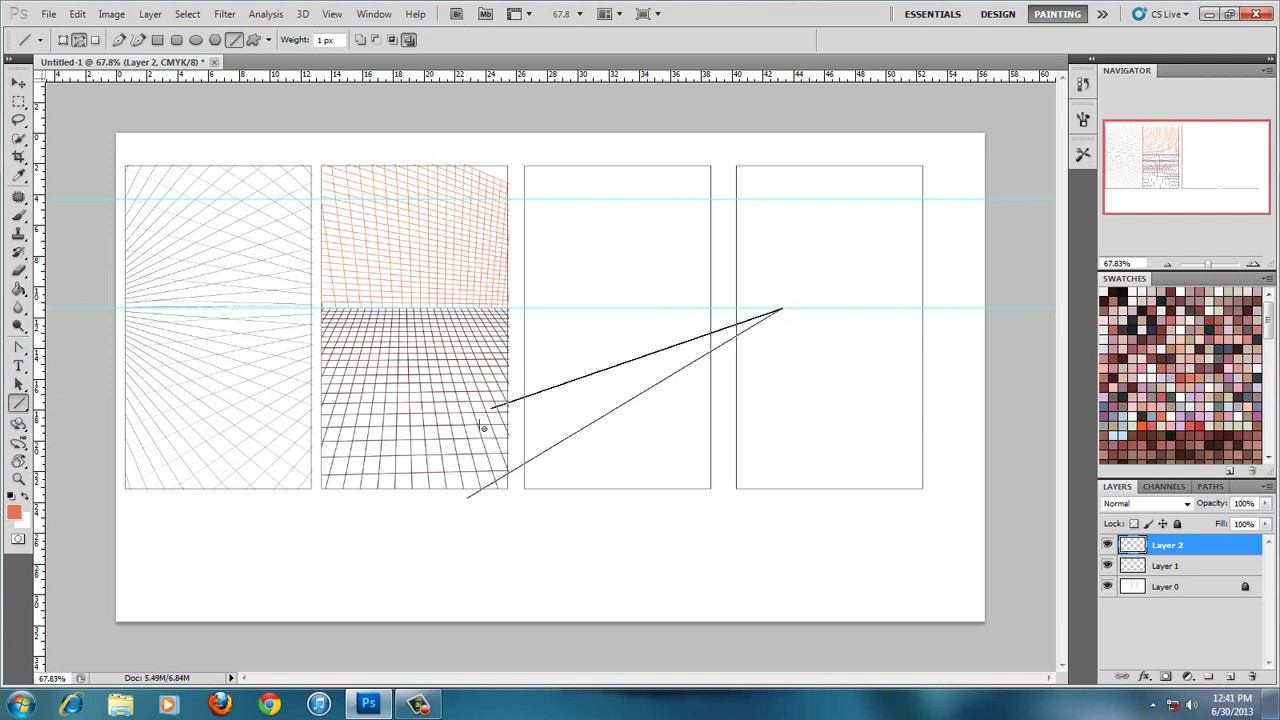
left_click_drag(785, 312, 416, 384)
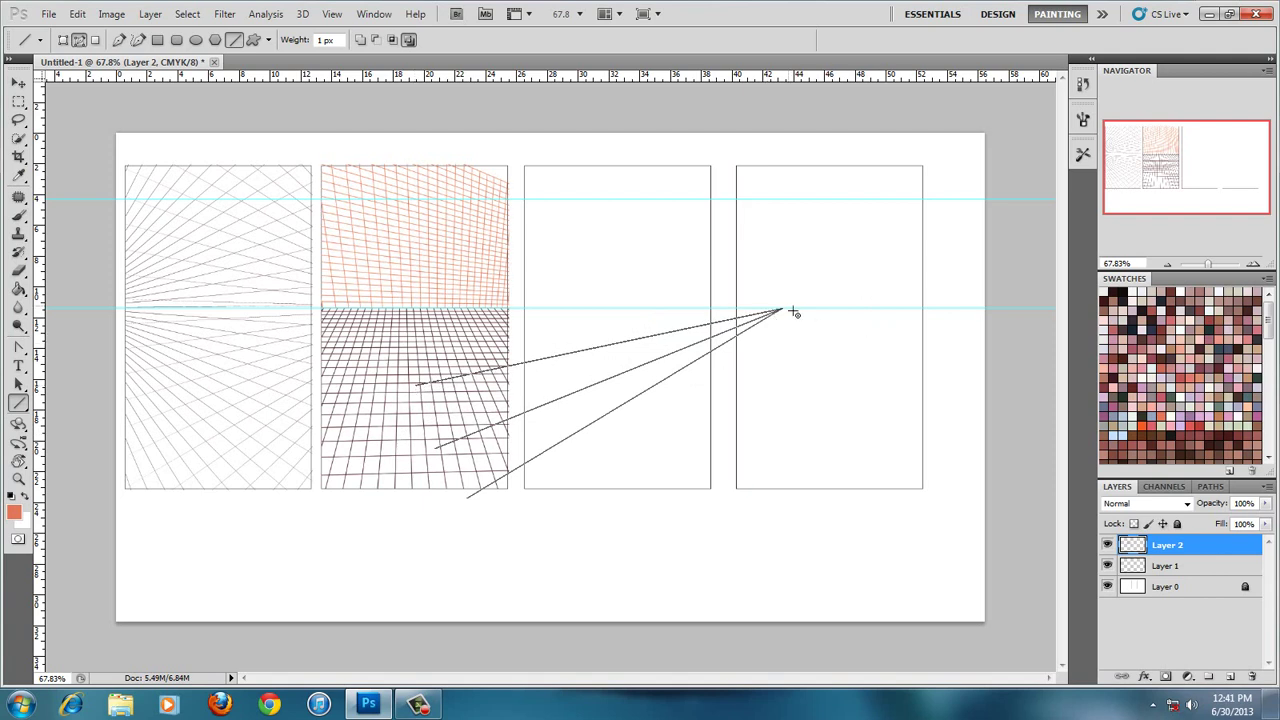
left_click_drag(784, 312, 371, 330)
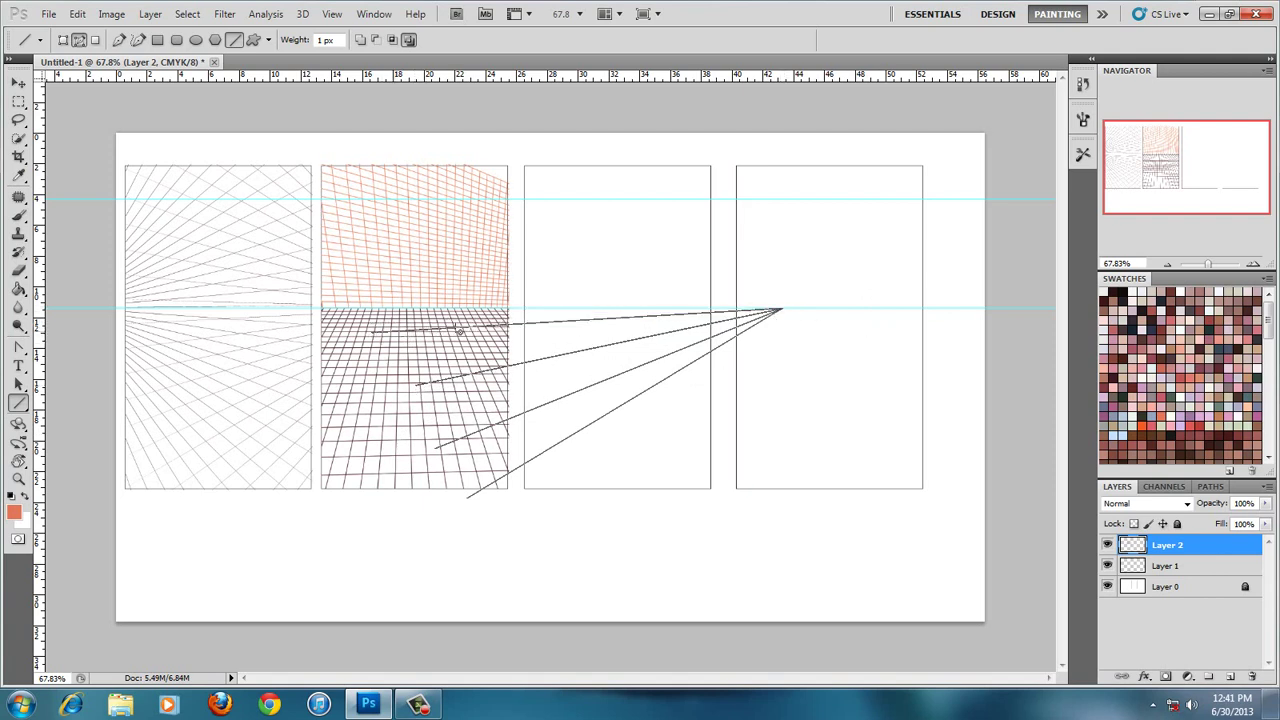
left_click_drag(785, 312, 497, 557)
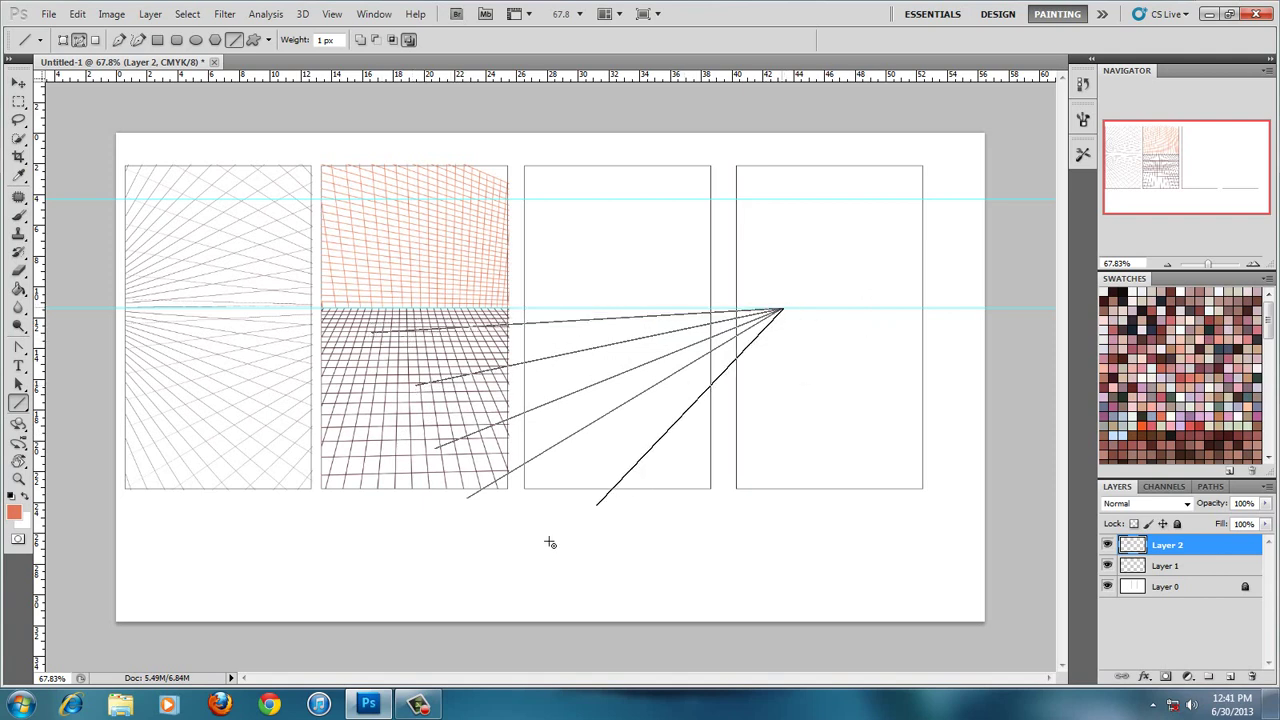
left_click_drag(785, 312, 597, 577)
left_click_drag(784, 312, 662, 582)
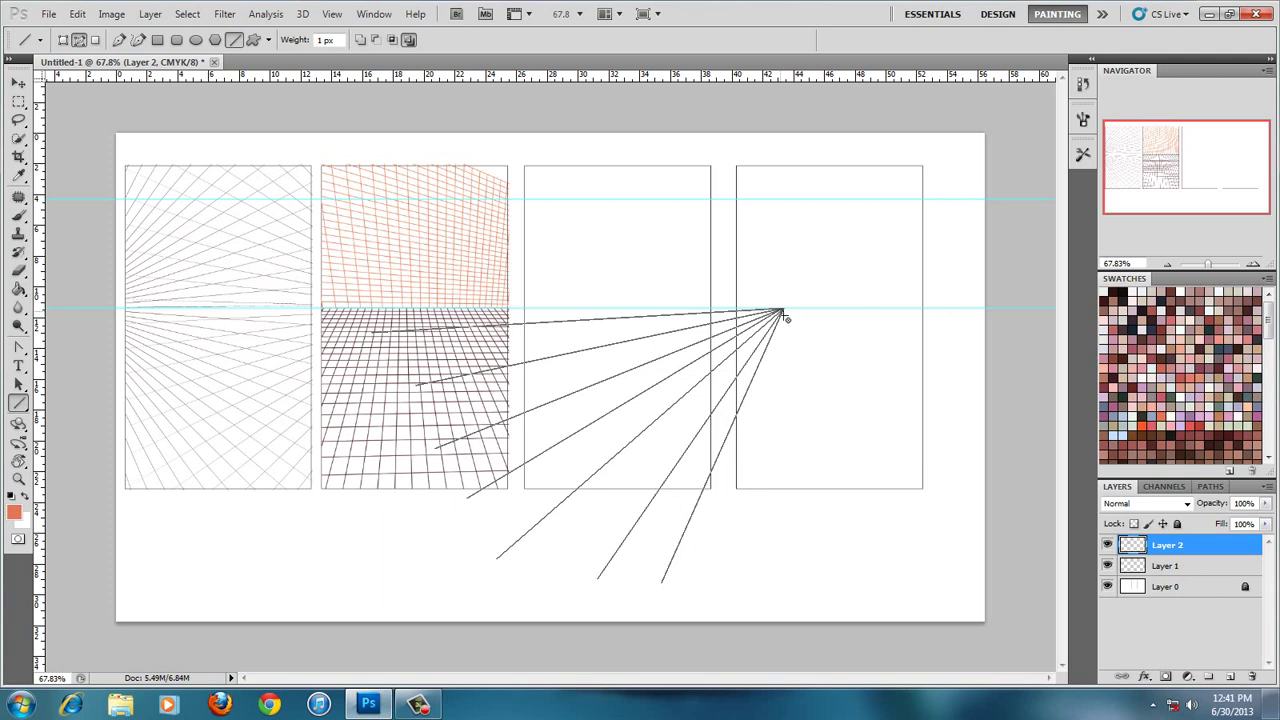
Add lines from the same vanishing point rising through the wall grid, plus one near-vertical line down
left_click_drag(785, 312, 389, 268)
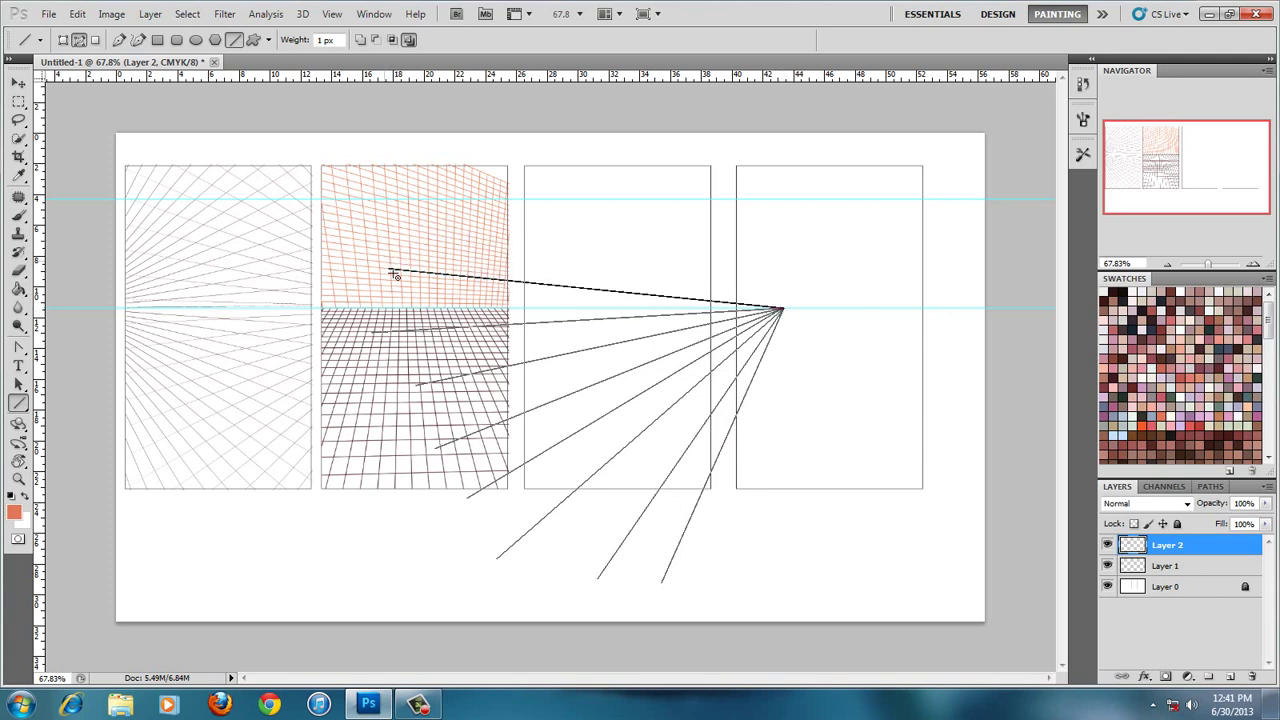
left_click_drag(785, 312, 446, 221)
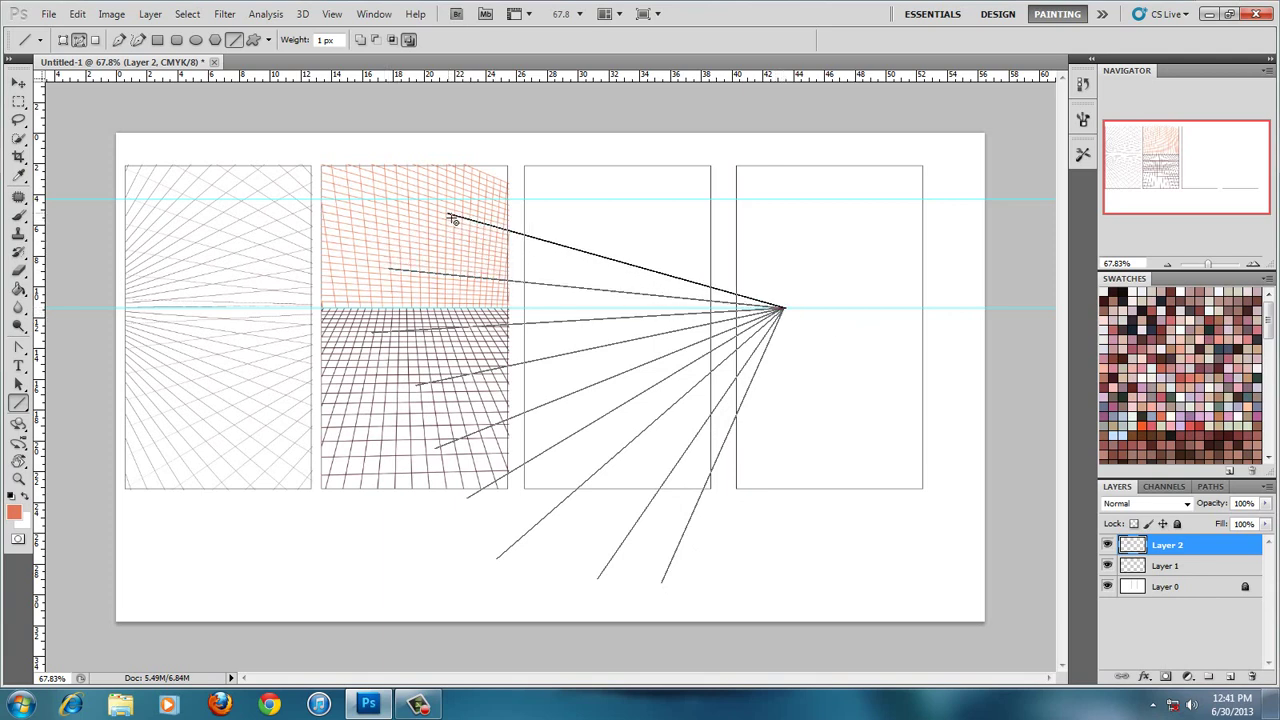
left_click_drag(785, 312, 409, 148)
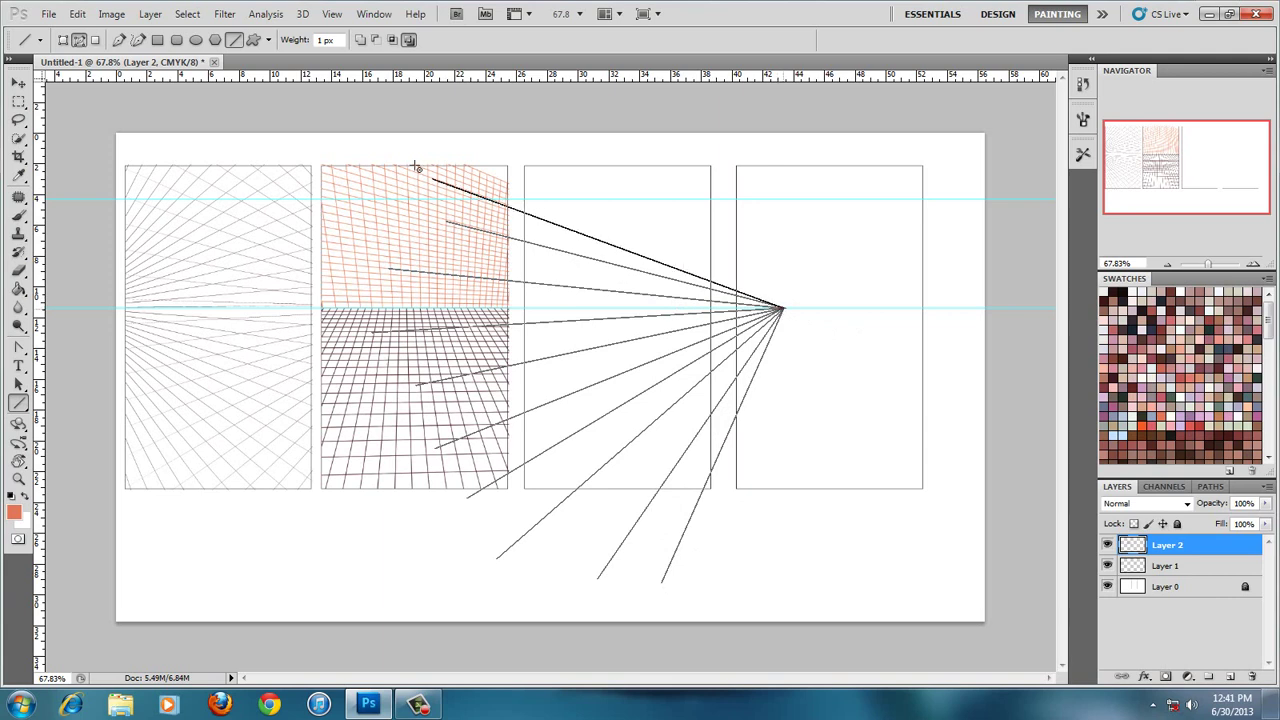
left_click_drag(785, 312, 491, 111)
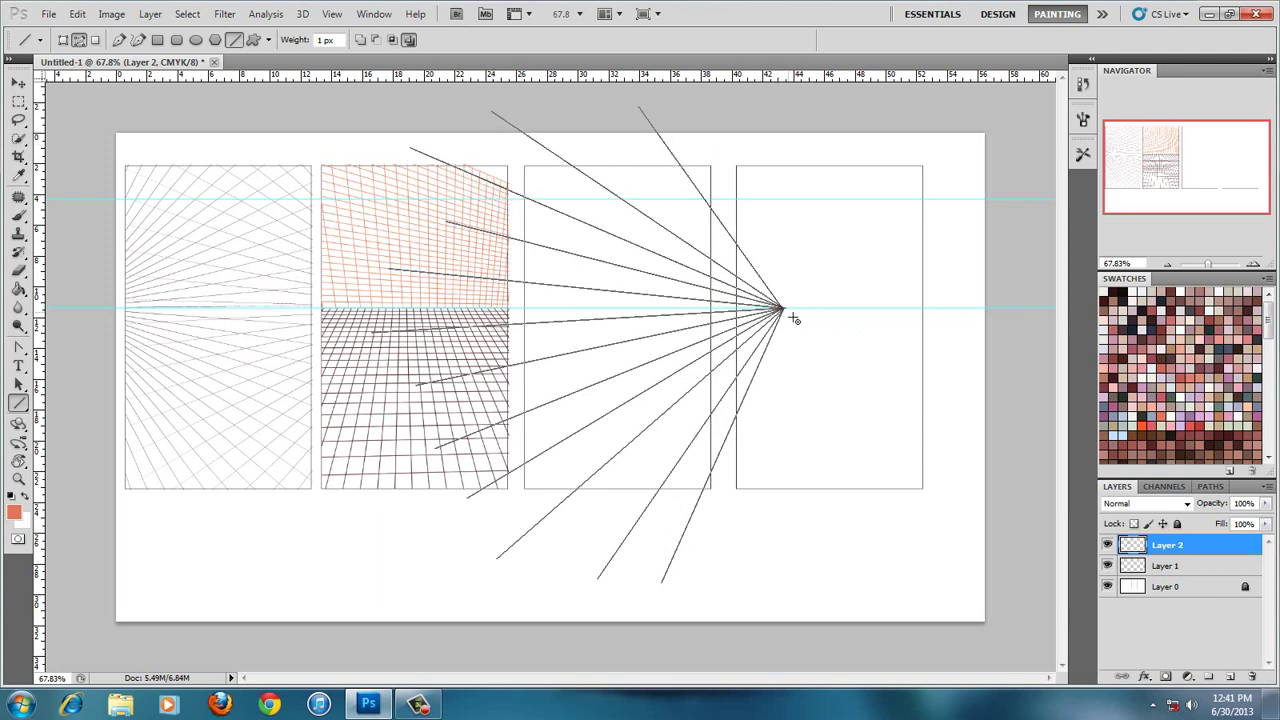
left_click_drag(782, 310, 742, 580)
Draw eight lines from the second panel's left vanishing point fanning out across the right panels
left_click_drag(358, 307, 805, 162)
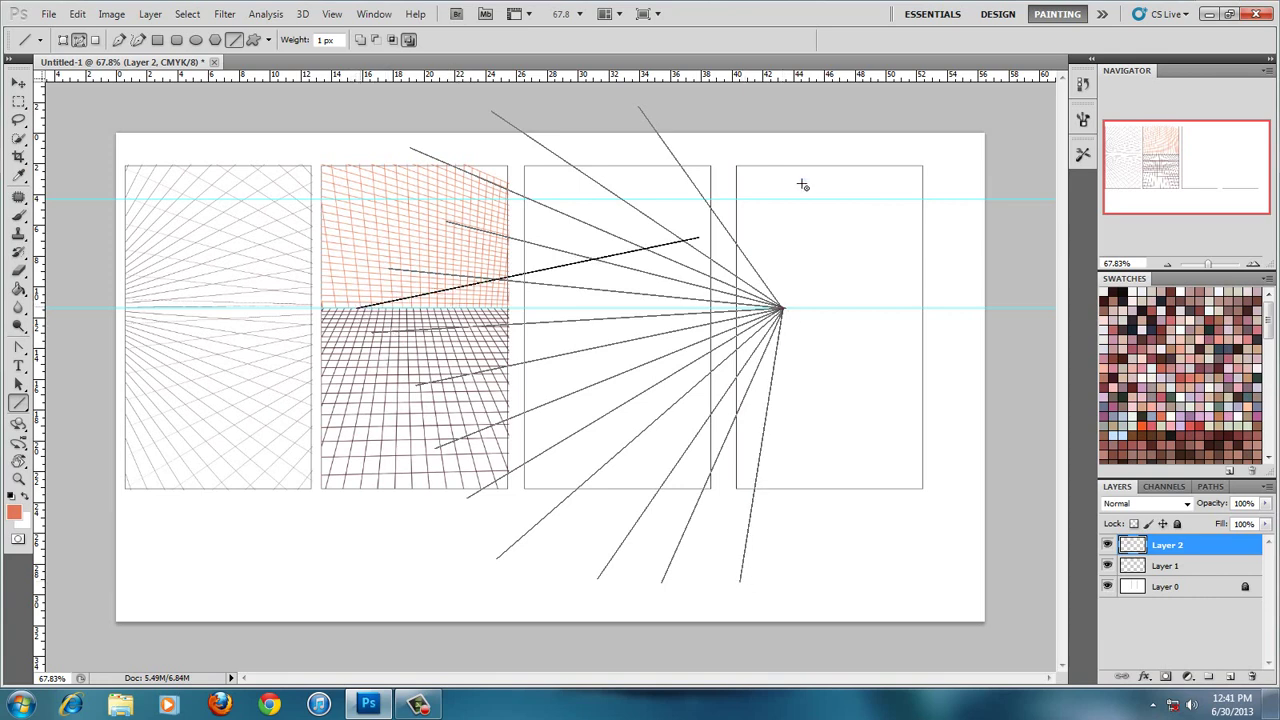
left_click_drag(358, 307, 886, 200)
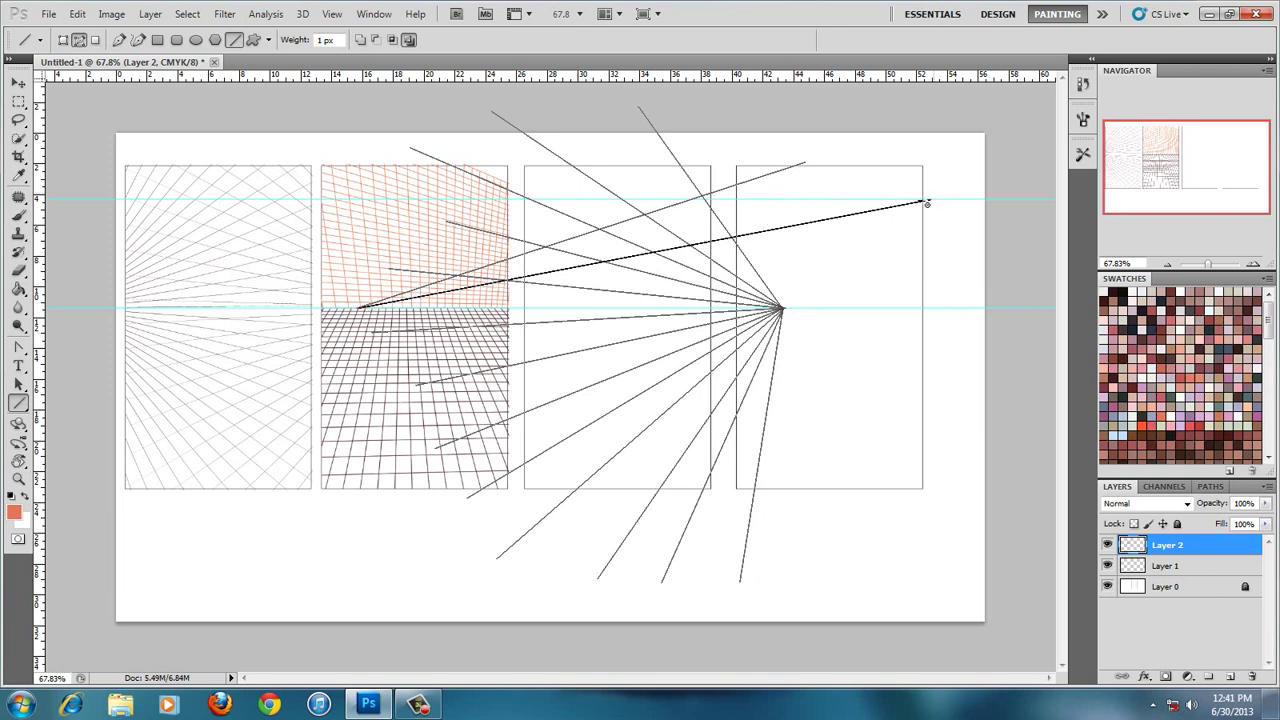
left_click_drag(358, 307, 720, 627)
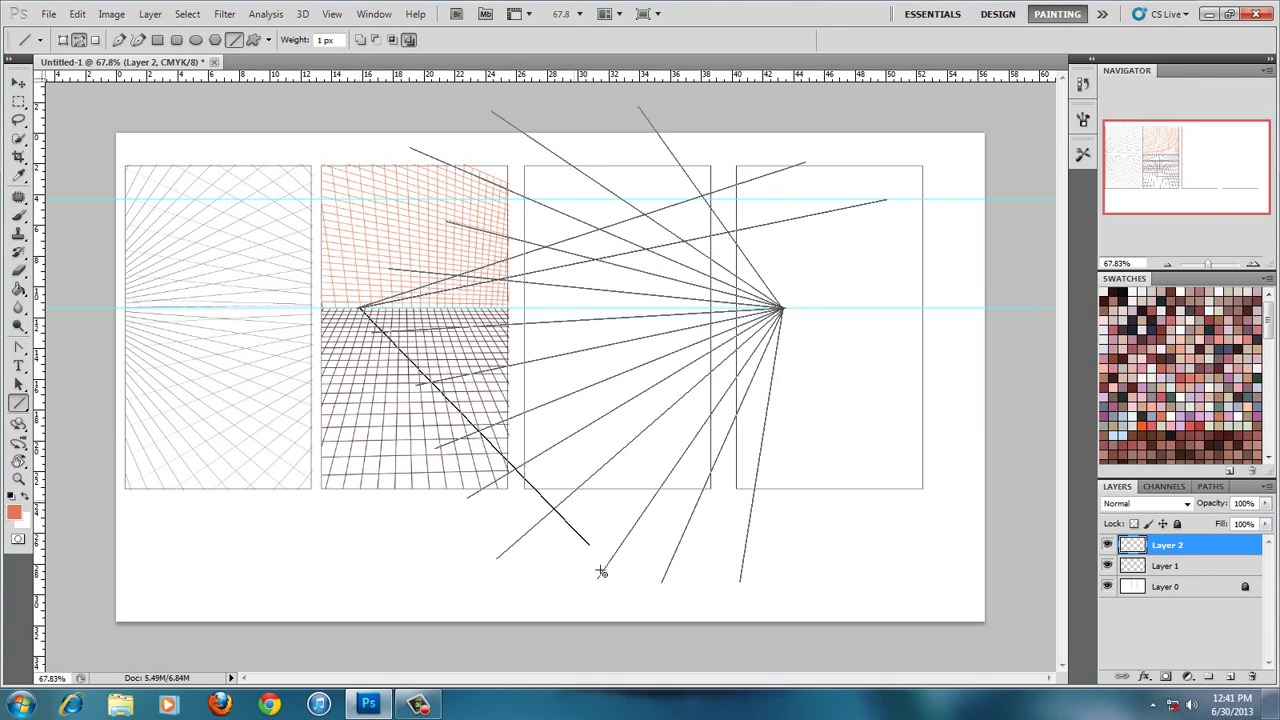
left_click_drag(358, 307, 860, 535)
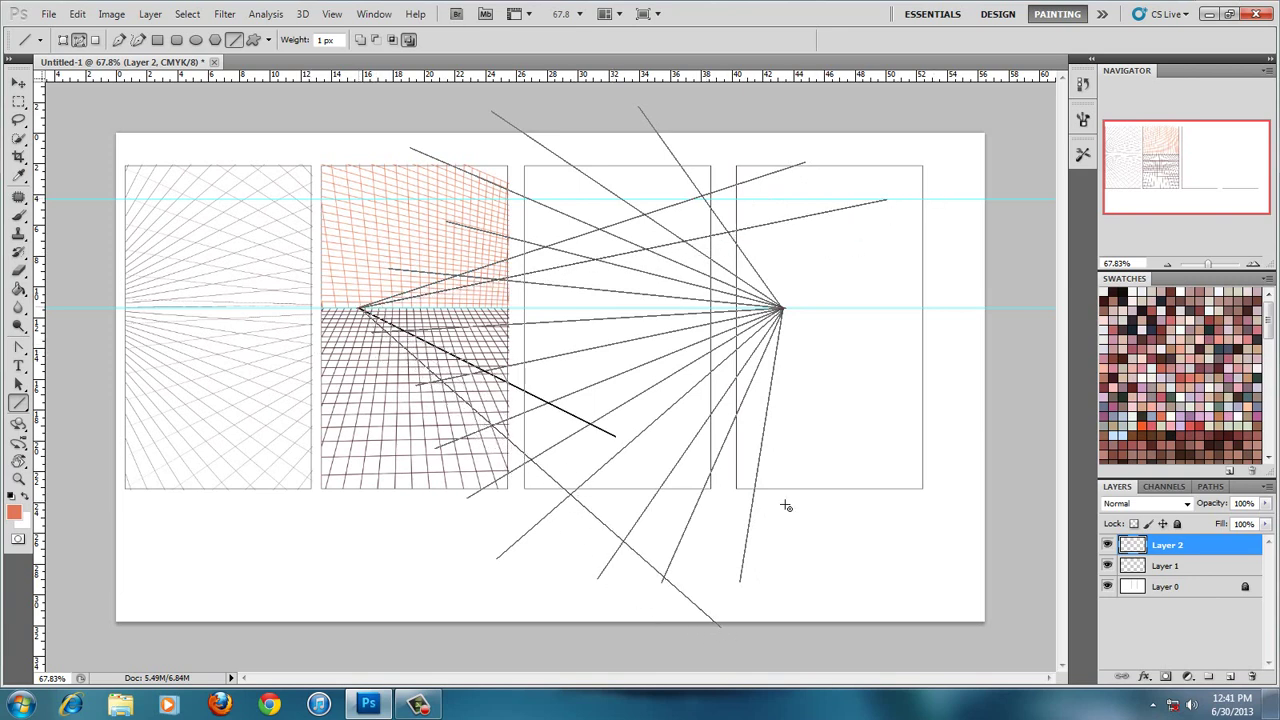
left_click_drag(359, 308, 918, 450)
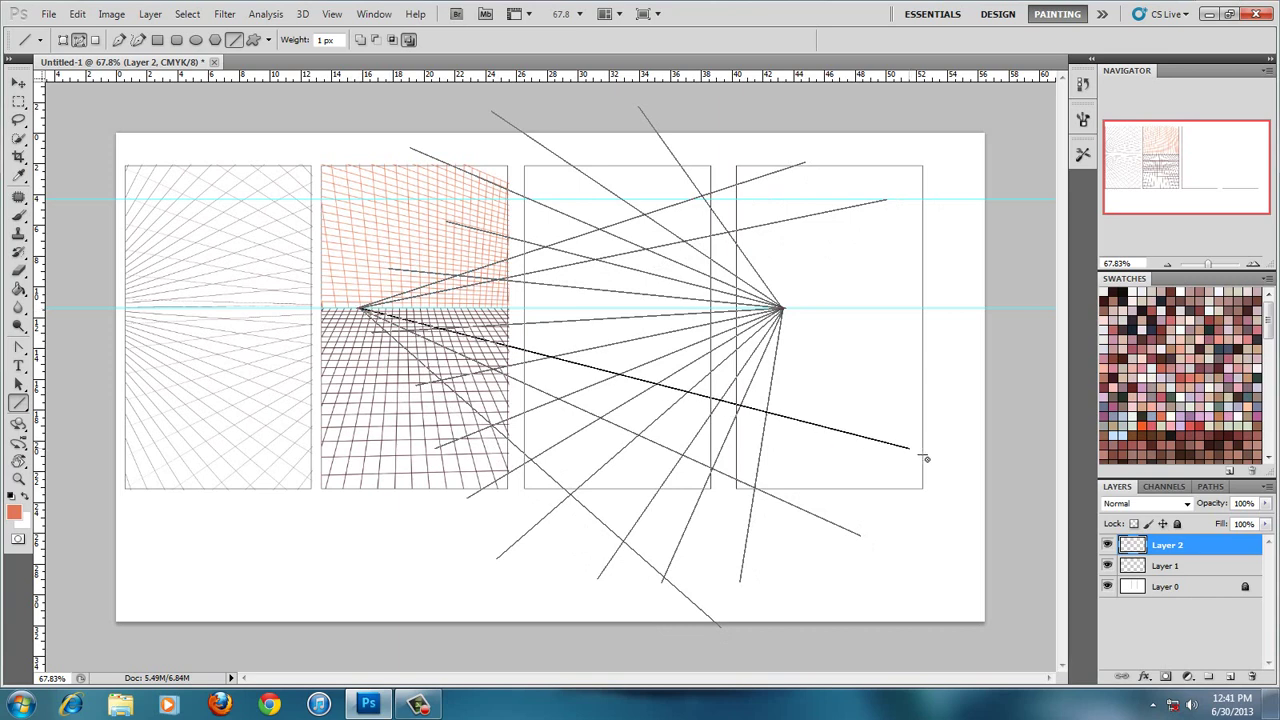
left_click_drag(359, 308, 888, 358)
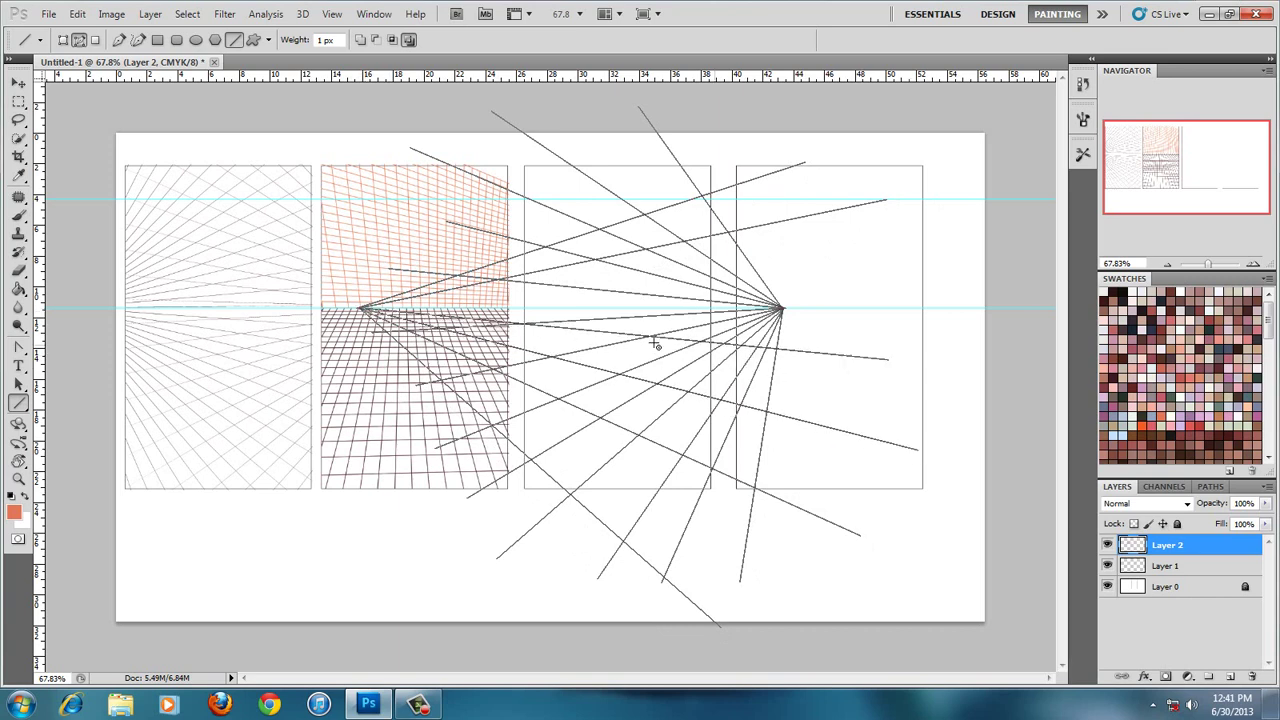
left_click_drag(359, 308, 893, 269)
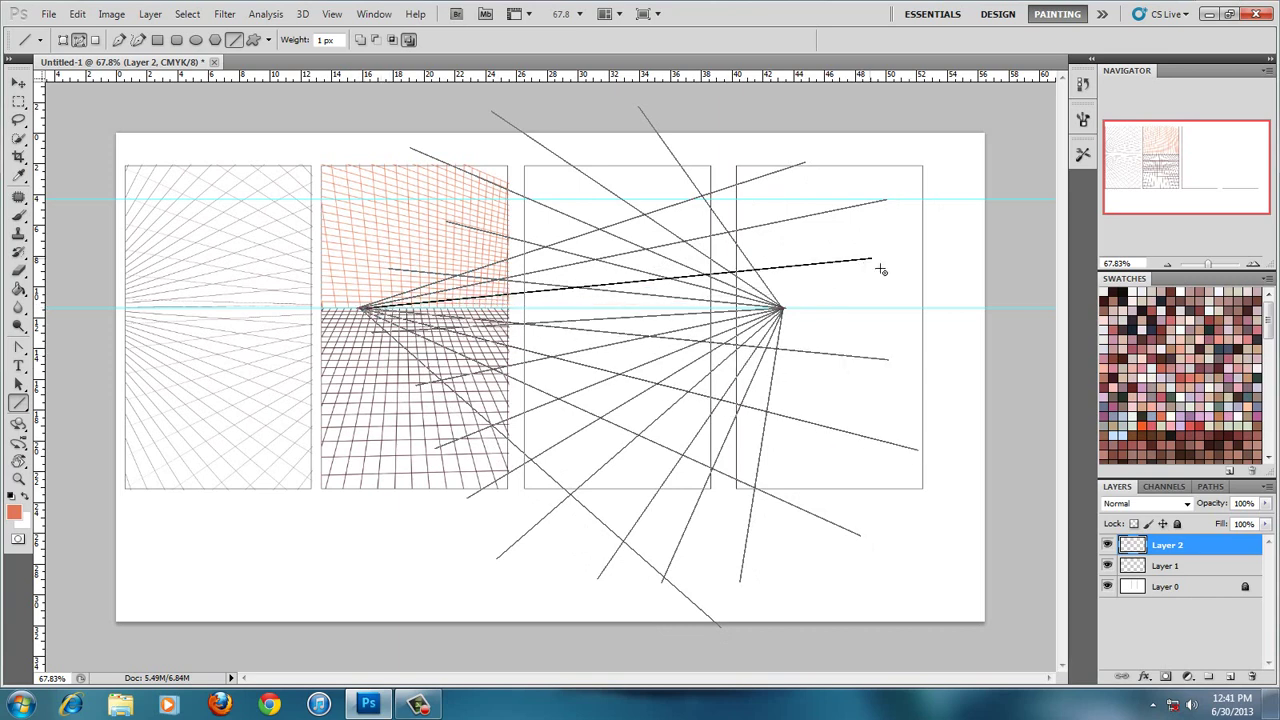
left_click_drag(359, 308, 741, 112)
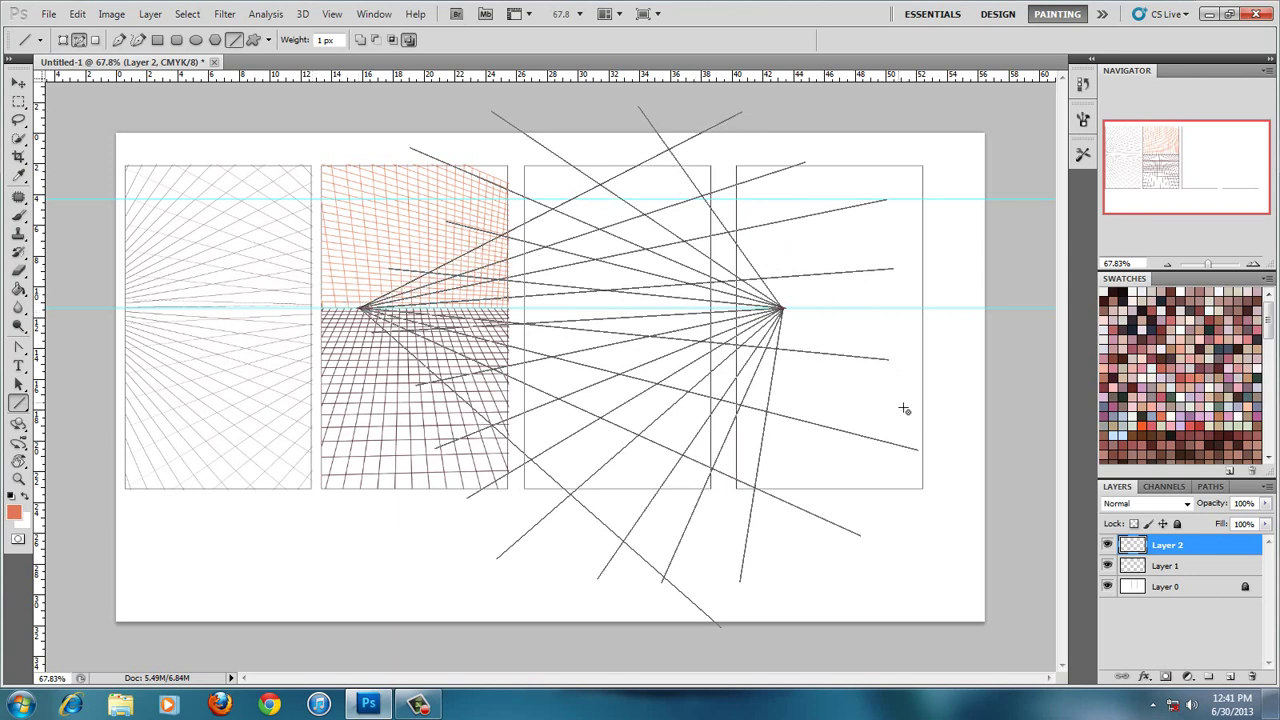
left_click(1201, 630)
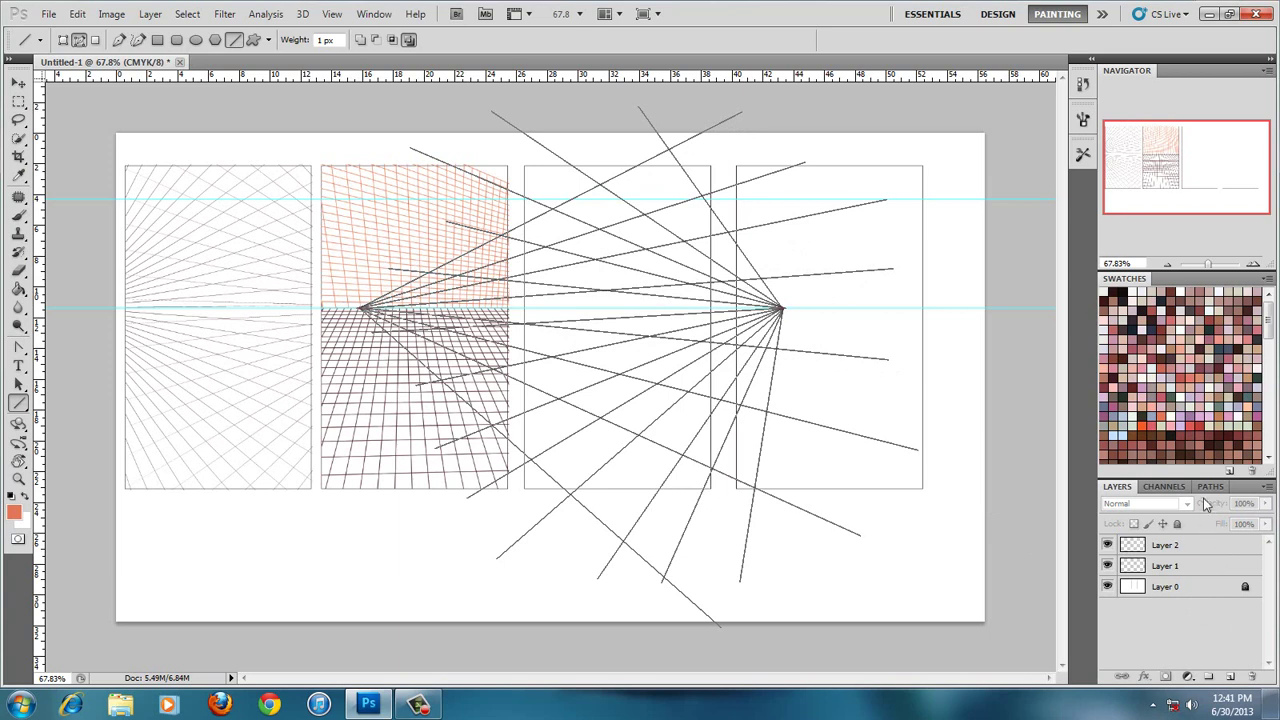
Select the perspective-line work path and pick a brush, dismissing the no-layers error
left_click(1210, 486)
left_click(1205, 611)
left_click(1160, 505)
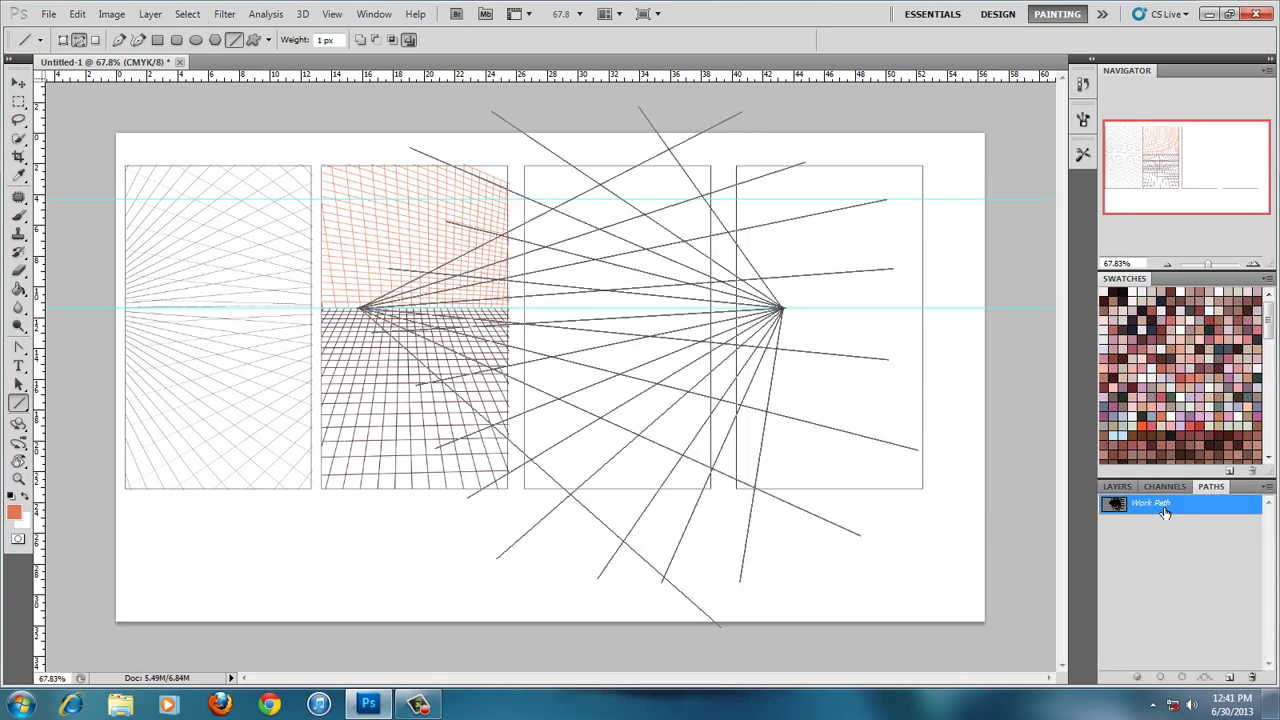
right_click(1163, 512)
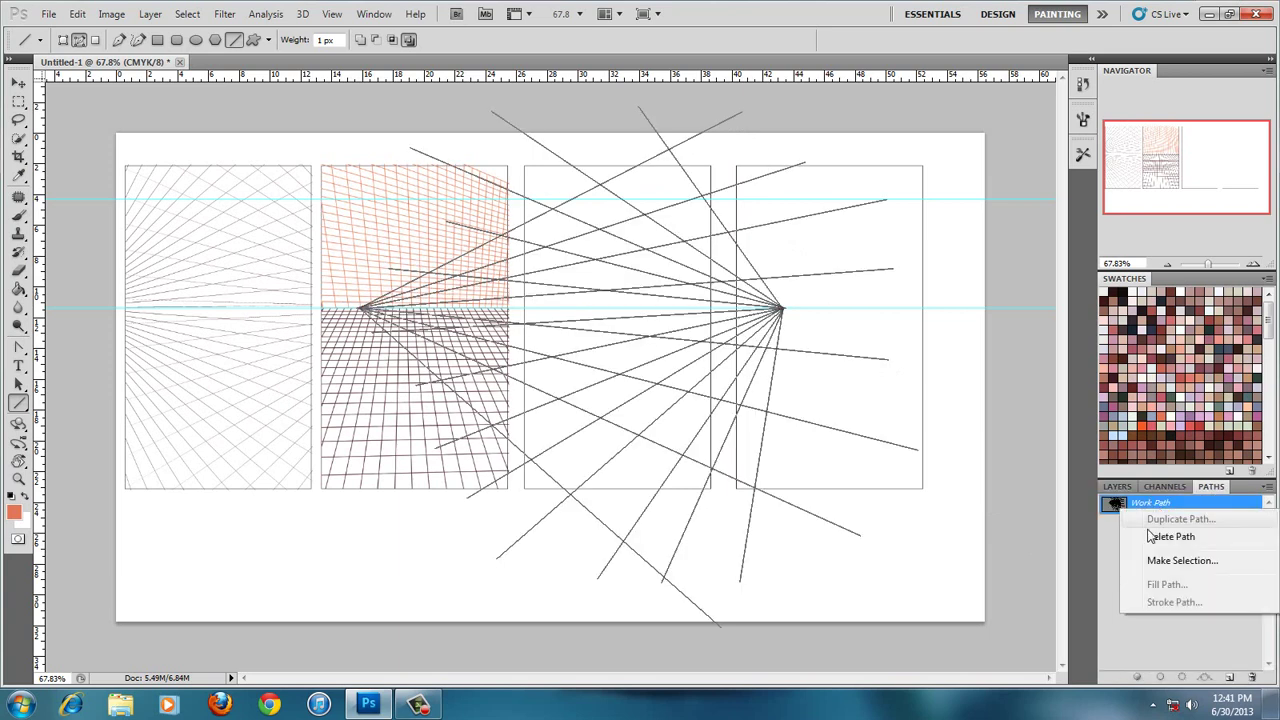
right_click(518, 353)
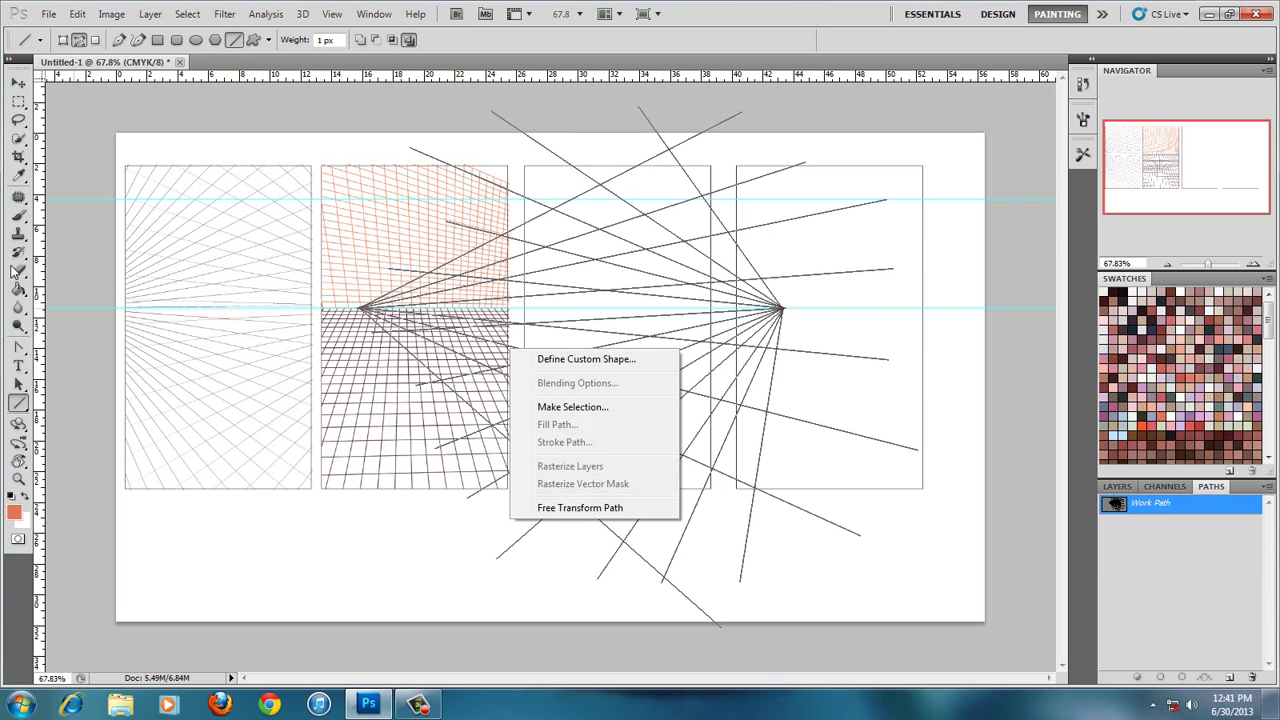
left_click(18, 225)
left_click(18, 215)
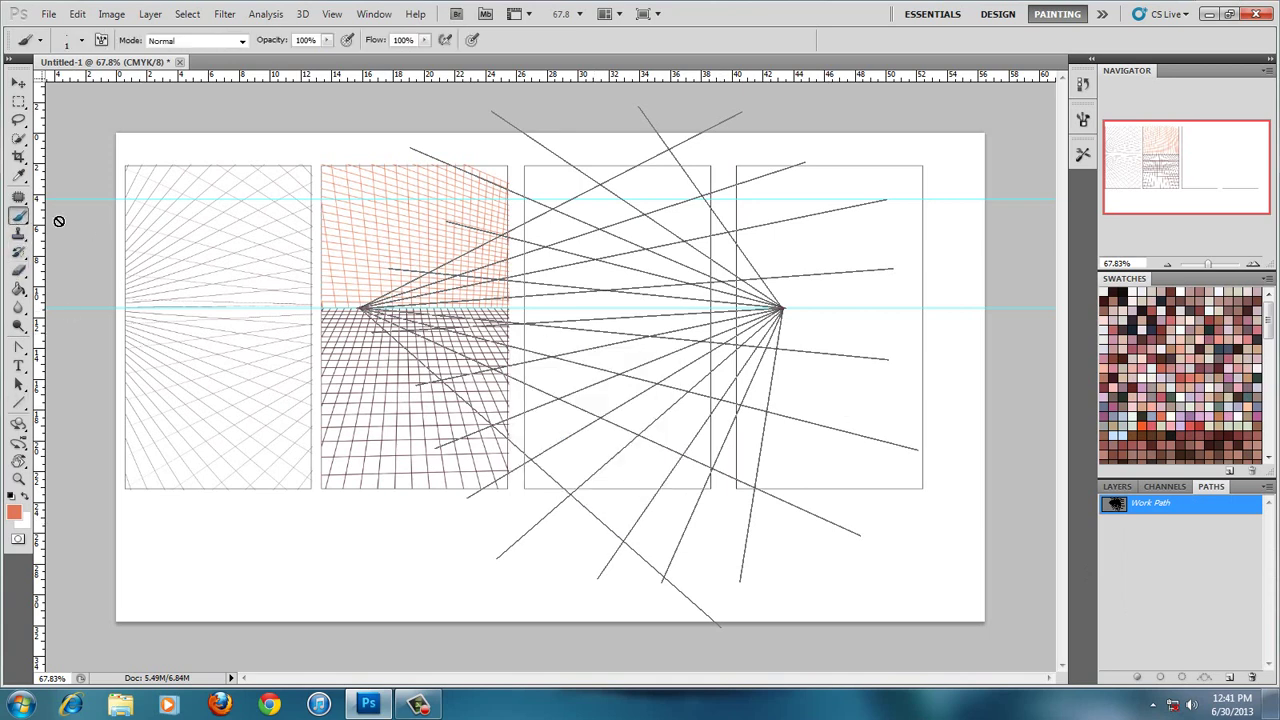
right_click(668, 349)
left_click(651, 337)
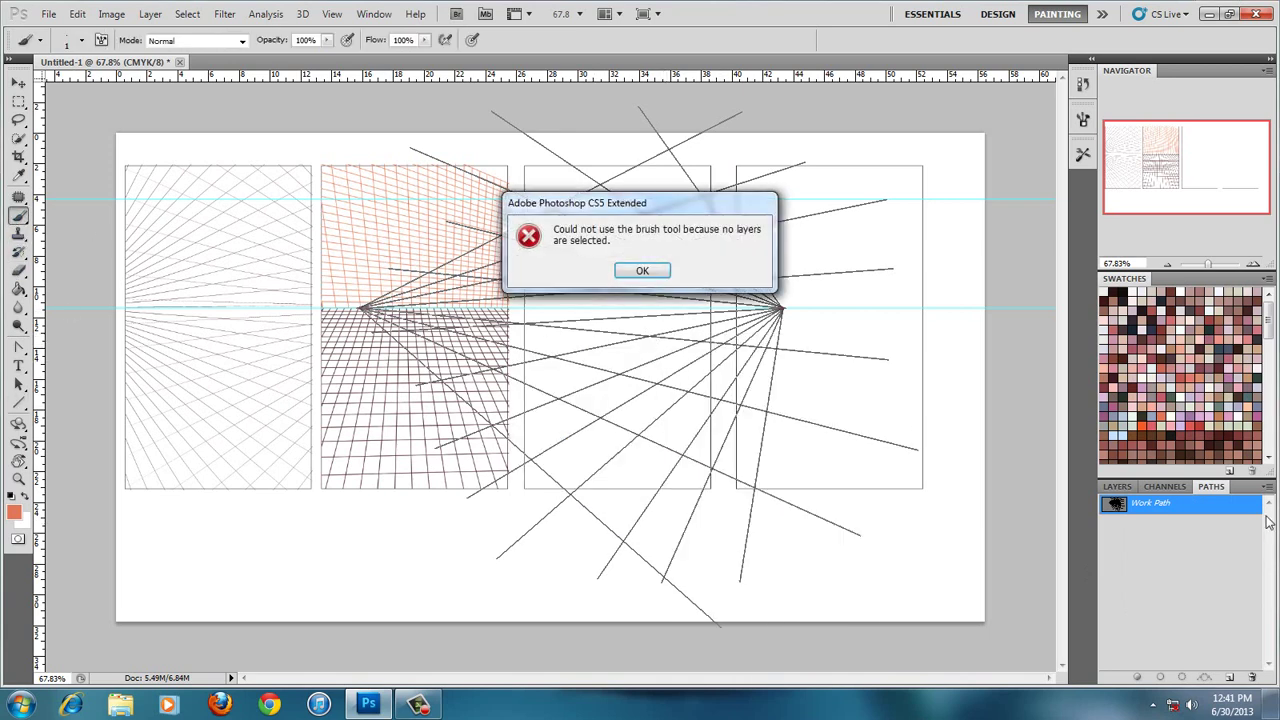
key("Return")
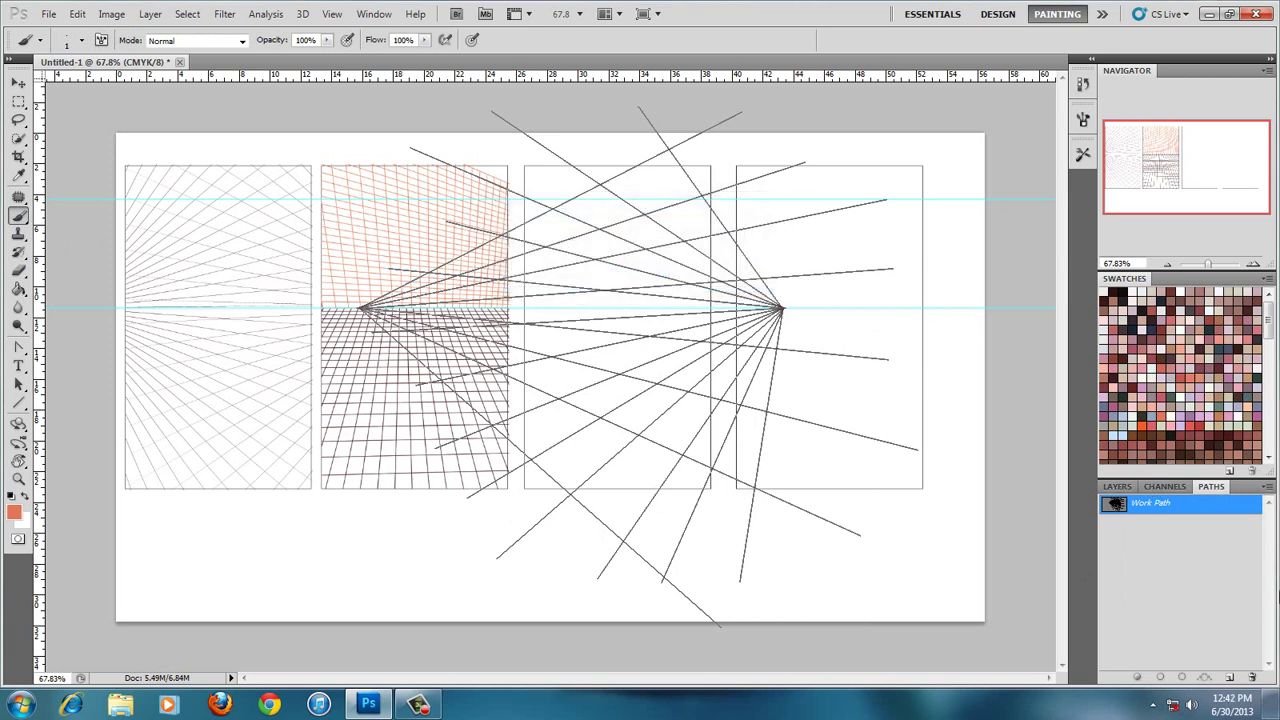
Add a new Layer 3, stroke the work path onto it with the brush, and hide the path
left_click(1117, 487)
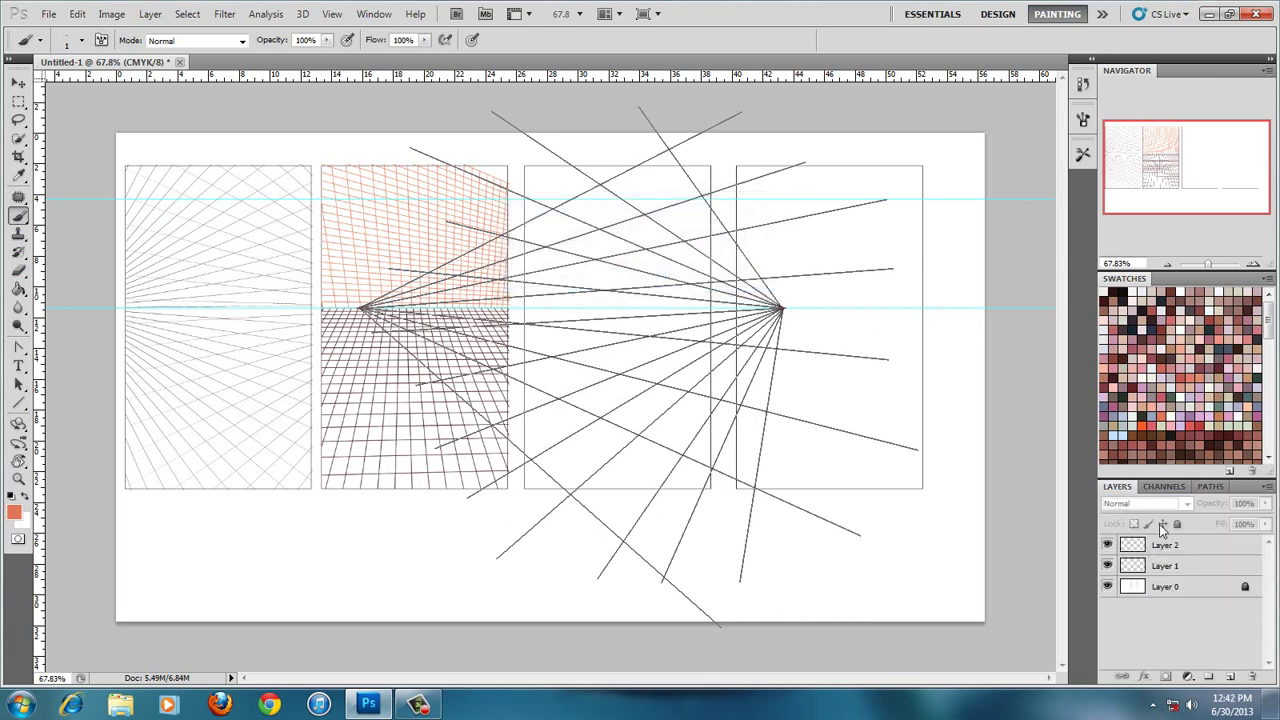
left_click(1180, 545)
left_click(1209, 487)
right_click(1112, 506)
left_click(1104, 568)
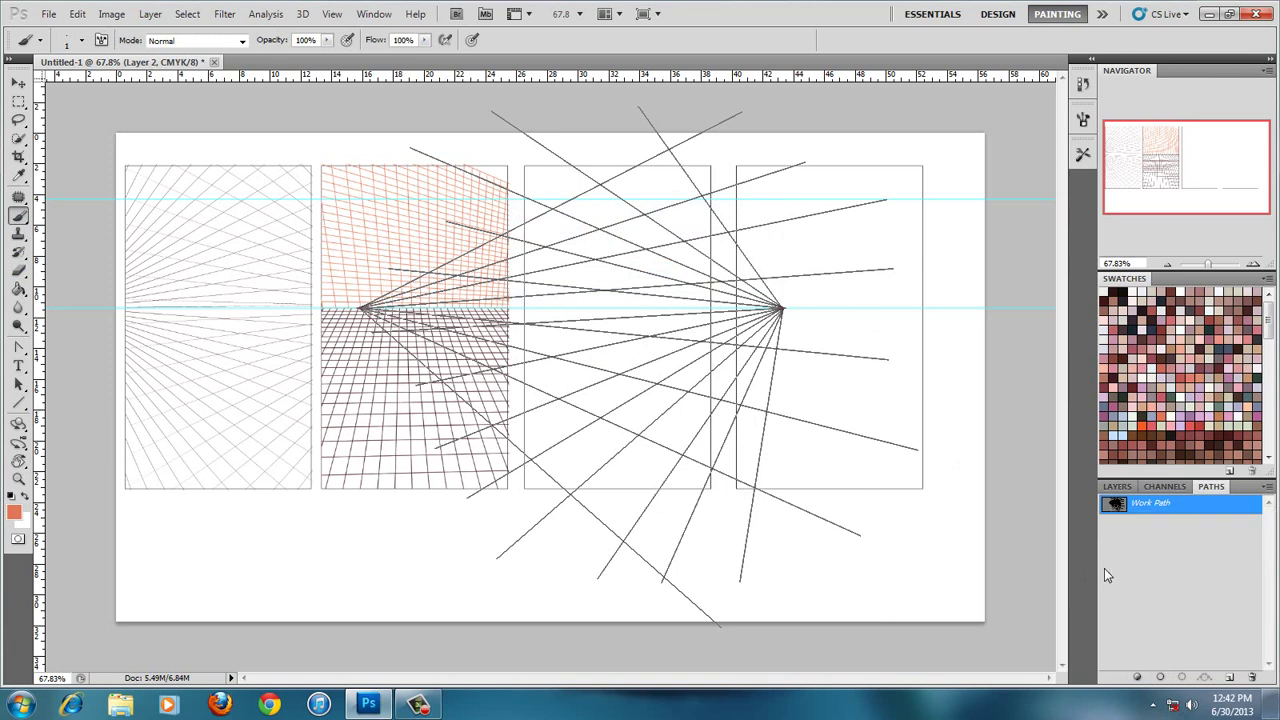
left_click(1117, 487)
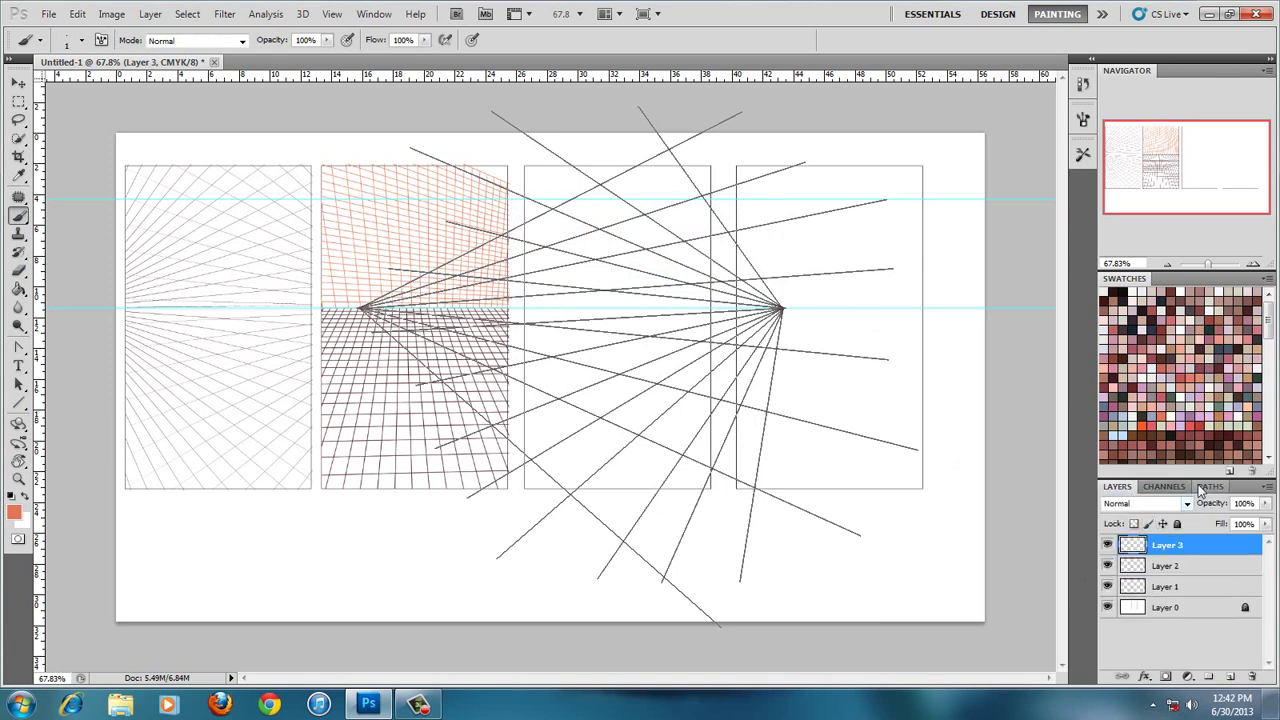
left_click(1205, 487)
right_click(1122, 505)
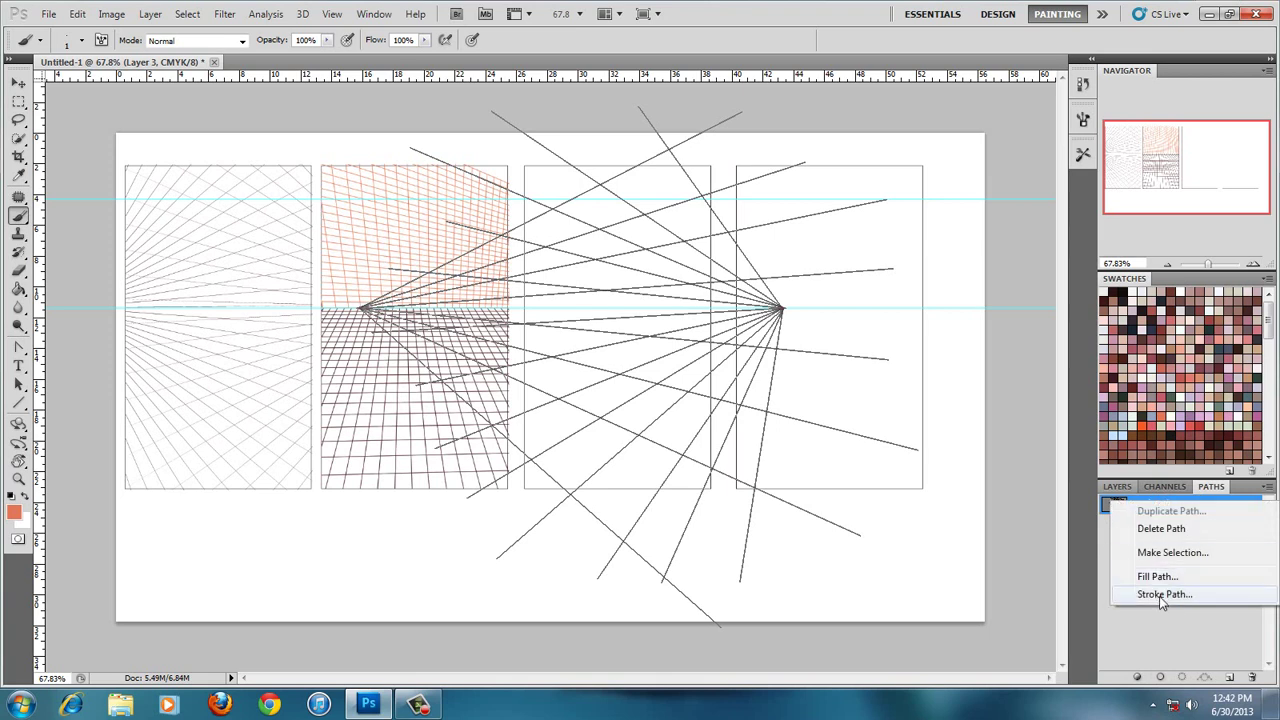
left_click(1175, 598)
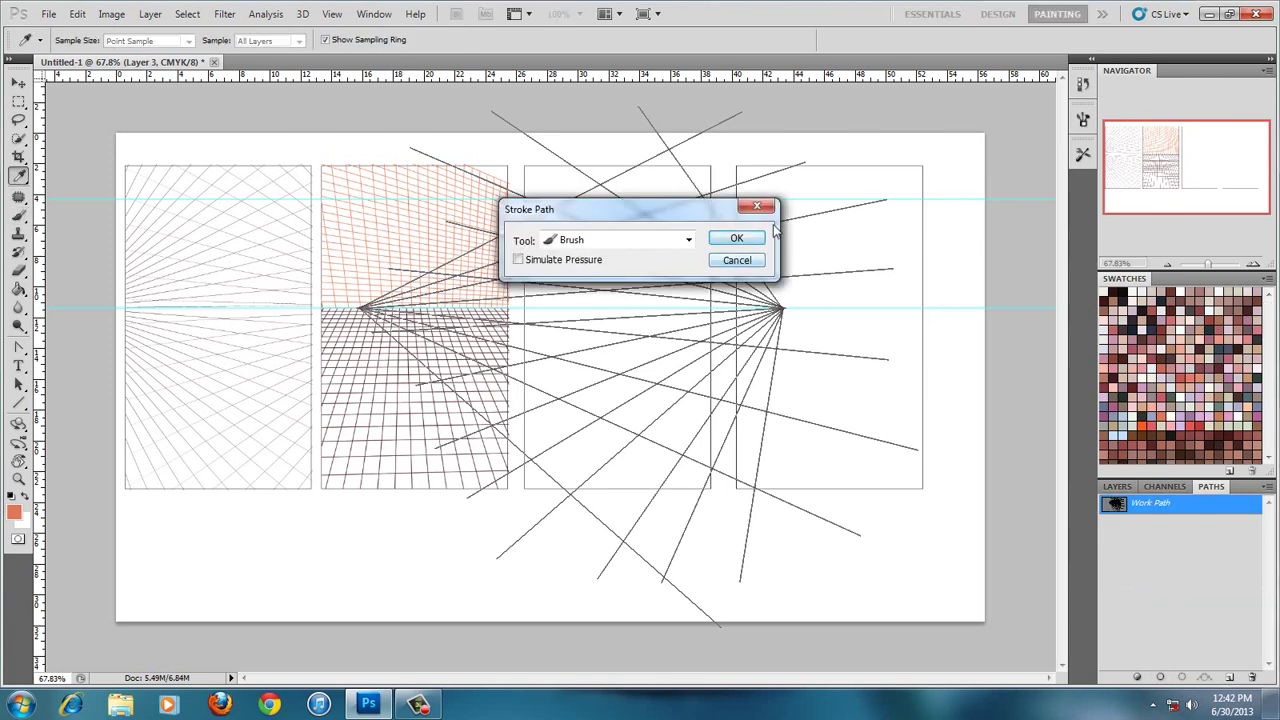
left_click(745, 240)
left_click(1174, 543)
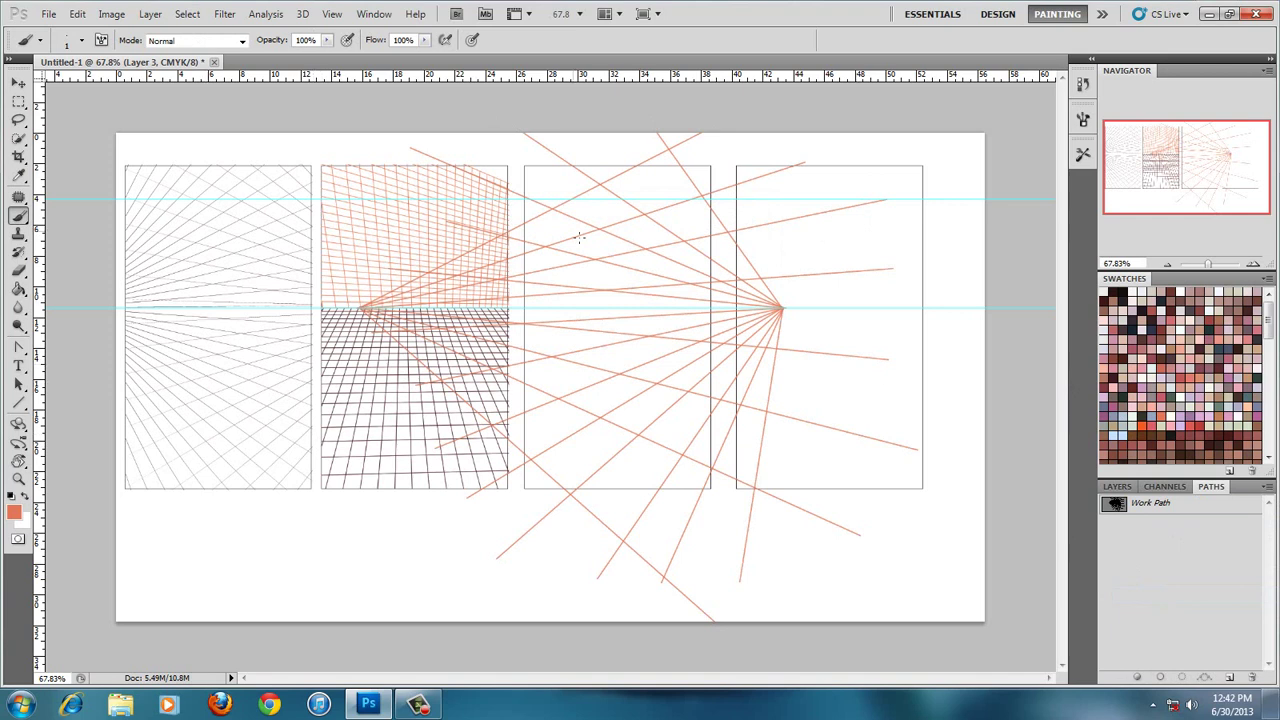
key("m")
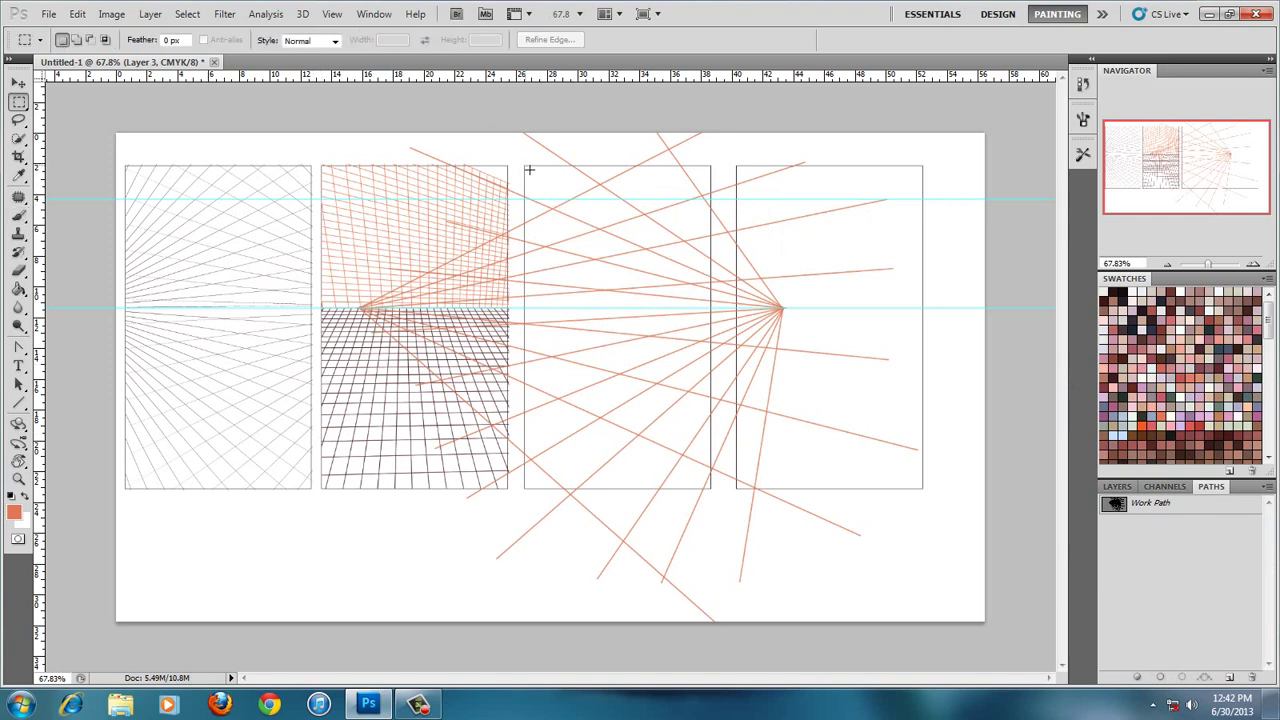
Delete the orange lines outside the third panel using an inverted selection, then zoom out
left_click_drag(524, 165, 711, 488)
right_click(690, 436)
left_click(750, 76)
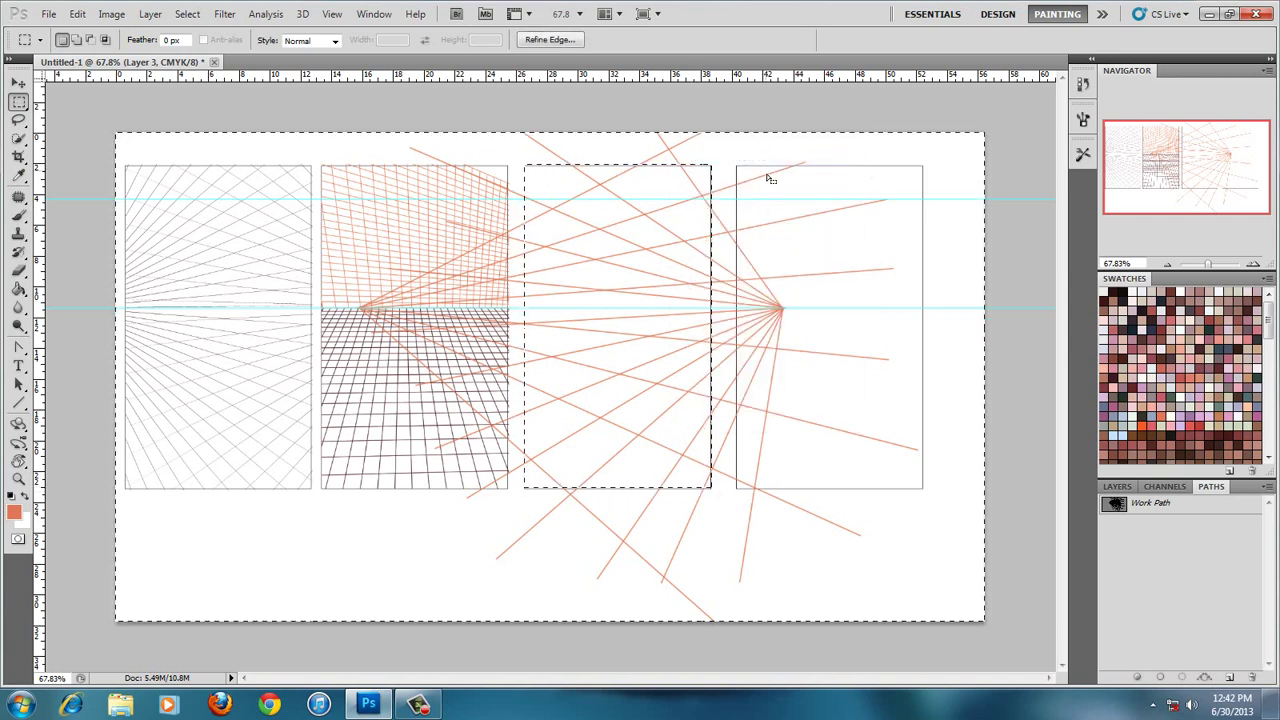
key("Delete")
key("ctrl+d")
key("z")
mouse_move(560, 245)
left_mouse_down()
mouse_move(623, 283)
mouse_move(575, 269)
left_mouse_up()
key("ctrl+shift+d")
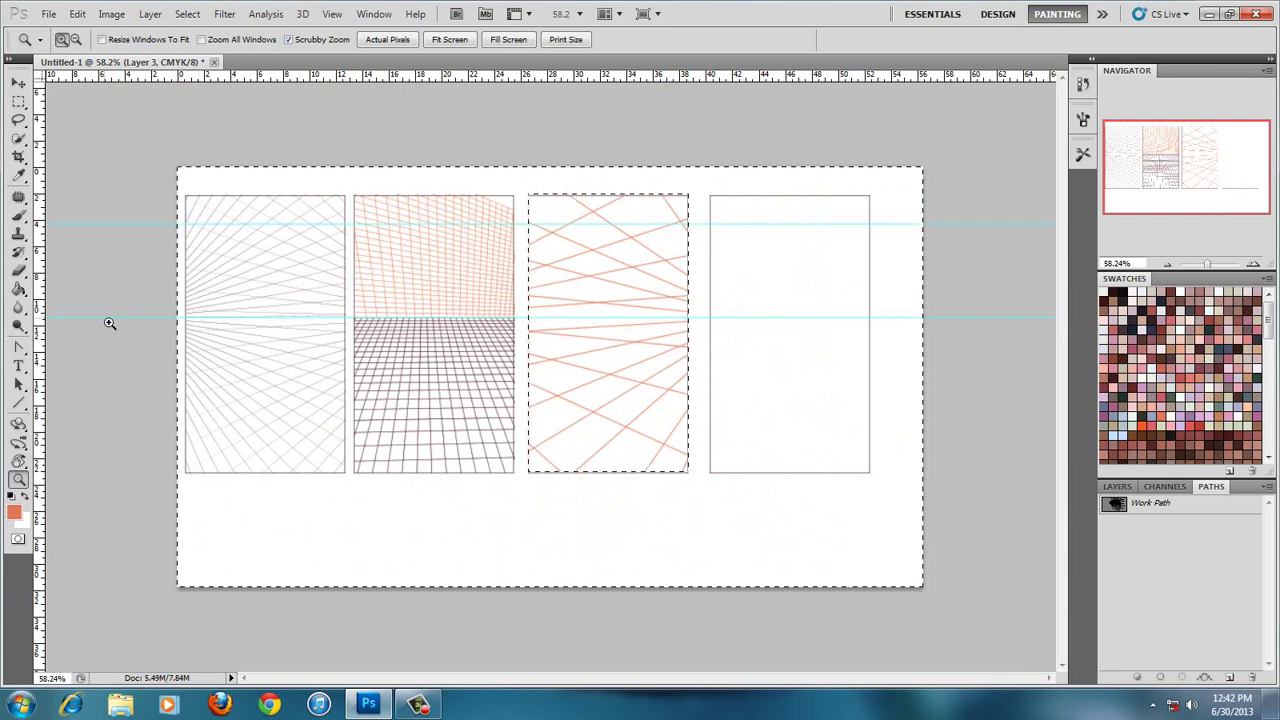
key("ctrl+d")
Draw a black Fill Pixels line along the horizon across all four panels
left_click(10, 498)
left_click(18, 403)
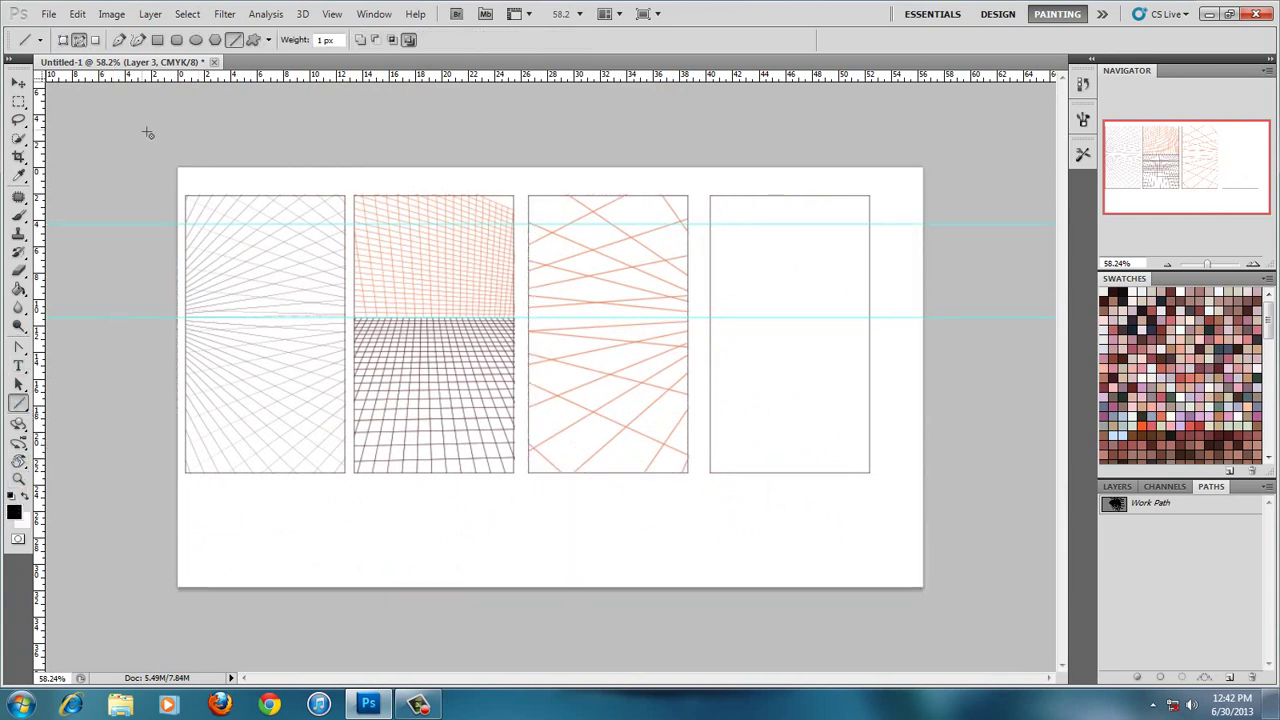
left_click(95, 40)
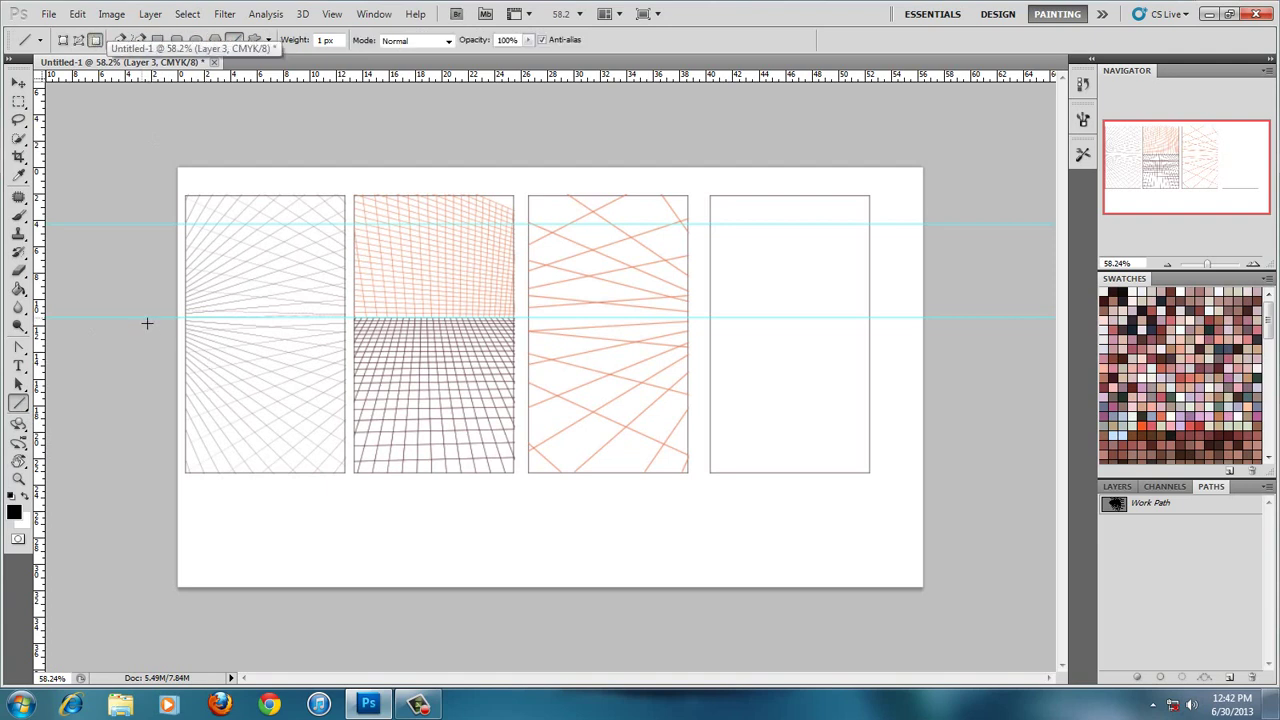
left_click_drag(149, 322, 1057, 322)
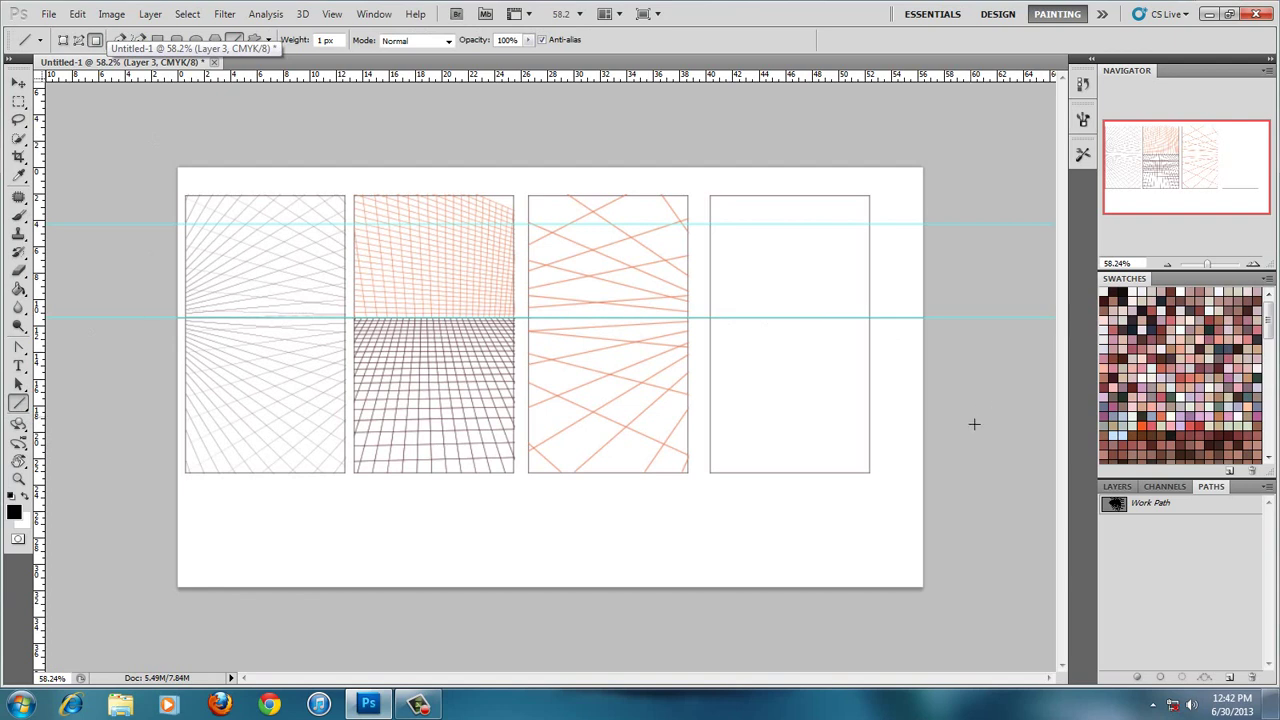
Clear all guides from the canvas and zoom in closer on the panels
left_click(332, 14)
left_click(358, 347)
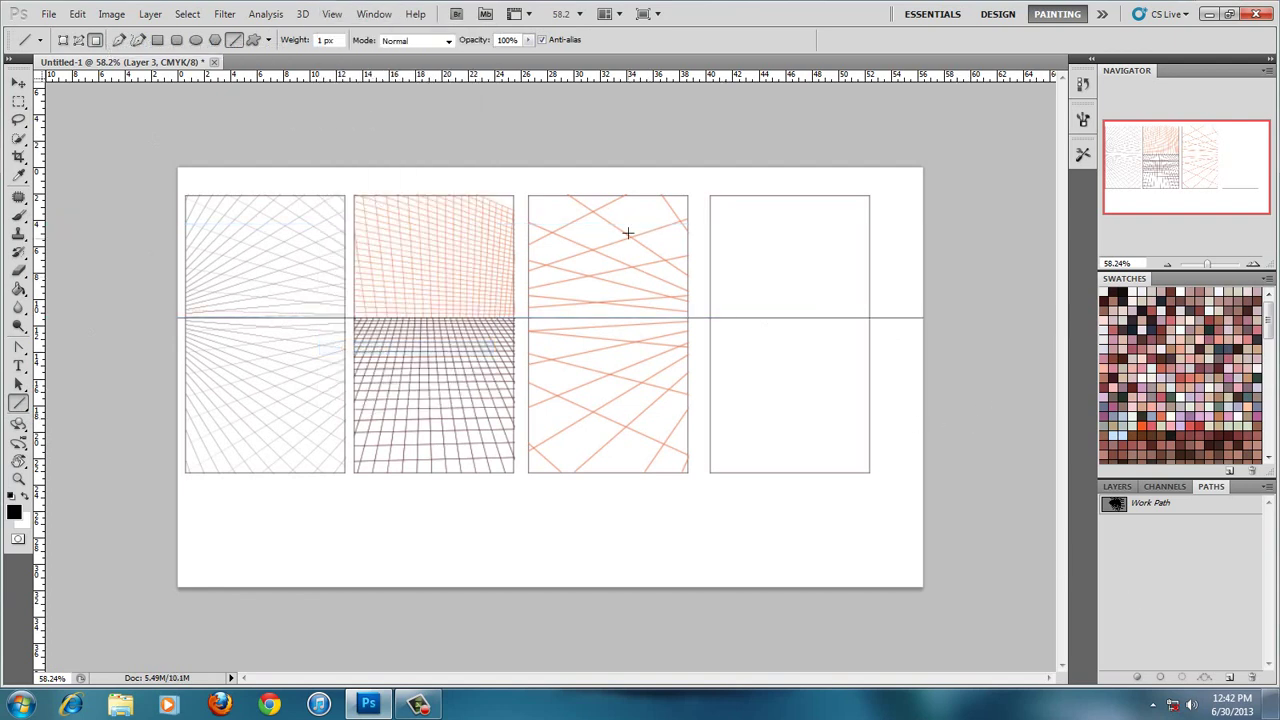
key("z")
left_click_drag(535, 271, 563, 267)
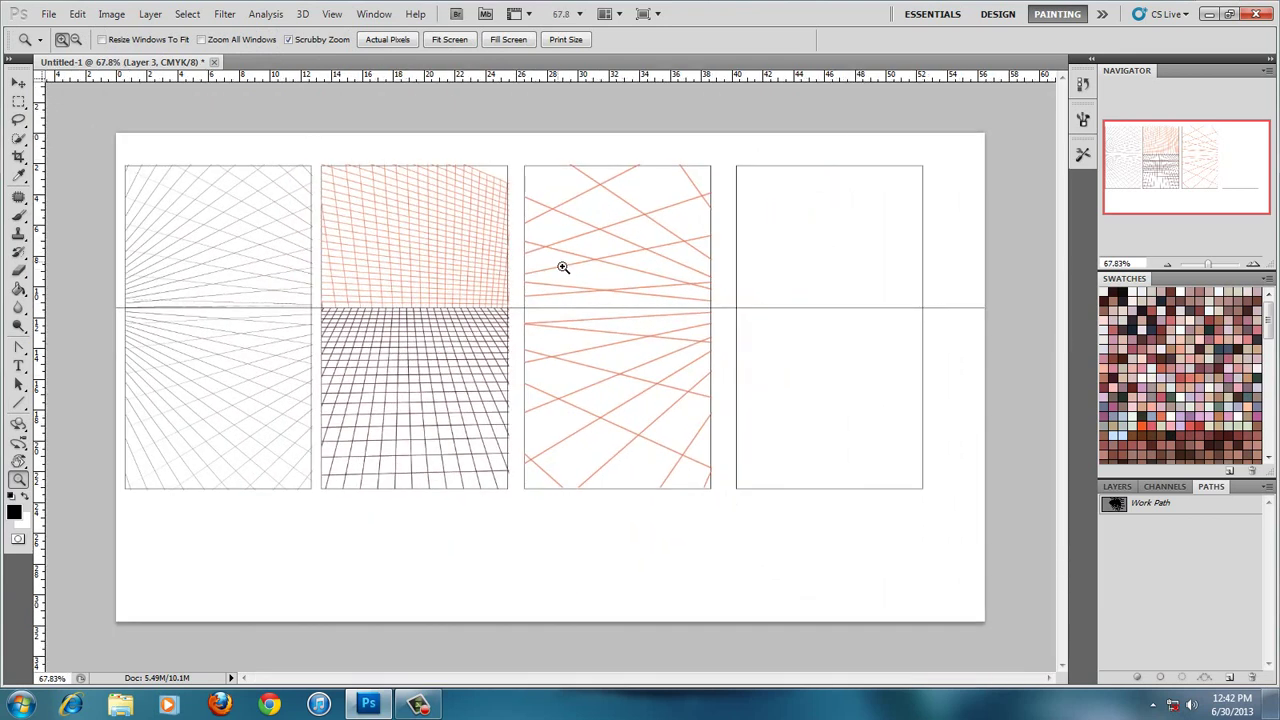
key("b")
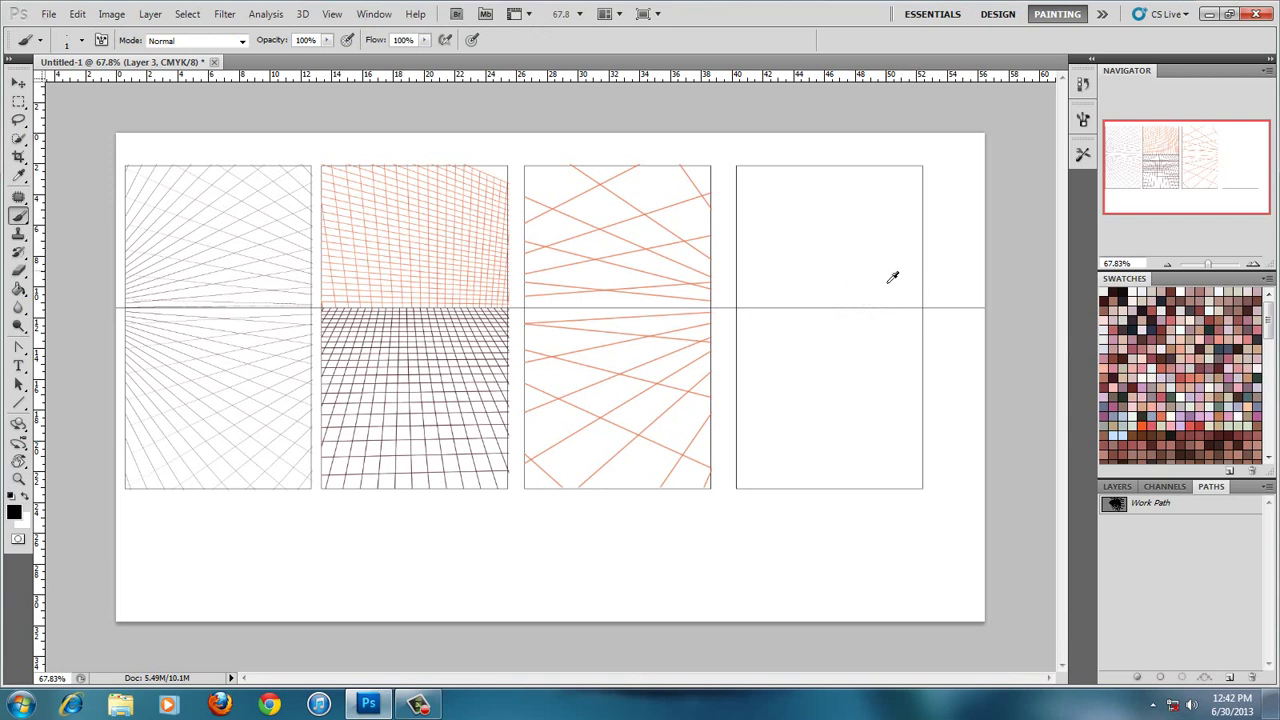
Enlarge the brush to size 7 and hand-letter the horizon label above the line in the fourth panel
key("bracketright")
key("bracketright")
key("bracketright")
left_click_drag(895, 308, 900, 298)
left_click_drag(834, 297, 830, 290)
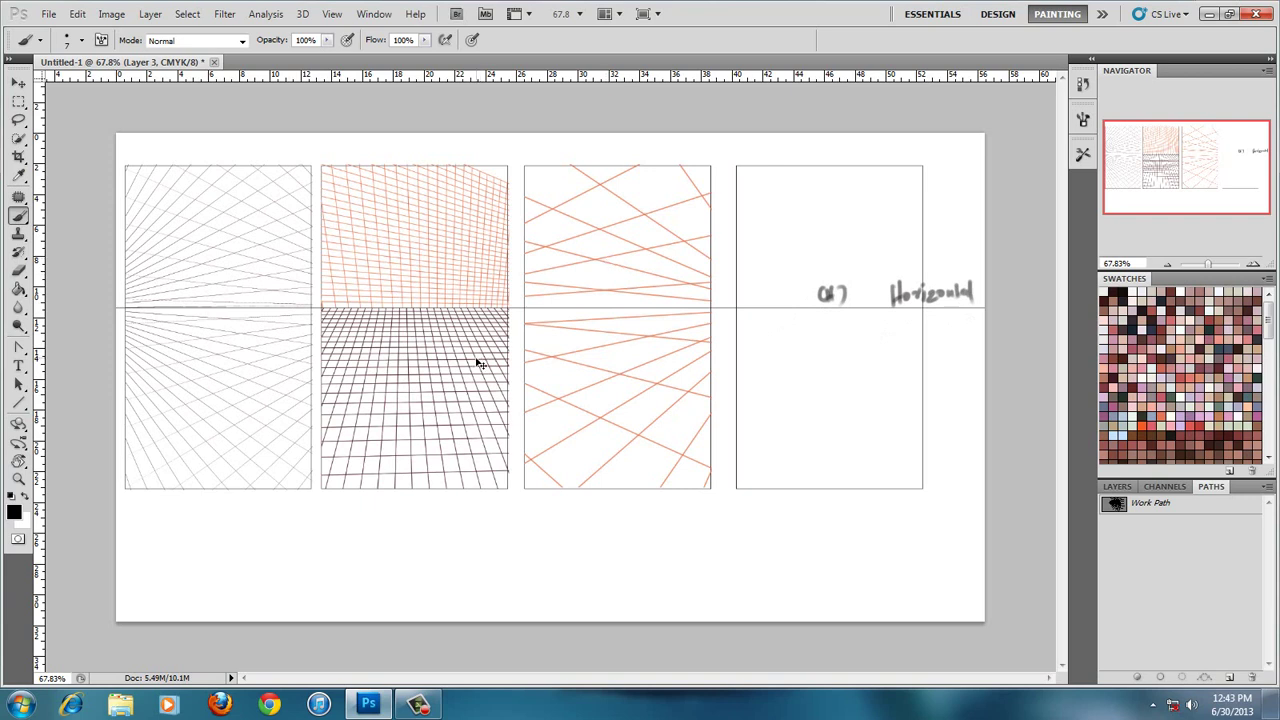
key("e")
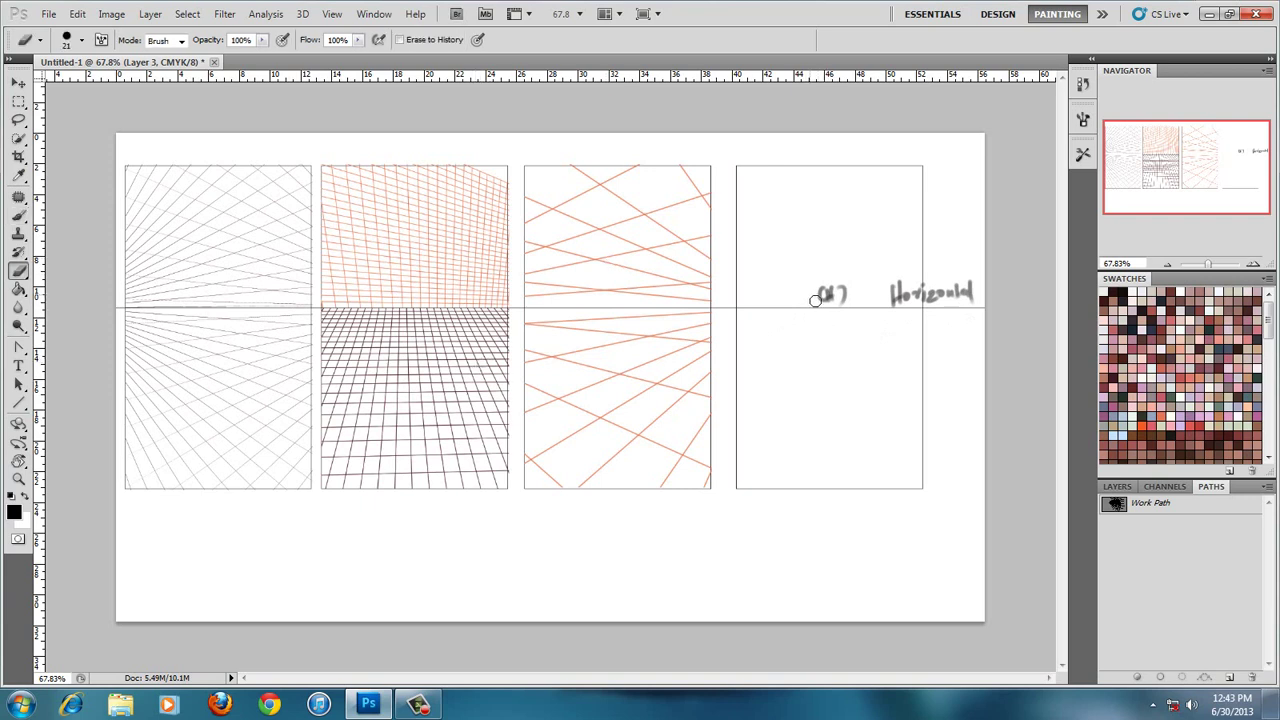